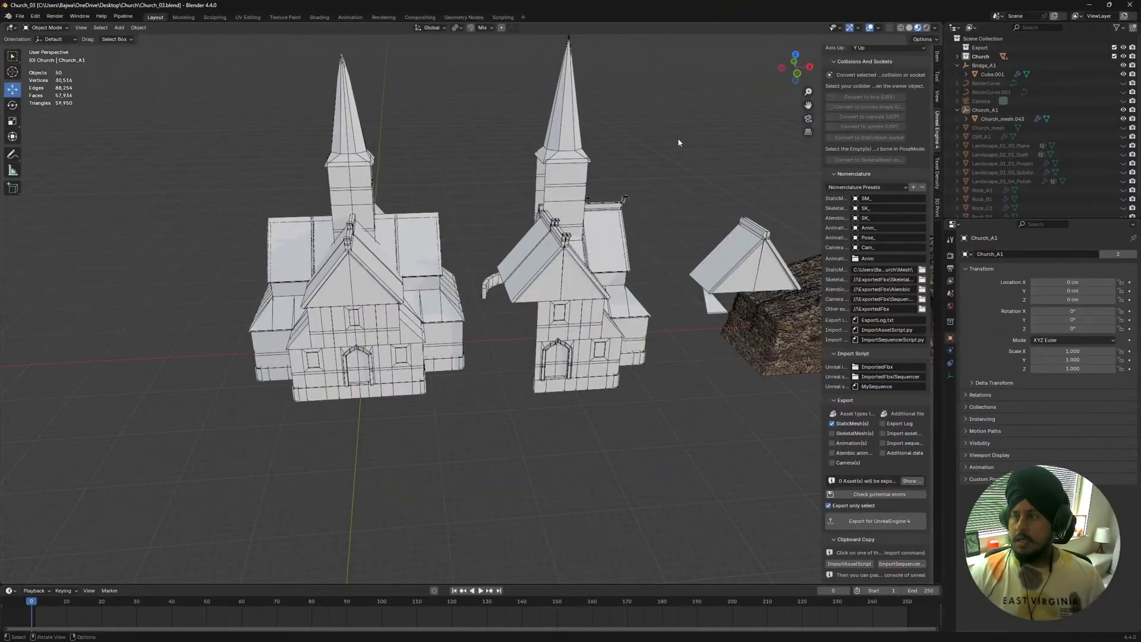
Make the hidden Rock_A1 object visible, select it and frame it in the viewport.
middle_drag(678, 143, 189, 201)
middle_drag(507, 194, 594, 203)
click(981, 190)
key(f)
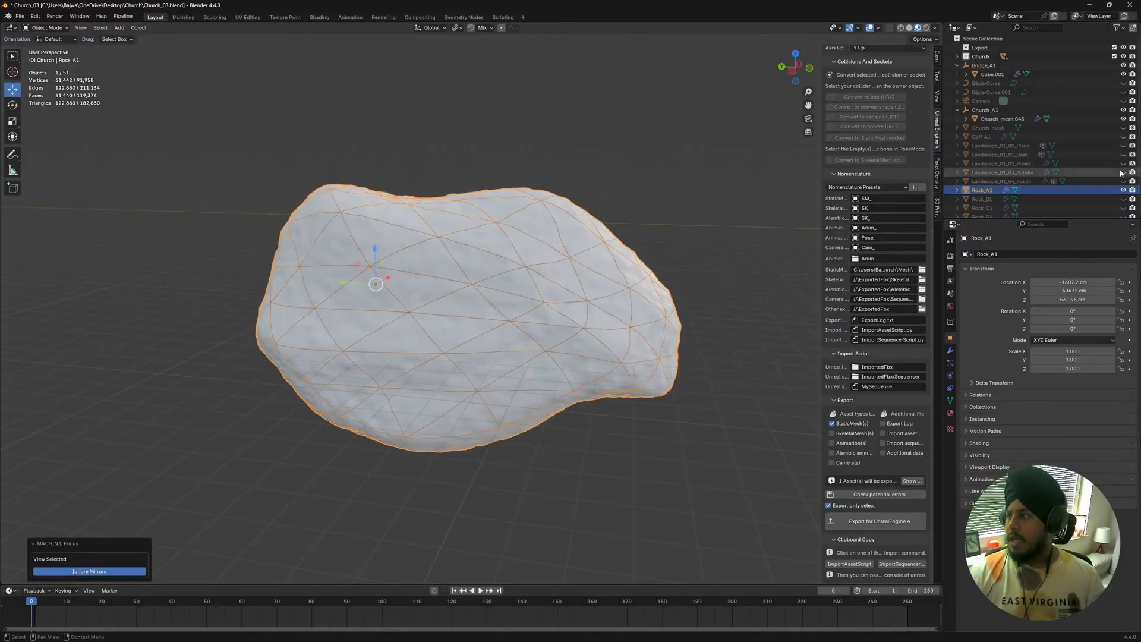
Unhide and select Cliff_A1, frame it in the viewport and display its modifier stack.
scroll(1086, 137, down, 1)
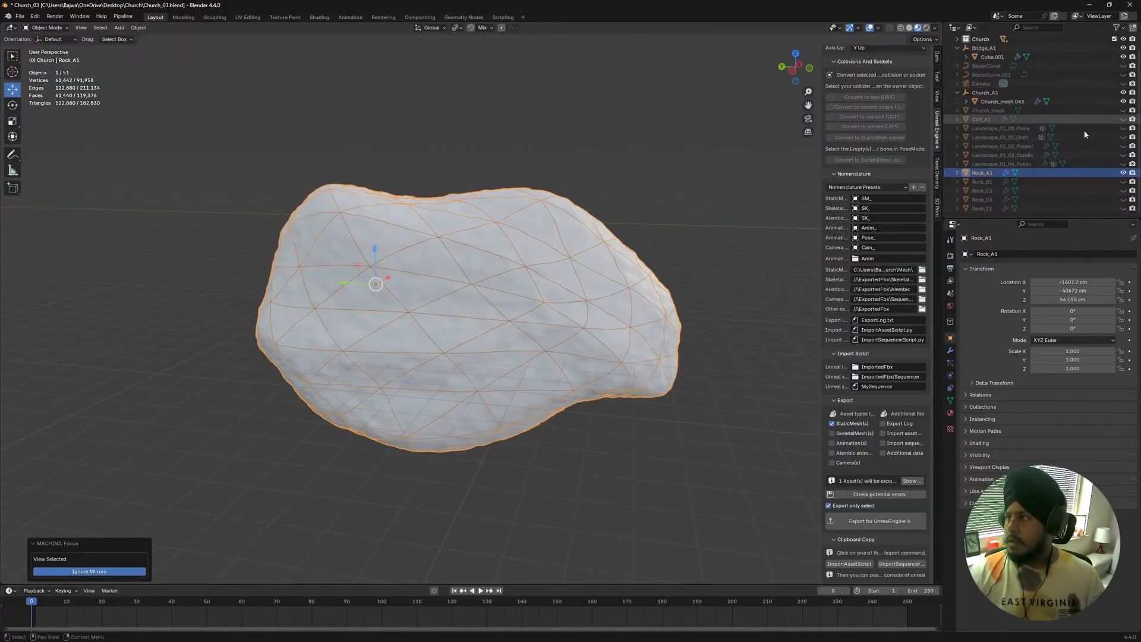
click(1123, 120)
click(981, 120)
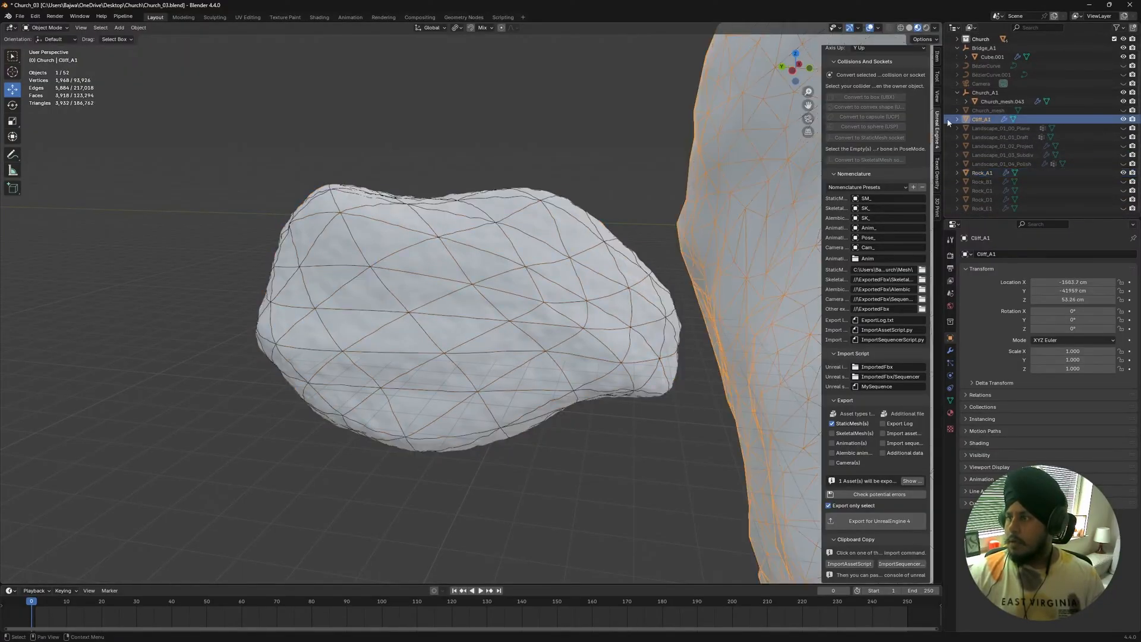
key(KP_Decimal)
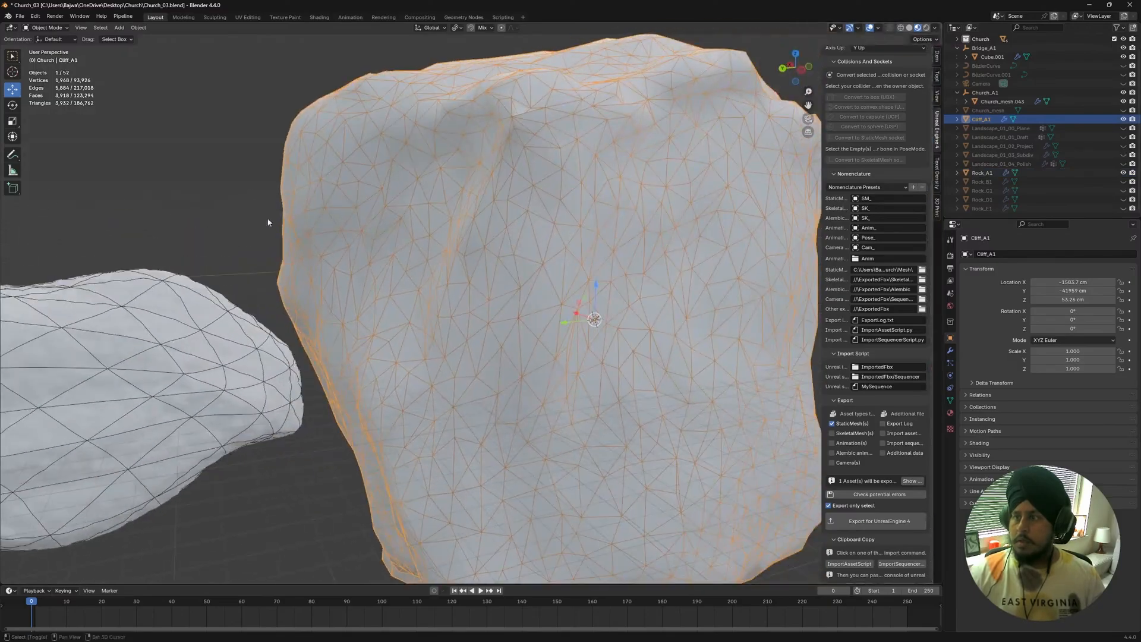
click(950, 351)
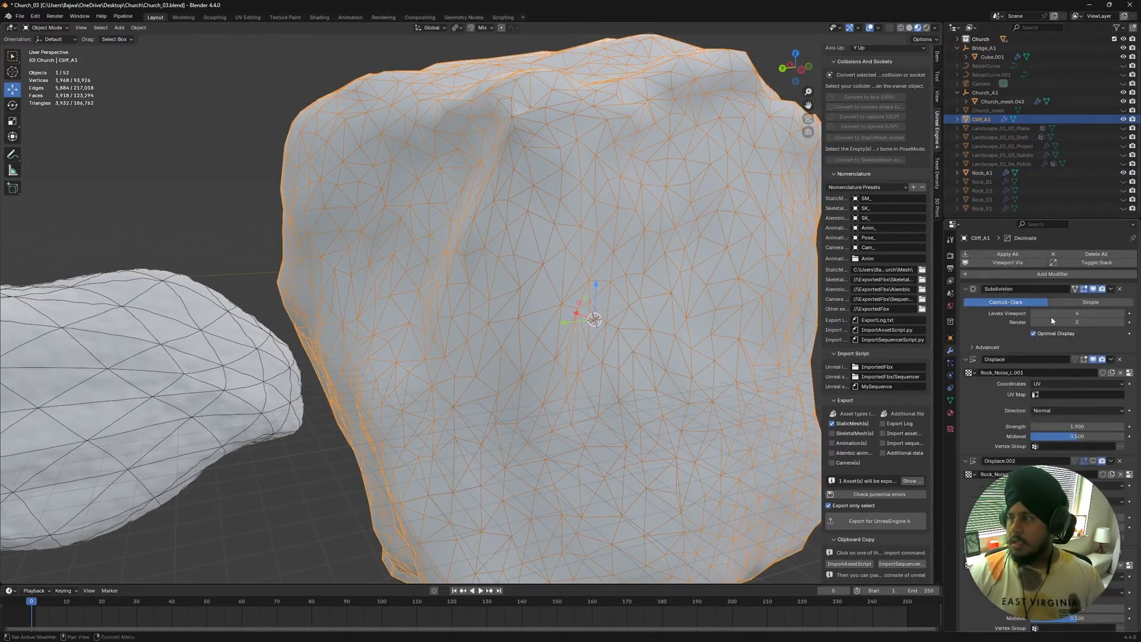
Examine the Cliff_A1 and Rock_A1 meshes together from several sides to judge their shapes and topology.
middle_drag(674, 237, 659, 202)
ctrl+middle_drag(660, 202, 558, 314)
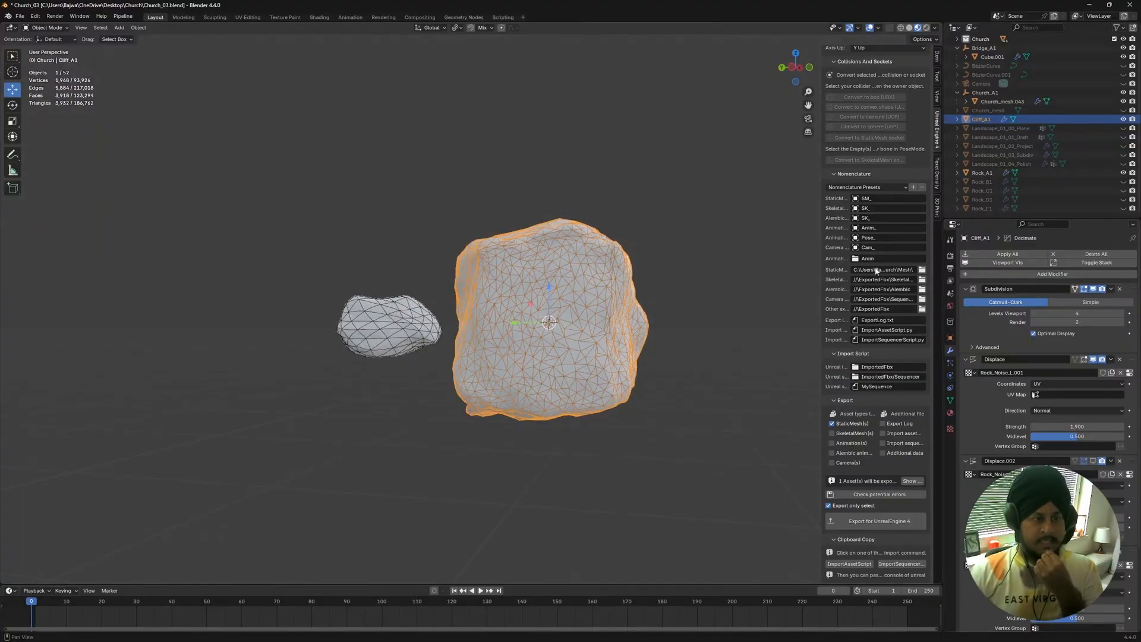
middle_drag(483, 176, 513, 209)
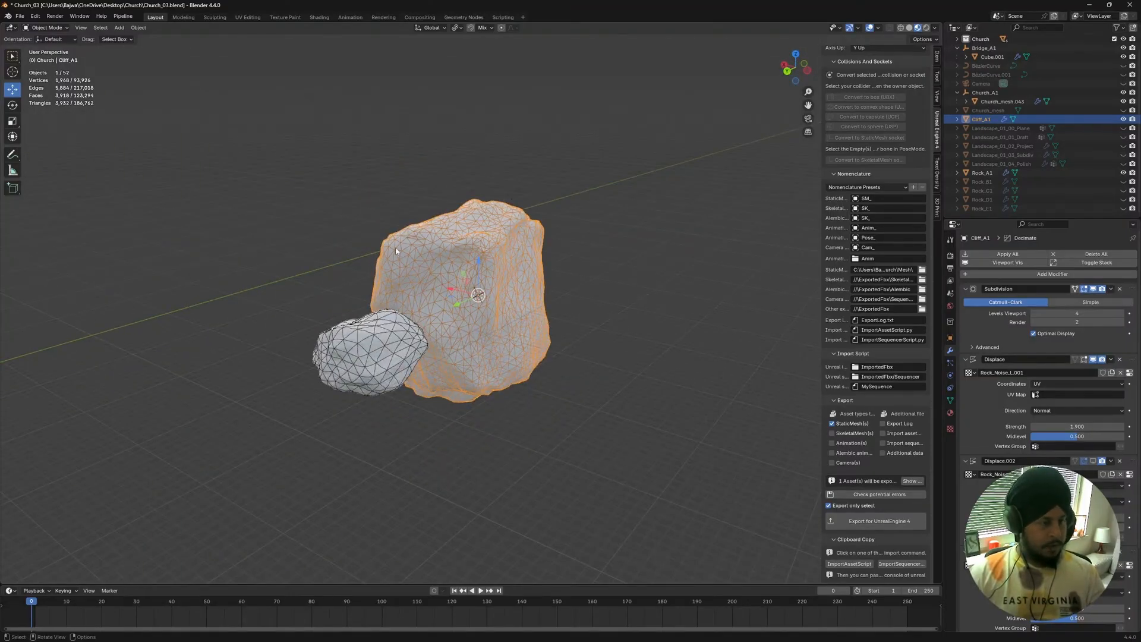
middle_drag(544, 255, 513, 321)
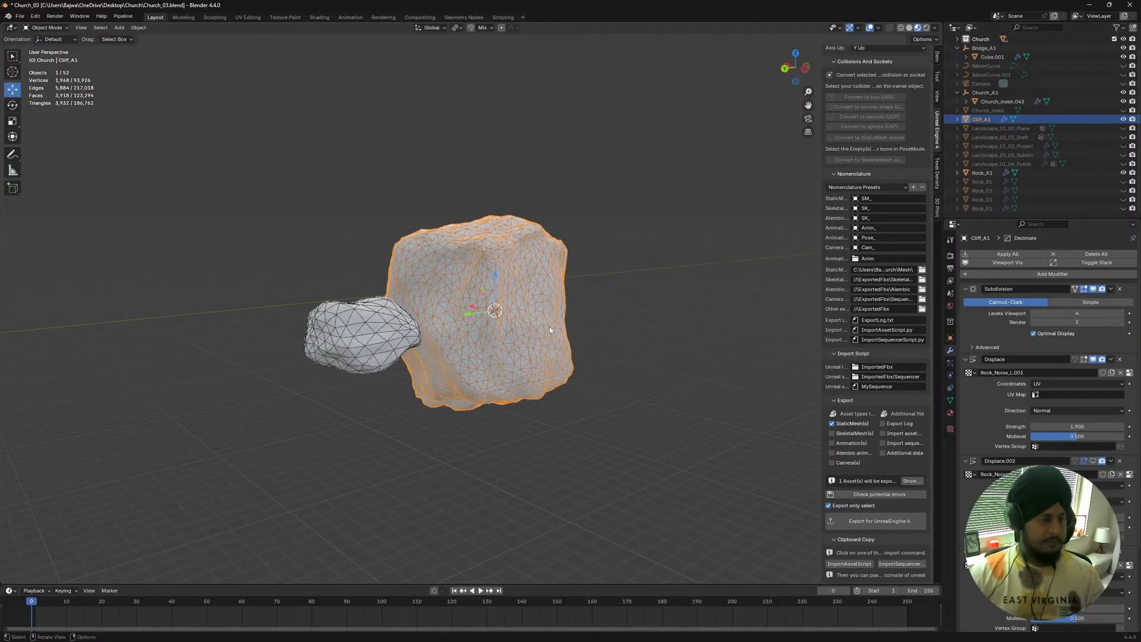
middle_drag(603, 181, 538, 142)
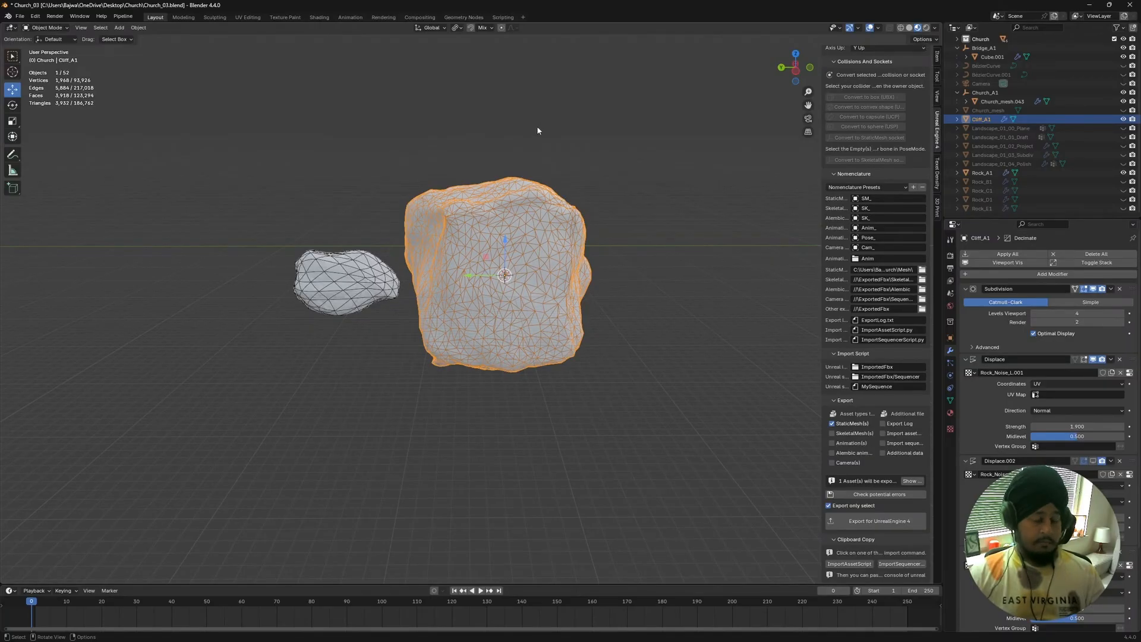
middle_drag(537, 142, 454, 245)
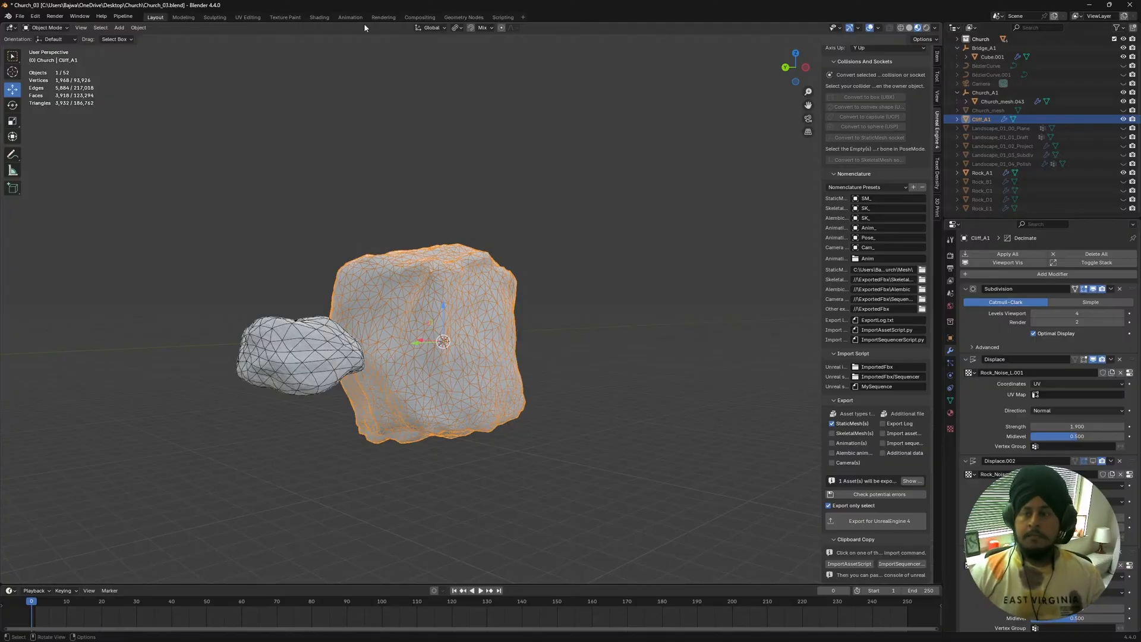
middle_drag(478, 278, 538, 250)
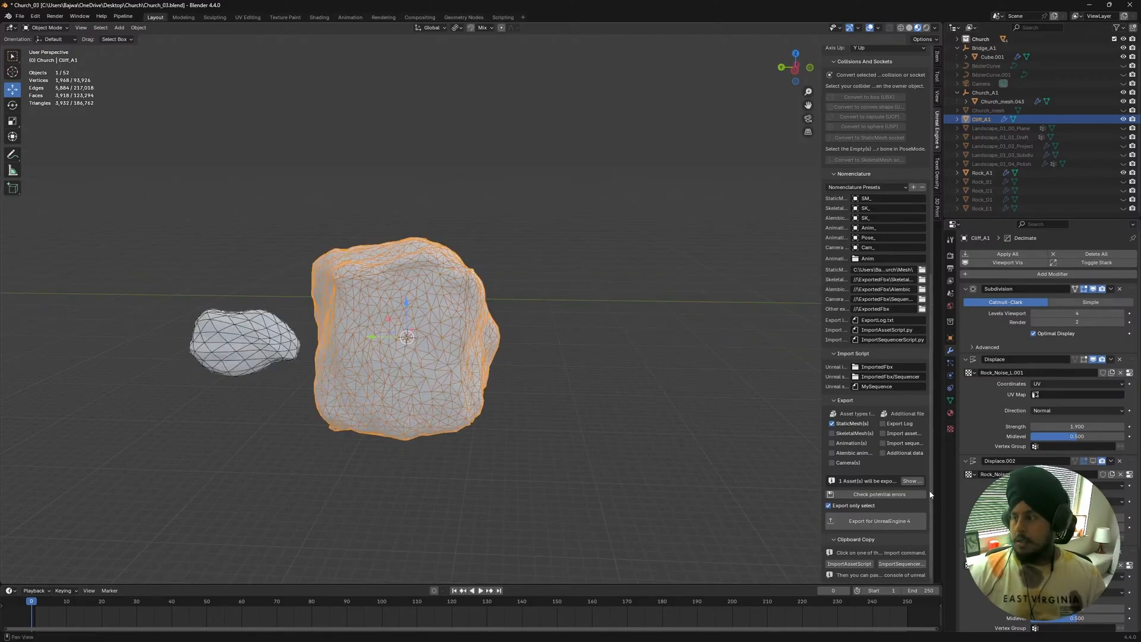
middle_drag(657, 402, 555, 294)
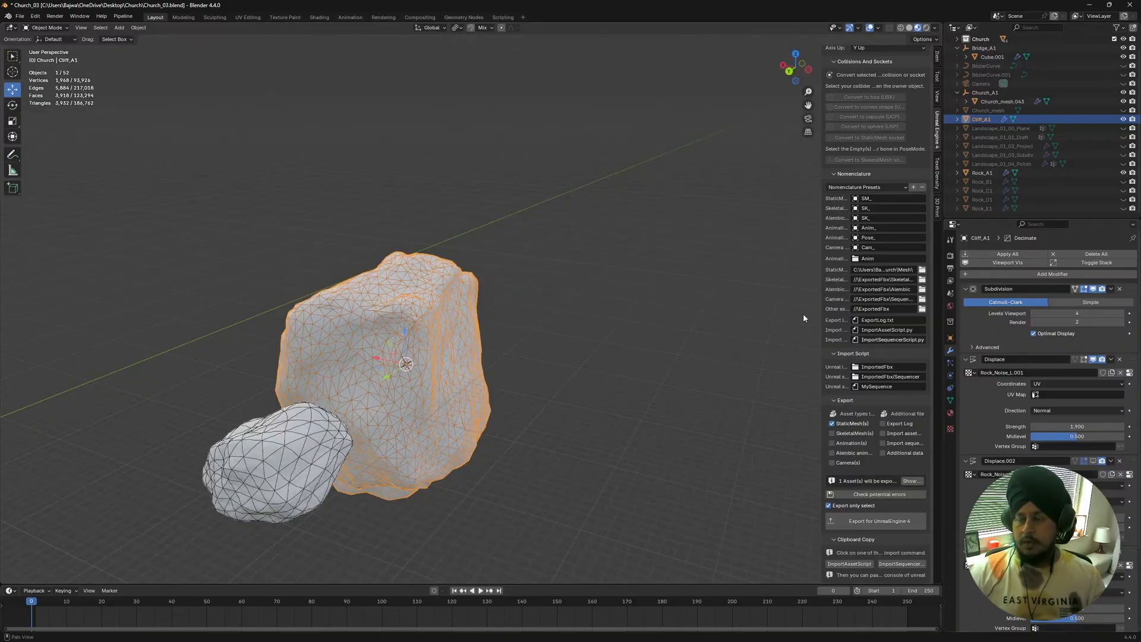
middle_drag(803, 318, 374, 260)
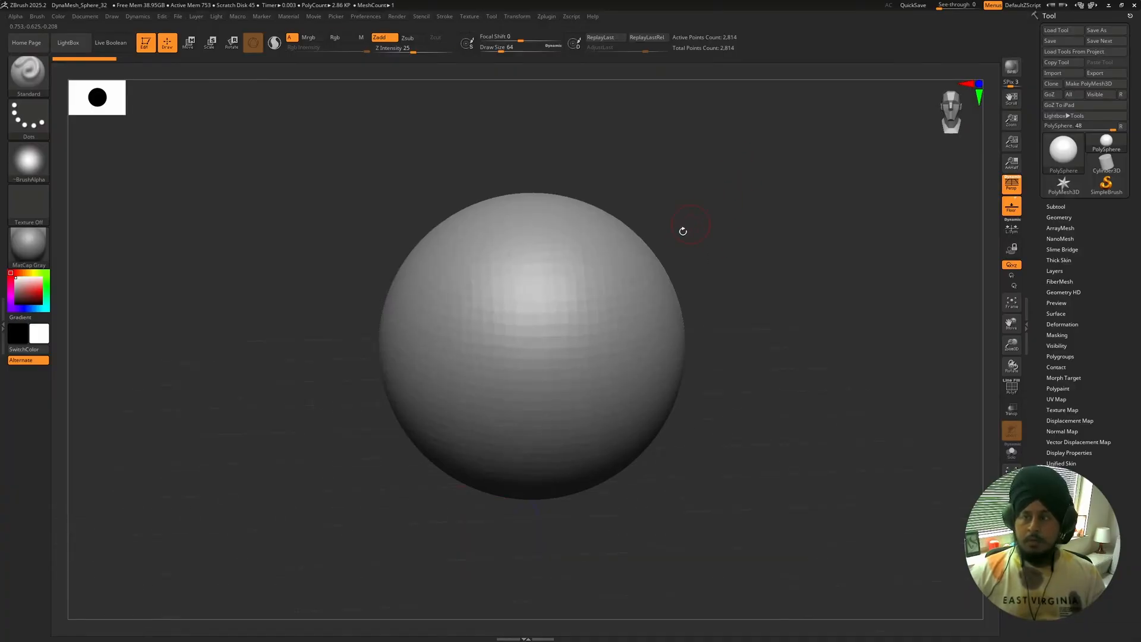
Switch to ZBrush, choose the Move brush with a draw size of about 453 and pull the sphere's upper side outward.
alt+drag(719, 214, 657, 250)
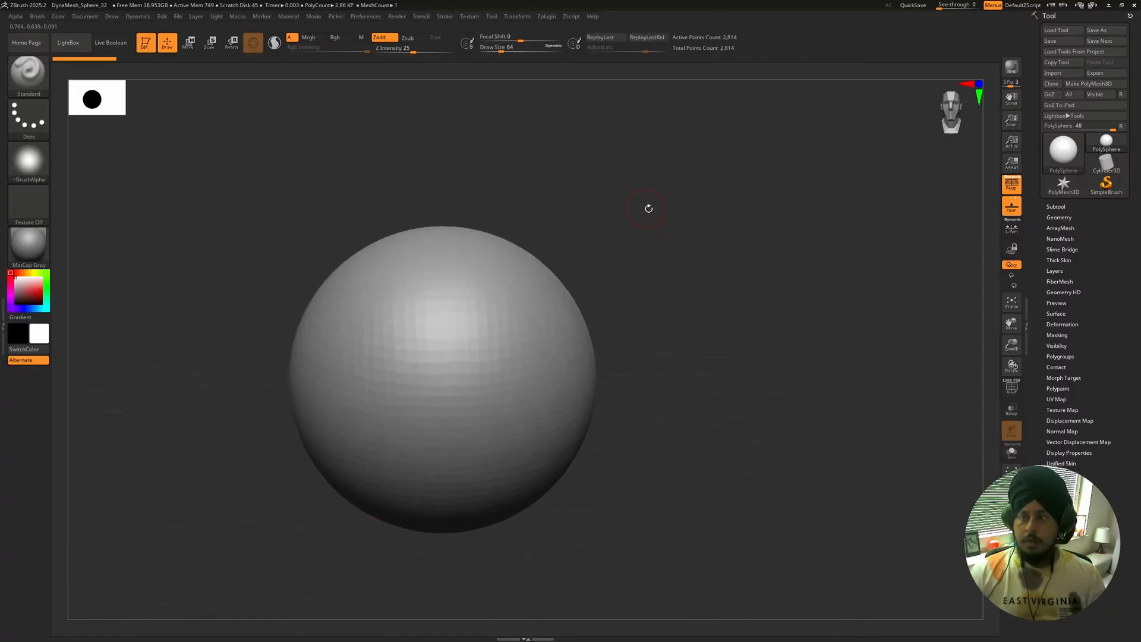
alt+drag(310, 195, 359, 183)
alt+drag(426, 234, 443, 196)
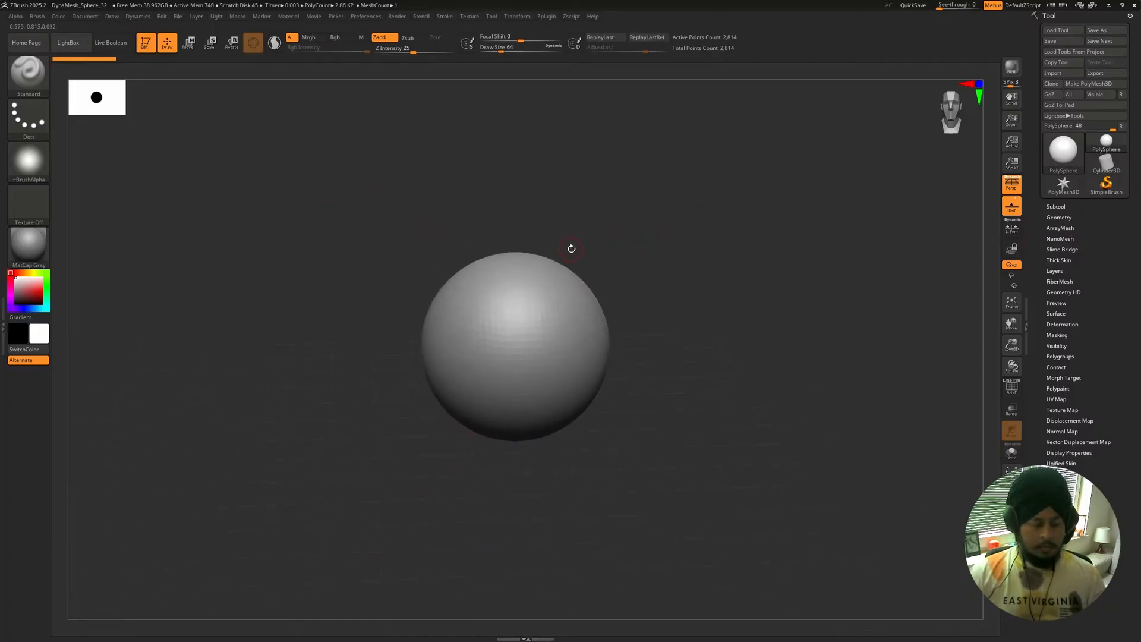
key(b)
key(m)
key(v)
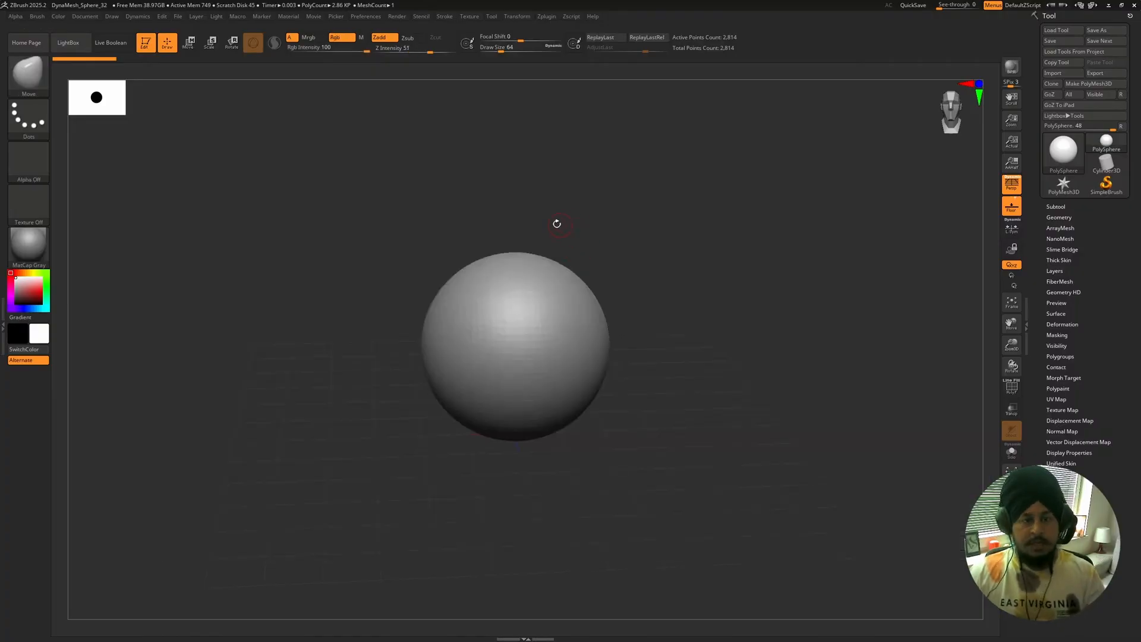
key(space)
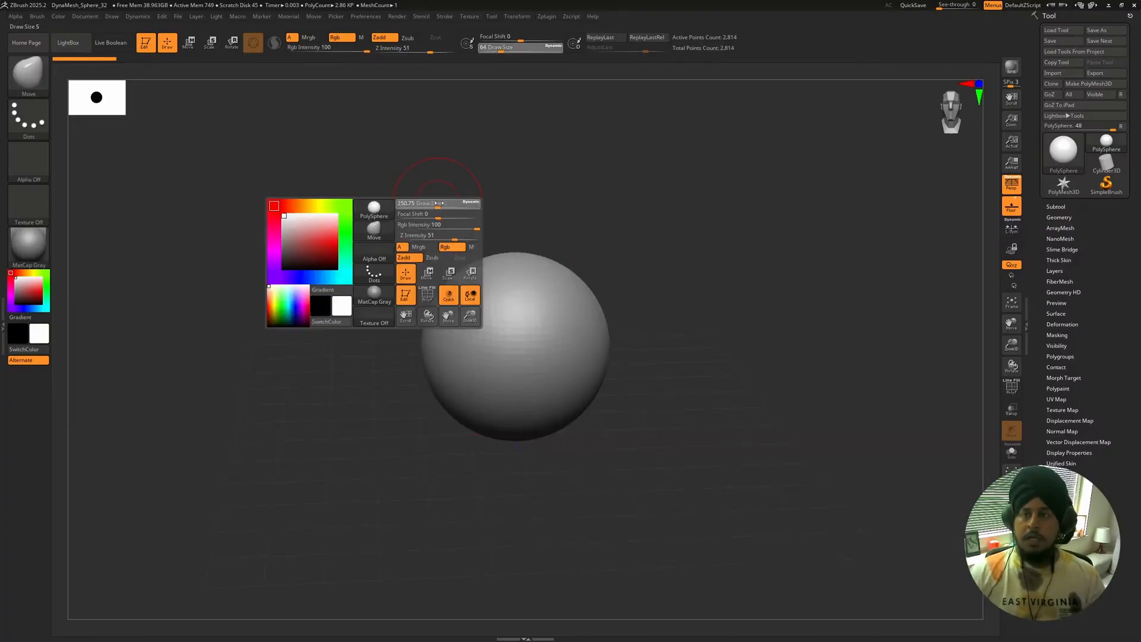
drag(571, 279, 624, 219)
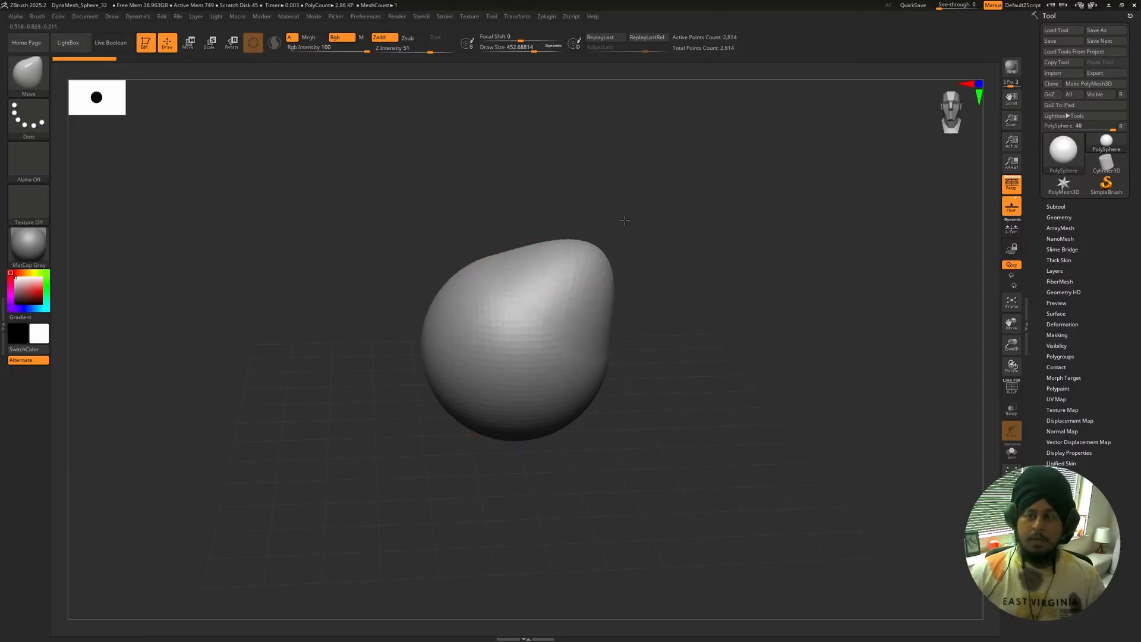
Stretch the sphere's side and lower parts into an irregular rock with the Move brush, remeshing it with DynaMesh along the way.
drag(580, 352, 612, 379)
mouse_move(716, 293)
ctrl+mouse_down()
mouse_move(702, 291)
mouse_move(729, 316)
mouse_move(758, 318)
ctrl+mouse_up()
mouse_move(511, 414)
mouse_down()
mouse_move(511, 517)
mouse_move(505, 509)
mouse_up()
drag(423, 398, 387, 513)
drag(300, 385, 371, 392)
drag(318, 419, 306, 550)
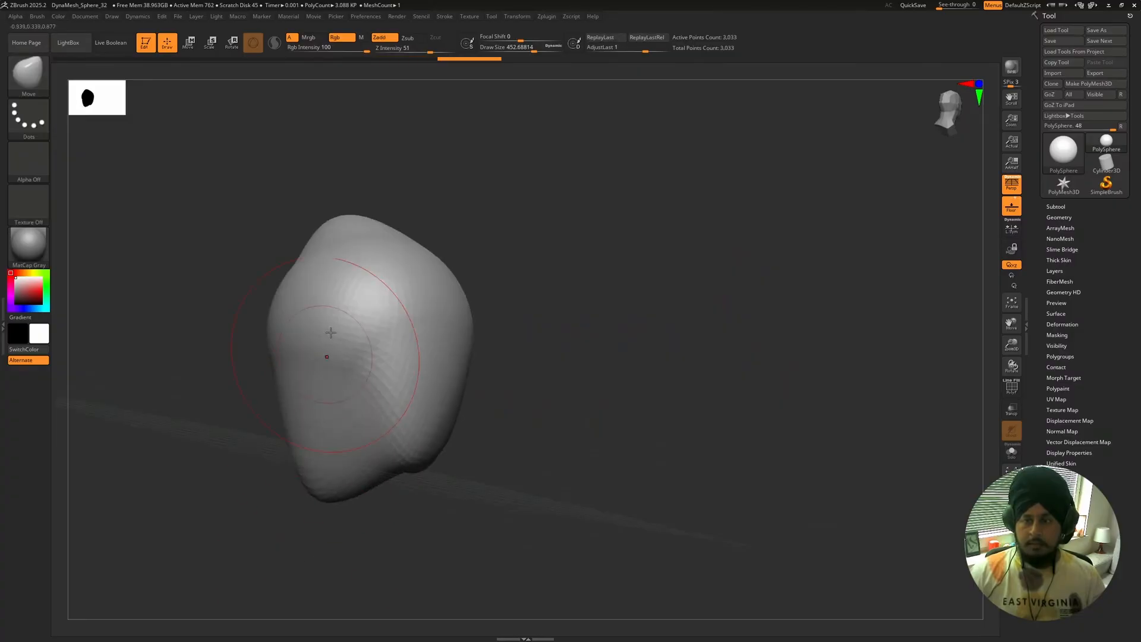
Pull the rock's two upper corners, lower edges and flank outward with the Move brush to make it blockier.
drag(291, 286, 255, 229)
drag(458, 274, 493, 189)
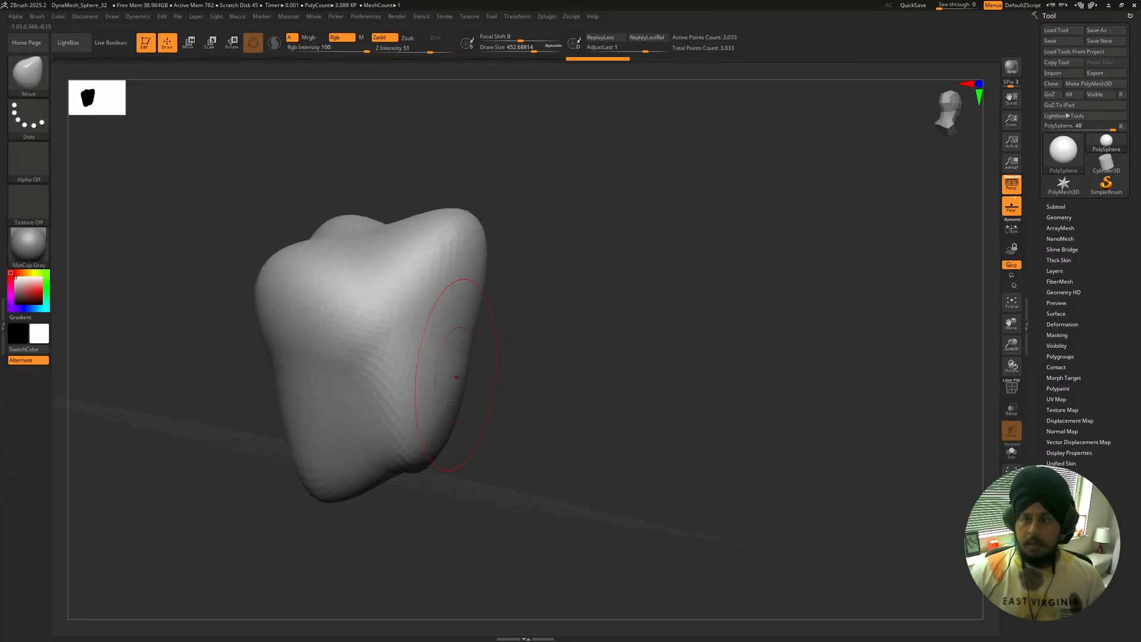
mouse_move(450, 432)
mouse_down()
mouse_move(481, 509)
mouse_move(545, 484)
mouse_up()
drag(404, 465, 409, 547)
drag(604, 358, 526, 364)
mouse_move(488, 468)
mouse_down()
mouse_move(578, 492)
mouse_move(549, 601)
mouse_move(615, 615)
mouse_move(642, 603)
mouse_up()
drag(450, 344, 394, 327)
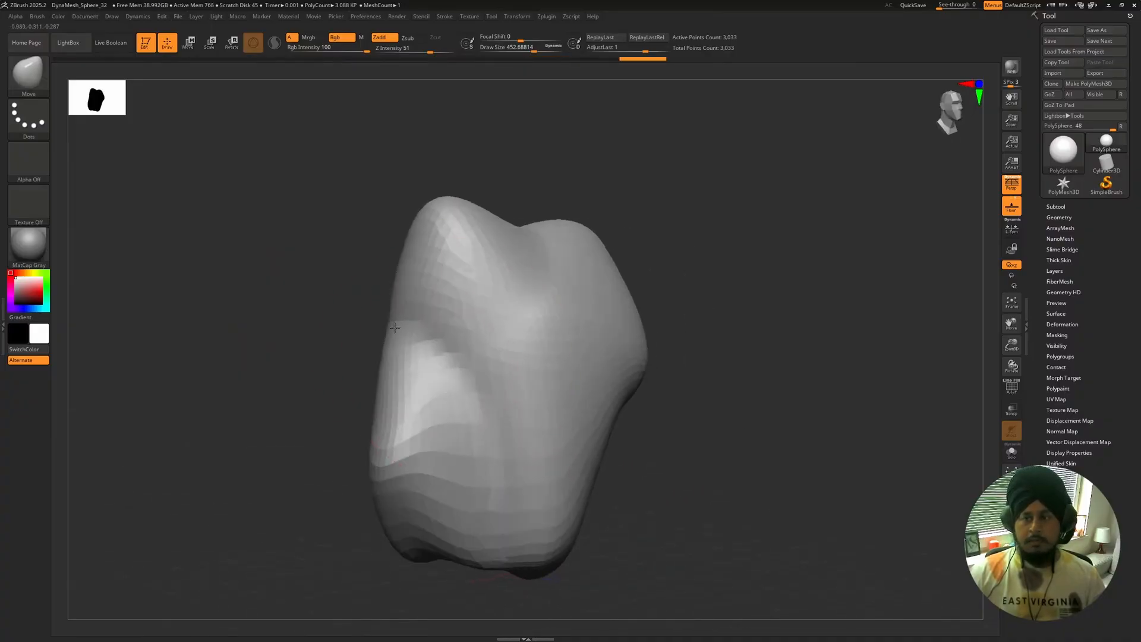
Extend more of the rock's upper and lower corners with the Move brush and remesh the stretched form with DynaMesh.
drag(600, 262, 639, 220)
drag(654, 150, 761, 168)
drag(488, 233, 438, 185)
mouse_move(320, 205)
ctrl+mouse_down()
mouse_move(328, 258)
mouse_move(351, 253)
mouse_move(320, 256)
mouse_move(381, 278)
ctrl+mouse_up()
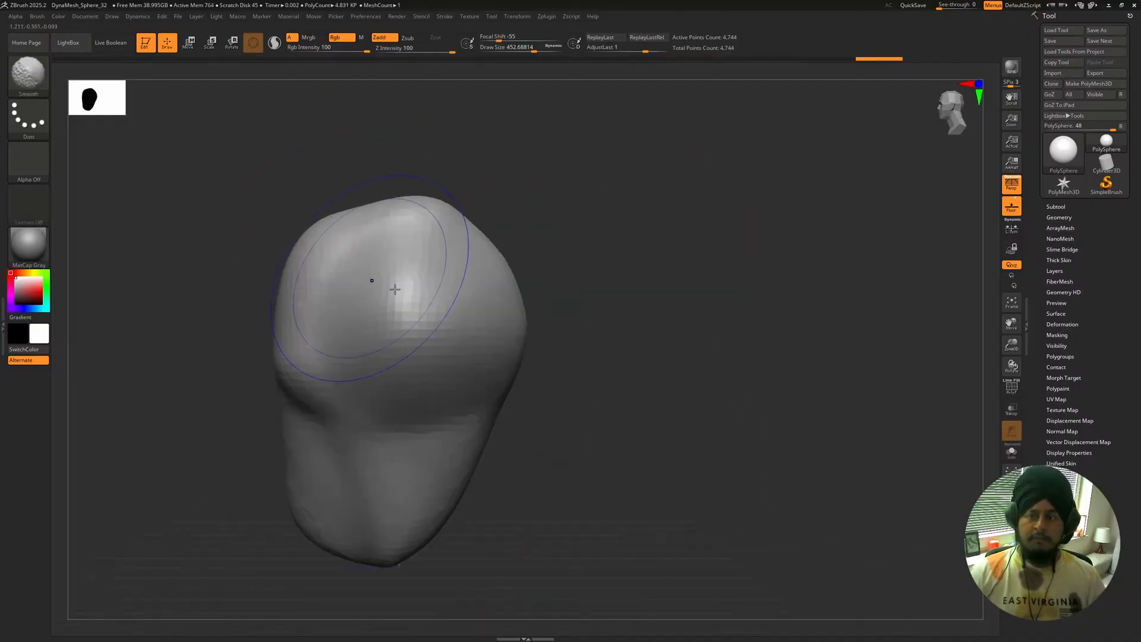
mouse_move(479, 533)
mouse_down()
mouse_move(499, 551)
mouse_move(461, 543)
mouse_move(528, 596)
mouse_up()
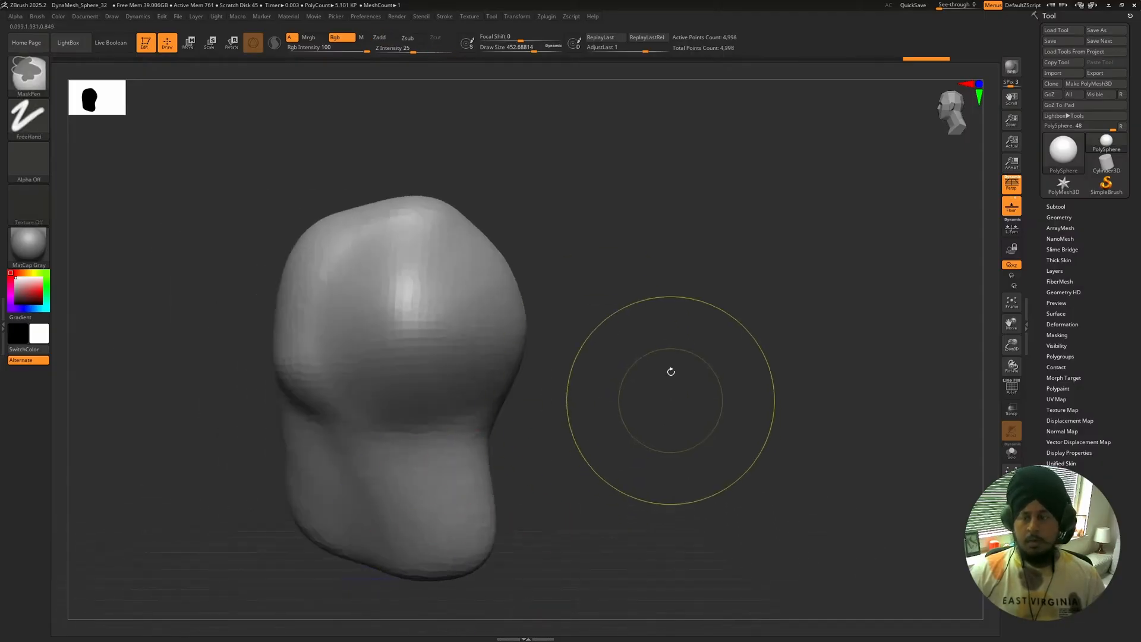
ctrl+drag(670, 372, 672, 315)
Subdivide the rock mesh once and rebuild it with DynaMesh at a resolution of 128.
drag(627, 297, 685, 280)
key(ctrl+d)
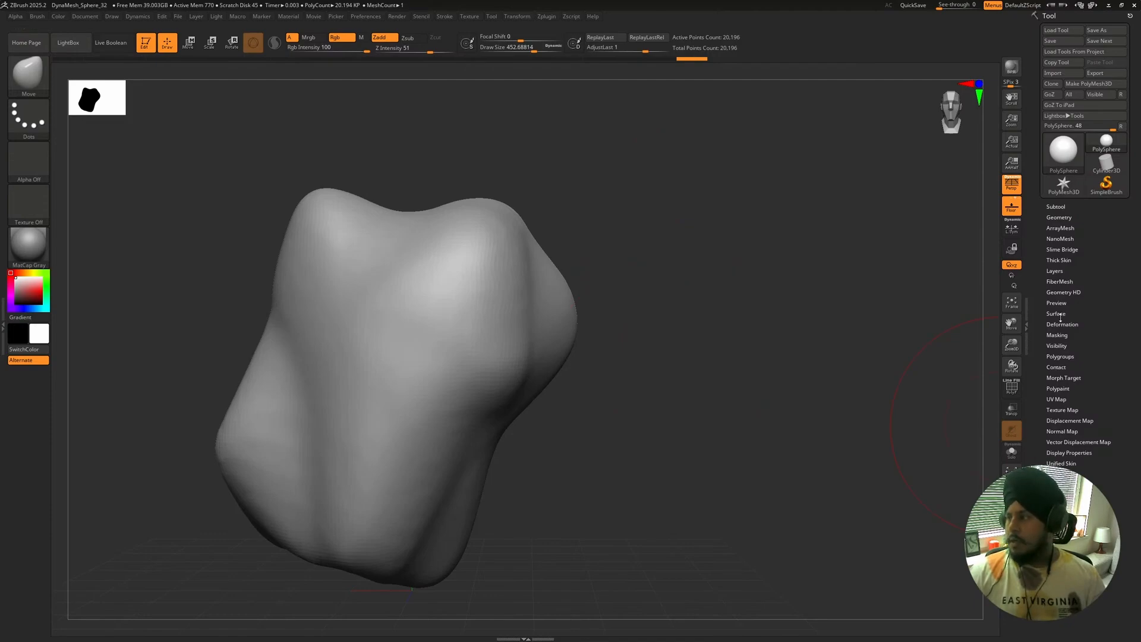
click(1059, 217)
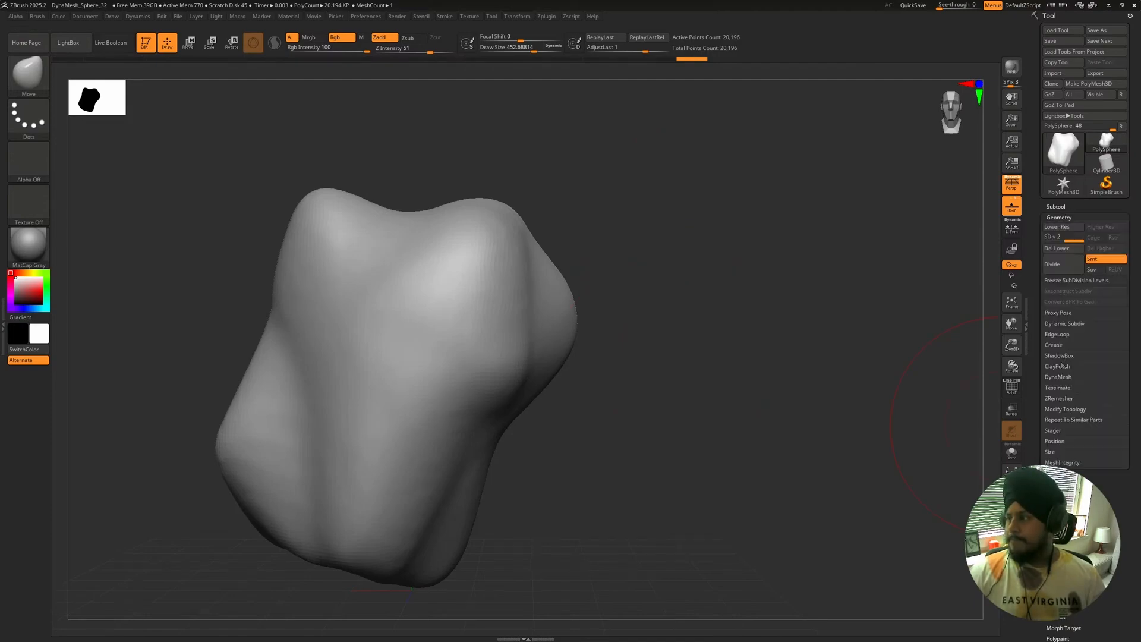
click(1057, 378)
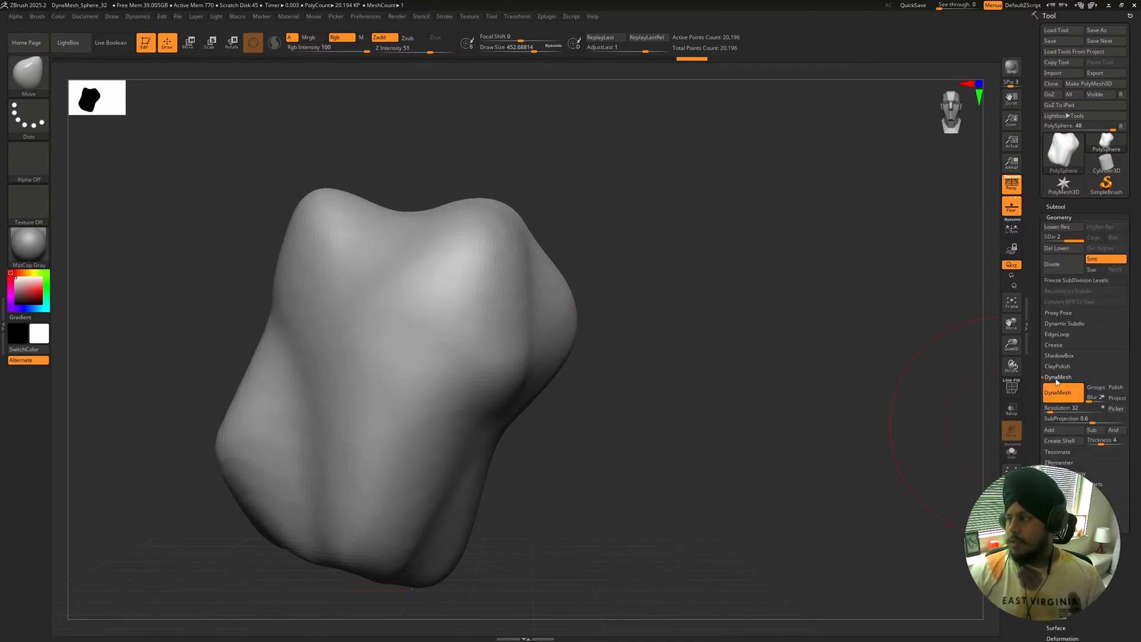
click(1059, 390)
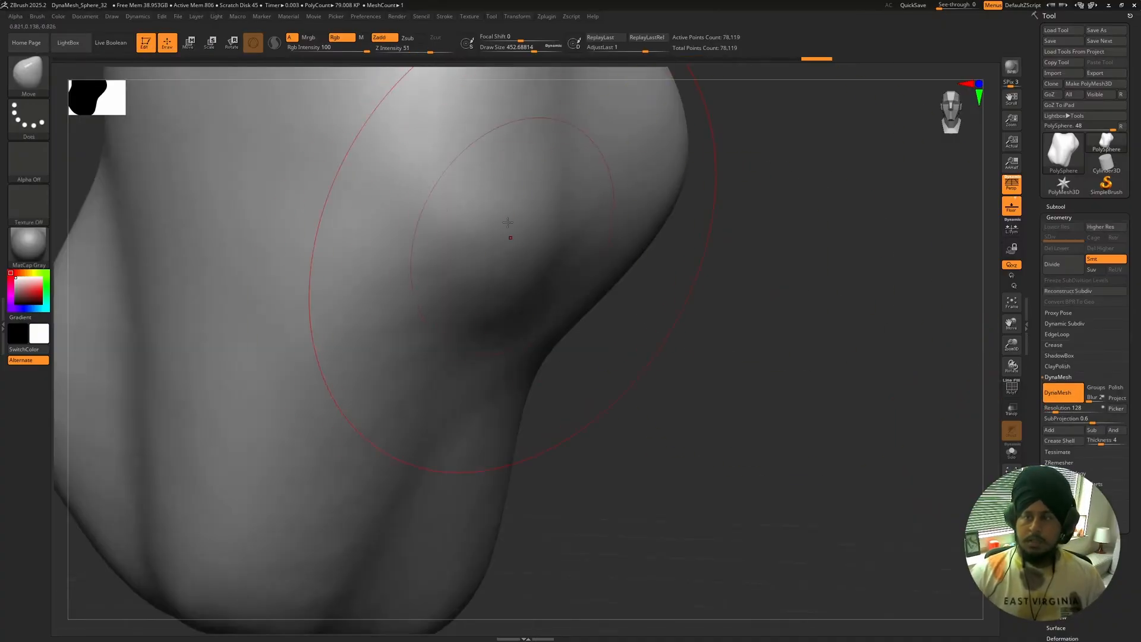
Refine the rock's silhouette with further Move brush pulls and remesh it with DynaMesh.
drag(507, 222, 530, 253)
alt+drag(800, 280, 677, 188)
drag(619, 131, 678, 145)
mouse_move(460, 316)
mouse_down()
mouse_move(480, 319)
mouse_move(406, 322)
mouse_up()
ctrl+drag(662, 201, 709, 252)
alt+drag(642, 168, 665, 249)
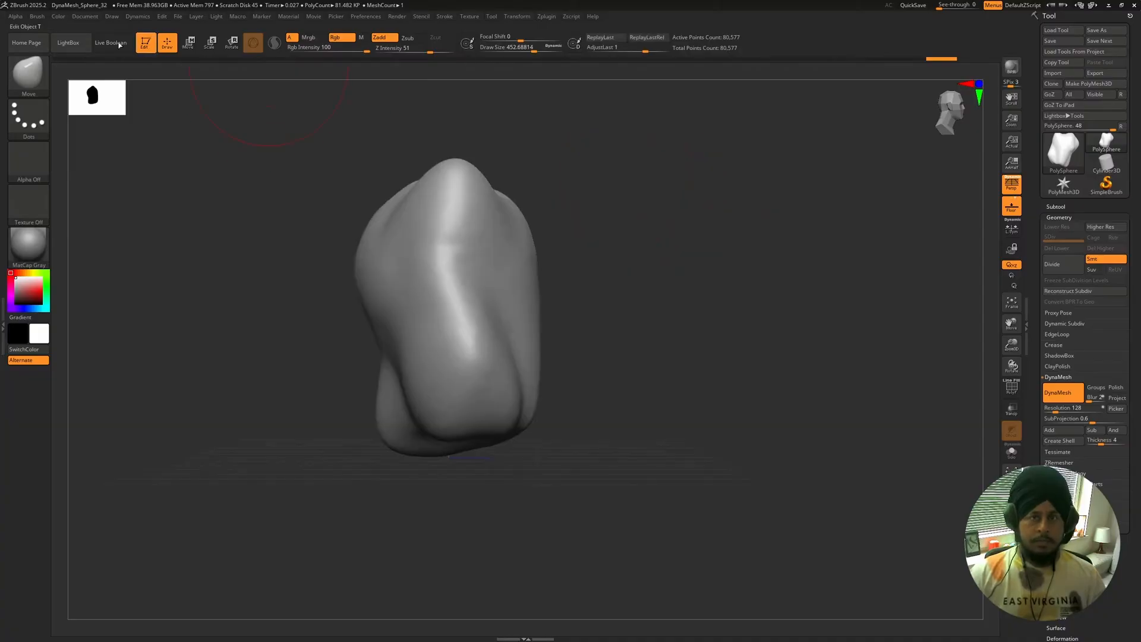
Choose the Flatten brush and flatten a patch near the upper end of the rock's narrow side.
drag(634, 172, 598, 209)
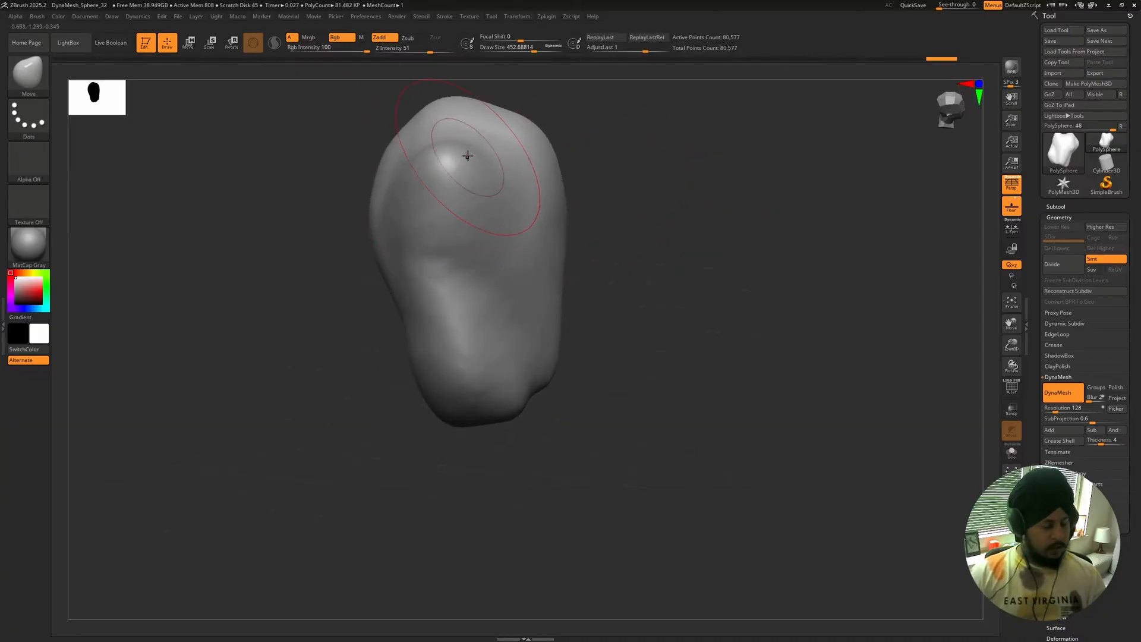
key(b)
key(f)
key(a)
mouse_move(466, 165)
mouse_down()
mouse_move(443, 179)
mouse_move(438, 207)
mouse_up()
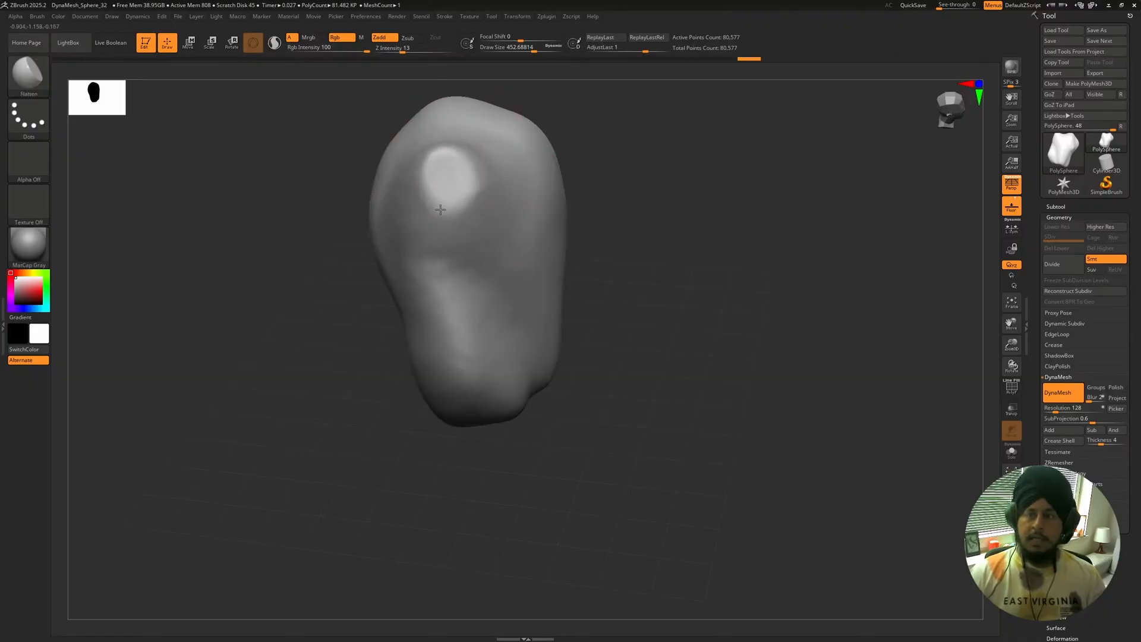
Flatten the rounded upper corner of the rock into a planar facet with the Flatten brush.
mouse_move(661, 193)
mouse_down()
mouse_move(689, 190)
mouse_move(590, 195)
mouse_up()
drag(655, 180, 448, 173)
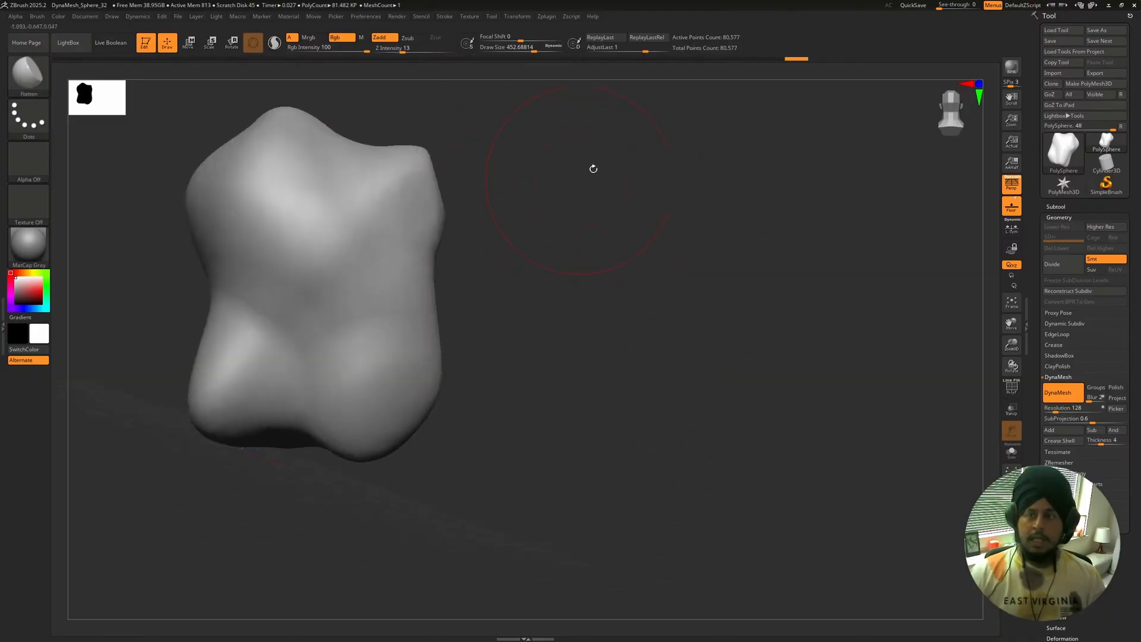
drag(593, 169, 584, 265)
mouse_move(408, 135)
mouse_down()
mouse_move(395, 128)
mouse_move(385, 150)
mouse_up()
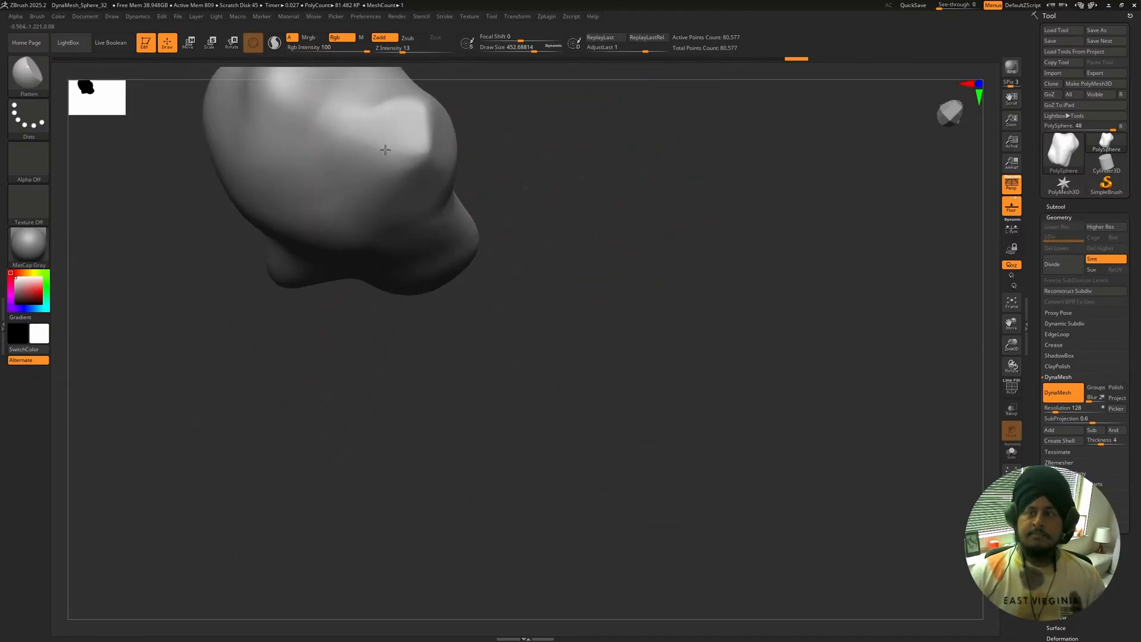
drag(616, 178, 451, 155)
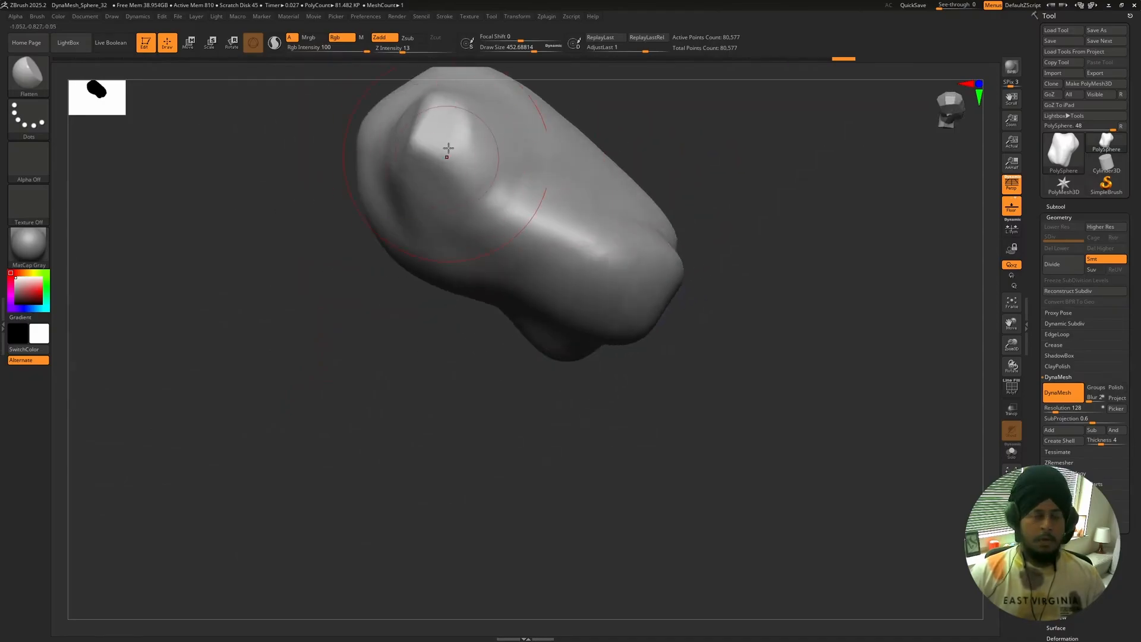
Flatten the rock's long ridge, top and side surfaces with broad Flatten brush strokes from several angles.
drag(494, 202, 626, 262)
drag(721, 275, 782, 239)
mouse_move(696, 208)
mouse_down()
mouse_move(692, 222)
mouse_move(667, 216)
mouse_move(680, 209)
mouse_up()
drag(505, 331, 513, 199)
mouse_move(710, 233)
mouse_down()
mouse_move(704, 266)
mouse_move(731, 253)
mouse_up()
mouse_move(496, 351)
mouse_down()
mouse_move(542, 362)
mouse_move(570, 434)
mouse_up()
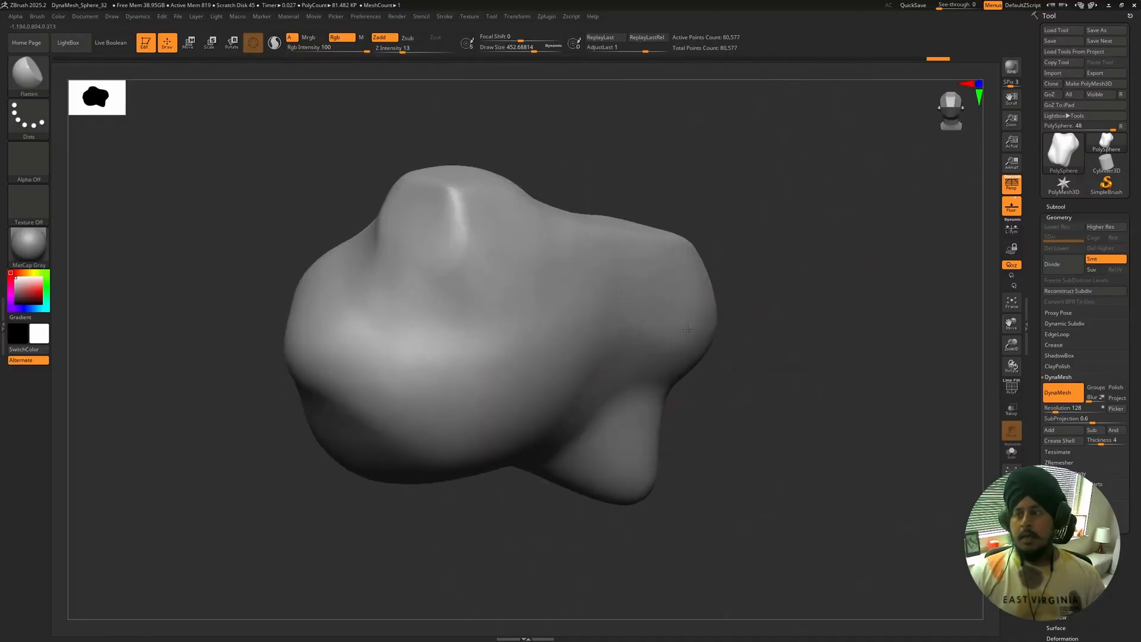
Choose the TrimDynamic brush and cut flat facets into the rounded bulges at the rock's narrow end.
drag(828, 174, 668, 173)
key(b)
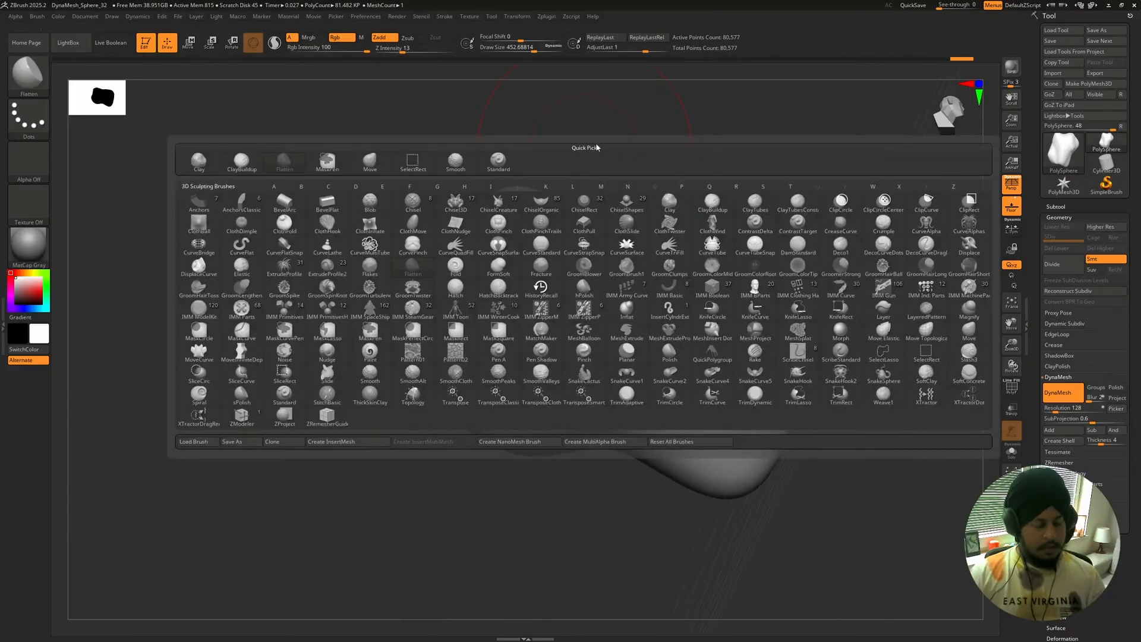
key(t)
key(d)
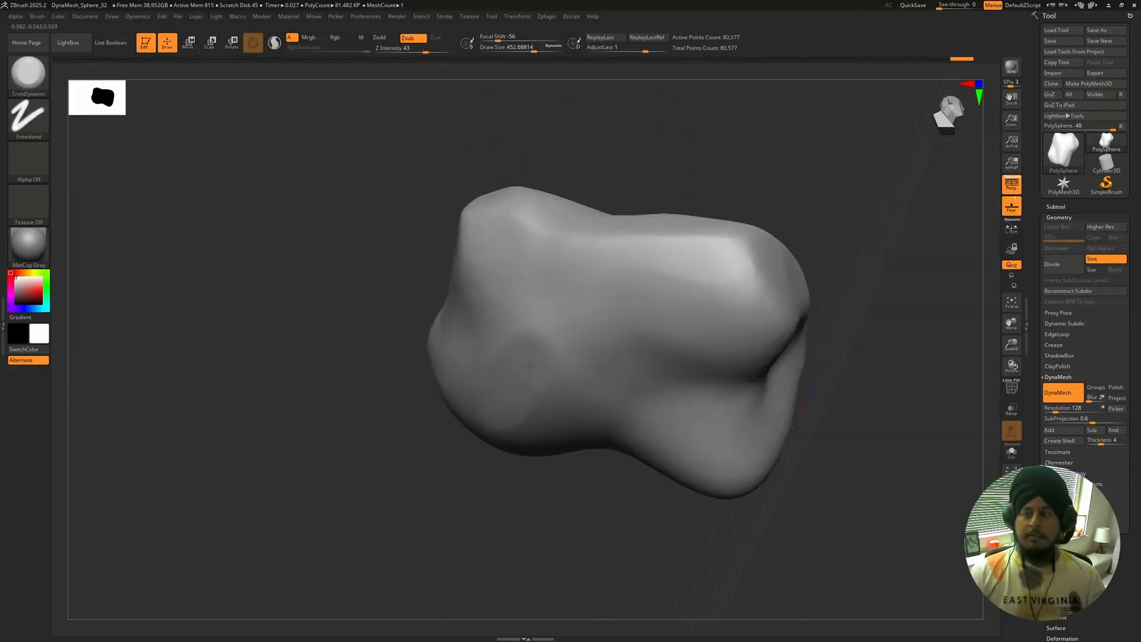
drag(302, 299, 326, 302)
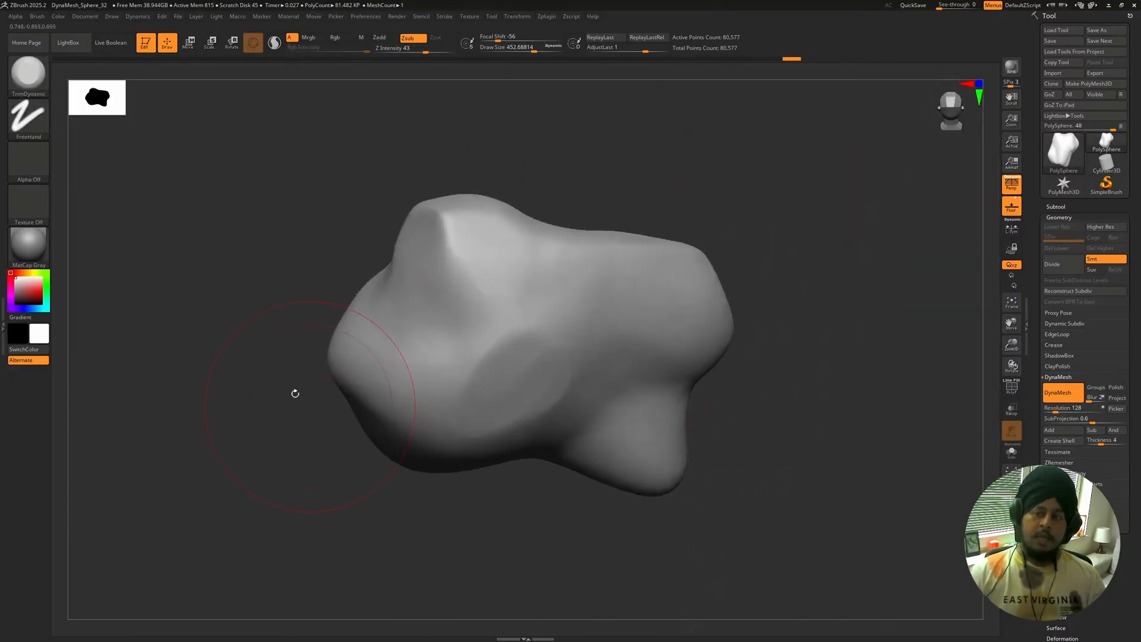
drag(295, 394, 327, 348)
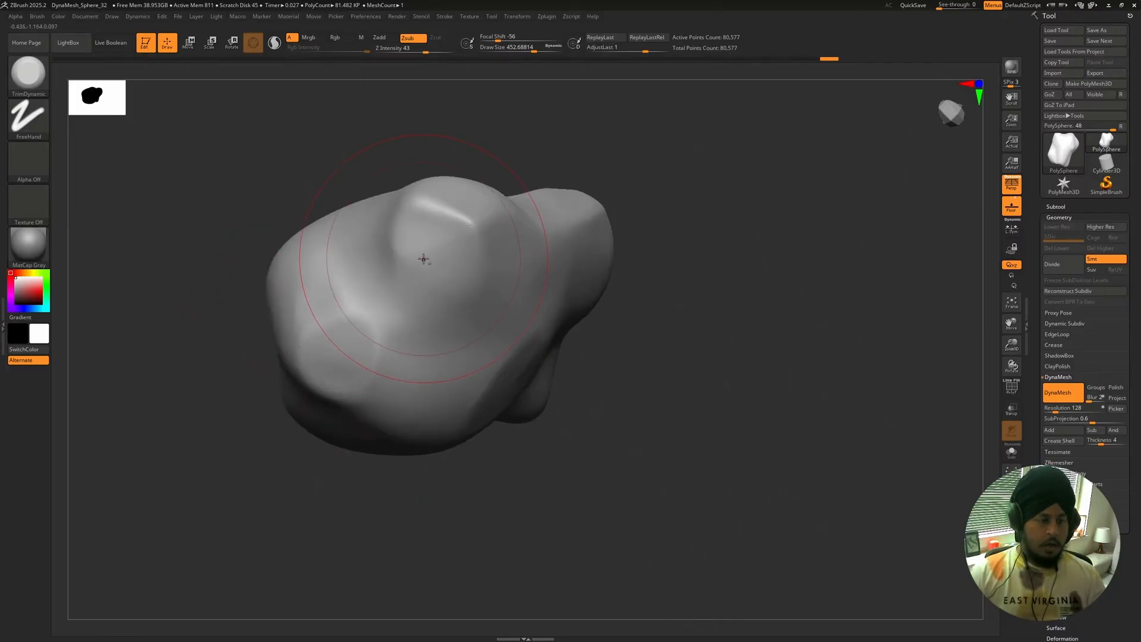
drag(423, 258, 414, 284)
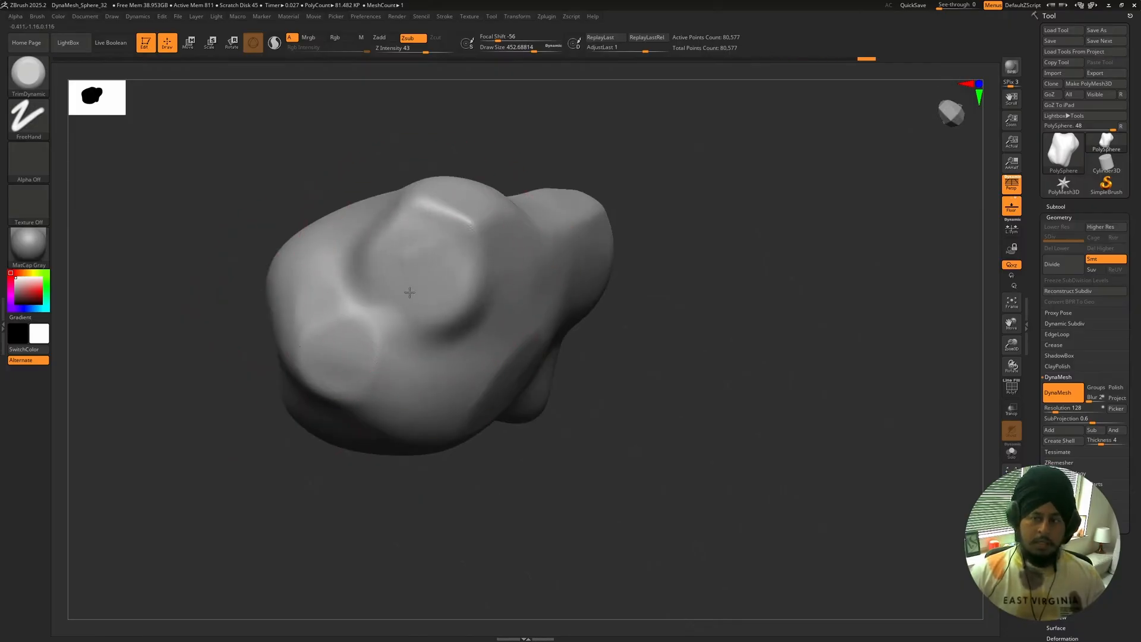
drag(635, 173, 599, 153)
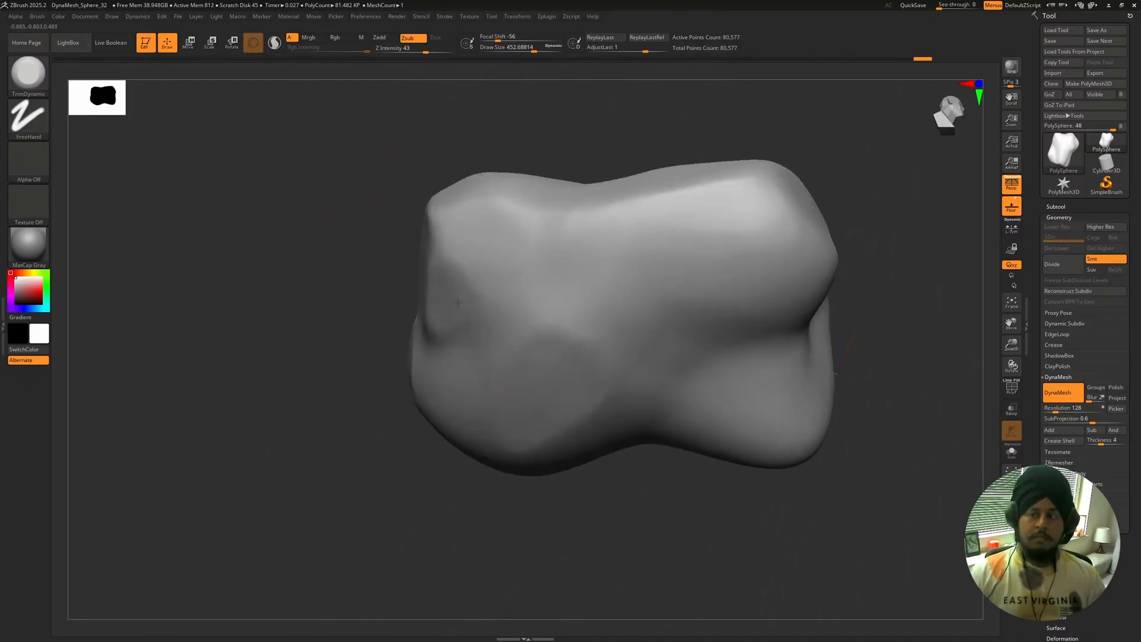
Trim the rock's lower flank and side bulges into planar facets with the TrimDynamic brush.
drag(472, 271, 486, 278)
mouse_move(552, 252)
mouse_down()
mouse_move(515, 265)
mouse_move(501, 237)
mouse_move(554, 228)
mouse_up()
right_drag(579, 128, 601, 189)
mouse_move(601, 189)
mouse_down()
mouse_move(573, 170)
mouse_move(583, 156)
mouse_move(526, 158)
mouse_up()
mouse_move(400, 288)
mouse_down()
mouse_move(325, 308)
mouse_move(363, 291)
mouse_up()
mouse_move(467, 262)
mouse_down()
mouse_move(455, 246)
mouse_move(462, 290)
mouse_up()
alt+drag(360, 151, 344, 280)
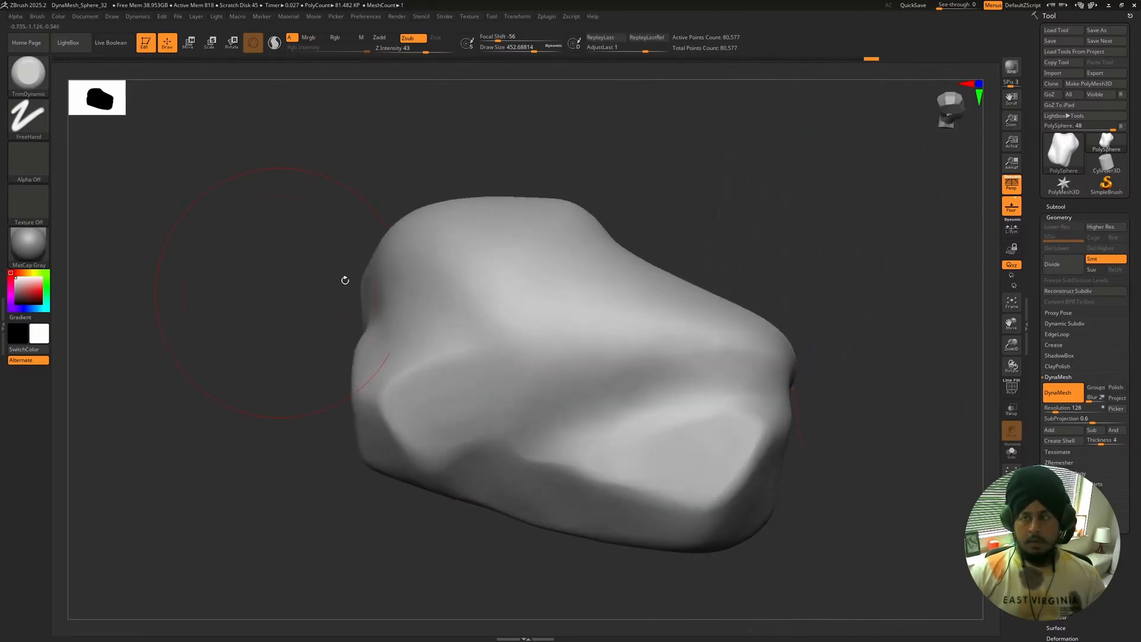
Cut further TrimDynamic facets across the rock's smooth upper shoulder and the bulge beside it.
drag(565, 128, 576, 191)
mouse_move(515, 291)
mouse_down()
mouse_move(556, 303)
mouse_move(539, 339)
mouse_up()
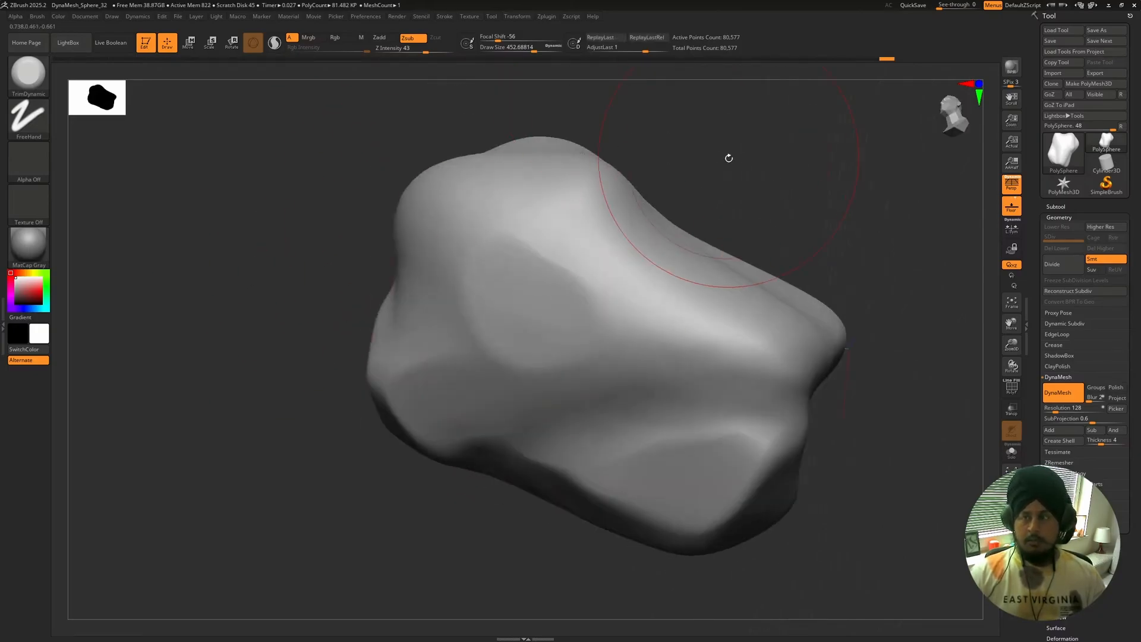
drag(728, 158, 732, 208)
mouse_move(543, 221)
mouse_down()
mouse_move(557, 218)
mouse_move(545, 257)
mouse_up()
drag(362, 242, 309, 241)
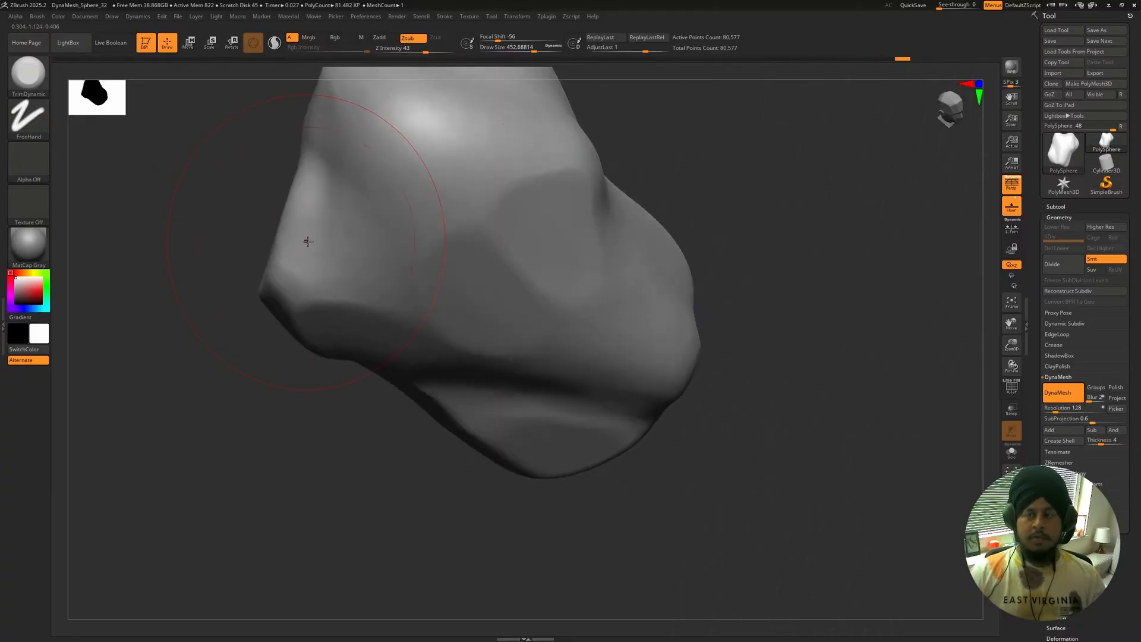
drag(443, 166, 447, 191)
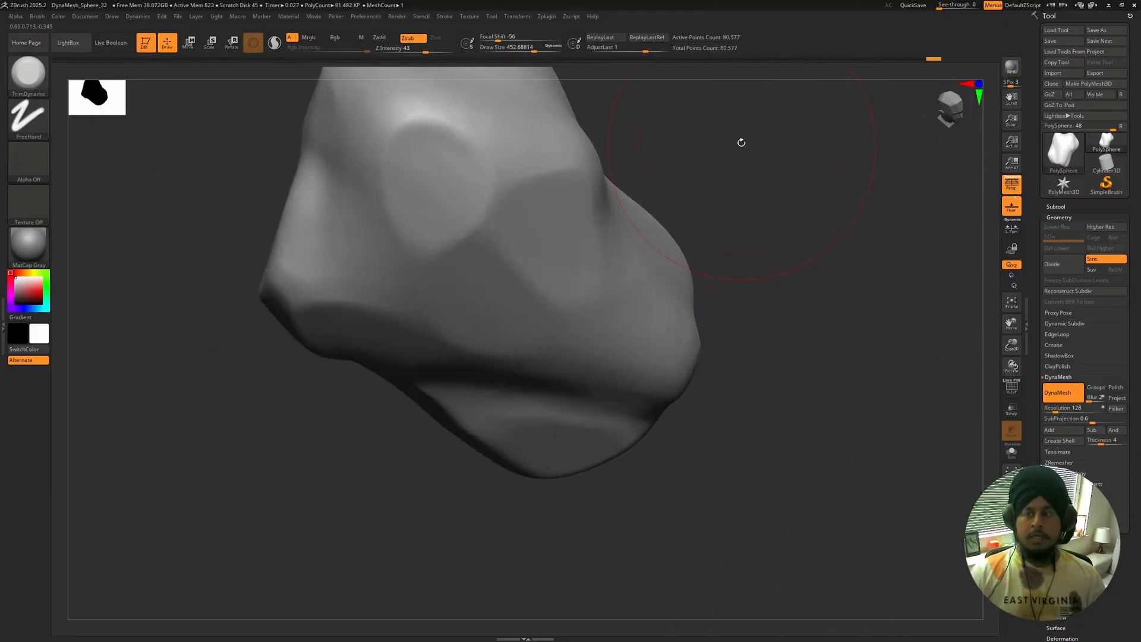
Trim the rock's remaining rounded end and its adjoining edges into facets with TrimDynamic strokes from several angles.
drag(741, 143, 743, 201)
mouse_move(557, 114)
mouse_down()
mouse_move(505, 119)
mouse_move(517, 87)
mouse_move(504, 77)
mouse_up()
mouse_move(568, 369)
alt+mouse_down()
mouse_move(555, 392)
mouse_move(481, 219)
mouse_move(482, 191)
mouse_move(599, 262)
mouse_move(471, 238)
mouse_move(466, 153)
mouse_move(437, 156)
alt+mouse_up()
mouse_move(476, 148)
shift+mouse_down()
mouse_move(506, 150)
mouse_move(596, 201)
mouse_move(598, 158)
mouse_move(579, 148)
shift+mouse_up()
drag(501, 151, 519, 144)
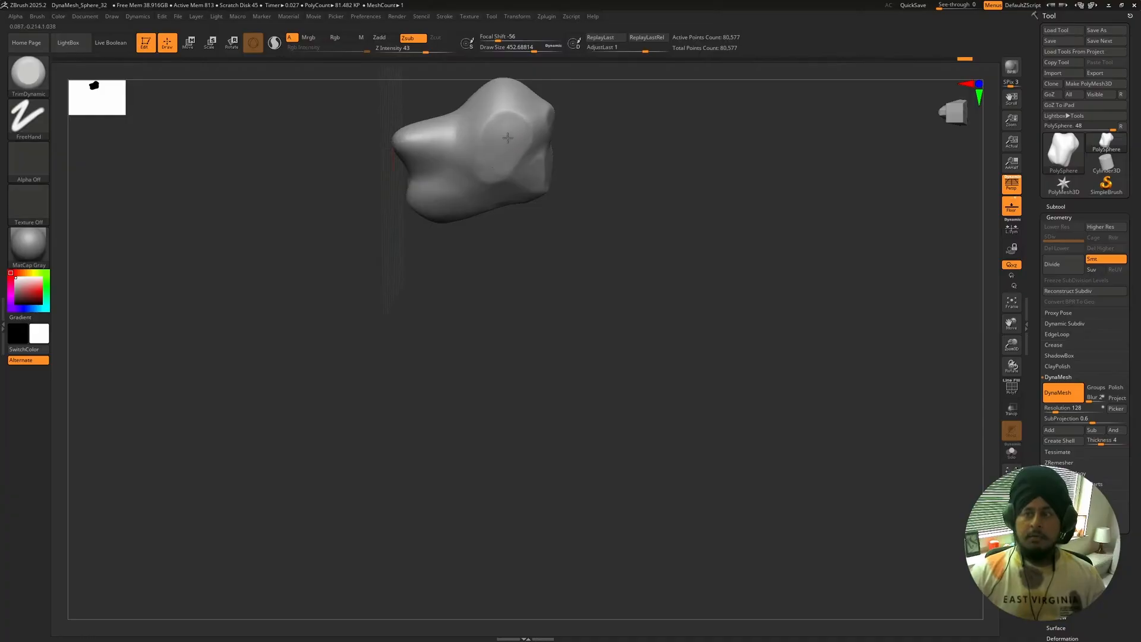
drag(507, 138, 506, 121)
drag(643, 142, 605, 123)
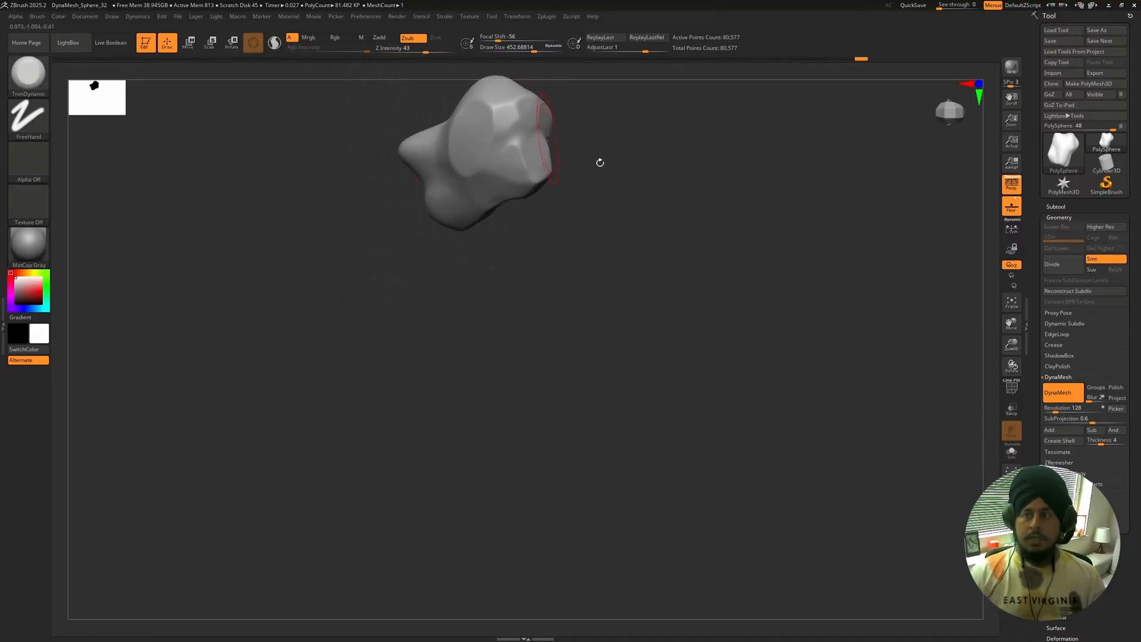
mouse_move(600, 162)
mouse_down()
mouse_move(630, 179)
mouse_move(627, 274)
mouse_up()
drag(553, 106, 563, 98)
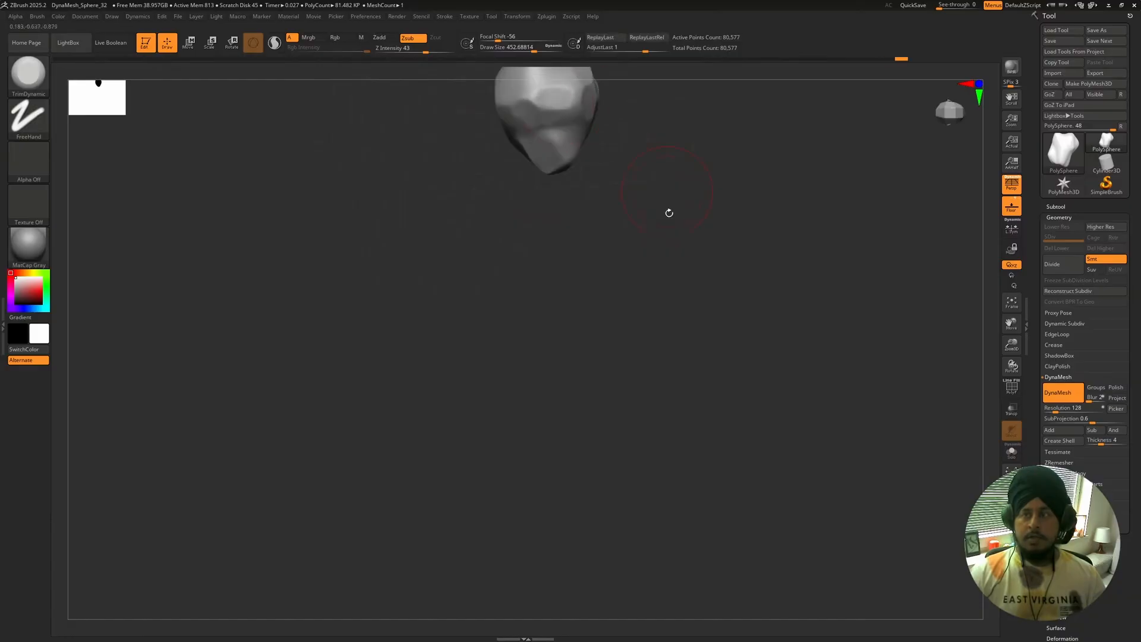
drag(669, 213, 675, 116)
drag(658, 236, 687, 173)
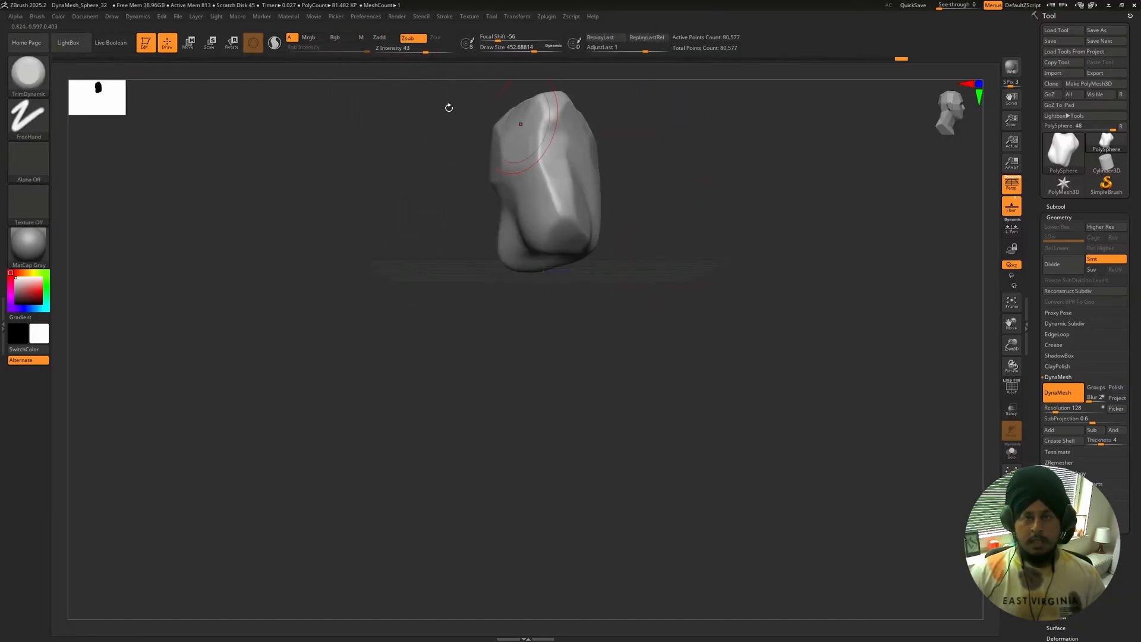
key(b)
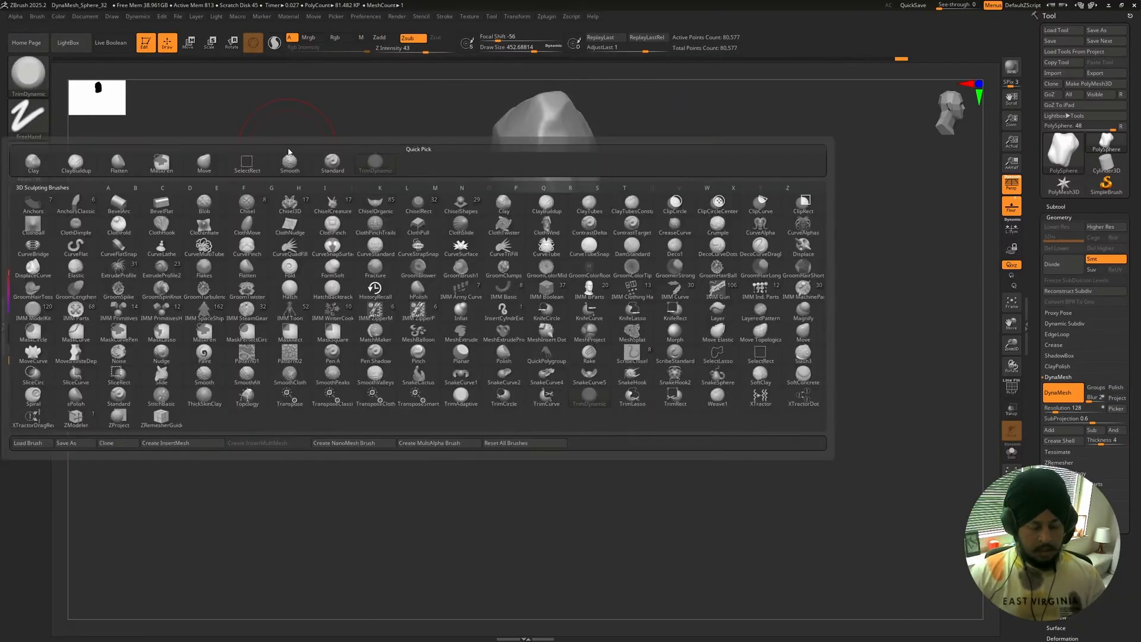
key(t)
key(c)
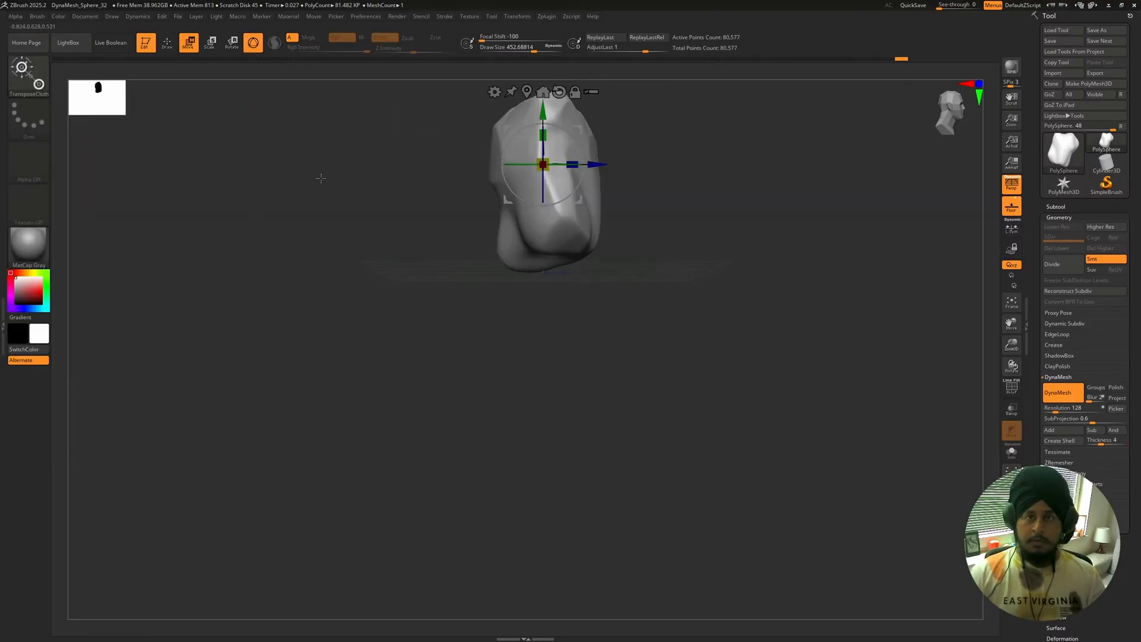
click(255, 157)
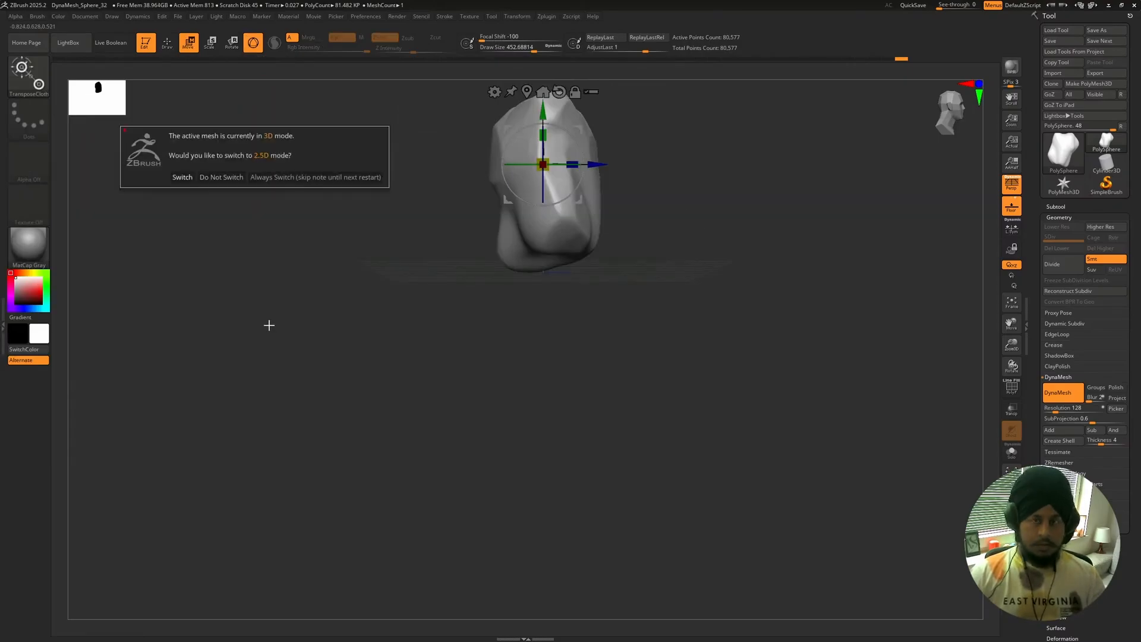
click(238, 174)
key(b)
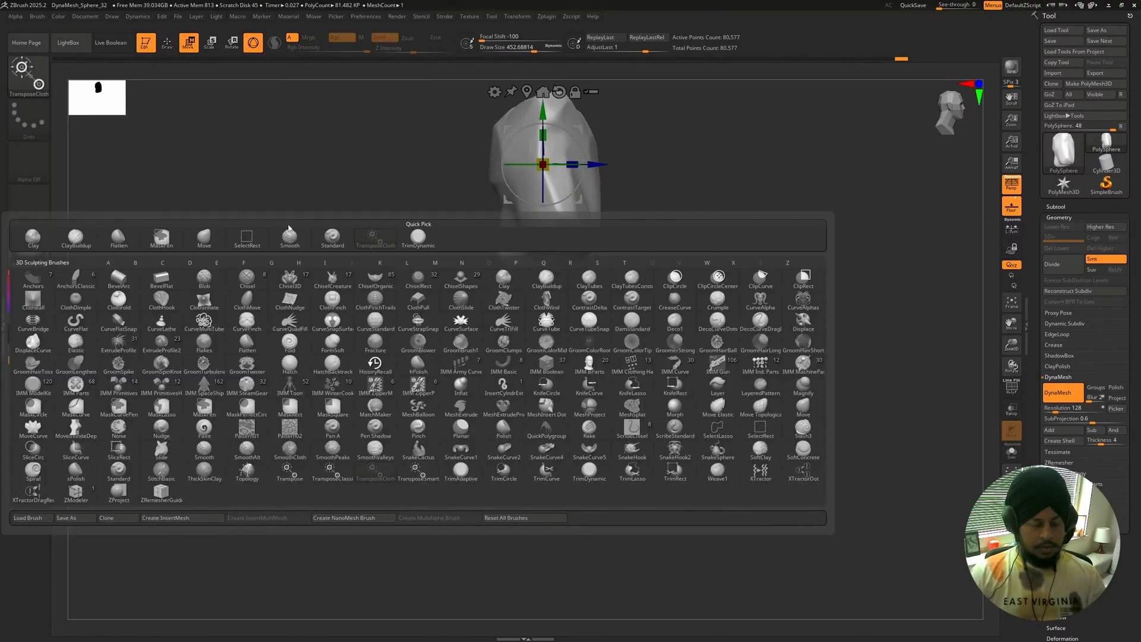
key(t)
key(Escape)
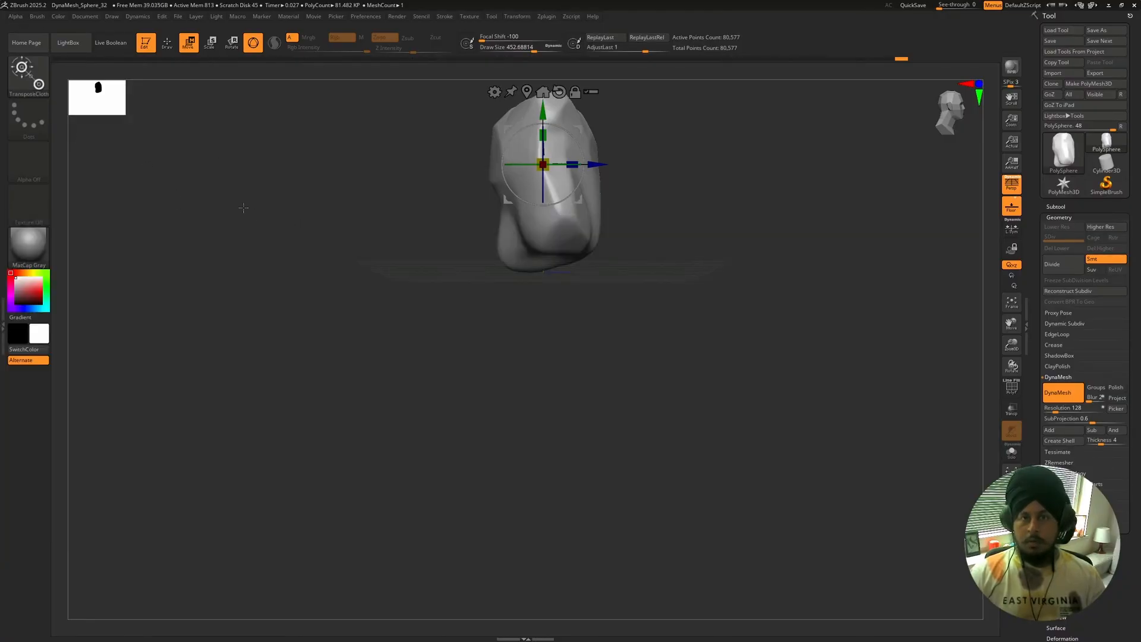
key(b)
key(t)
key(d)
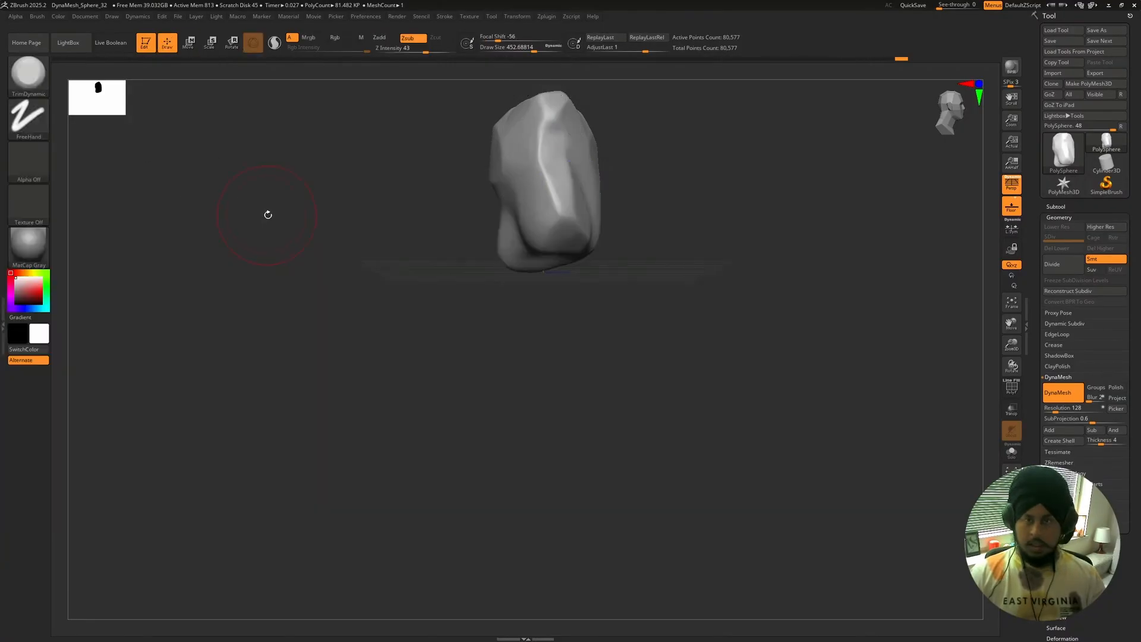
drag(552, 202, 538, 212)
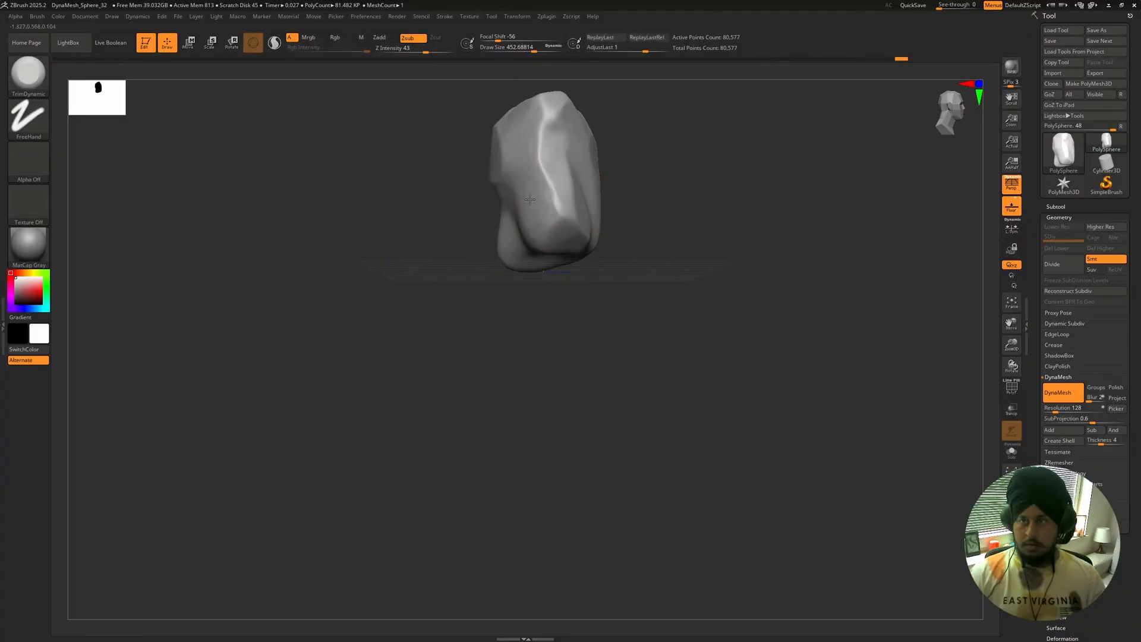
Switch to the TrimAdaptive brush, set its Z Intensity to 19, and shave flat facets on the rock's rounded back end.
key(b)
key(t)
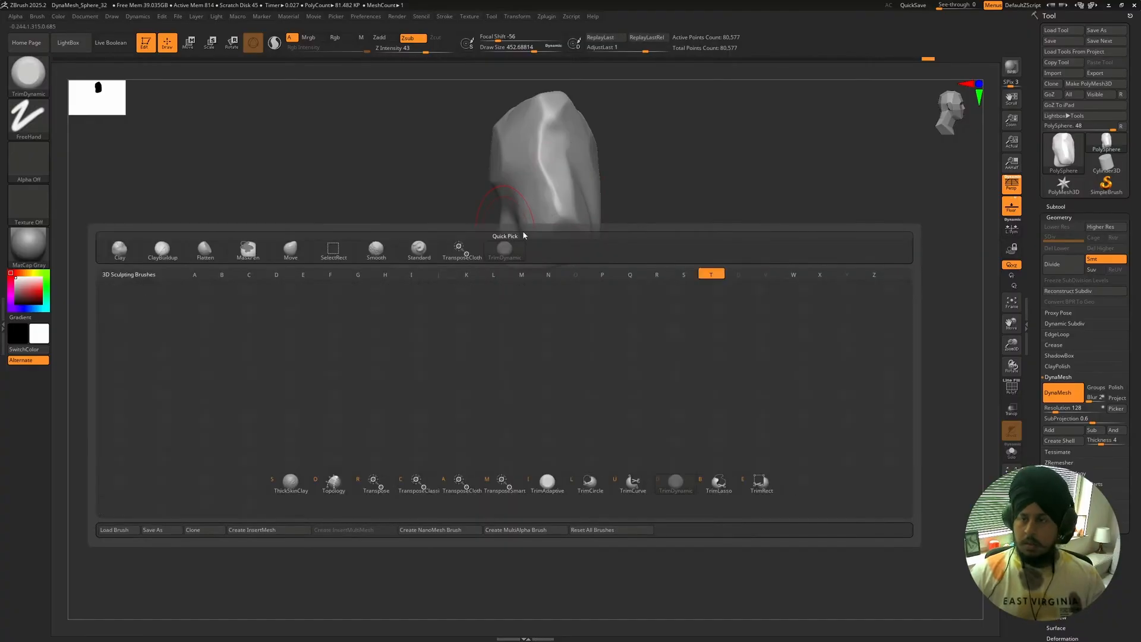
click(548, 486)
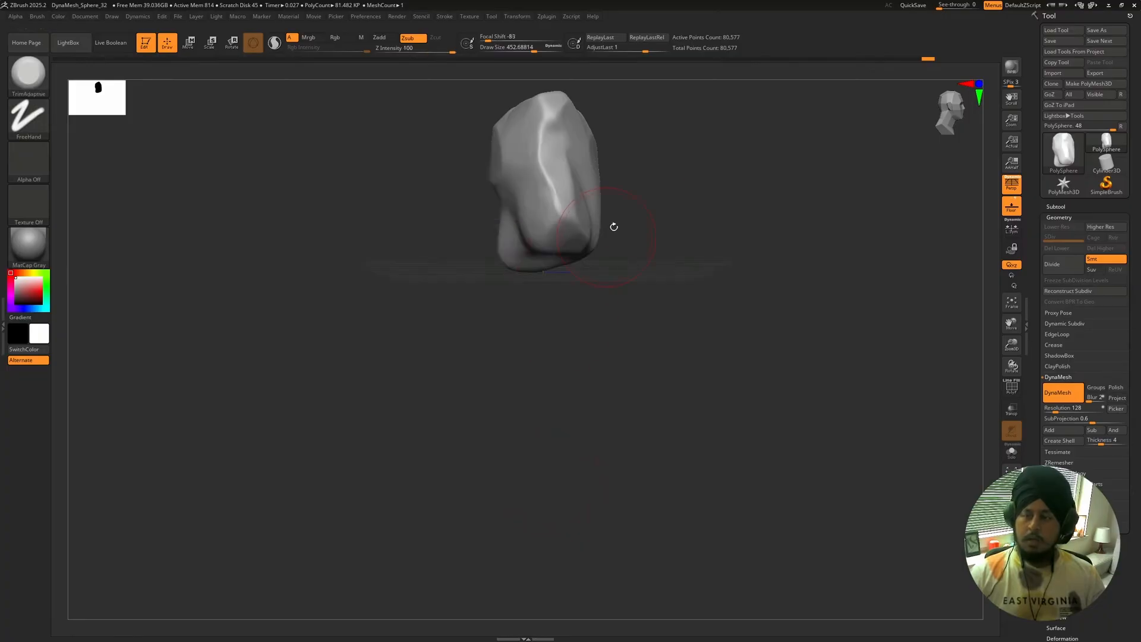
mouse_move(674, 235)
mouse_down()
mouse_move(657, 231)
mouse_move(693, 173)
mouse_move(611, 194)
mouse_up()
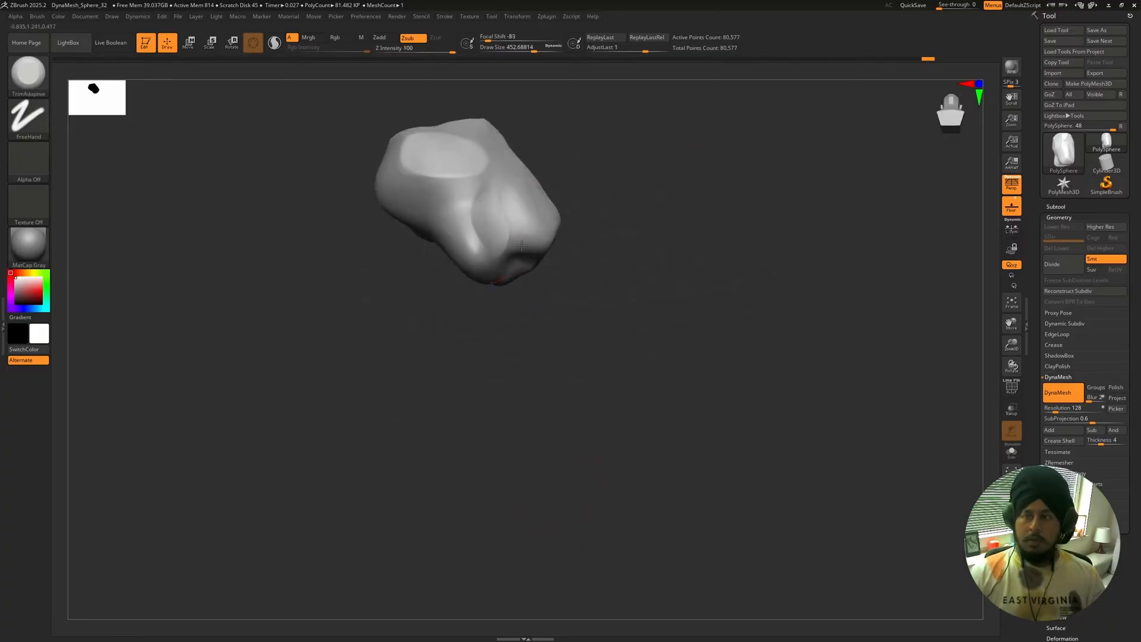
key(space)
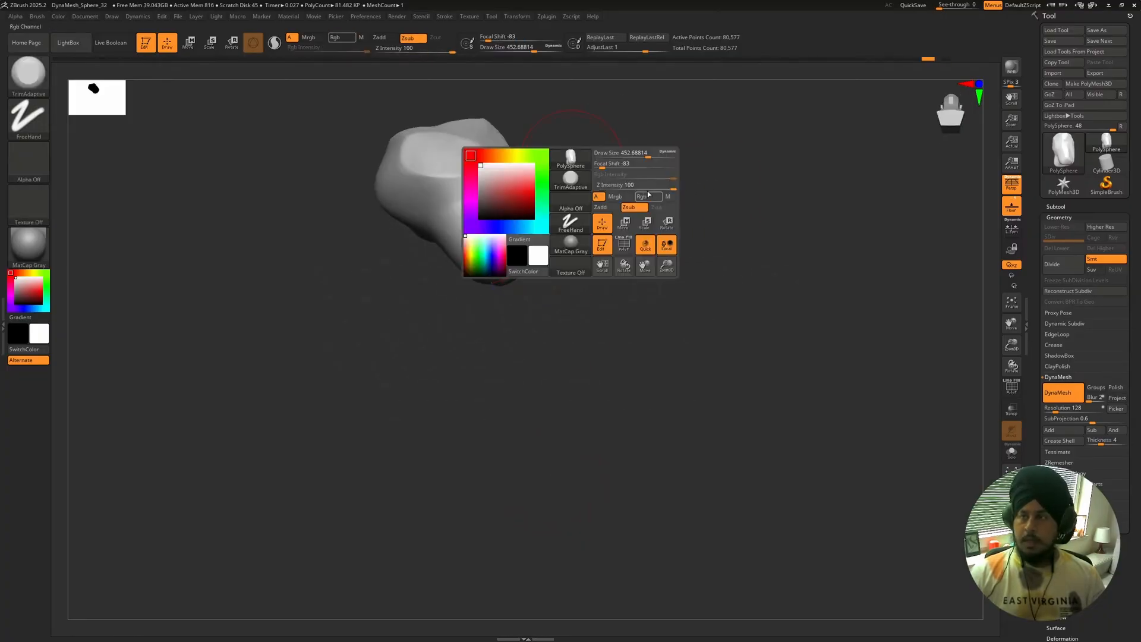
drag(670, 188, 481, 241)
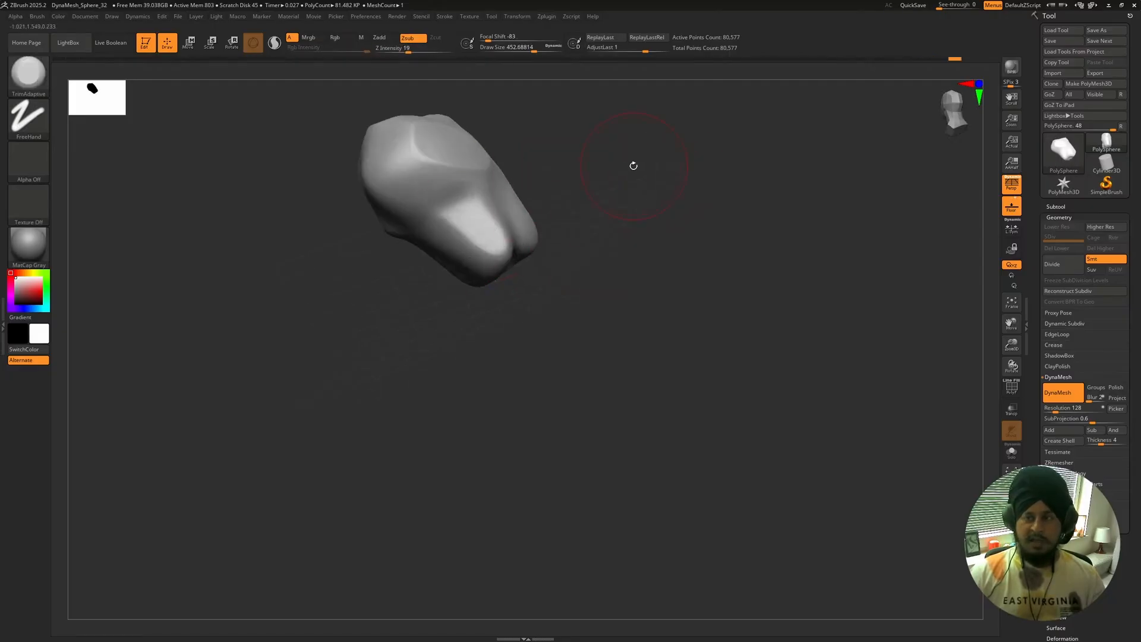
drag(631, 168, 421, 178)
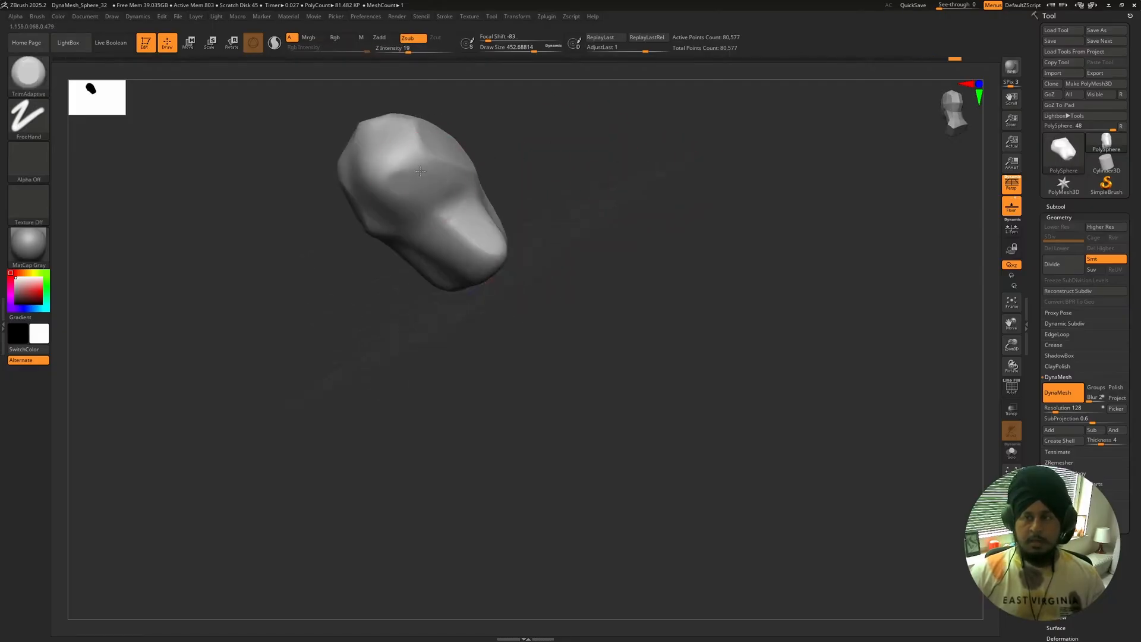
drag(588, 158, 594, 173)
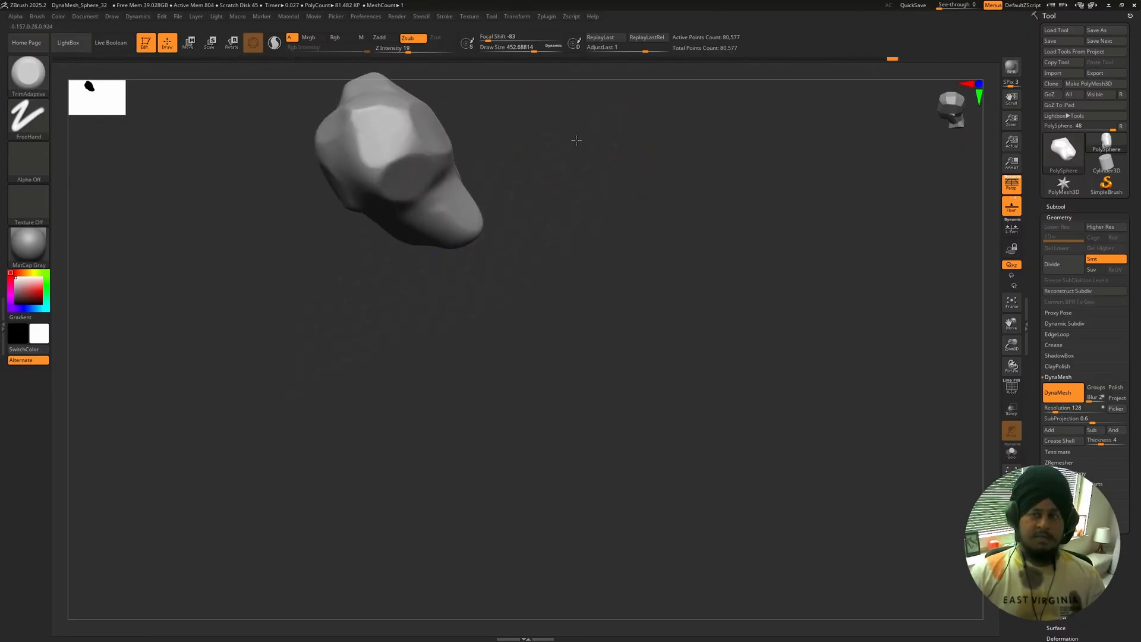
Reduce the Draw Size to about 234 and trim the upper bulge and lower protruding tip of the rock with TrimAdaptive.
mouse_move(572, 140)
mouse_down()
mouse_move(604, 137)
mouse_move(416, 148)
mouse_move(459, 127)
mouse_up()
key(space)
drag(504, 196, 511, 169)
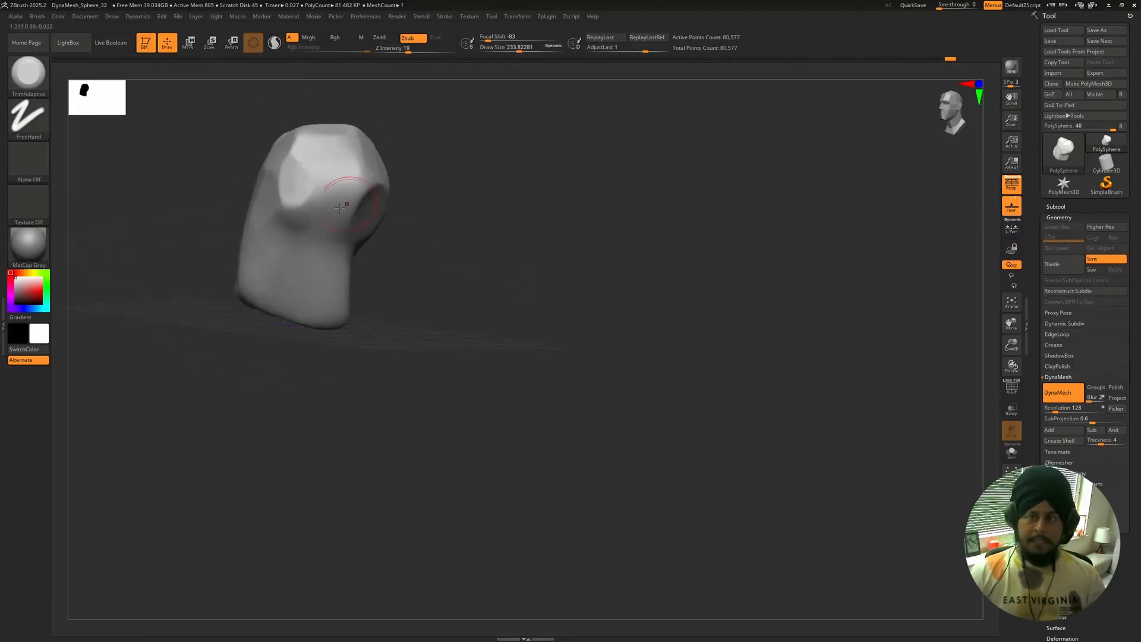
mouse_move(333, 193)
mouse_down()
mouse_move(342, 201)
mouse_move(324, 209)
mouse_move(341, 221)
mouse_up()
mouse_move(553, 223)
mouse_down()
mouse_move(489, 244)
mouse_move(440, 229)
mouse_up()
drag(348, 281, 335, 290)
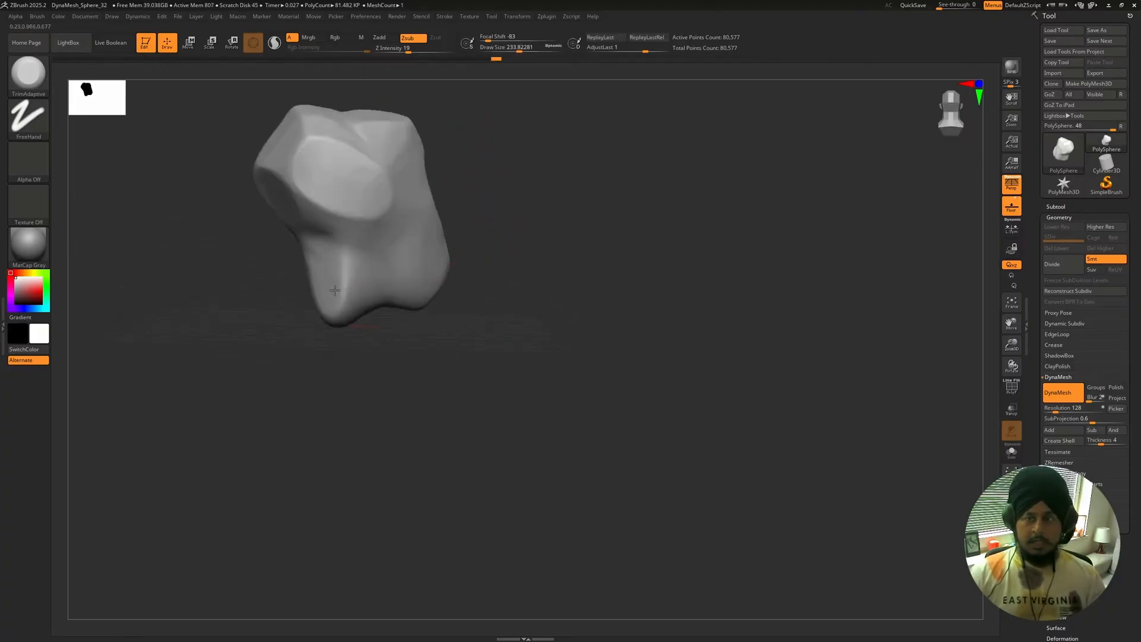
mouse_move(359, 403)
mouse_down()
mouse_move(361, 309)
mouse_move(331, 291)
mouse_move(345, 304)
mouse_up()
drag(497, 146, 497, 233)
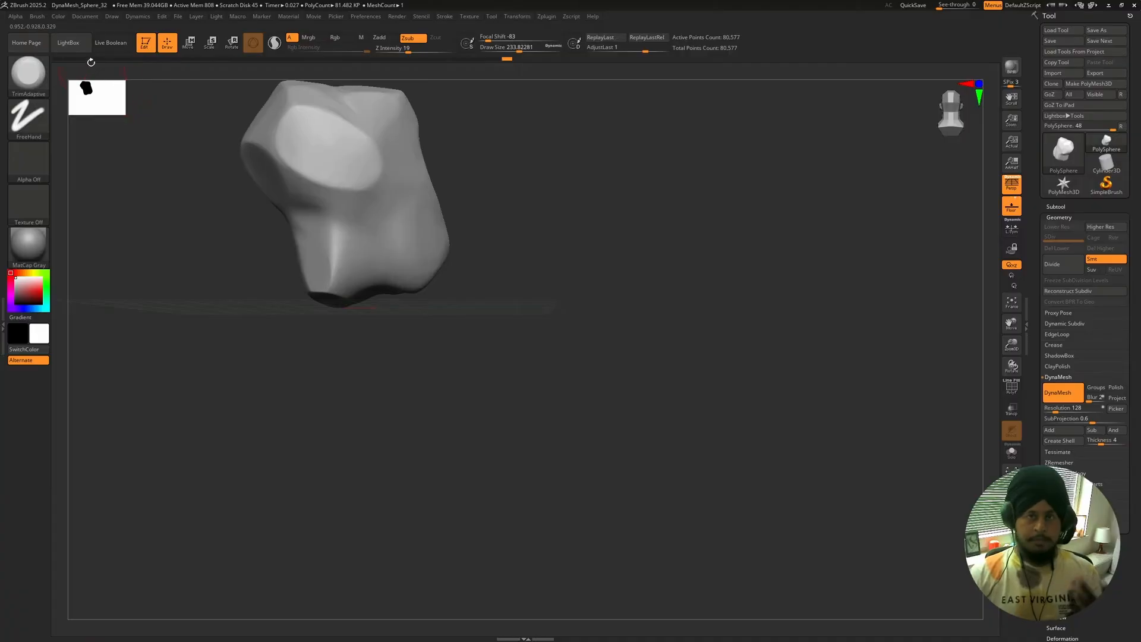
Load the TrimSmoothBorder brush from the Trim folder of the LightBox brush library.
click(68, 43)
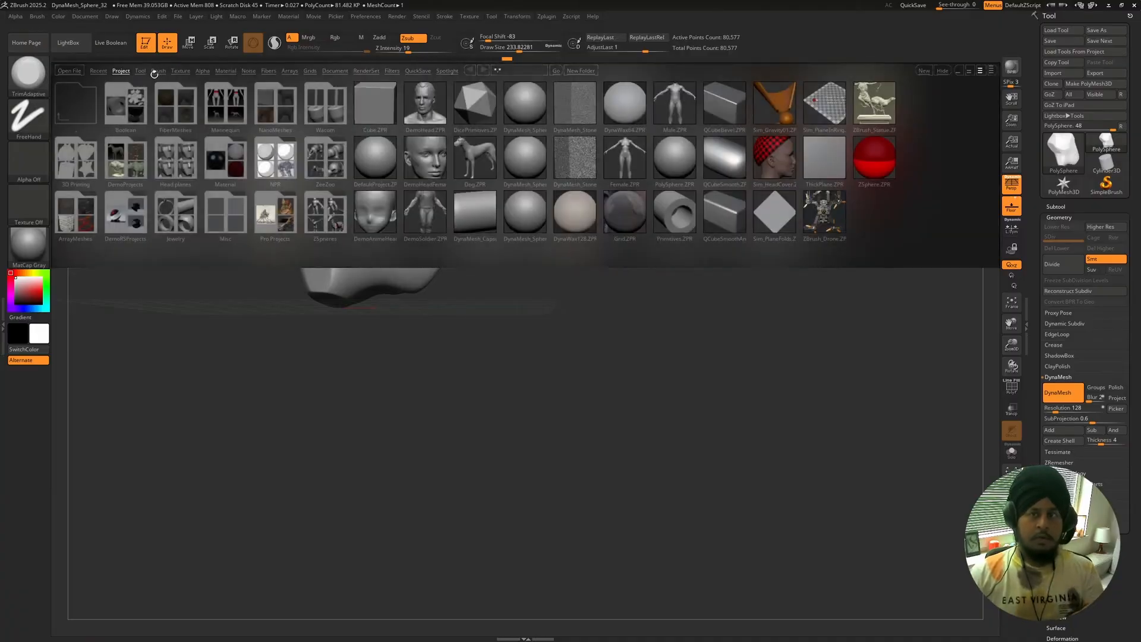
double_click(174, 108)
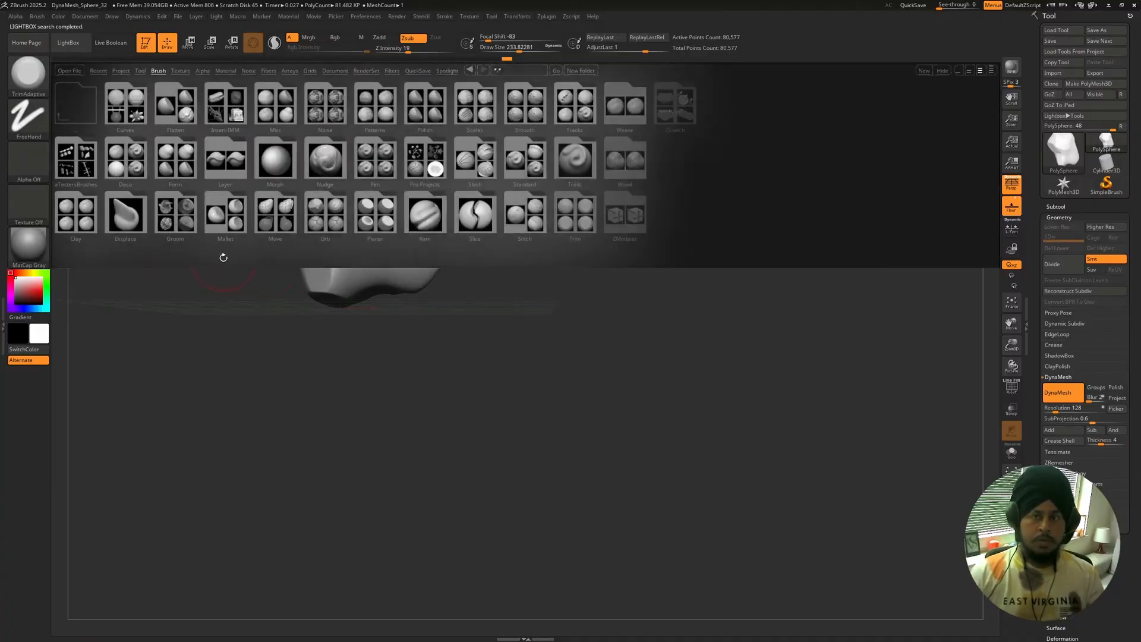
double_click(575, 219)
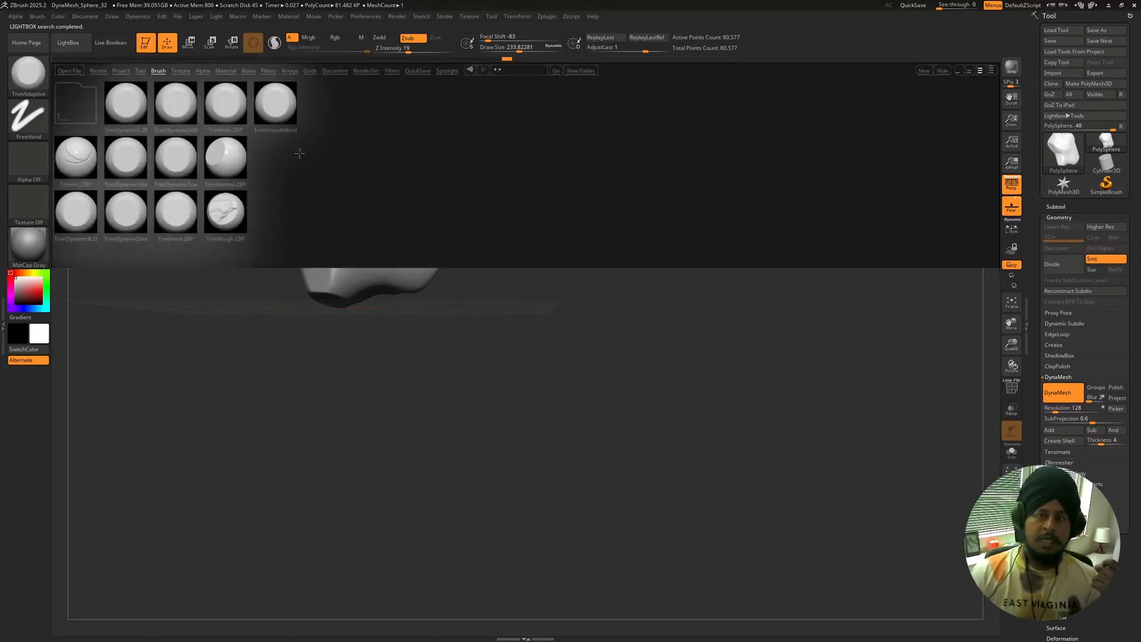
double_click(274, 111)
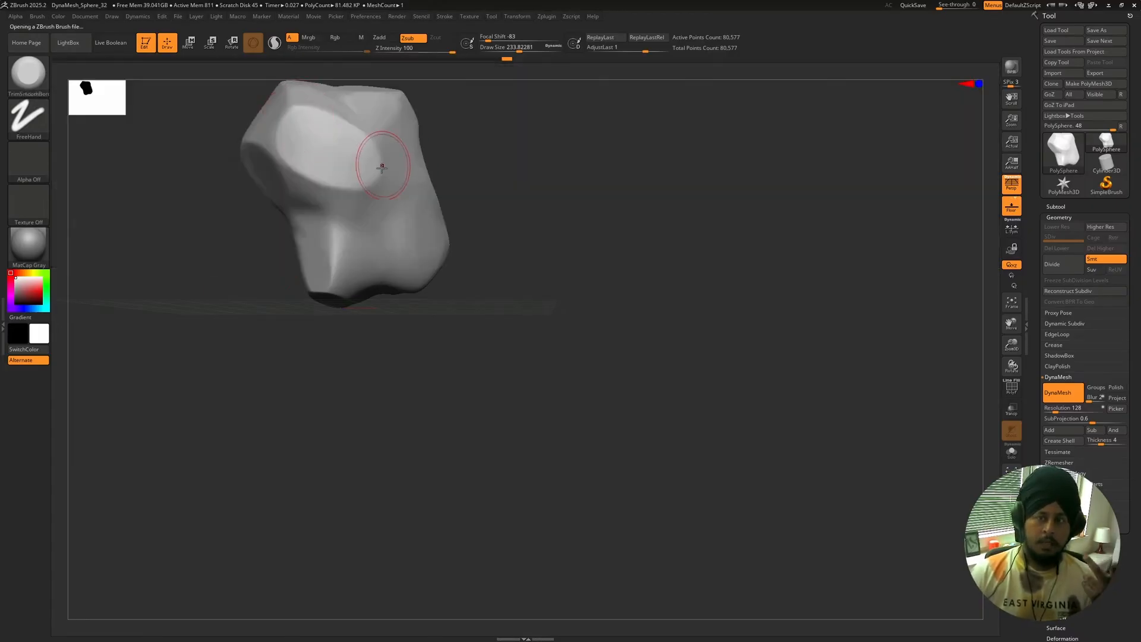
Trim the rock's upper bulge and its adjoining edges into flat facets with TrimSmoothBorder strokes from several angles.
drag(494, 160, 462, 152)
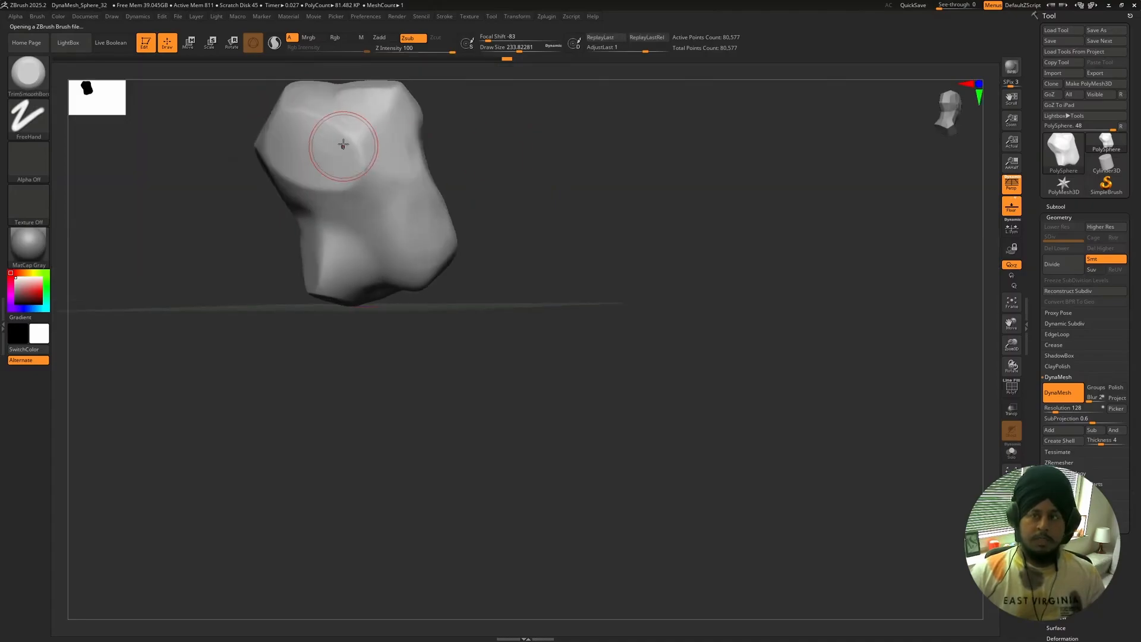
mouse_move(343, 145)
mouse_down()
mouse_move(308, 162)
mouse_move(312, 177)
mouse_up()
mouse_move(522, 153)
mouse_down()
mouse_move(535, 158)
mouse_move(363, 178)
mouse_move(375, 208)
mouse_move(382, 201)
mouse_up()
drag(488, 190, 540, 188)
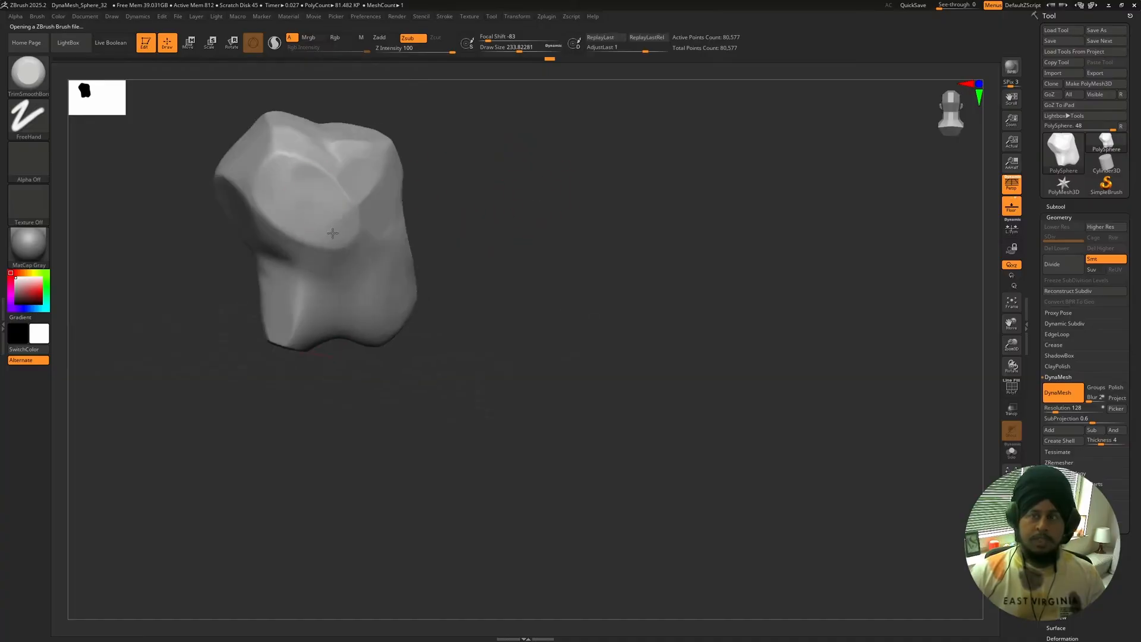
mouse_move(469, 173)
mouse_down()
mouse_move(256, 151)
mouse_move(294, 144)
mouse_move(277, 130)
mouse_move(278, 191)
mouse_up()
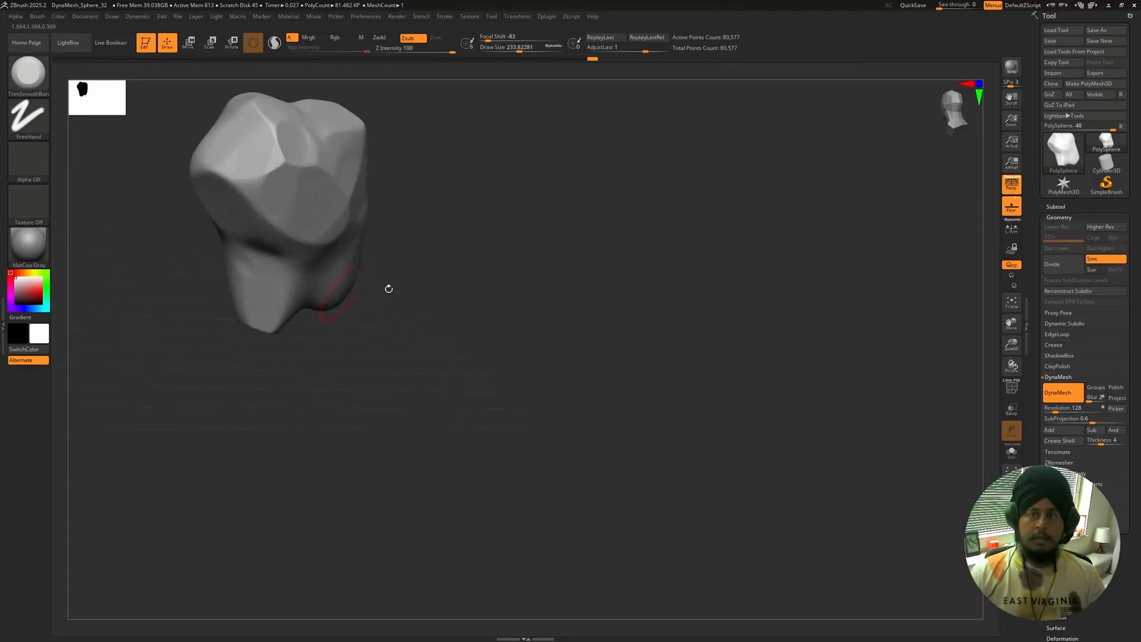
drag(389, 289, 256, 208)
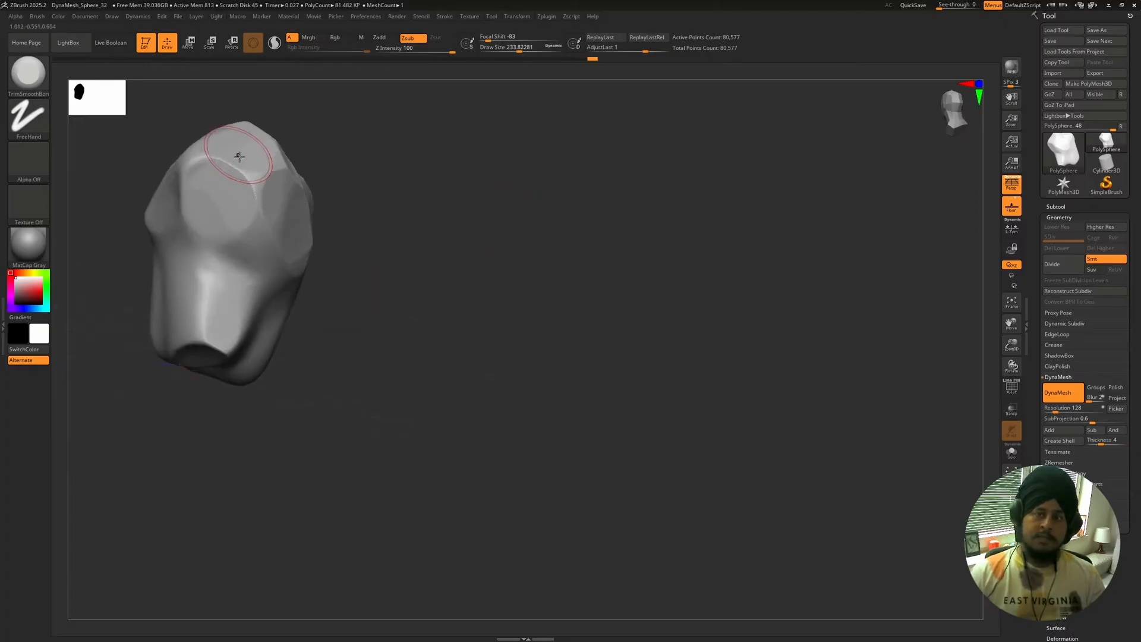
drag(357, 190, 446, 209)
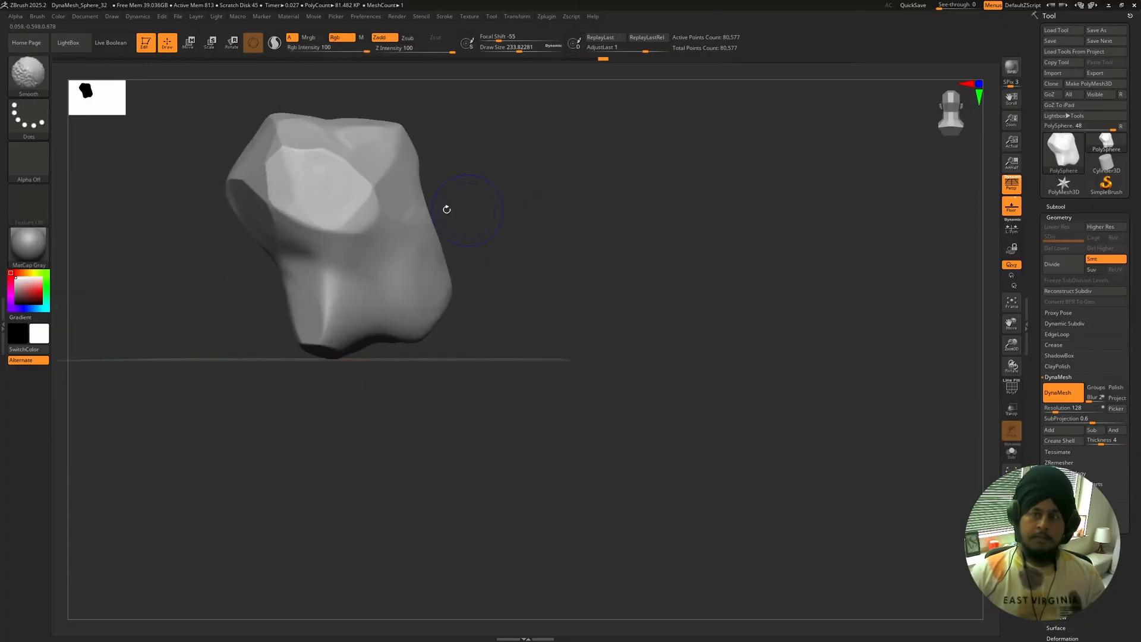
Load the OrbFlatten_Edge brush from the Orb folder of the LightBox brush library.
click(68, 43)
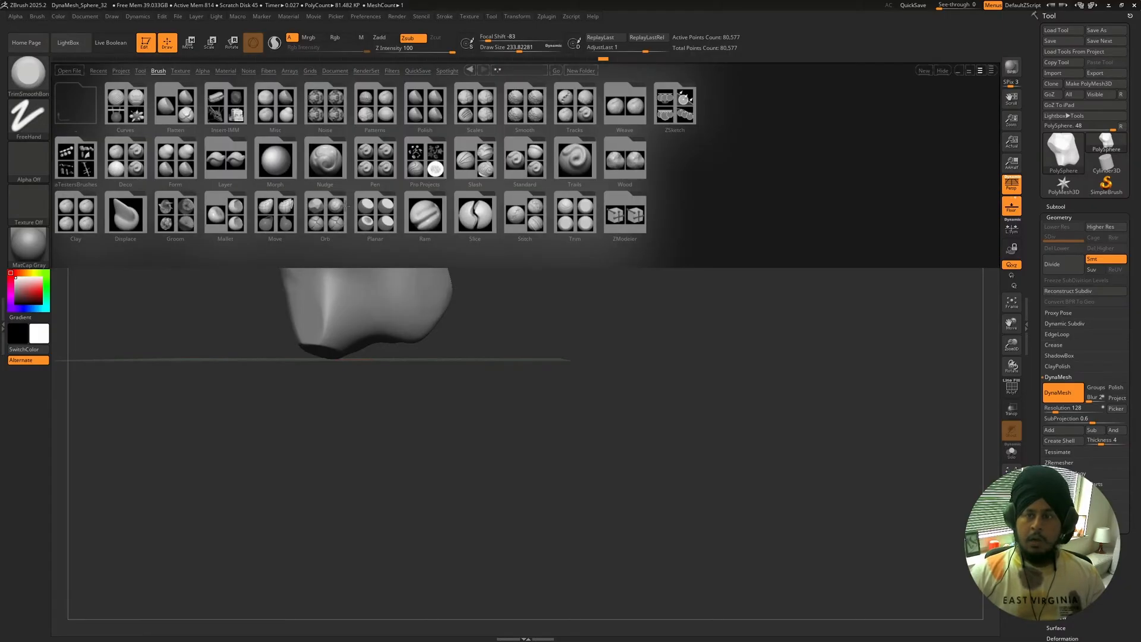
click(325, 214)
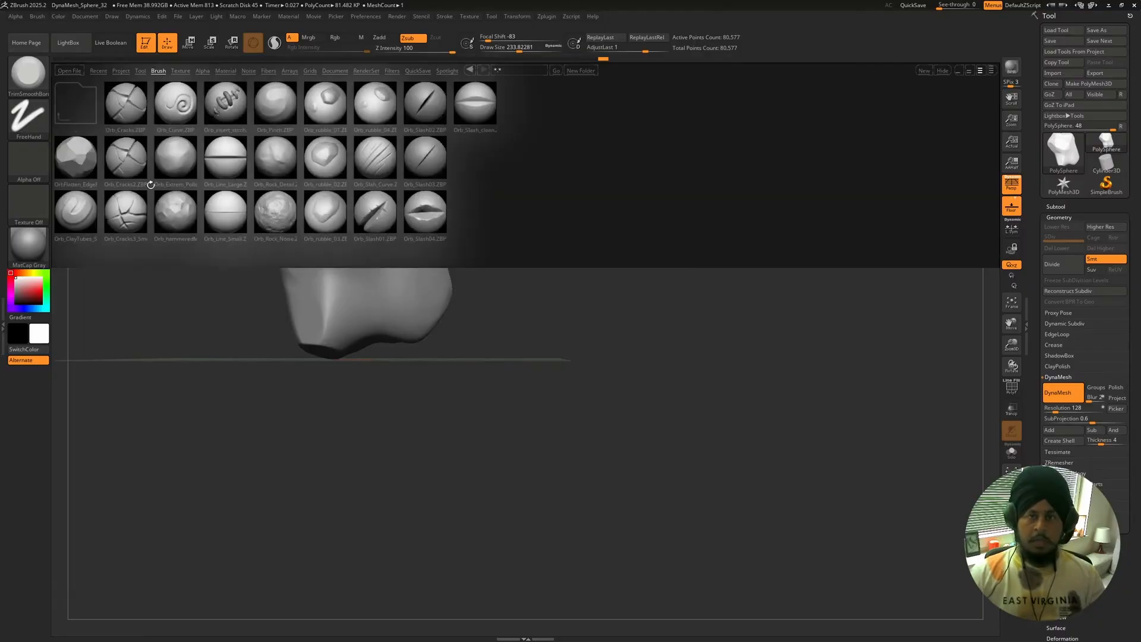
double_click(74, 162)
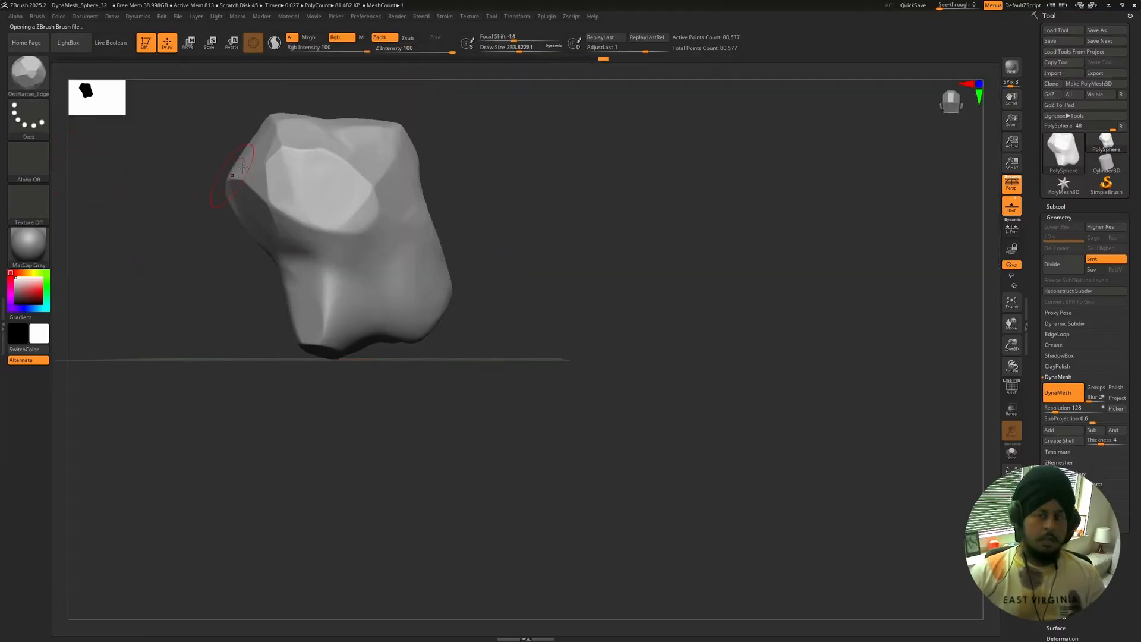
Flatten the rock's upper face and its protruding lower rounded end into hard-edged facets with OrbFlatten_Edge.
mouse_move(479, 213)
mouse_down()
mouse_move(517, 209)
mouse_move(433, 275)
mouse_up()
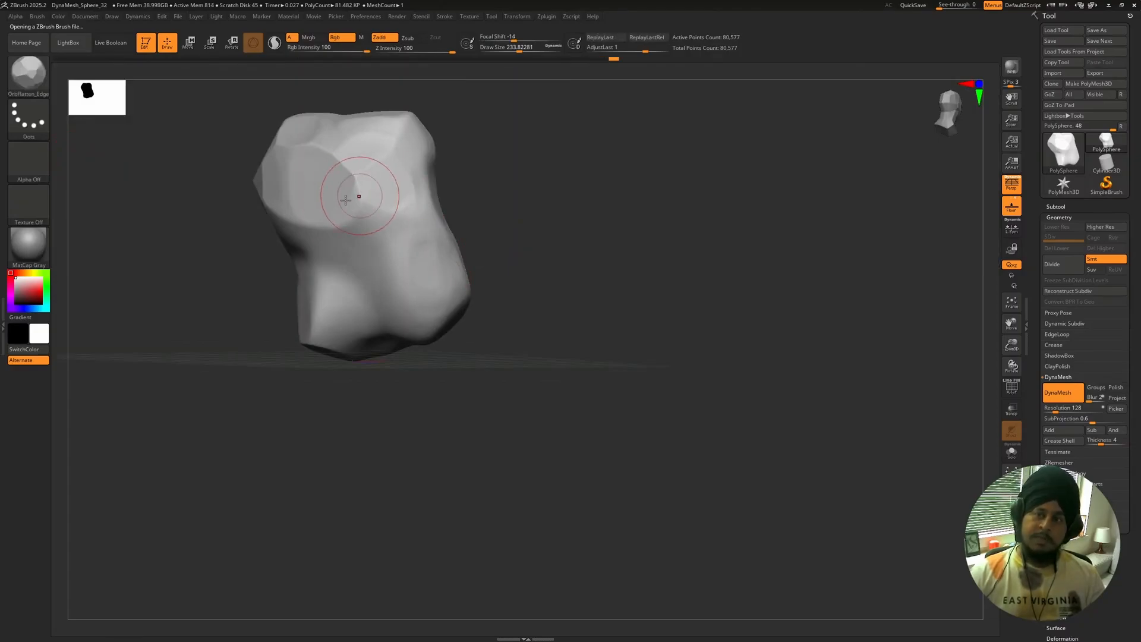
right_drag(333, 218, 424, 315)
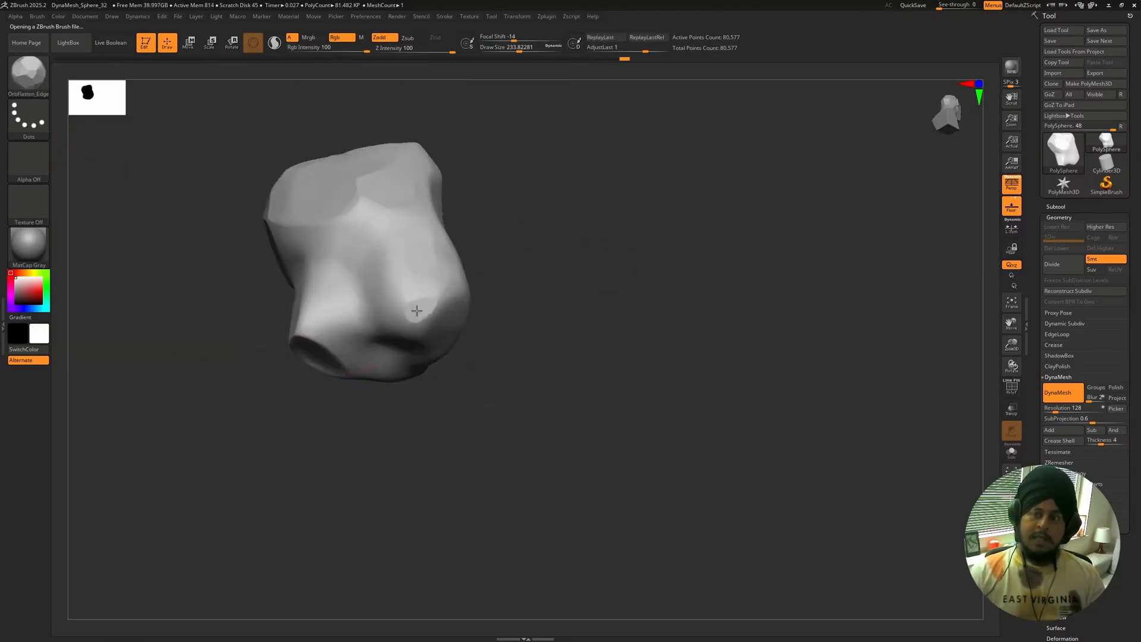
mouse_move(499, 280)
right_down()
mouse_move(463, 299)
mouse_move(599, 280)
right_up()
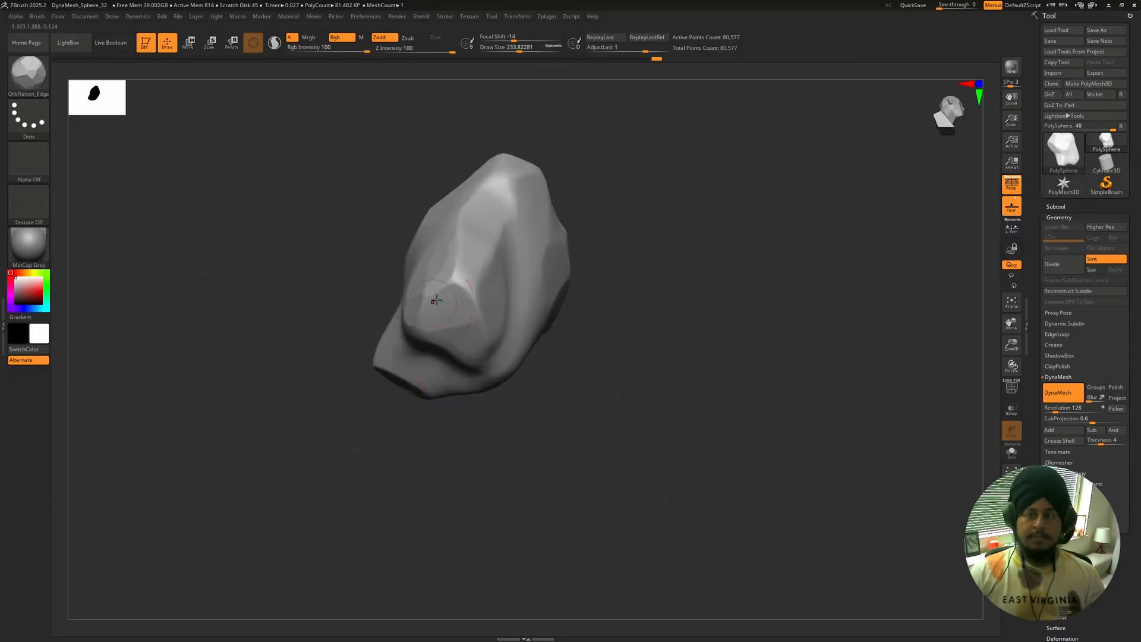
mouse_move(459, 283)
mouse_down()
mouse_move(468, 255)
mouse_move(478, 320)
mouse_up()
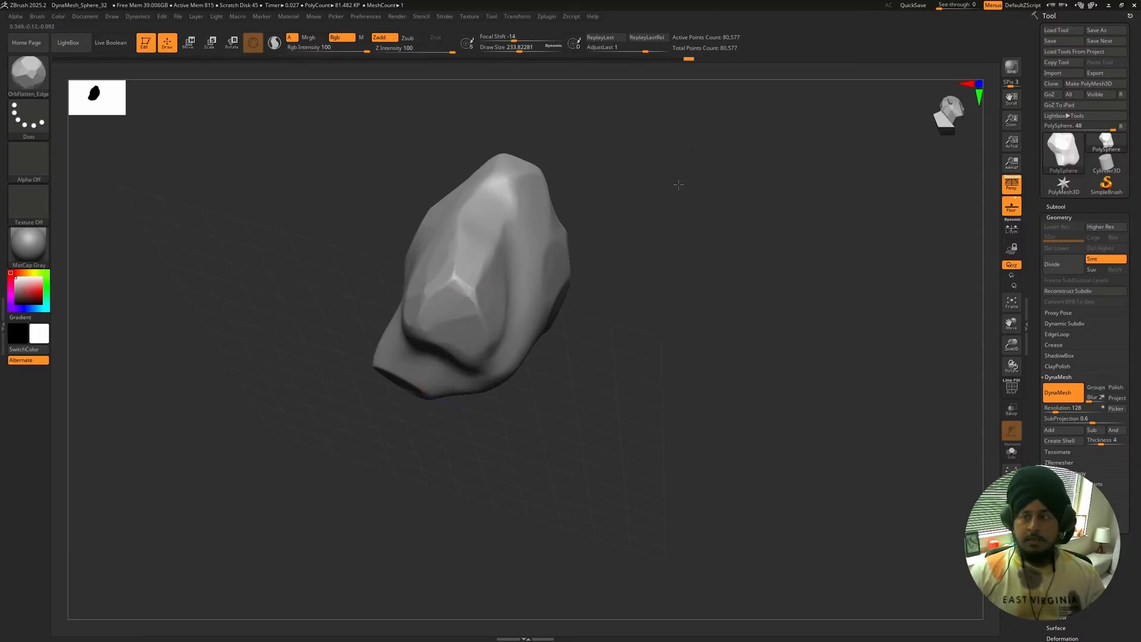
Flatten the ridge along the rock's narrow side and the broad face beside the upper bulge with OrbFlatten_Edge.
right_drag(678, 184, 479, 299)
mouse_move(484, 238)
mouse_down()
mouse_move(471, 235)
mouse_move(500, 192)
mouse_move(516, 127)
mouse_move(523, 143)
mouse_up()
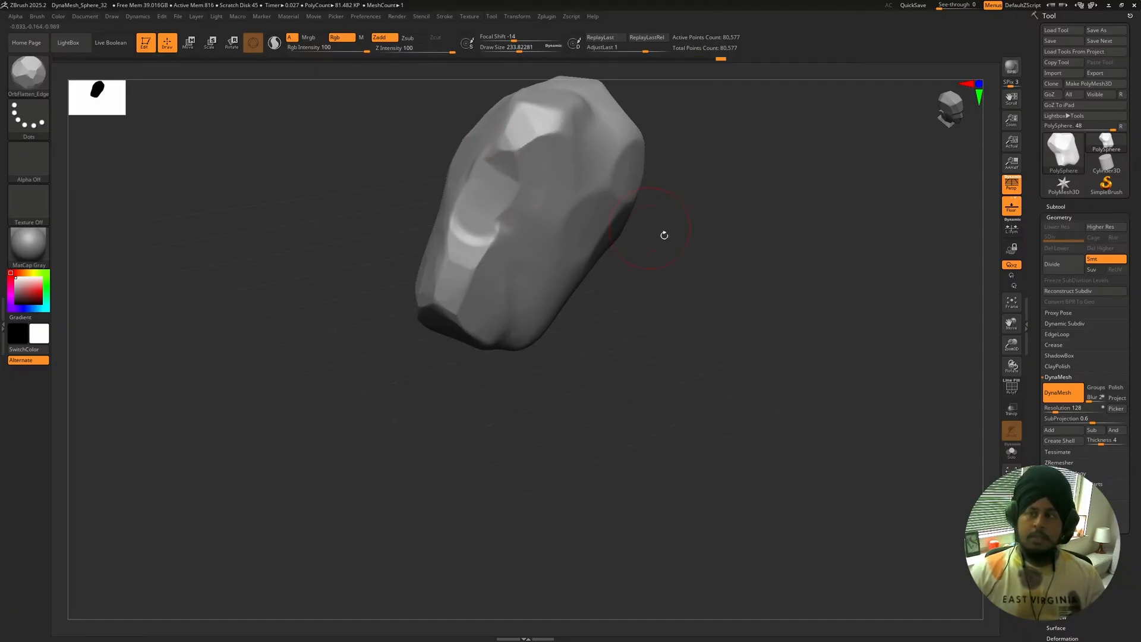
mouse_move(663, 235)
mouse_down()
mouse_move(733, 247)
mouse_move(626, 168)
mouse_up()
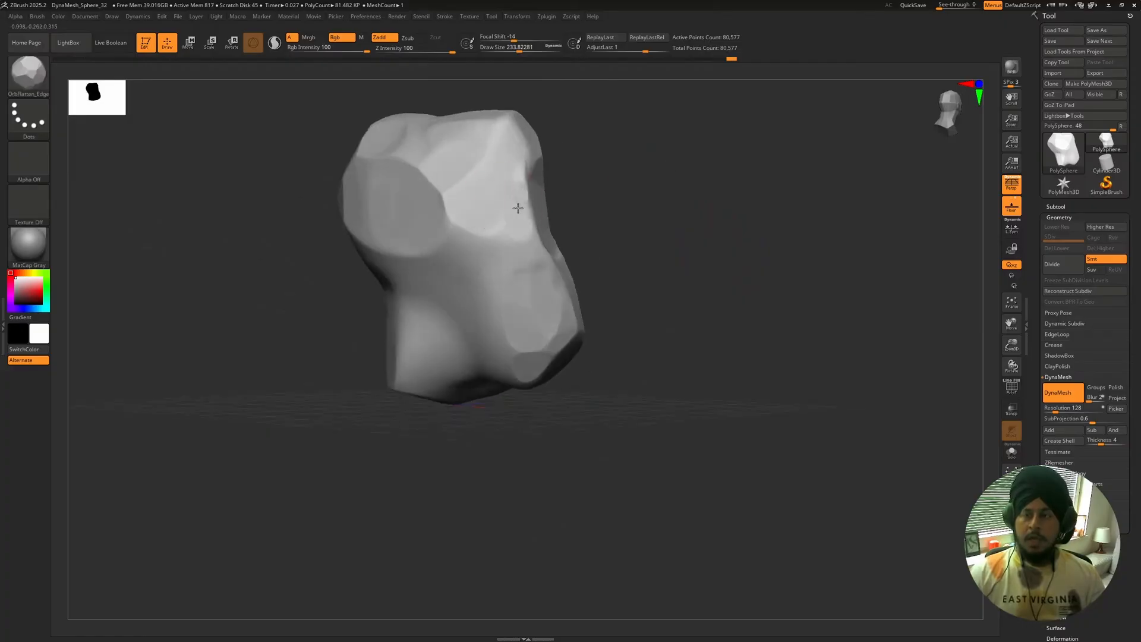
mouse_move(518, 208)
mouse_down()
mouse_move(478, 219)
mouse_move(419, 209)
mouse_move(473, 236)
mouse_move(463, 237)
mouse_up()
alt+drag(637, 208, 600, 166)
mouse_move(600, 172)
mouse_down()
mouse_move(624, 194)
mouse_move(661, 176)
mouse_up()
mouse_move(532, 234)
mouse_down()
mouse_move(367, 265)
mouse_move(388, 252)
mouse_move(415, 273)
mouse_up()
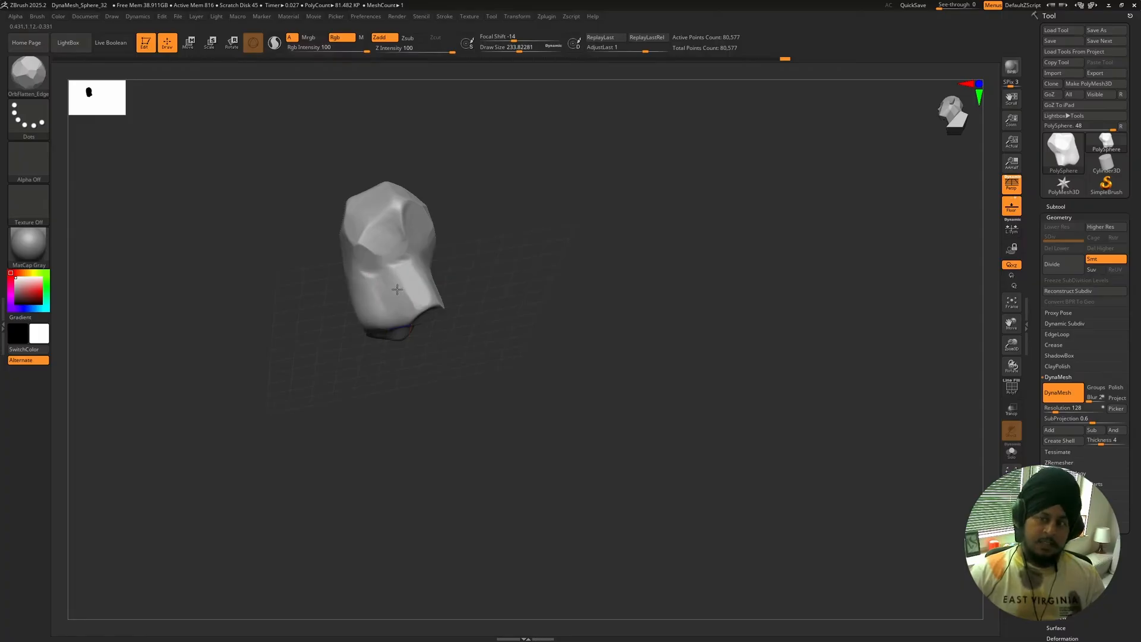
Carve planar facets along the rock's lower body, opposite broad face and underside edges with OrbFlatten_Edge.
mouse_move(530, 211)
mouse_down()
mouse_move(387, 285)
mouse_move(338, 332)
mouse_up()
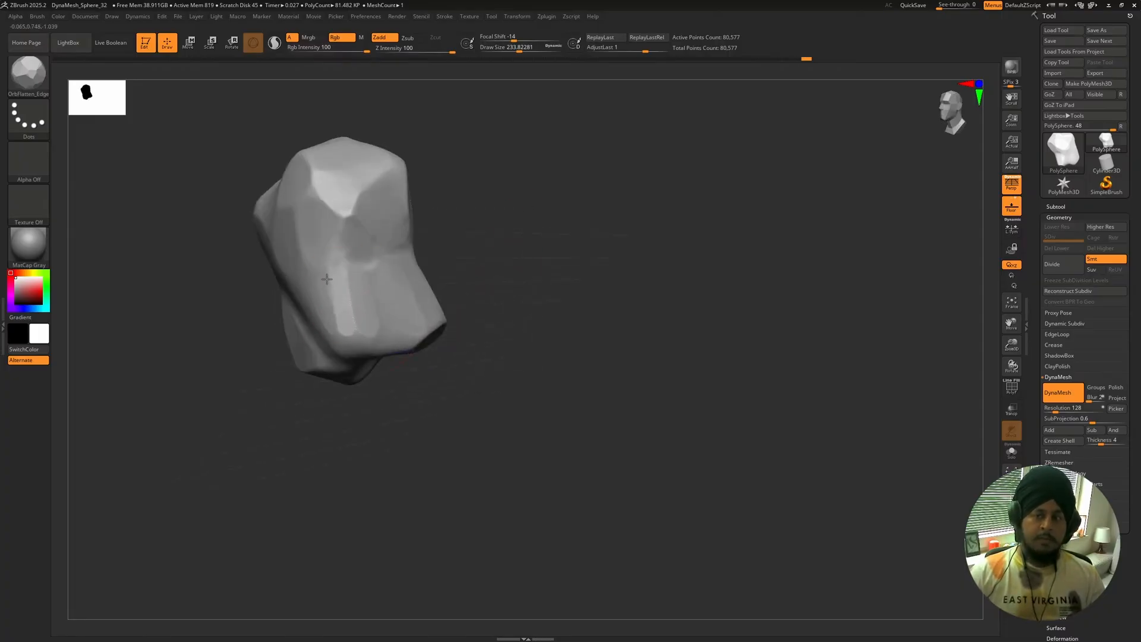
drag(491, 197, 519, 190)
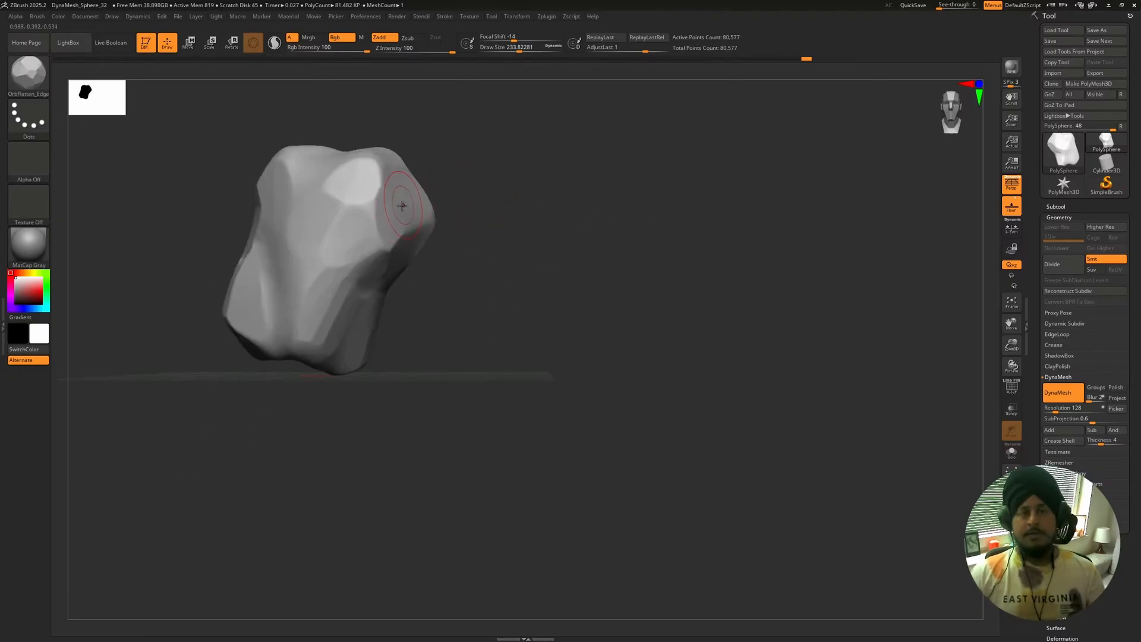
drag(497, 193, 307, 287)
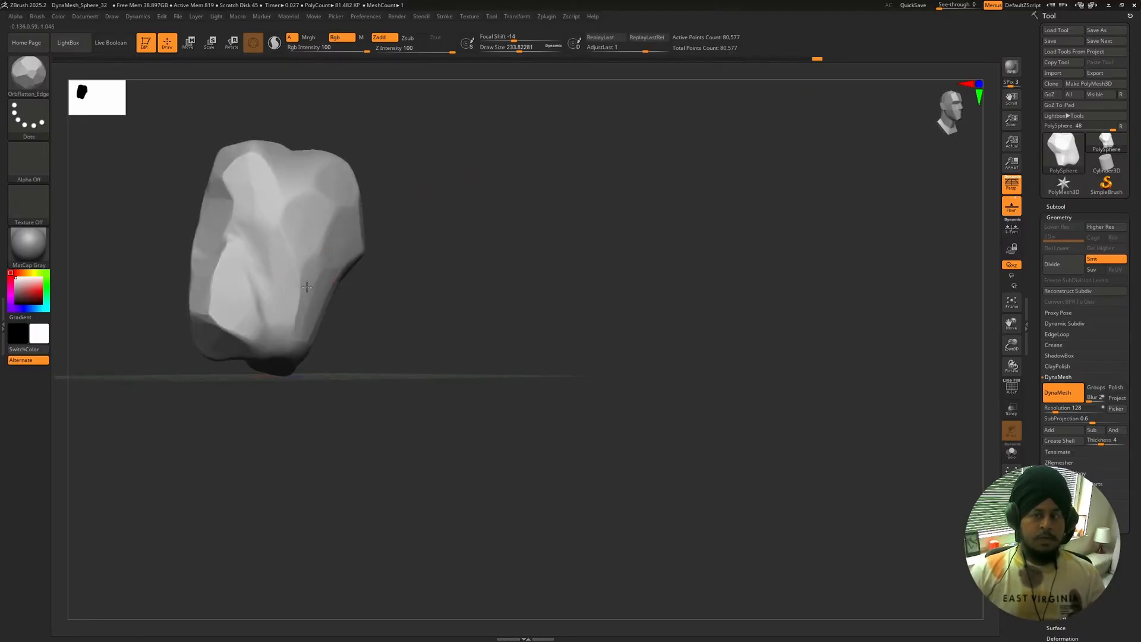
drag(439, 332, 333, 315)
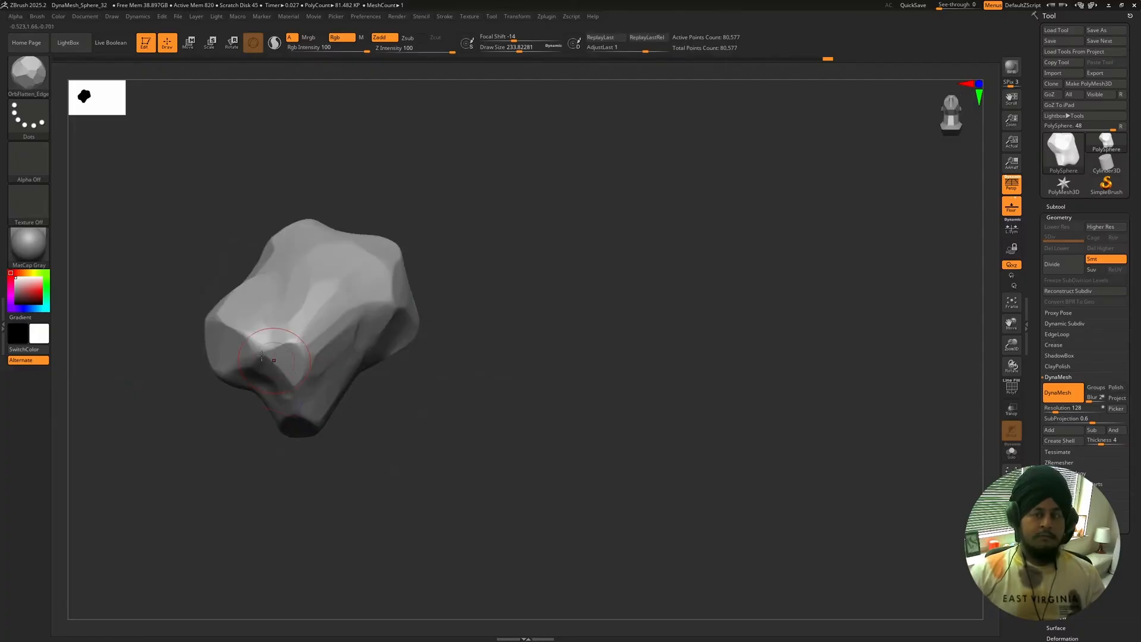
drag(482, 210, 435, 245)
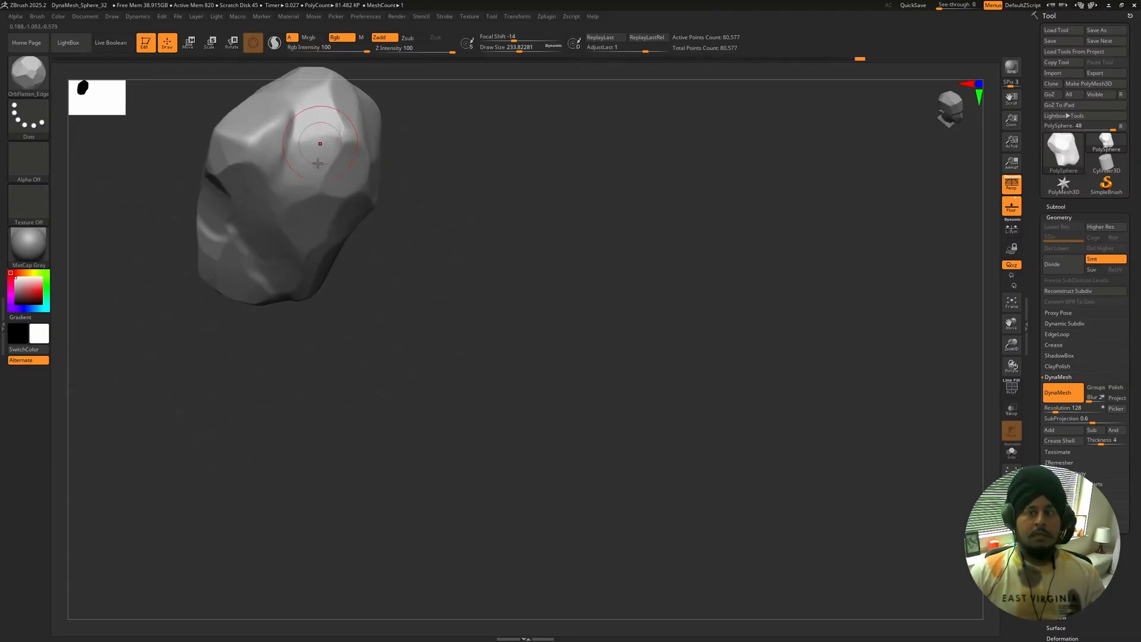
Flatten the rounded areas around the rock's top end and the raised bump on its narrow side.
drag(318, 163, 325, 116)
mouse_move(527, 169)
mouse_down()
mouse_move(492, 158)
mouse_move(521, 171)
mouse_up()
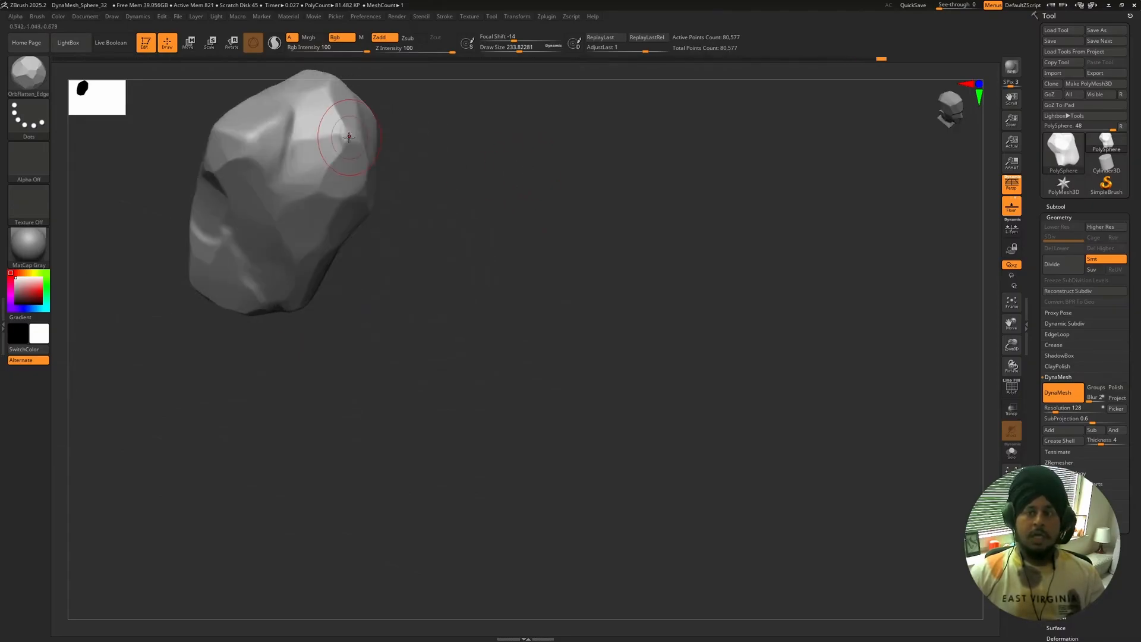
mouse_move(400, 153)
mouse_down()
mouse_move(525, 190)
mouse_move(482, 184)
mouse_move(568, 228)
mouse_move(558, 273)
mouse_move(323, 169)
mouse_move(311, 208)
mouse_up()
drag(499, 232, 454, 229)
drag(324, 181, 320, 199)
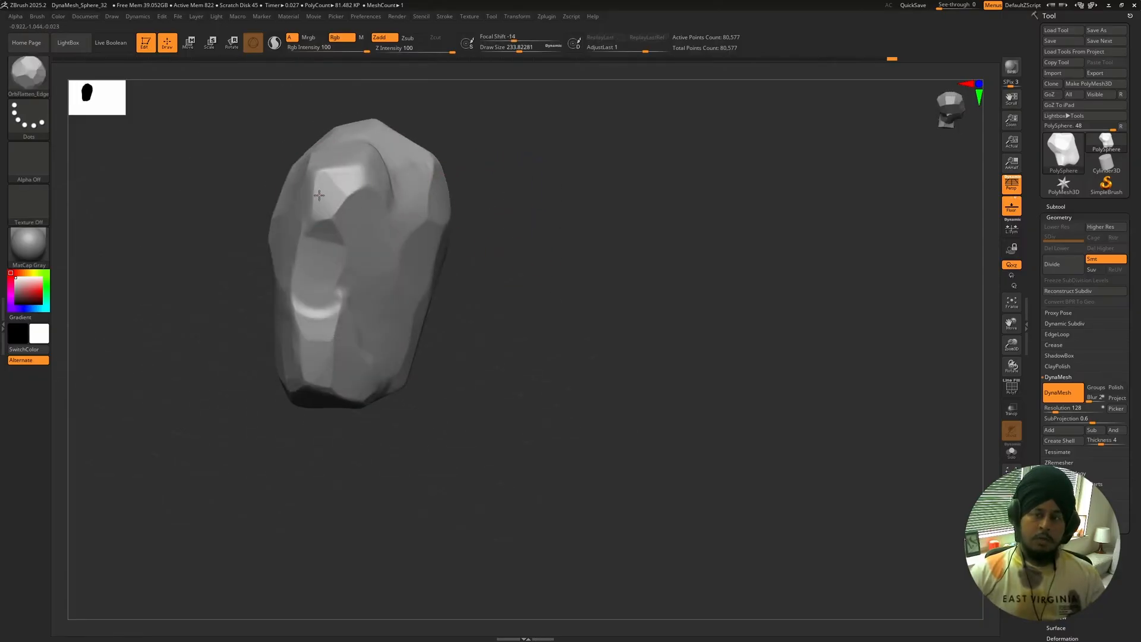
Sharpen facets around the rock's waist, beneath the overhanging bulge, and on the bulge's protruding corner with OrbFlatten_Edge.
mouse_move(558, 248)
mouse_down()
mouse_move(535, 220)
mouse_move(500, 268)
mouse_up()
drag(606, 270, 544, 292)
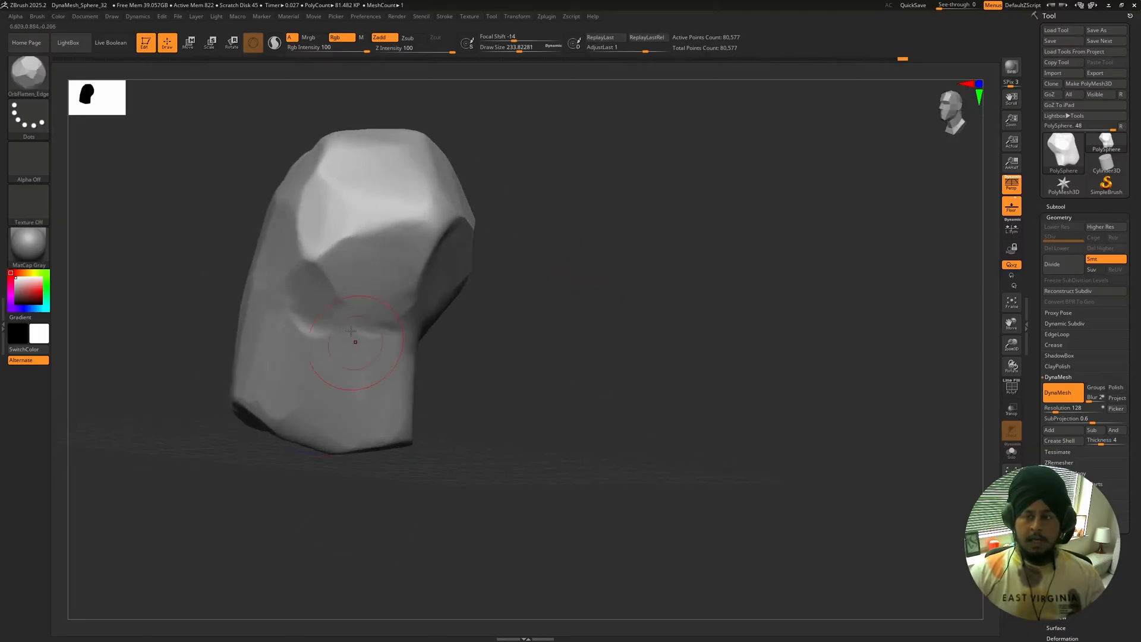
drag(364, 292, 385, 300)
drag(581, 269, 418, 247)
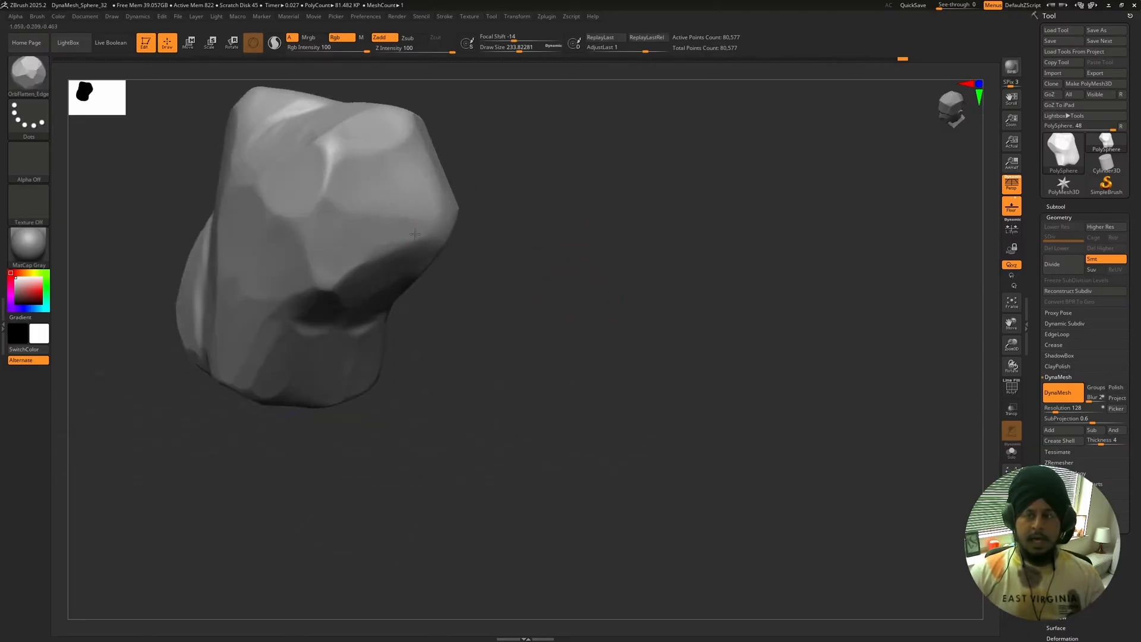
drag(561, 266, 476, 243)
mouse_move(448, 221)
mouse_down()
mouse_move(458, 214)
mouse_move(448, 280)
mouse_up()
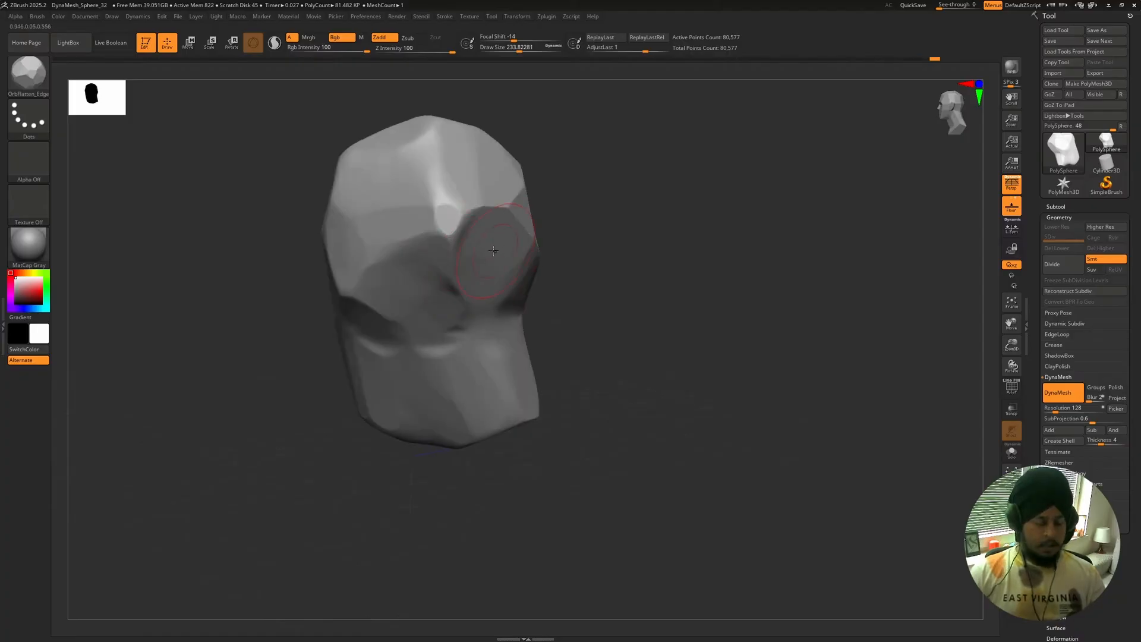
Switch back to the TrimSmoothBorder brush and assign it the square Alpha 28.
key(b)
click(578, 267)
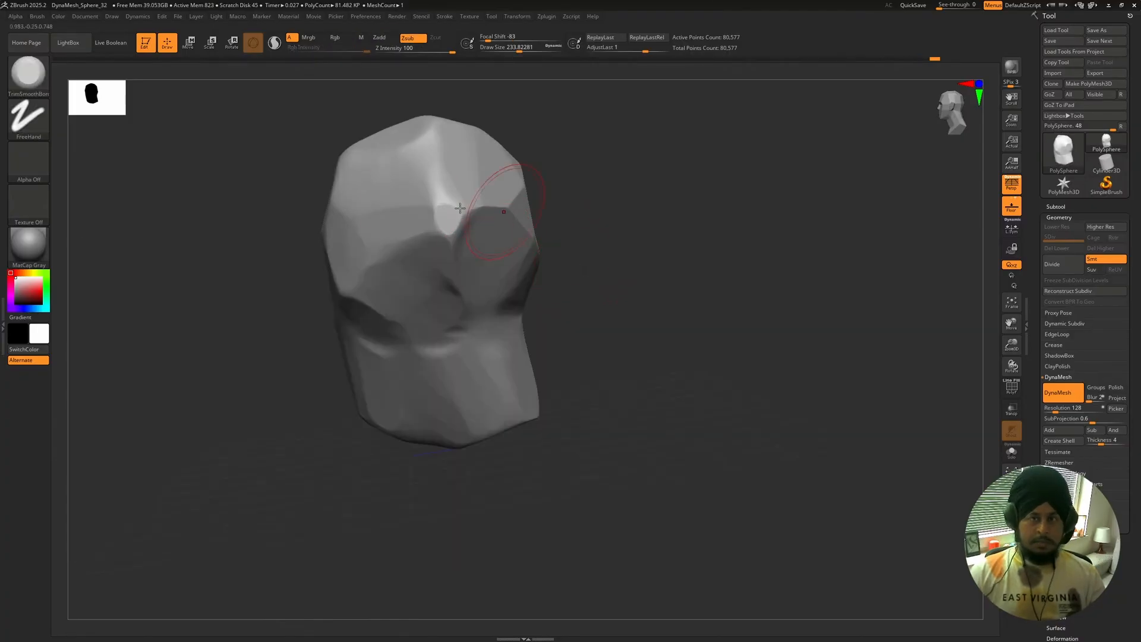
click(29, 160)
click(28, 161)
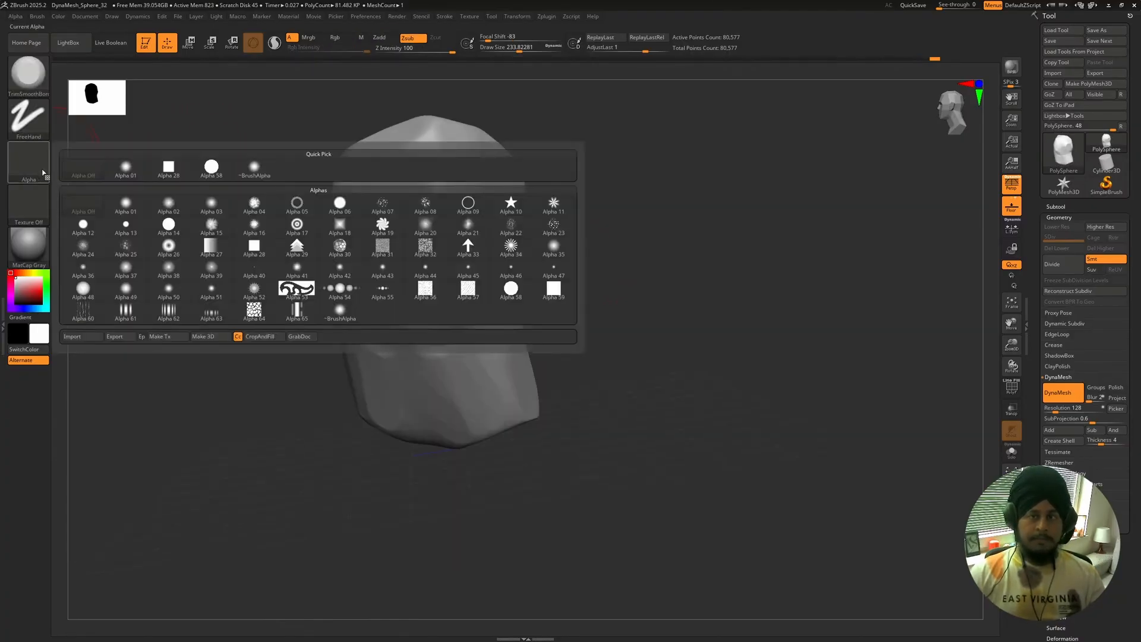
click(169, 169)
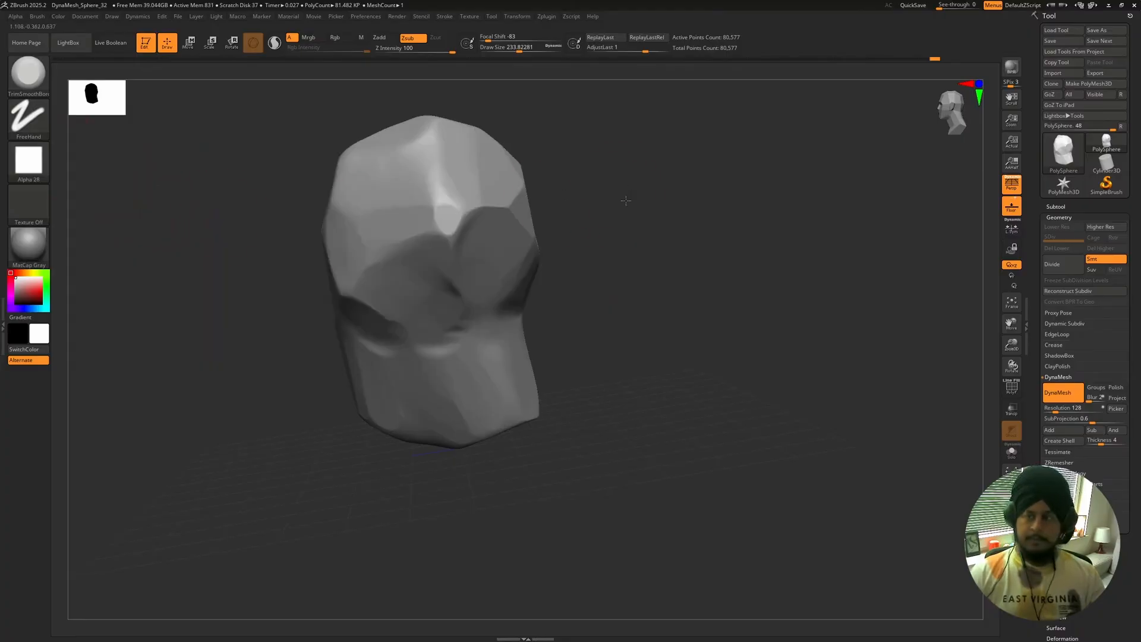
Remesh the rock with DynaMesh at resolution 128 and subdivide it to subdivision level 3.
mouse_move(624, 198)
mouse_down()
mouse_move(629, 214)
mouse_move(665, 202)
mouse_move(647, 194)
mouse_up()
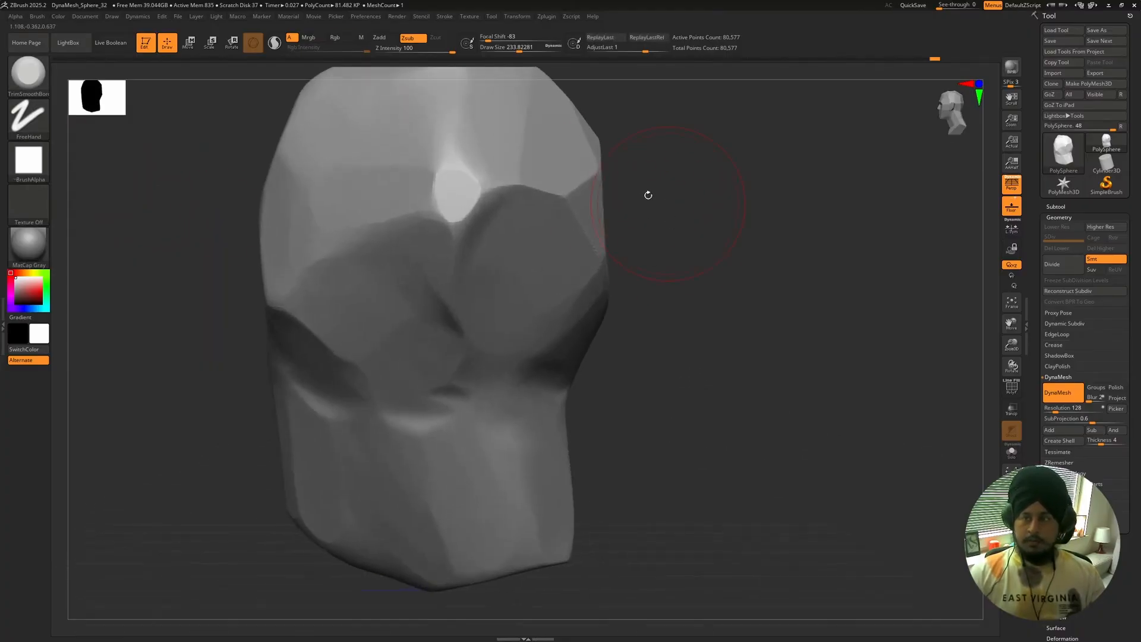
right_click(600, 177)
click(1063, 392)
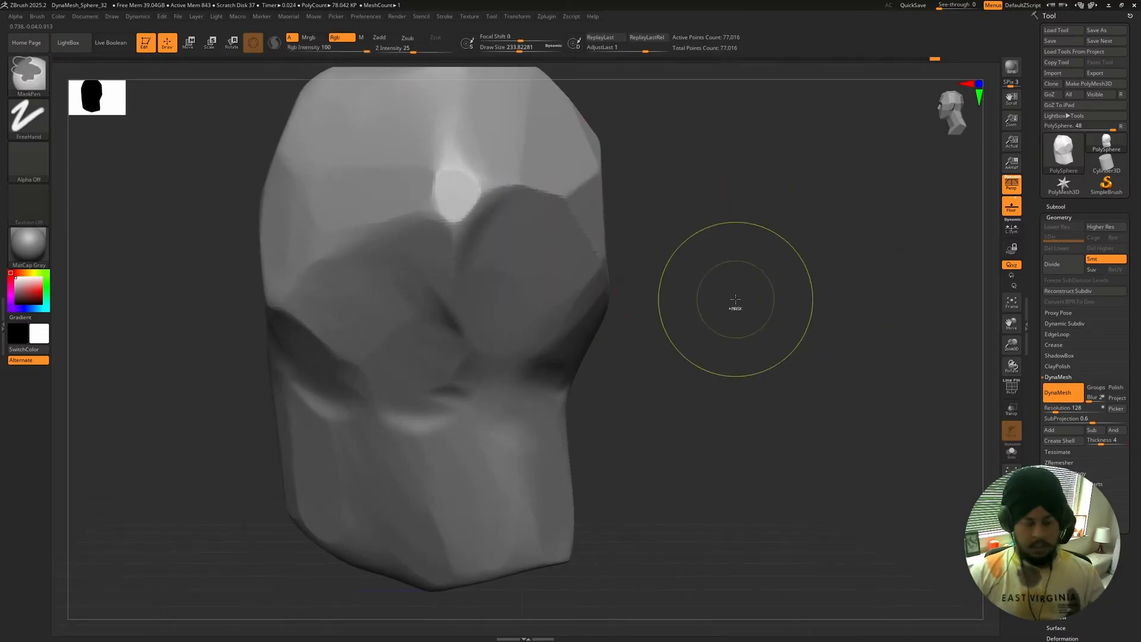
key(ctrl+d)
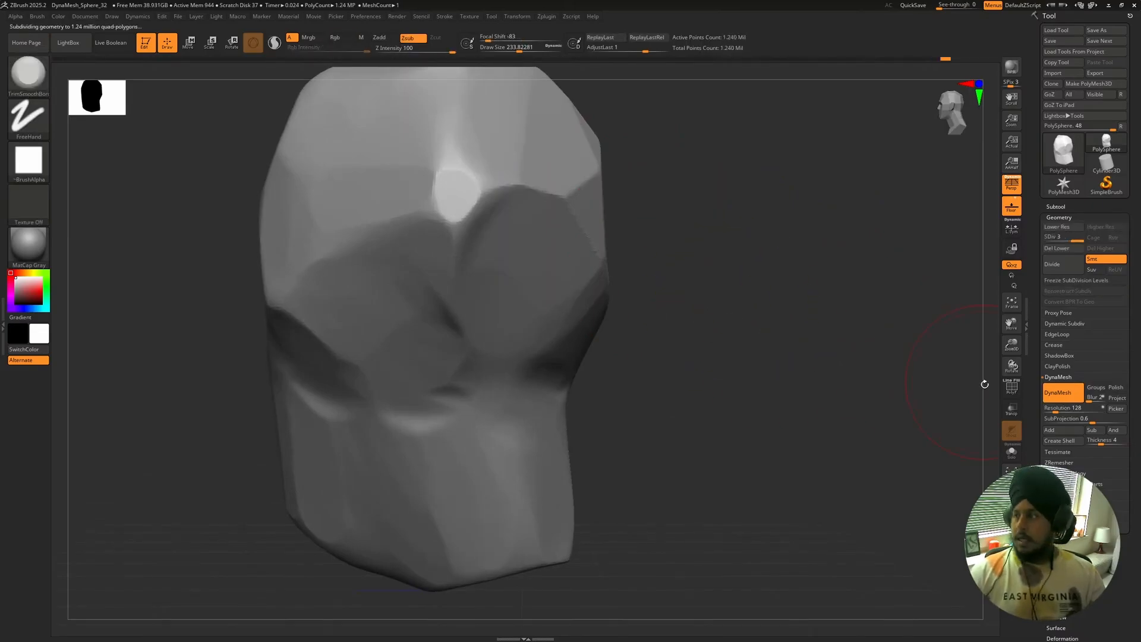
Set the DynaMesh resolution to 1024 and remesh the rock.
click(1066, 409)
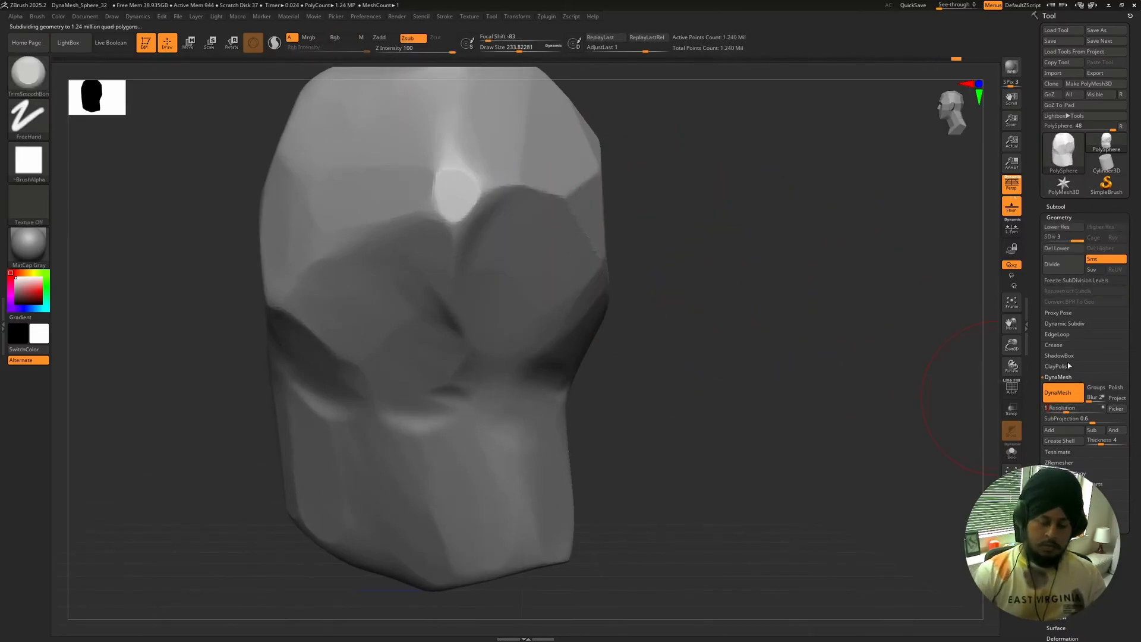
key(Return)
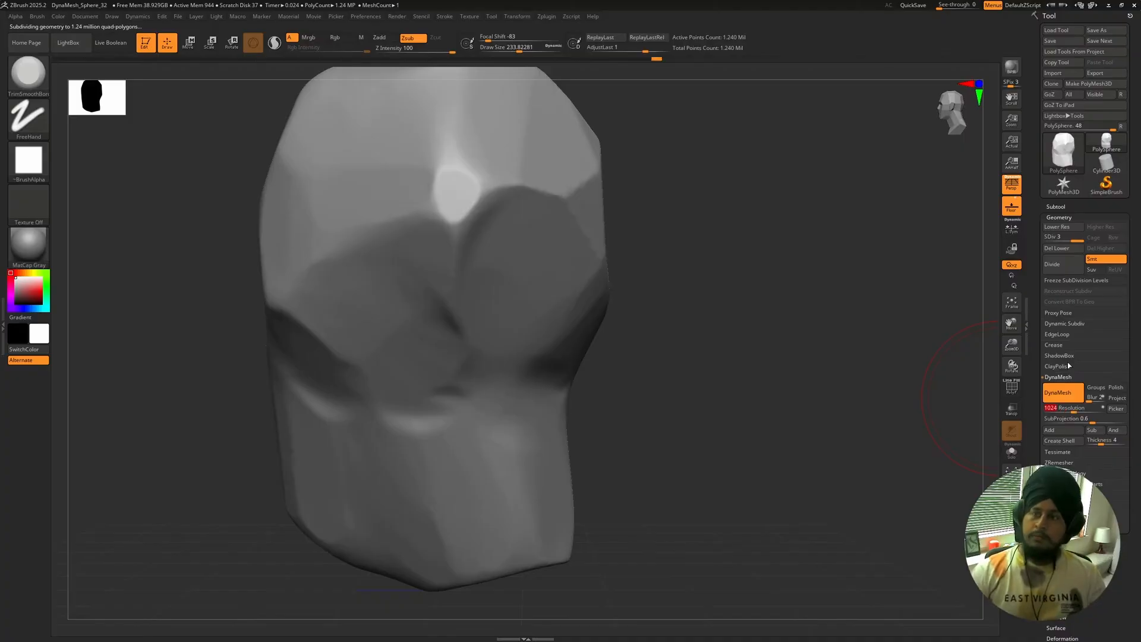
ctrl+drag(717, 199, 711, 203)
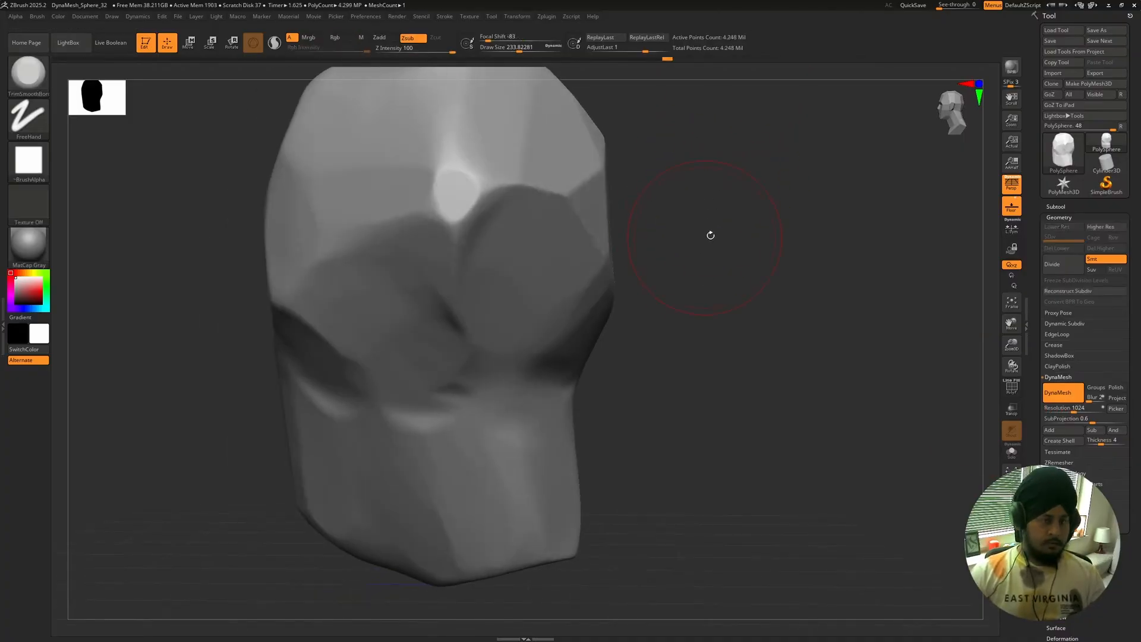
drag(711, 234, 694, 216)
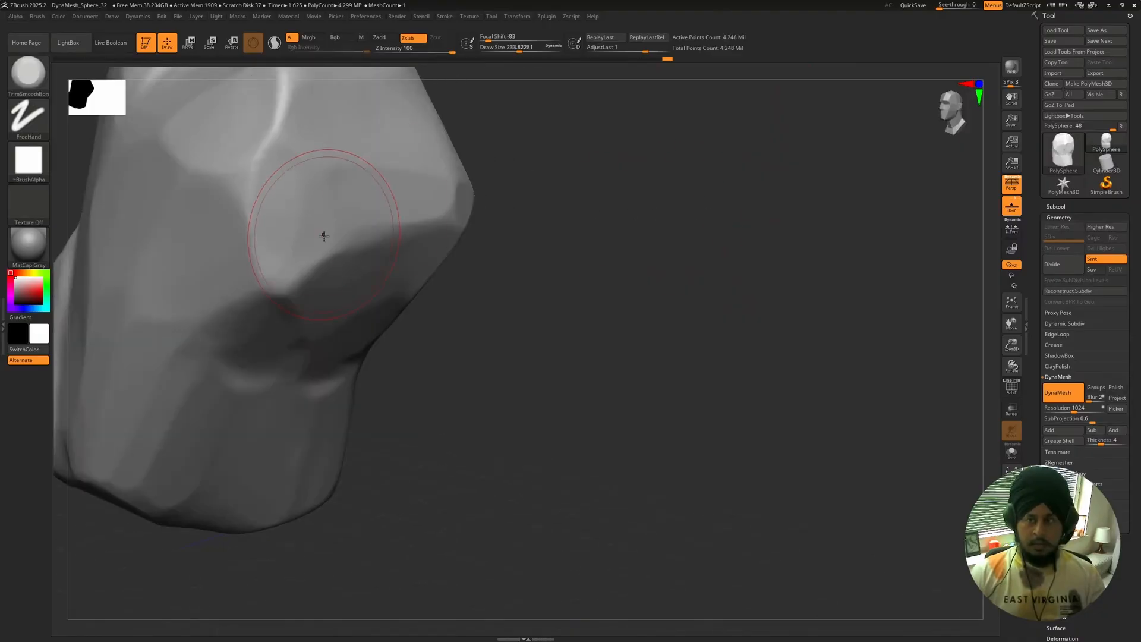
Reduce the brush's draw size to about 108 and chip the ridge along the overhanging bulge with TrimSmoothBorder.
key(space)
drag(480, 215, 470, 215)
drag(373, 236, 378, 232)
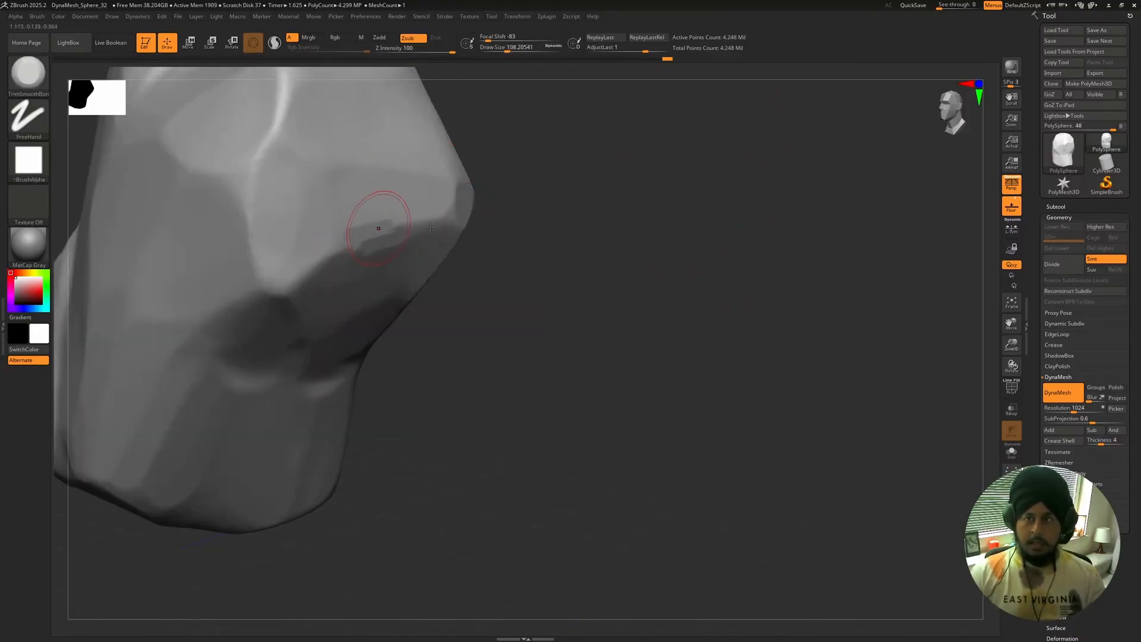
mouse_move(575, 232)
mouse_down()
mouse_move(565, 208)
mouse_move(586, 184)
mouse_move(579, 235)
mouse_up()
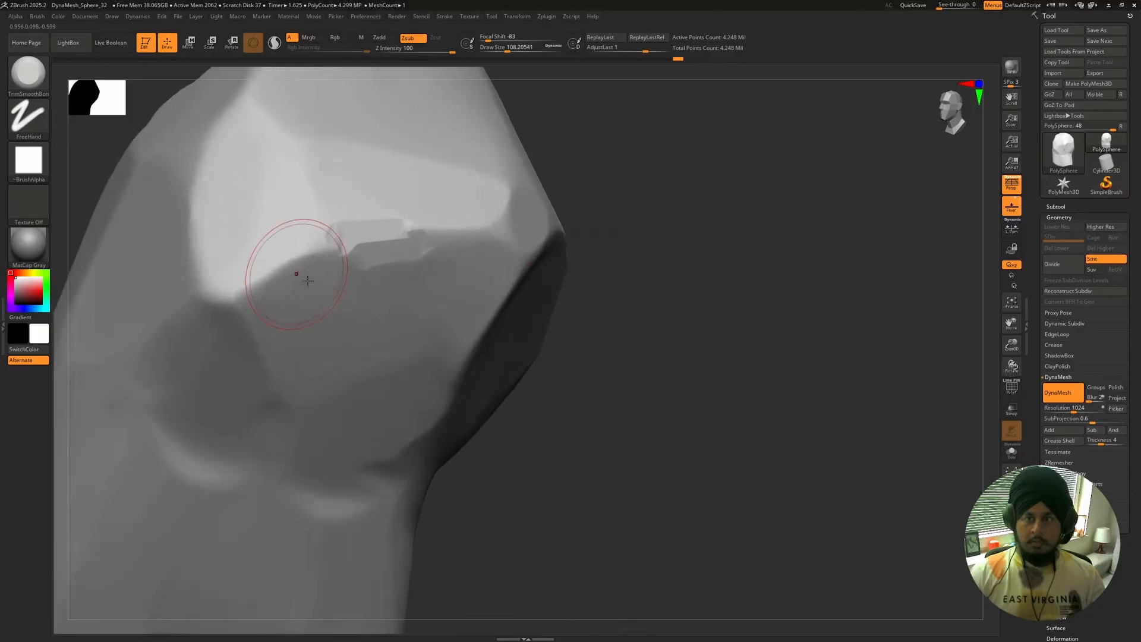
Carve rough chips and cracks into the ridges and rounded facet on the bulge's face with TrimSmoothBorder.
mouse_move(300, 274)
mouse_down()
mouse_move(309, 276)
mouse_move(295, 250)
mouse_move(328, 249)
mouse_move(296, 282)
mouse_up()
mouse_move(313, 236)
mouse_down()
mouse_move(297, 247)
mouse_move(296, 235)
mouse_up()
mouse_move(297, 232)
mouse_down()
mouse_move(229, 216)
mouse_move(270, 149)
mouse_move(301, 183)
mouse_move(293, 152)
mouse_move(290, 181)
mouse_move(255, 221)
mouse_move(287, 204)
mouse_move(295, 173)
mouse_move(350, 121)
mouse_move(364, 128)
mouse_move(362, 146)
mouse_up()
mouse_move(339, 197)
mouse_down()
mouse_move(333, 170)
mouse_move(381, 157)
mouse_up()
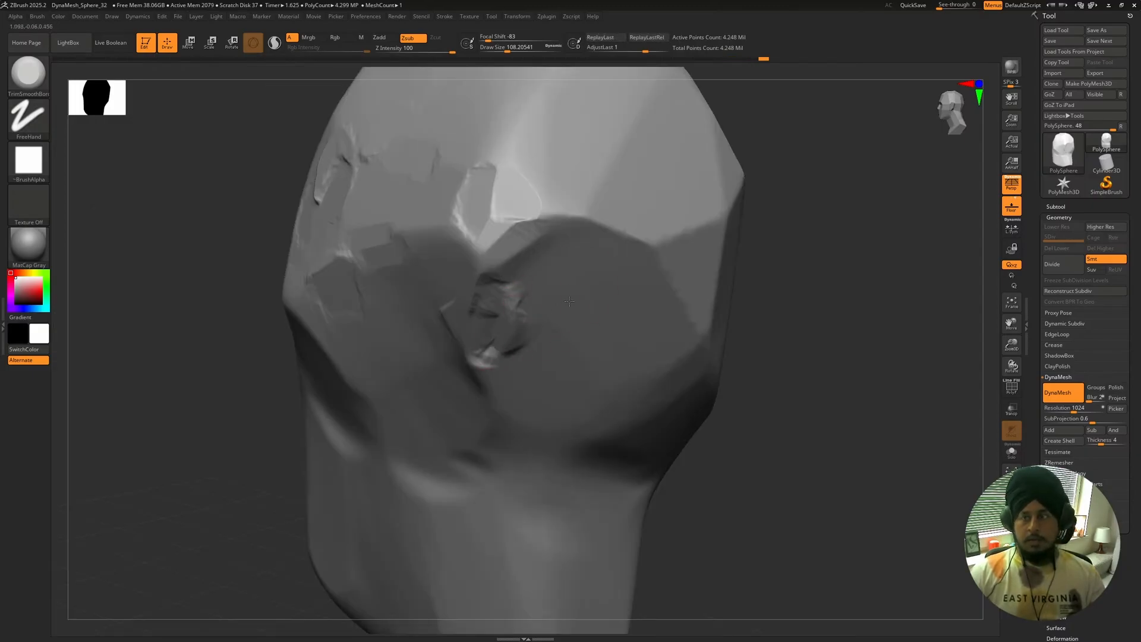
mouse_move(568, 301)
mouse_down()
mouse_move(510, 351)
mouse_move(523, 332)
mouse_move(531, 397)
mouse_move(577, 355)
mouse_move(596, 271)
mouse_up()
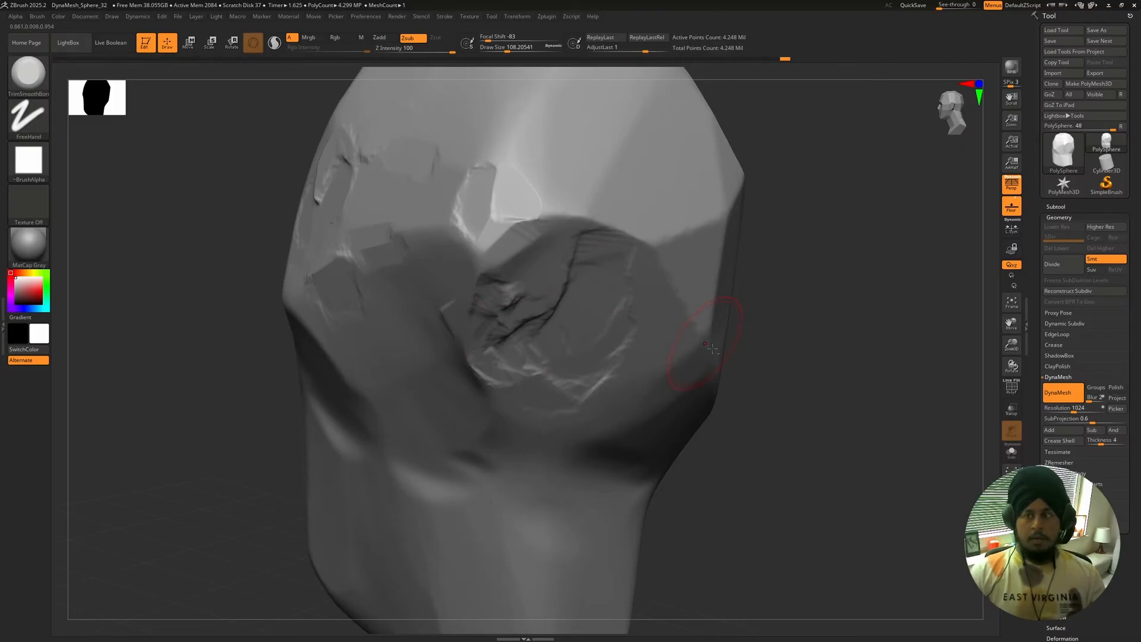
Deepen the broken recess in the middle of the bulge and extend the chipping along its lower edge.
key(f)
drag(752, 180, 695, 221)
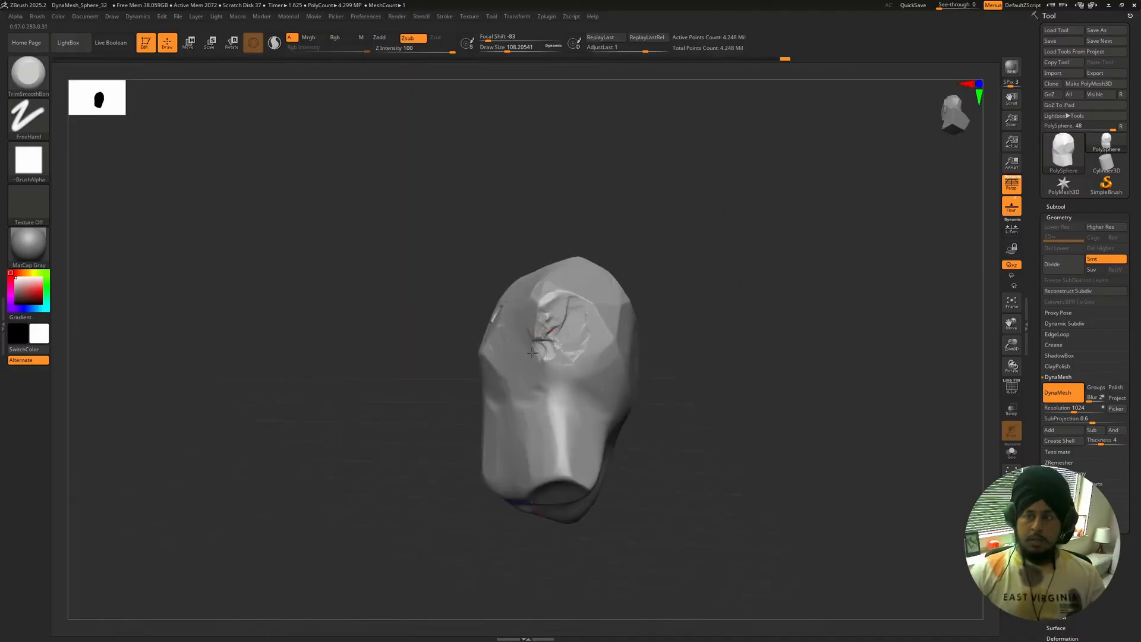
drag(511, 350, 507, 363)
mouse_move(773, 292)
mouse_down()
mouse_move(787, 309)
mouse_move(751, 293)
mouse_move(728, 342)
mouse_up()
mouse_move(515, 361)
mouse_down()
mouse_move(505, 334)
mouse_move(493, 339)
mouse_move(511, 360)
mouse_move(488, 367)
mouse_move(497, 336)
mouse_move(483, 306)
mouse_move(501, 289)
mouse_up()
alt+drag(738, 226, 737, 178)
mouse_move(614, 213)
alt+mouse_down()
mouse_move(645, 259)
mouse_move(662, 250)
mouse_move(647, 245)
mouse_move(654, 257)
mouse_move(651, 206)
mouse_move(626, 219)
alt+mouse_up()
alt+drag(668, 318, 640, 218)
drag(539, 367, 531, 323)
alt+drag(667, 291, 621, 300)
Chip the vertical corner of the rock's lower body, below the waist, with TrimSmoothBorder.
drag(531, 378, 544, 381)
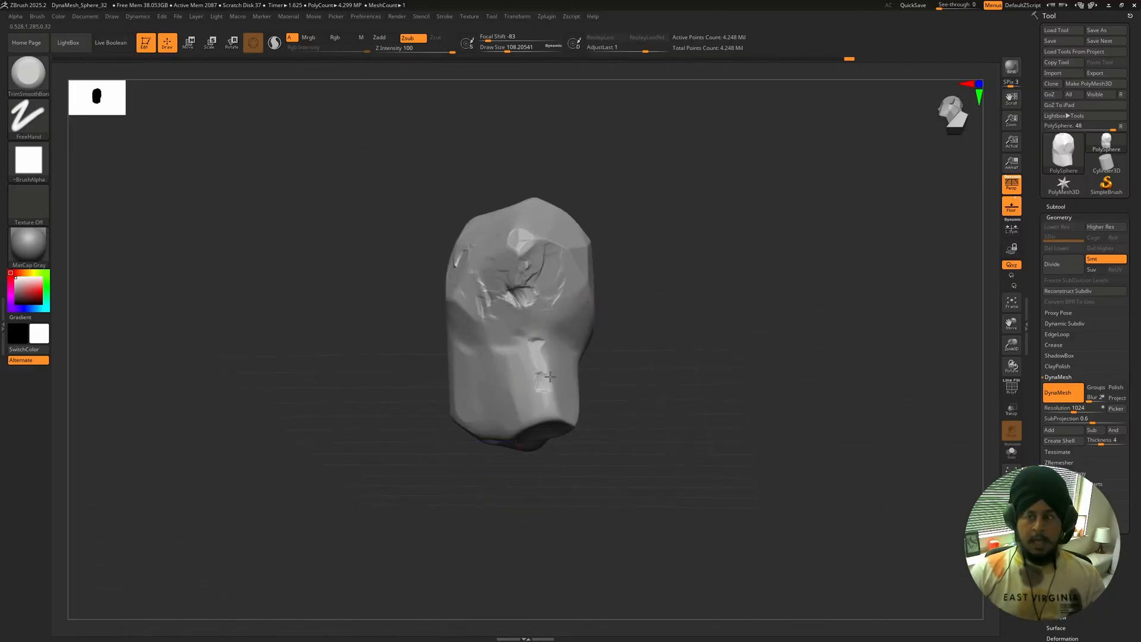
drag(678, 378, 610, 381)
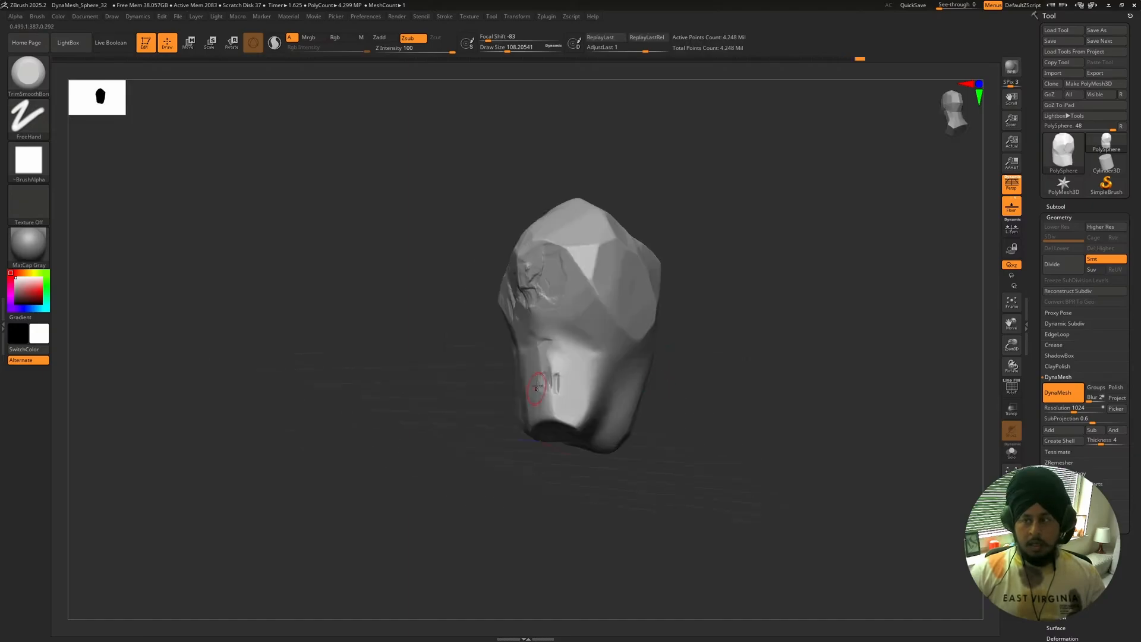
mouse_move(540, 387)
mouse_down()
mouse_move(572, 384)
mouse_move(599, 366)
mouse_move(576, 349)
mouse_move(590, 355)
mouse_up()
mouse_move(774, 252)
alt+mouse_down()
mouse_move(746, 178)
mouse_move(678, 267)
alt+mouse_up()
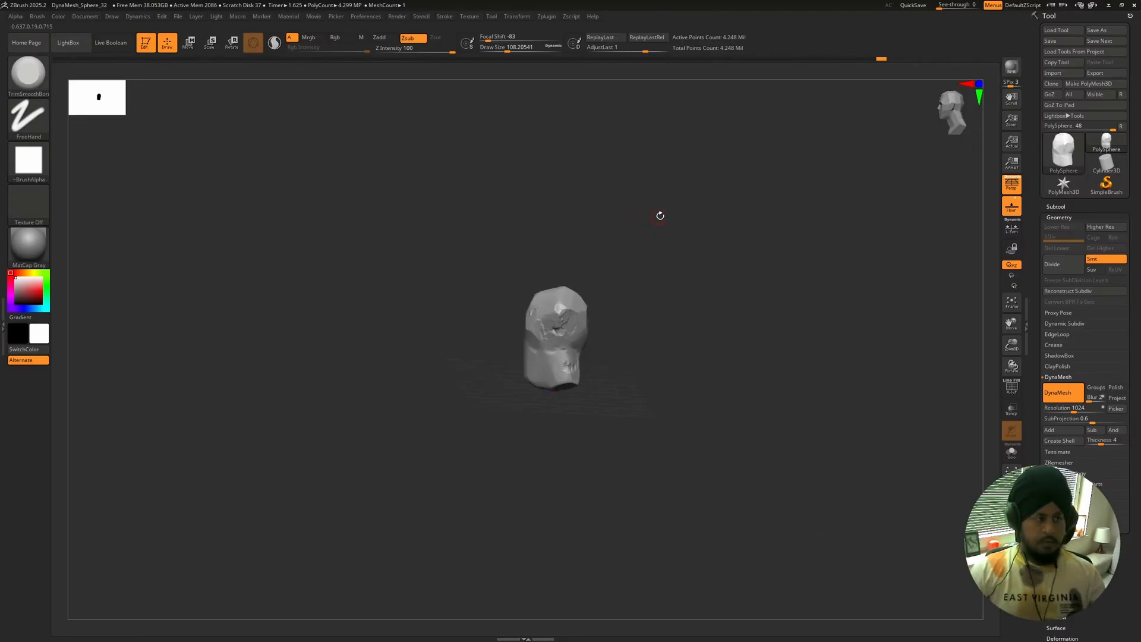
alt+drag(655, 277, 688, 444)
alt+drag(687, 445, 695, 372)
alt+drag(741, 340, 790, 403)
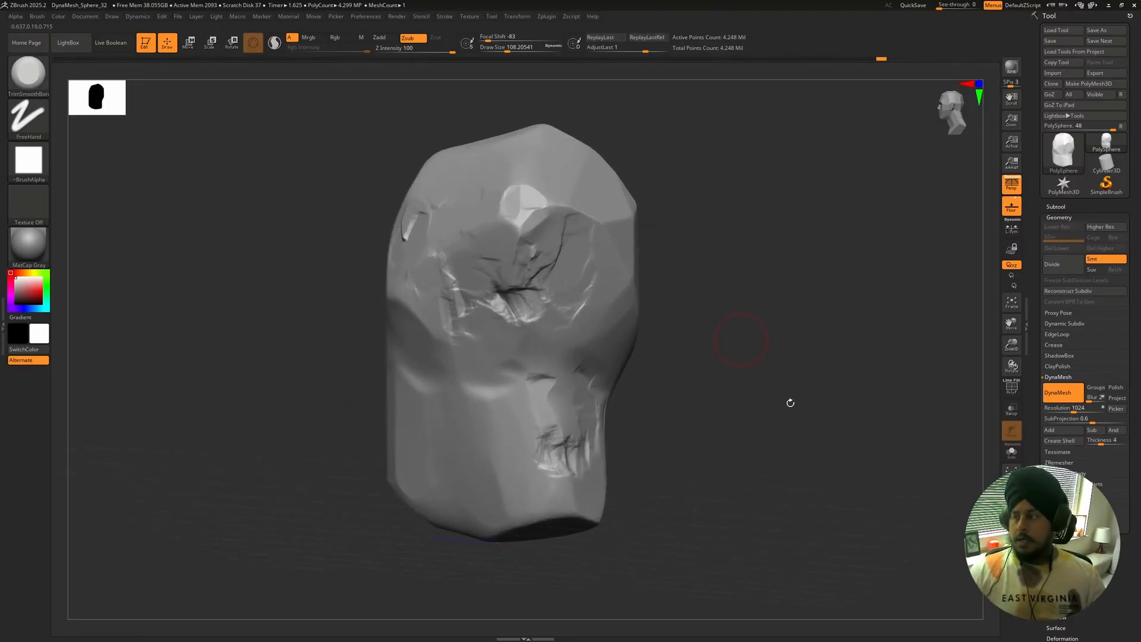
Remesh the chipped rock with DynaMesh.
drag(1037, 612, 1037, 474)
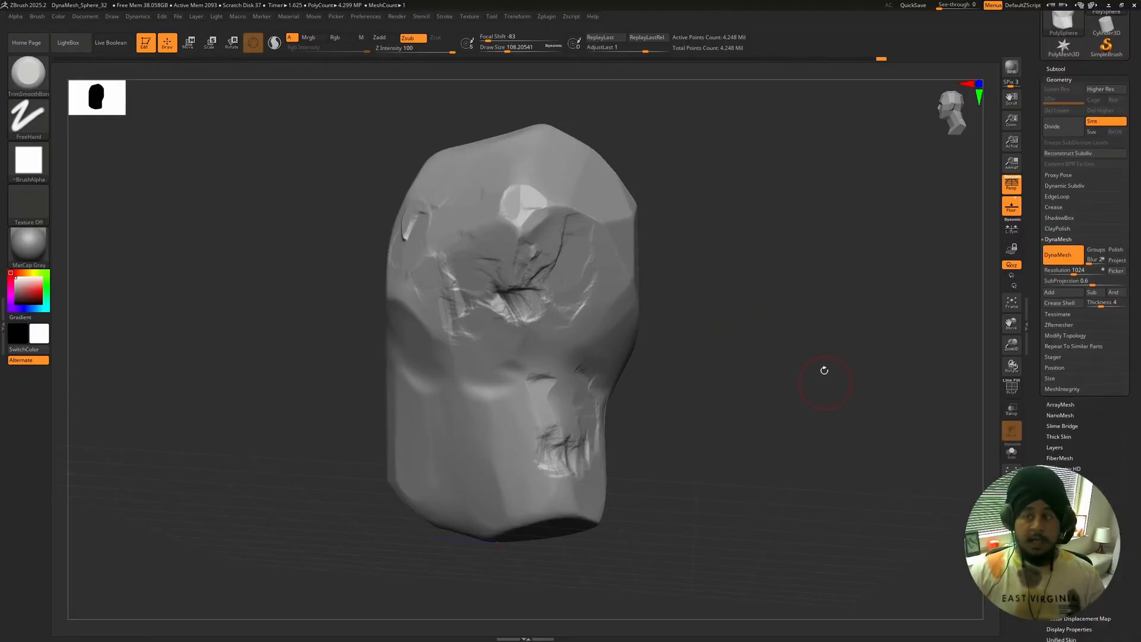
key(ctrl)
drag(771, 347, 775, 346)
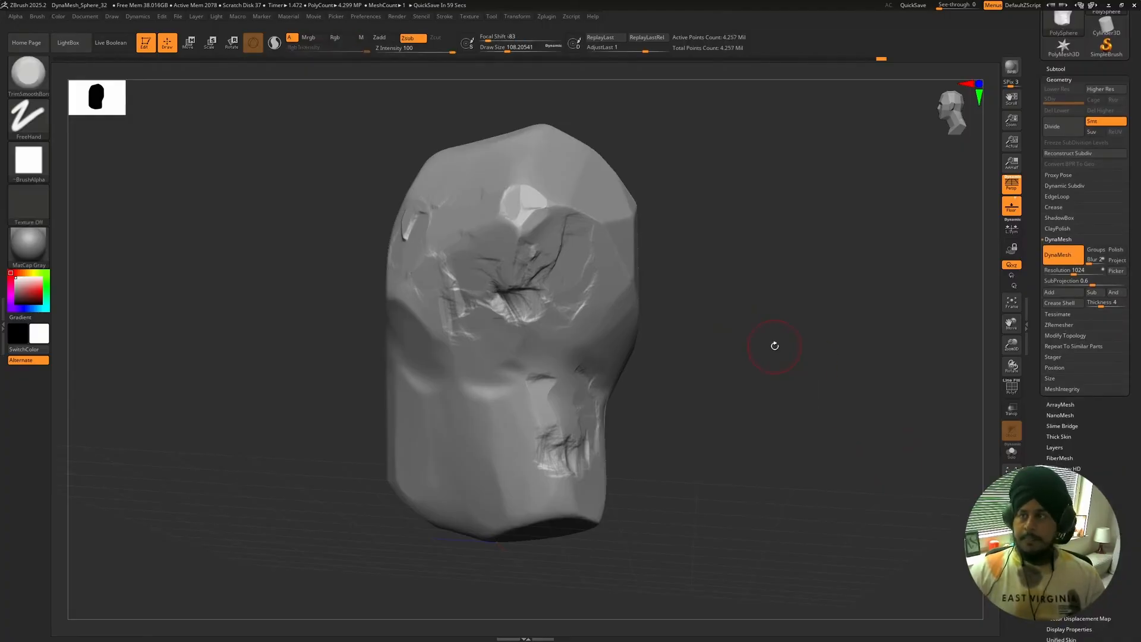
Assign Alpha 31 as the rock's displacement map and generate UVs for the mesh.
drag(1037, 594, 1037, 498)
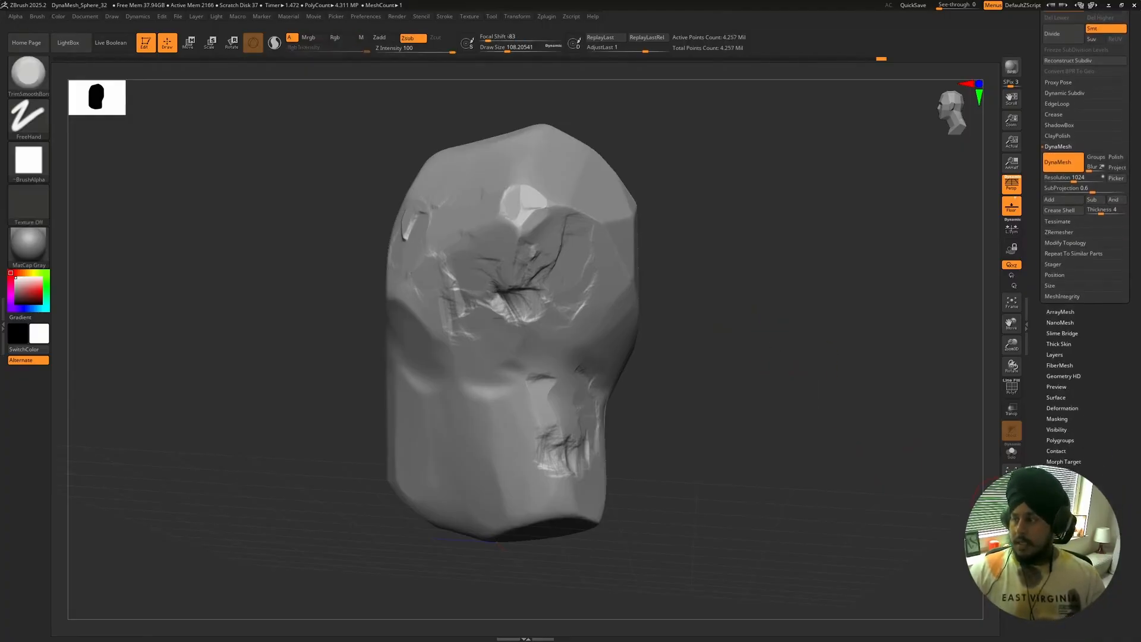
click(1069, 501)
click(1064, 243)
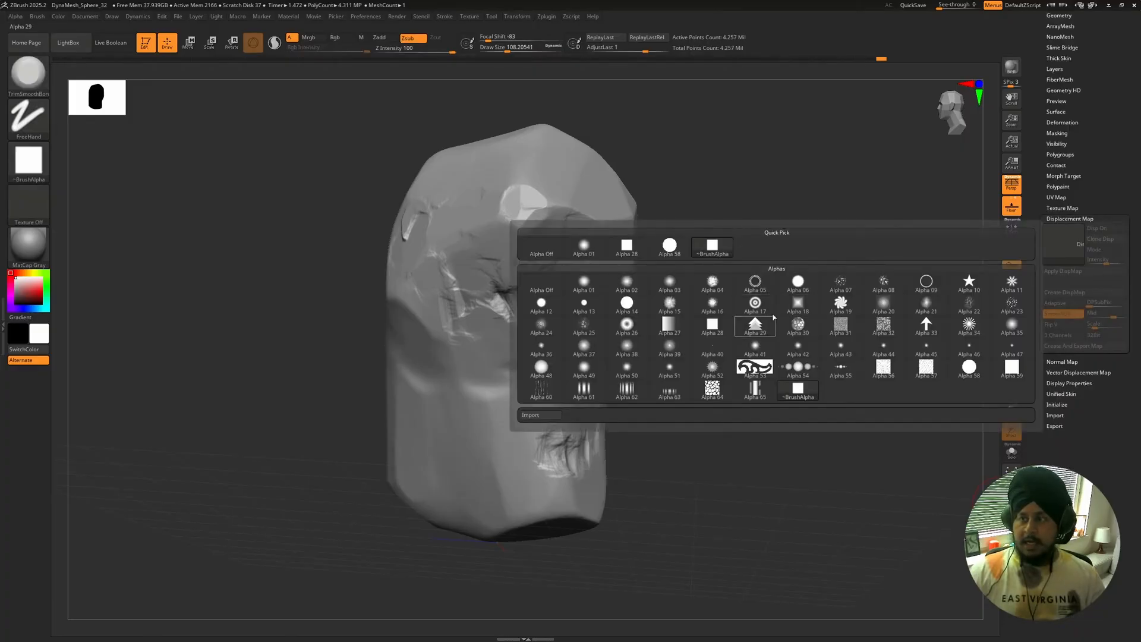
mouse_move(861, 368)
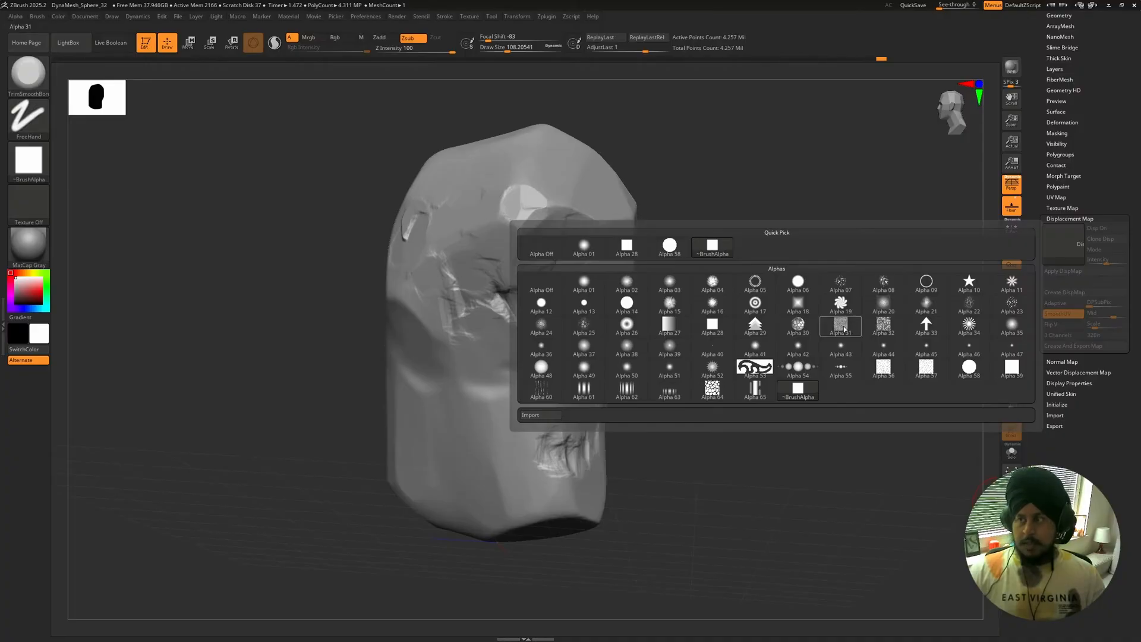
click(844, 328)
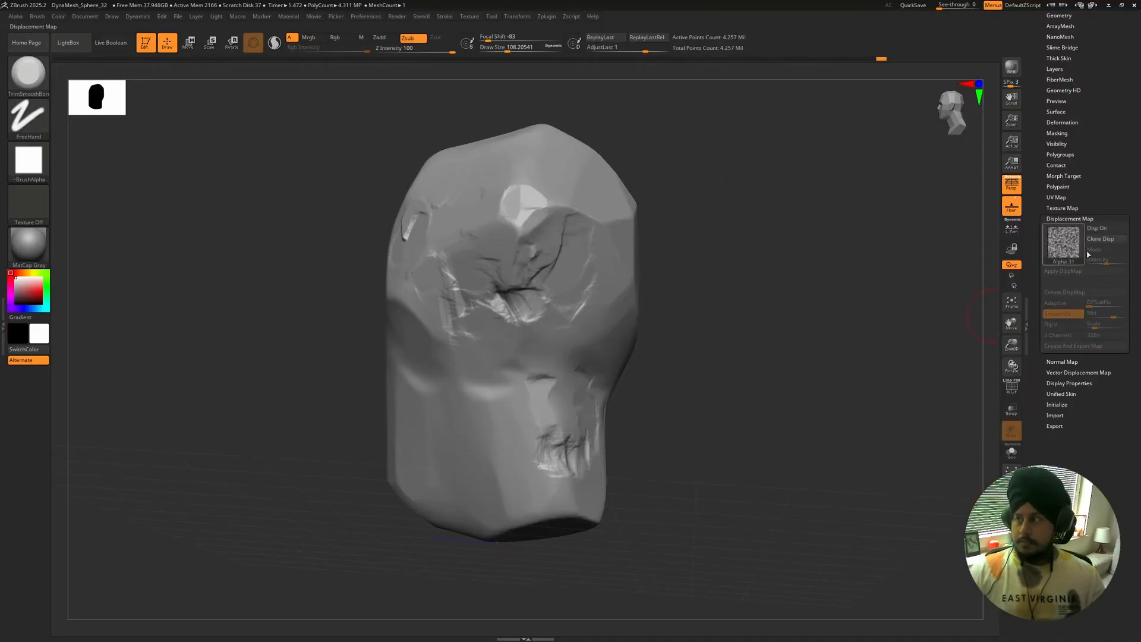
click(1099, 231)
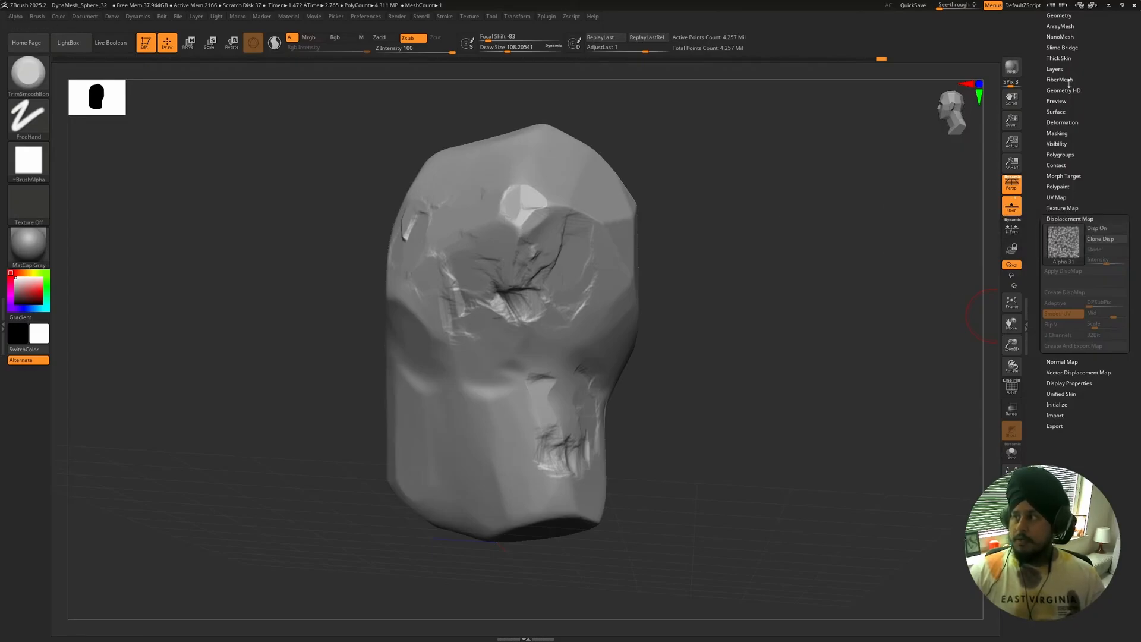
drag(1040, 80, 1047, 173)
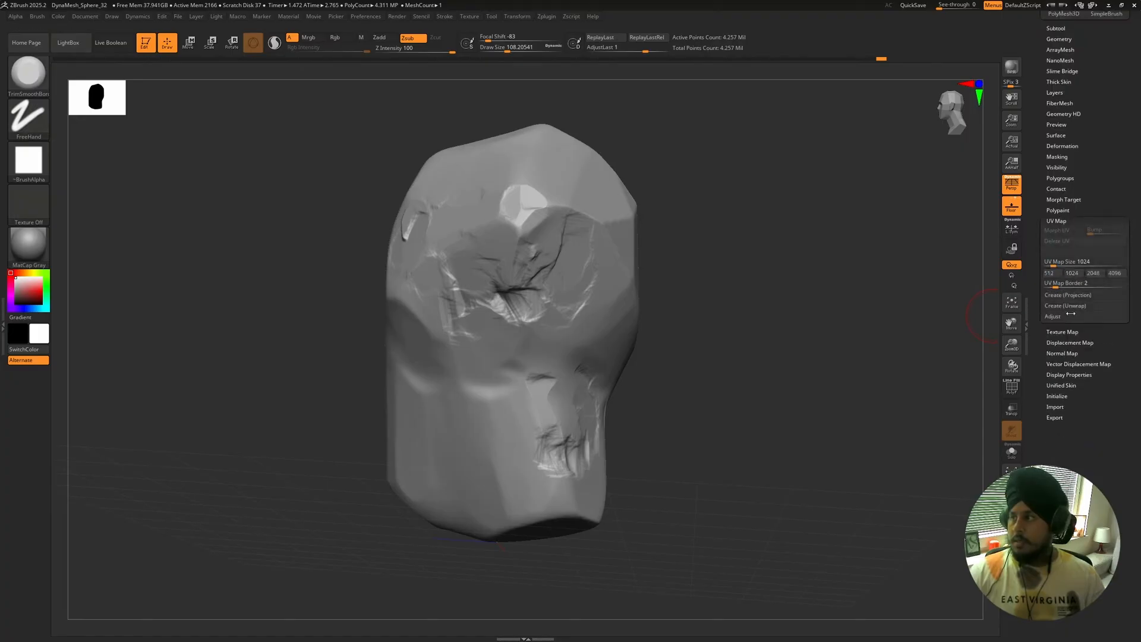
drag(713, 238, 738, 230)
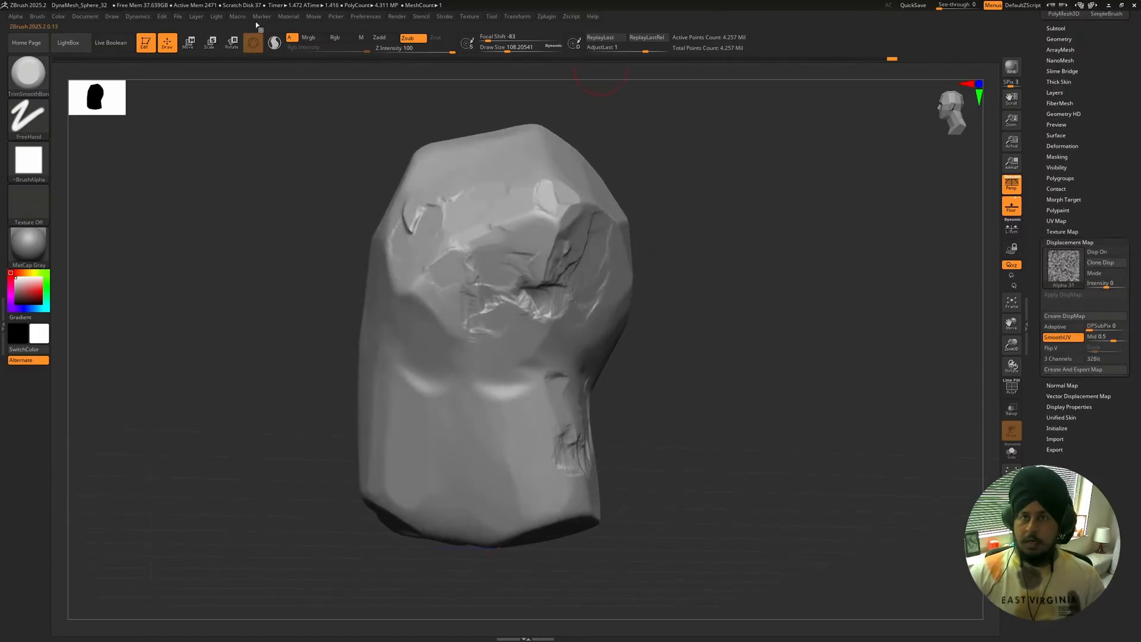
Show the polyframe, mask the rock's upper part and turn the masked area into its own polygroup.
alt+drag(734, 224, 648, 196)
key(shift)
key(shift+f)
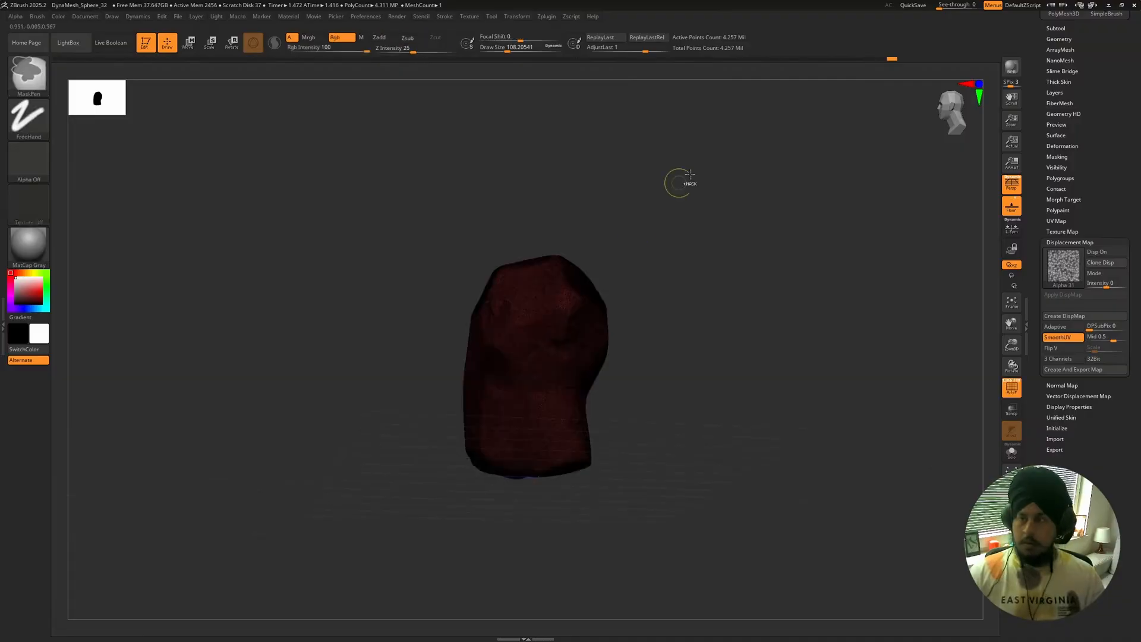
ctrl+drag(701, 169, 387, 386)
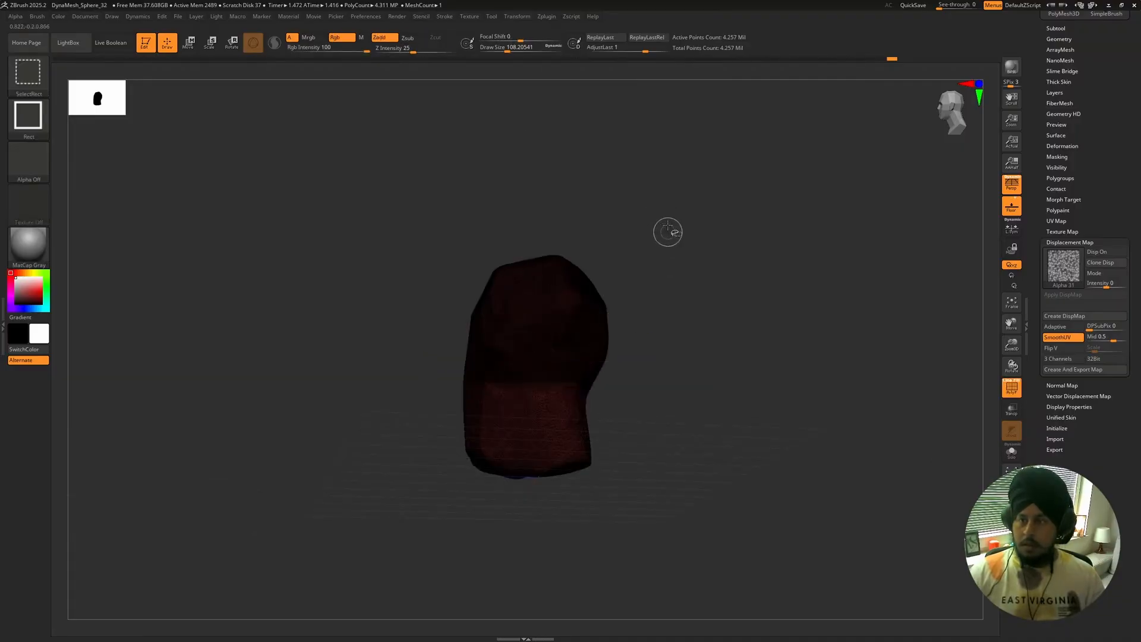
mouse_move(675, 184)
ctrl+shift+mouse_down()
mouse_move(445, 344)
mouse_move(726, 153)
mouse_move(692, 180)
ctrl+shift+mouse_up()
key(ctrl+f)
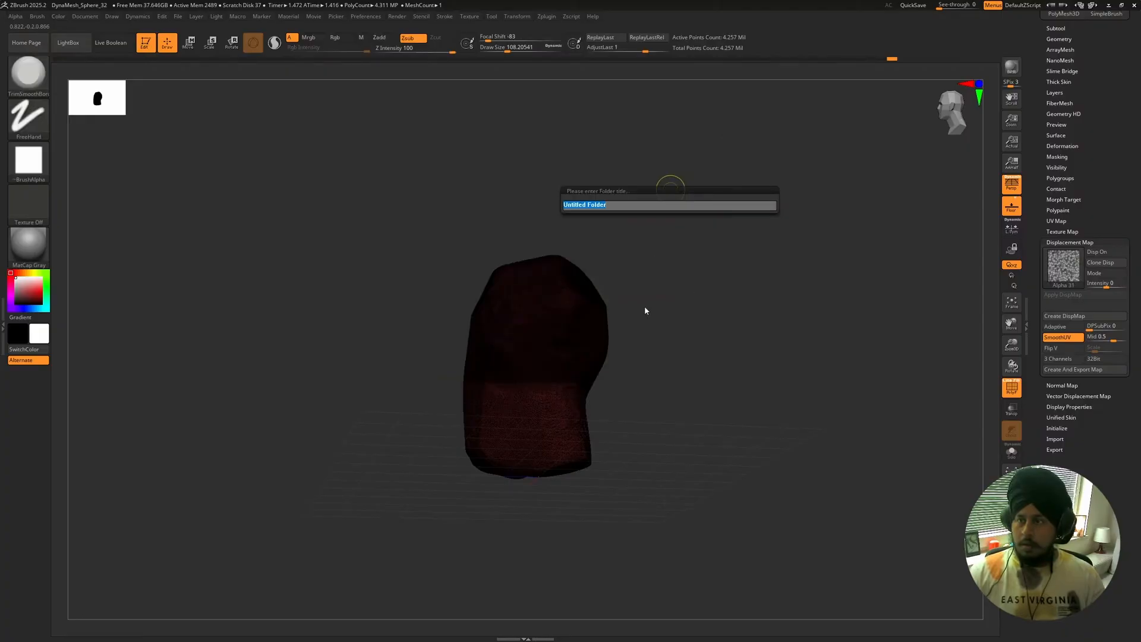
key(ctrl)
key(Escape)
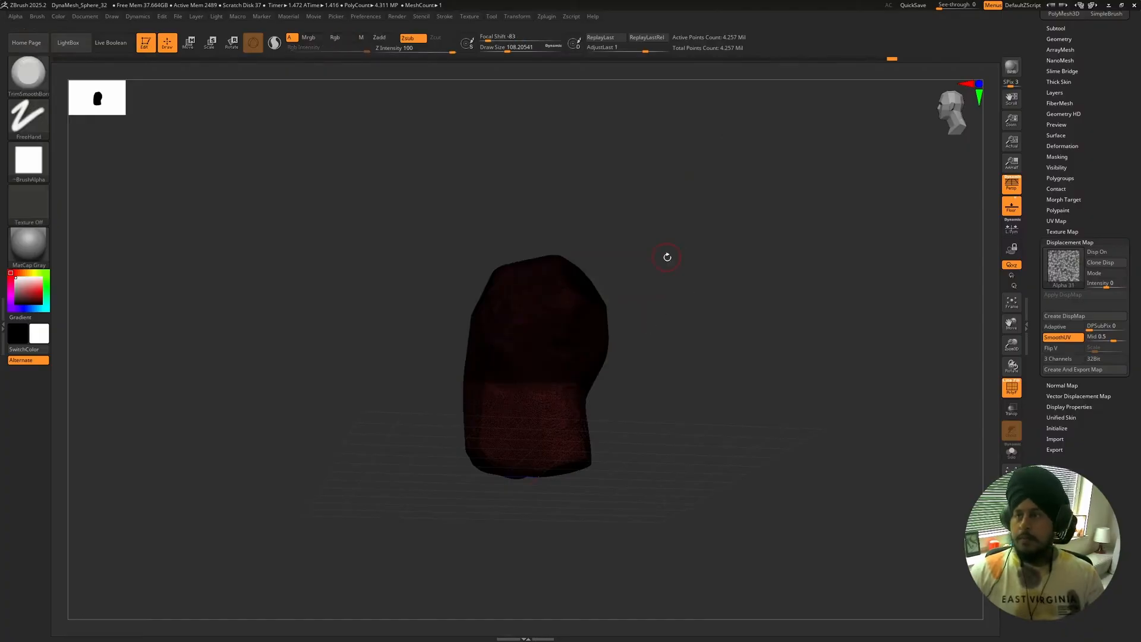
key(ctrl+w)
Mask the upper quarter of the rock's other half and turn it into a separate polygroup.
drag(642, 266, 751, 408)
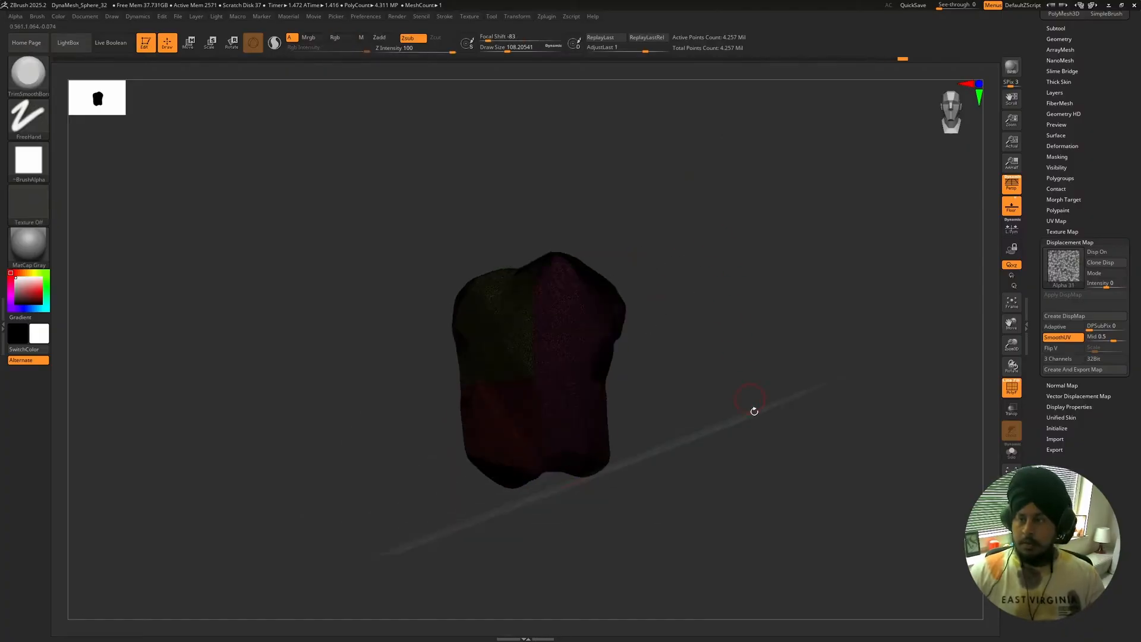
ctrl+drag(777, 185, 531, 376)
key(ctrl+w)
drag(736, 238, 652, 223)
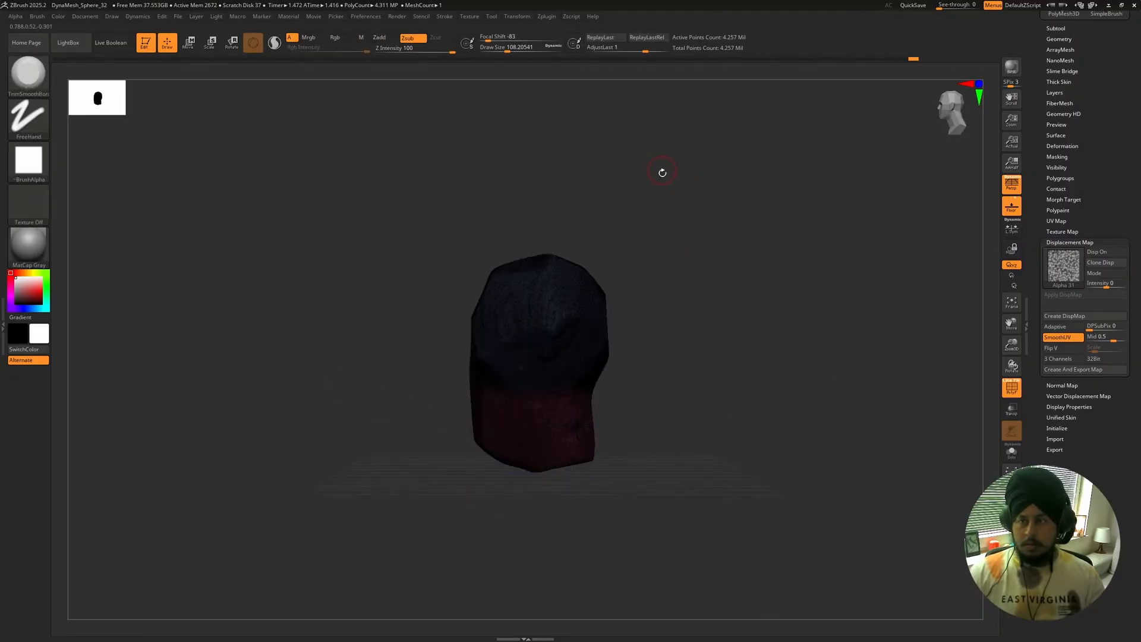
drag(662, 172, 603, 186)
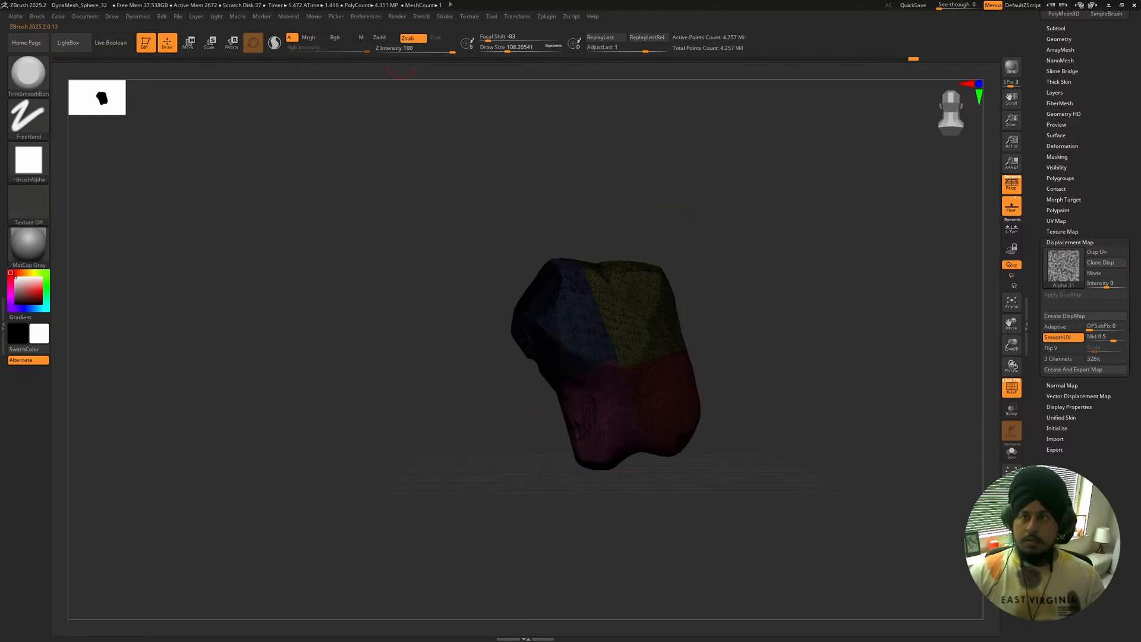
Unwrap the rock's UVs with UV Master.
click(546, 17)
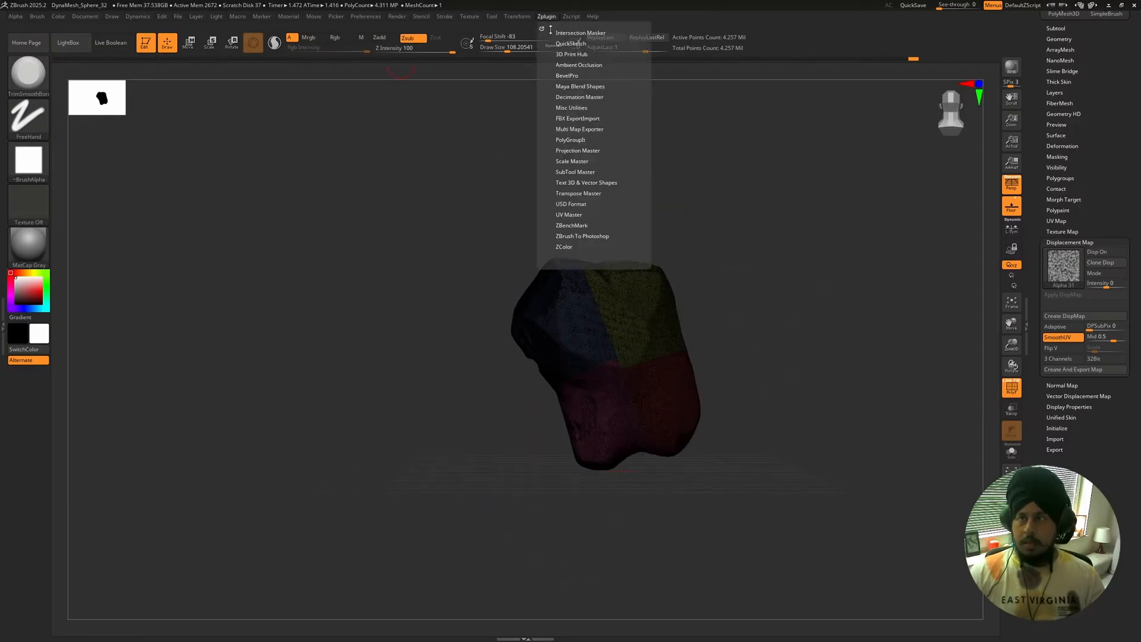
click(575, 215)
click(580, 249)
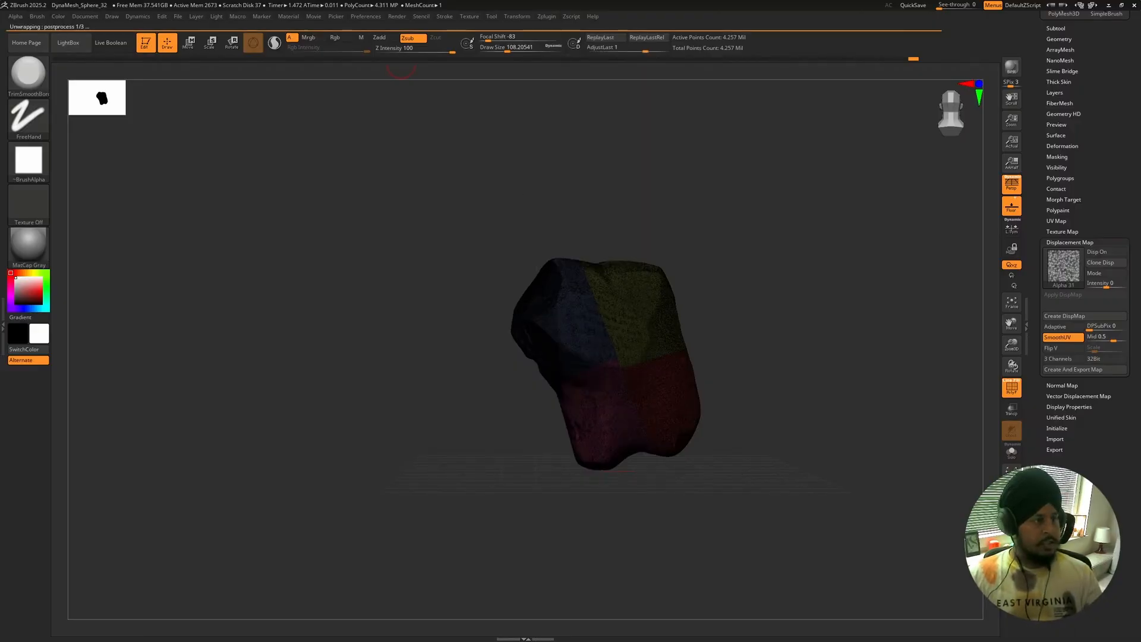
Review the Rock034 4K texture maps in IrfanView, from ambient occlusion, displacement and normals to roughness and the preview, and close the viewer.
drag(0, 45, 297, 1)
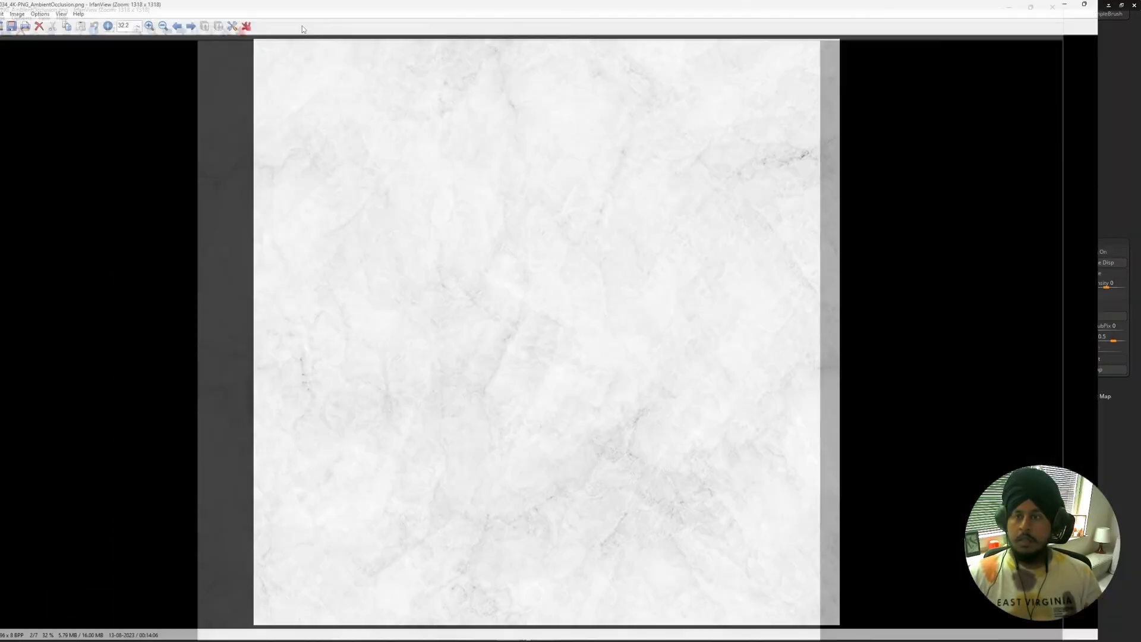
scroll(425, 281, down, 2)
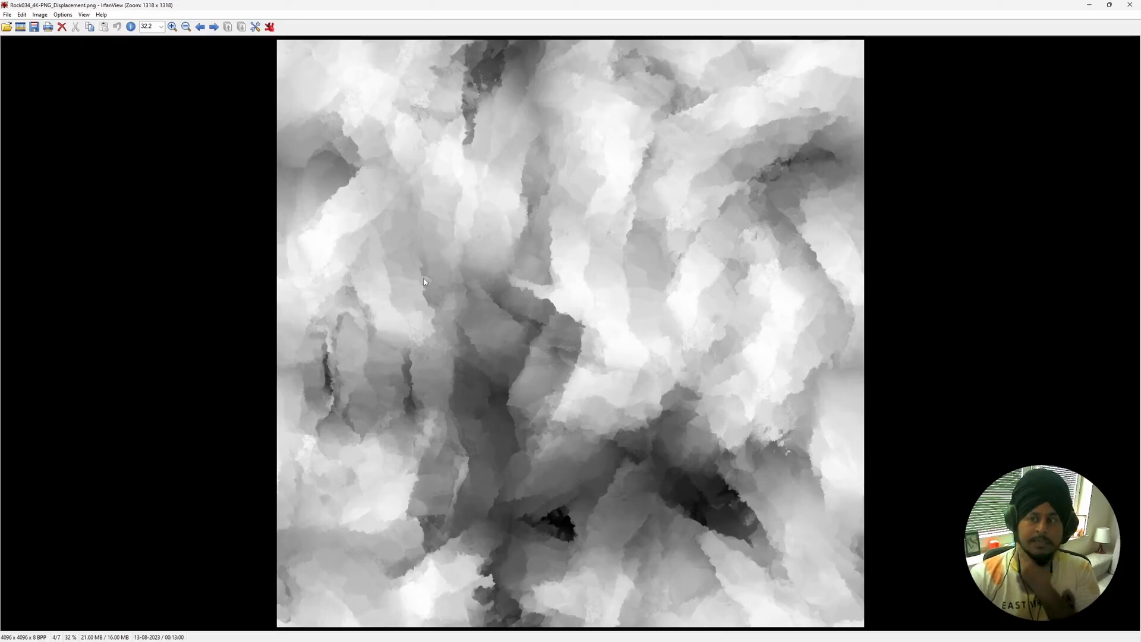
scroll(424, 282, down, 1)
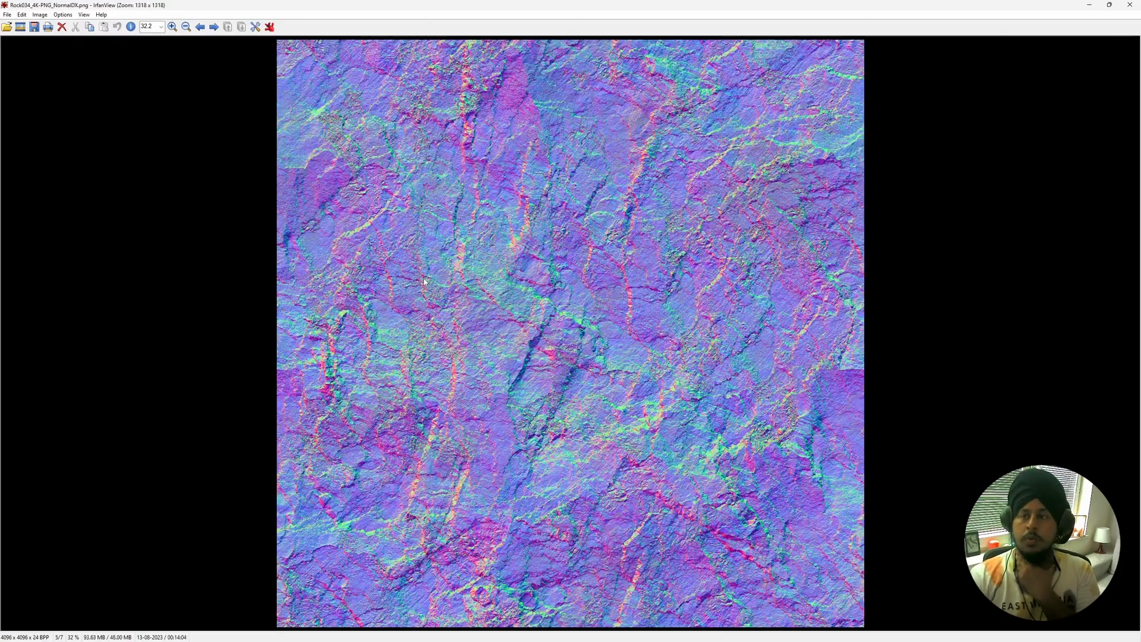
scroll(425, 281, down, 1)
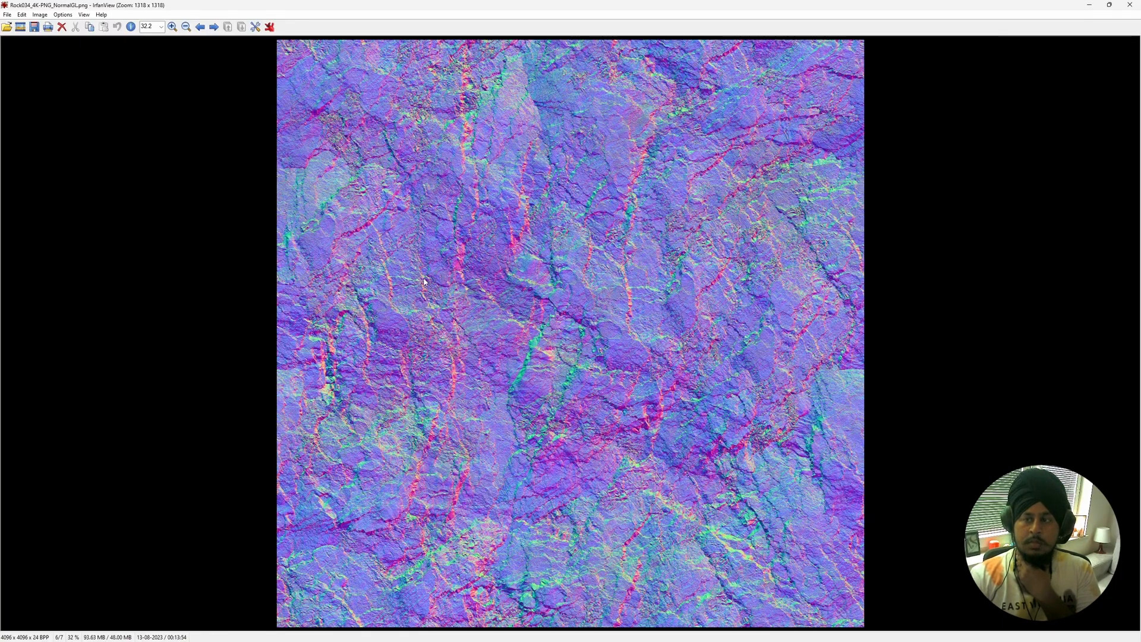
scroll(425, 282, down, 1)
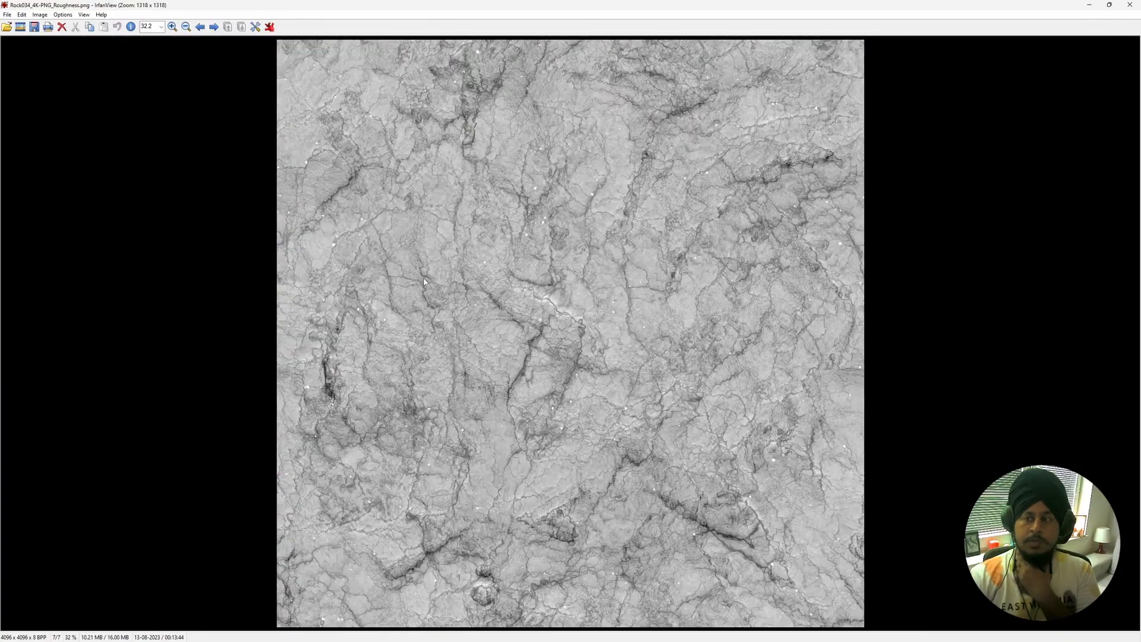
scroll(424, 281, down, 1)
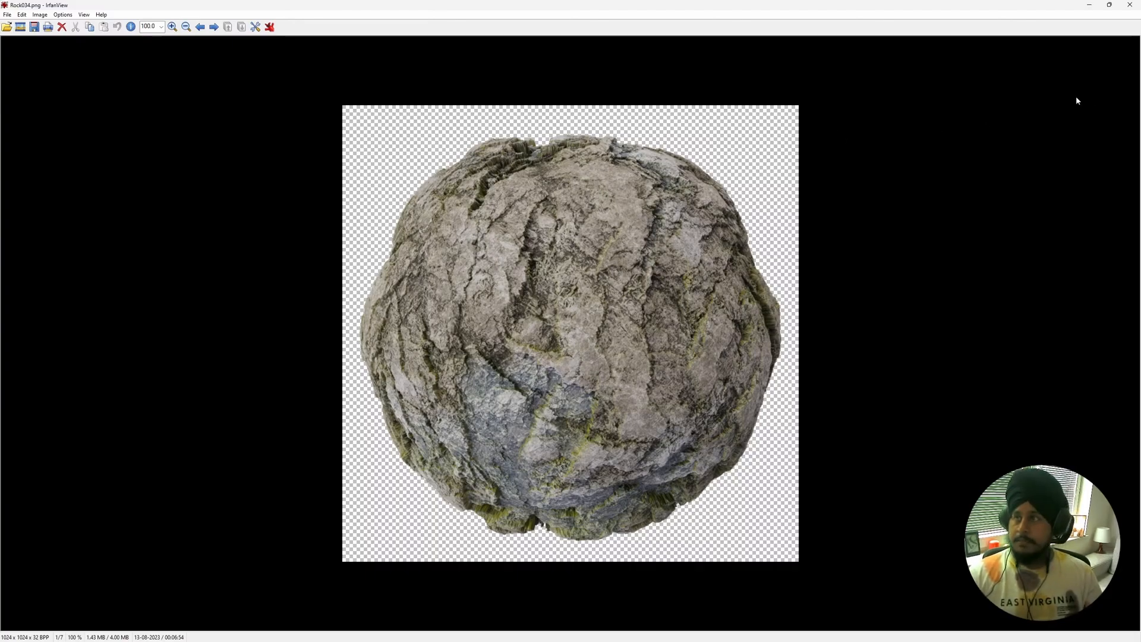
click(1129, 5)
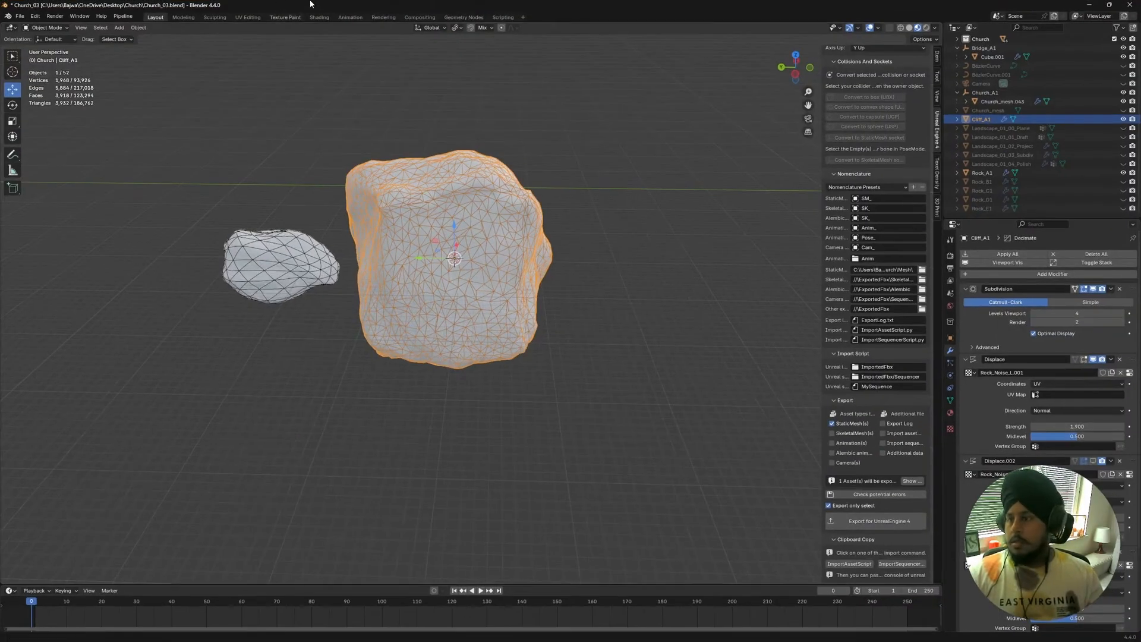
Switch to Blender and duplicate the Cliff_A1 rock, moving the copy about -1672.7 cm along the global Y axis.
middle_drag(508, 277, 479, 187)
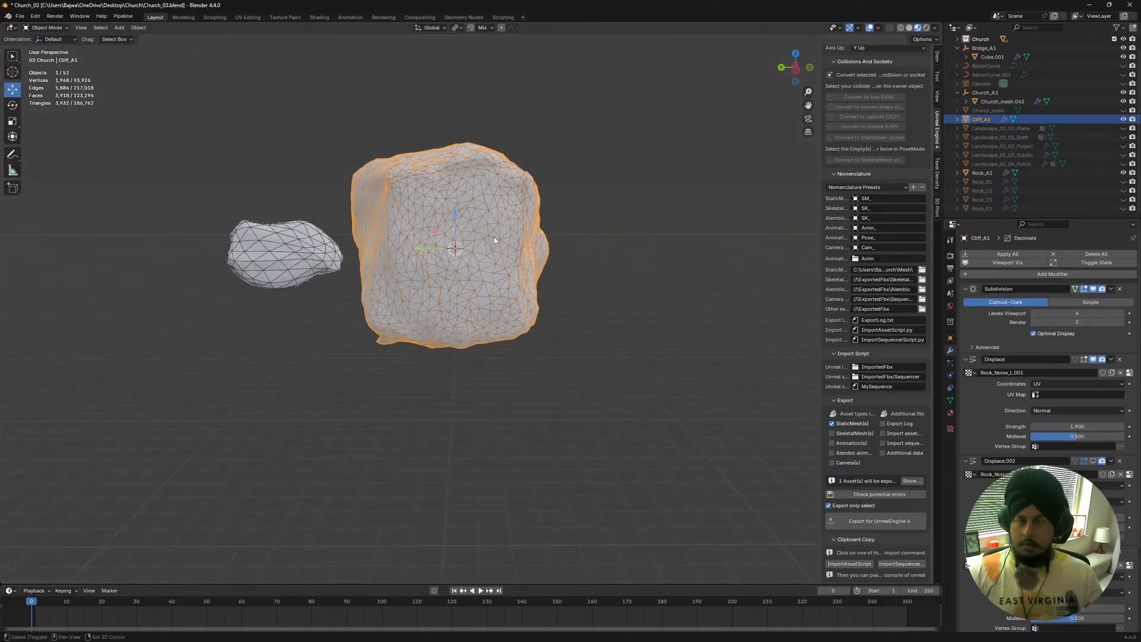
key(shift+d)
key(y)
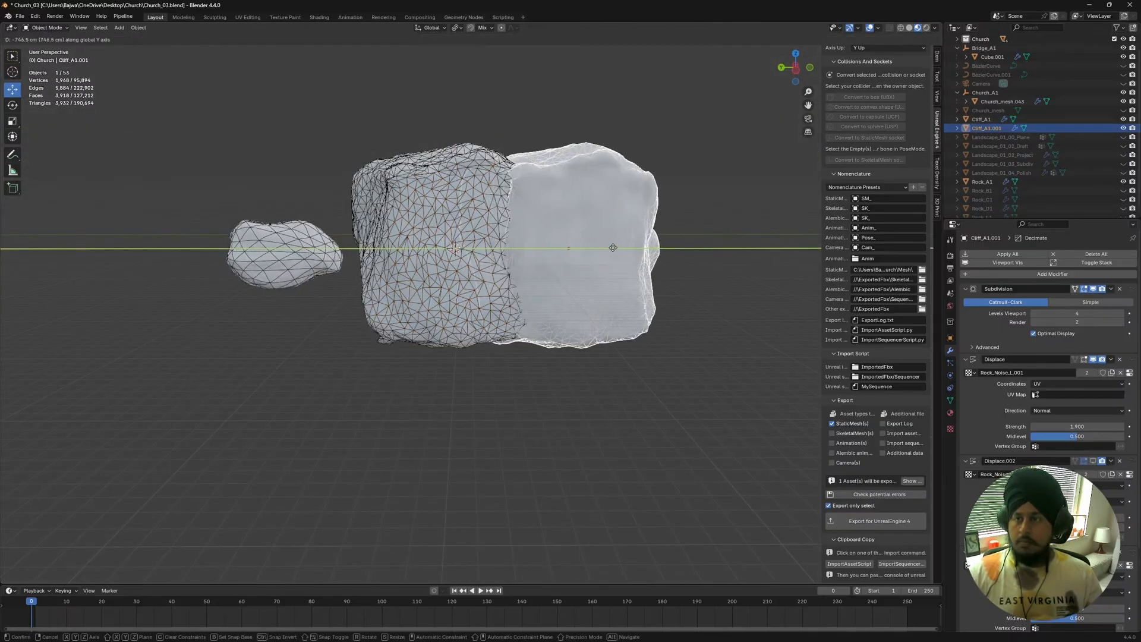
click(745, 278)
shift+middle_drag(600, 319, 312, 348)
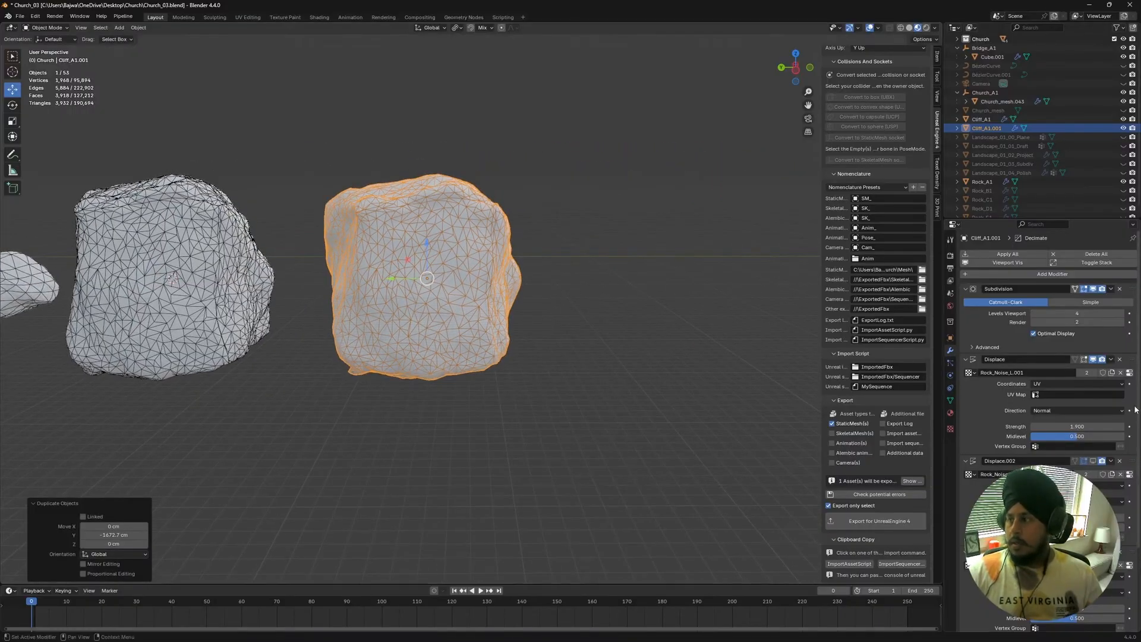
Turn off the duplicate's Decimate modifier in the viewport and apply all modifiers on the duplicated cliff rock.
scroll(1092, 535, down, 5)
click(1093, 542)
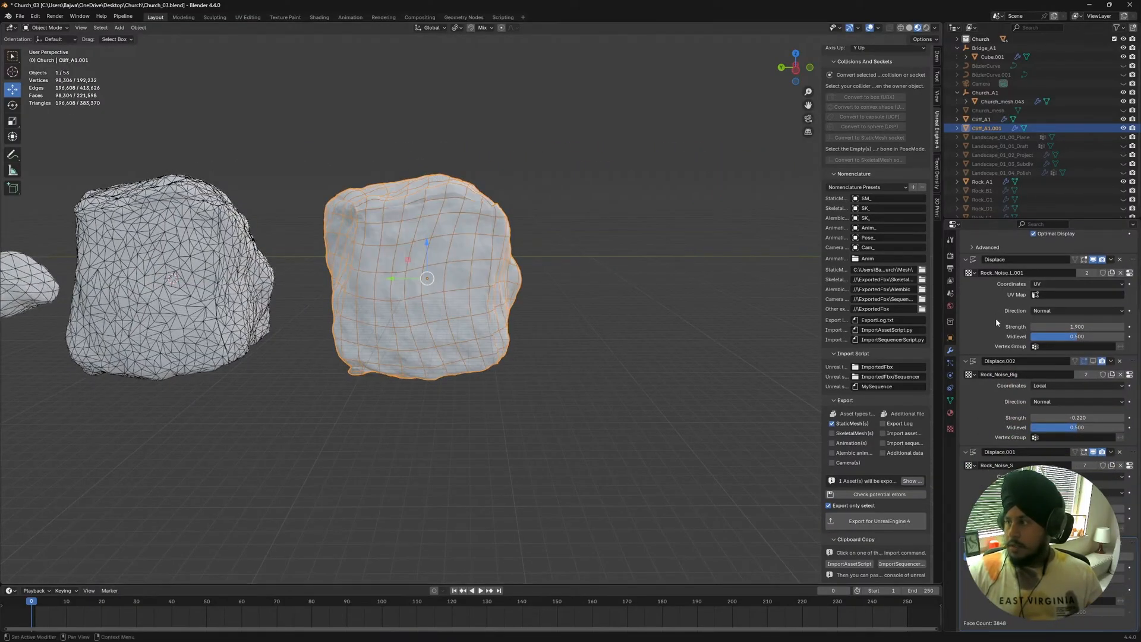
scroll(1093, 303, up, 4)
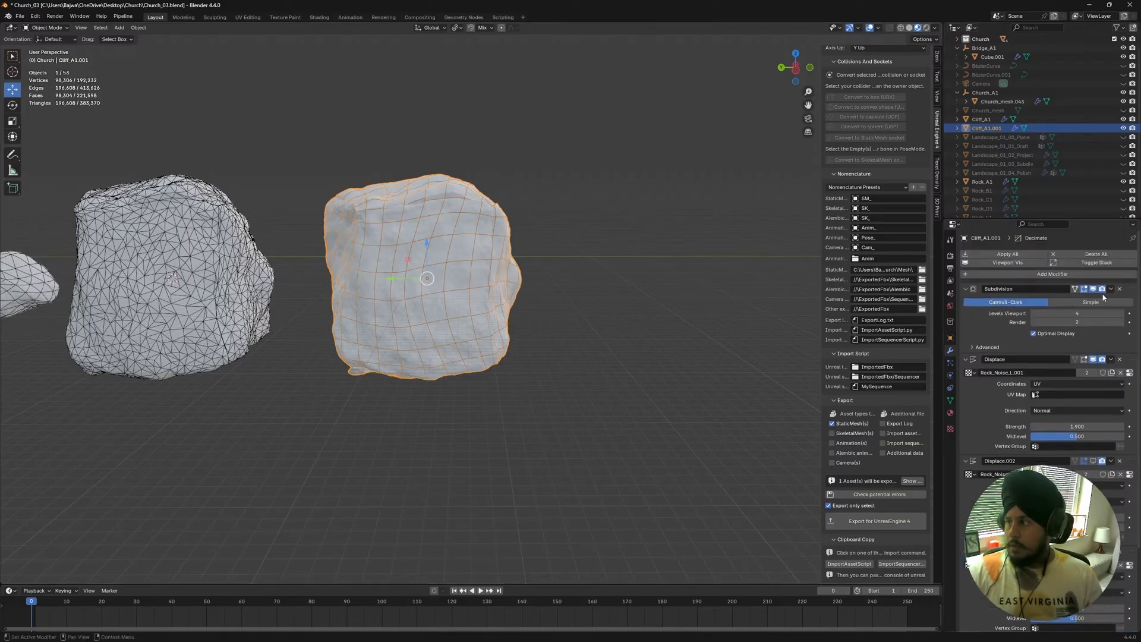
click(1037, 334)
click(1034, 334)
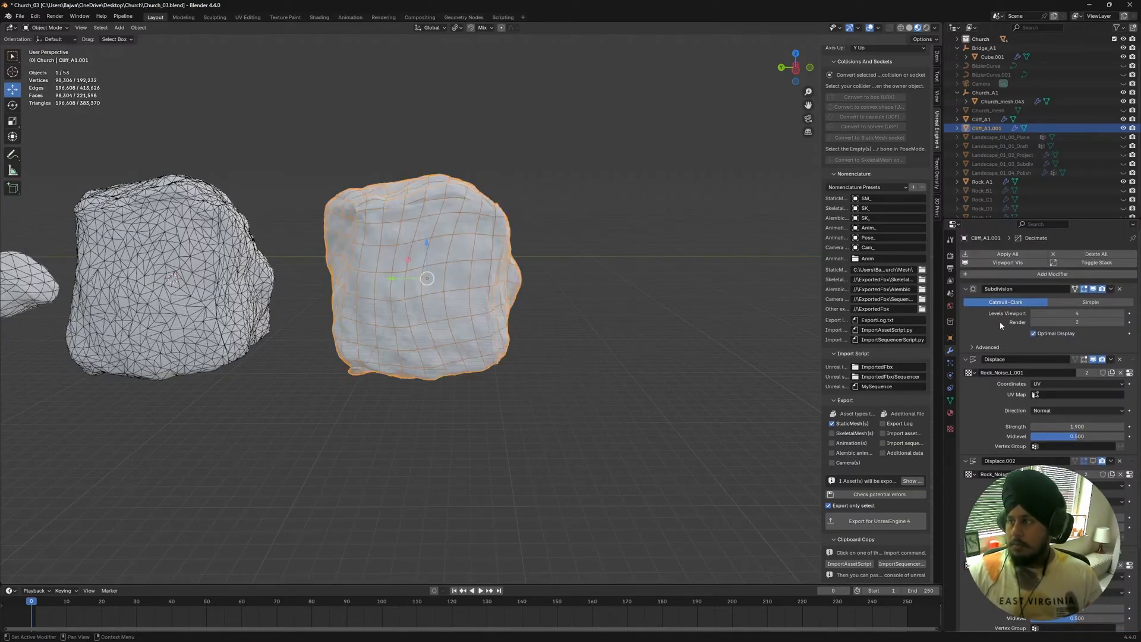
click(990, 252)
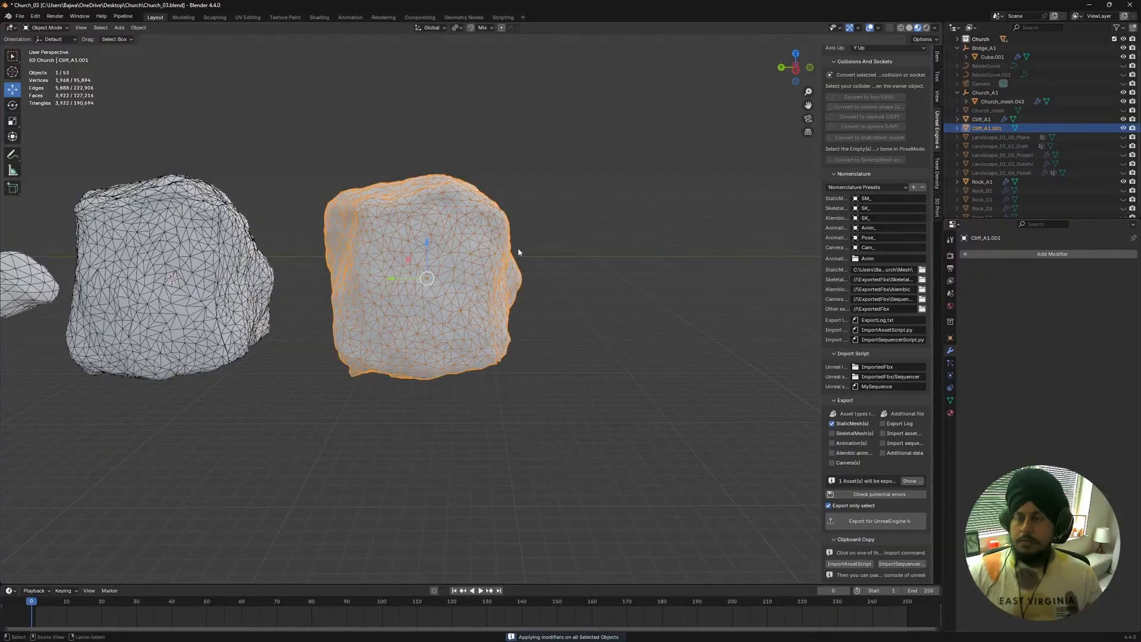
key(ctrl+1)
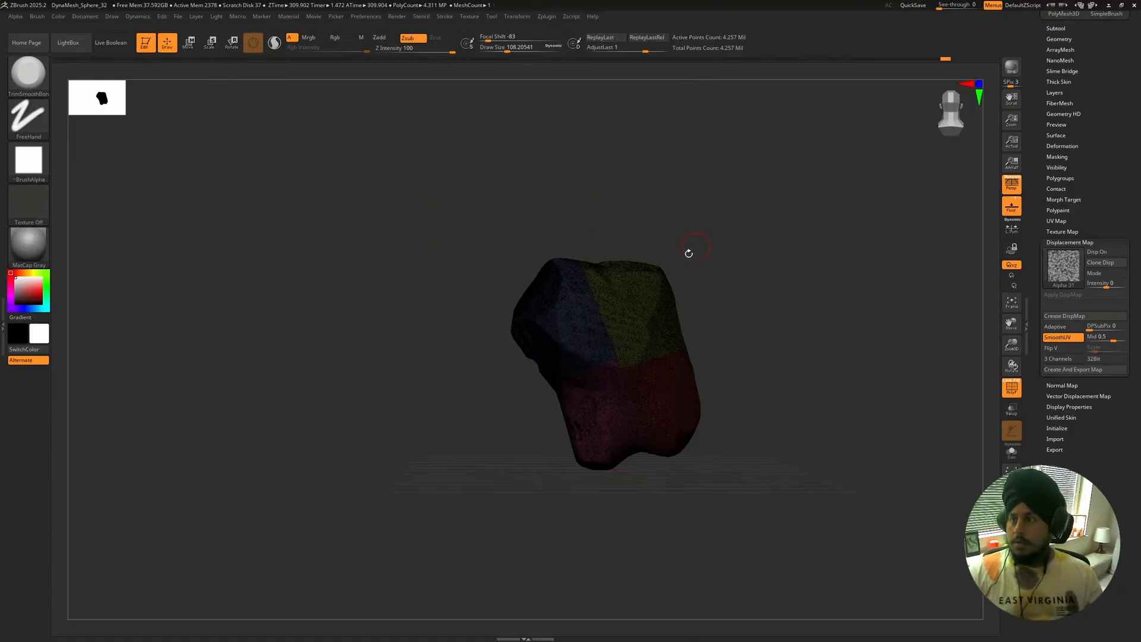
Switch to ZBrush and import Rock034_4K-PNG_Displacement.png from Downloads/FPA/Rock034_4K-PNG as the rock's displacement map.
drag(689, 253, 680, 264)
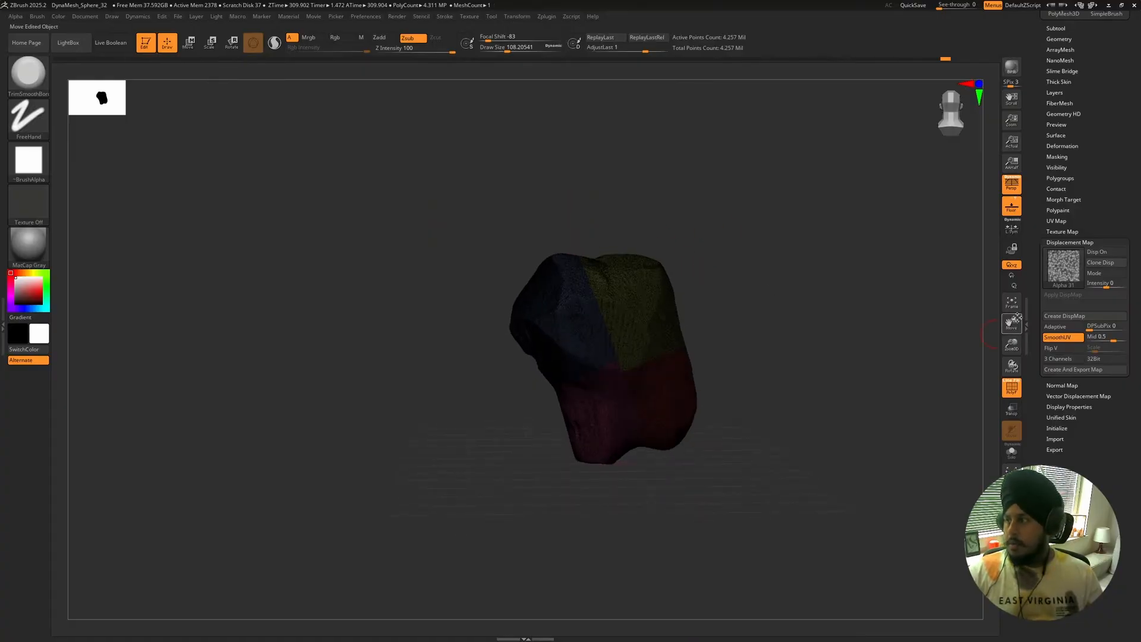
click(1064, 268)
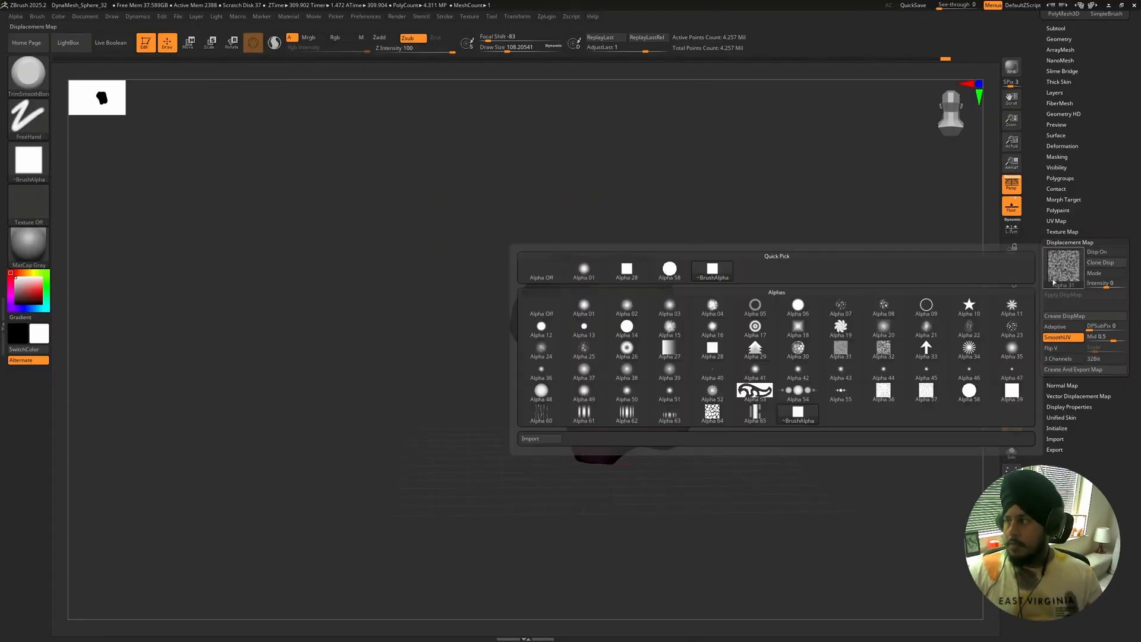
click(536, 440)
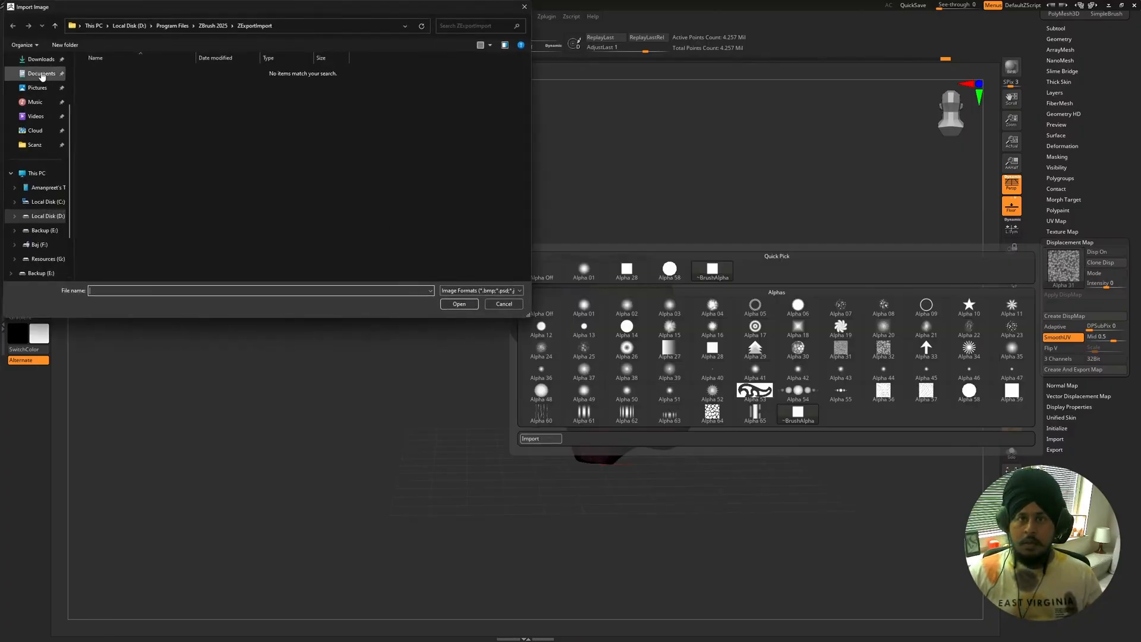
click(41, 59)
double_click(110, 100)
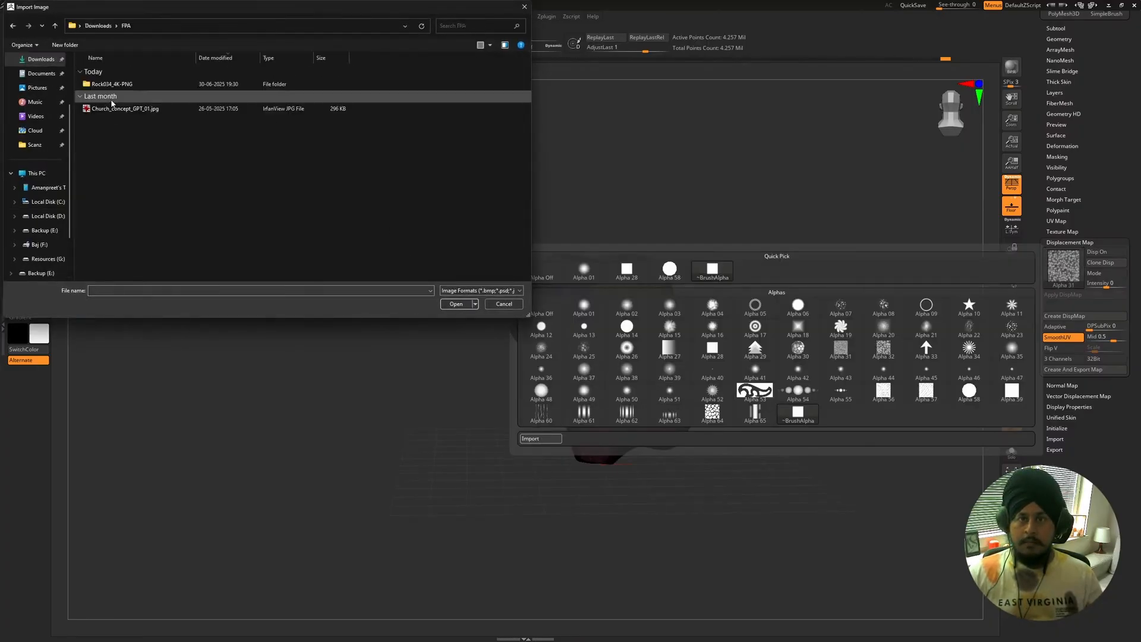
double_click(108, 84)
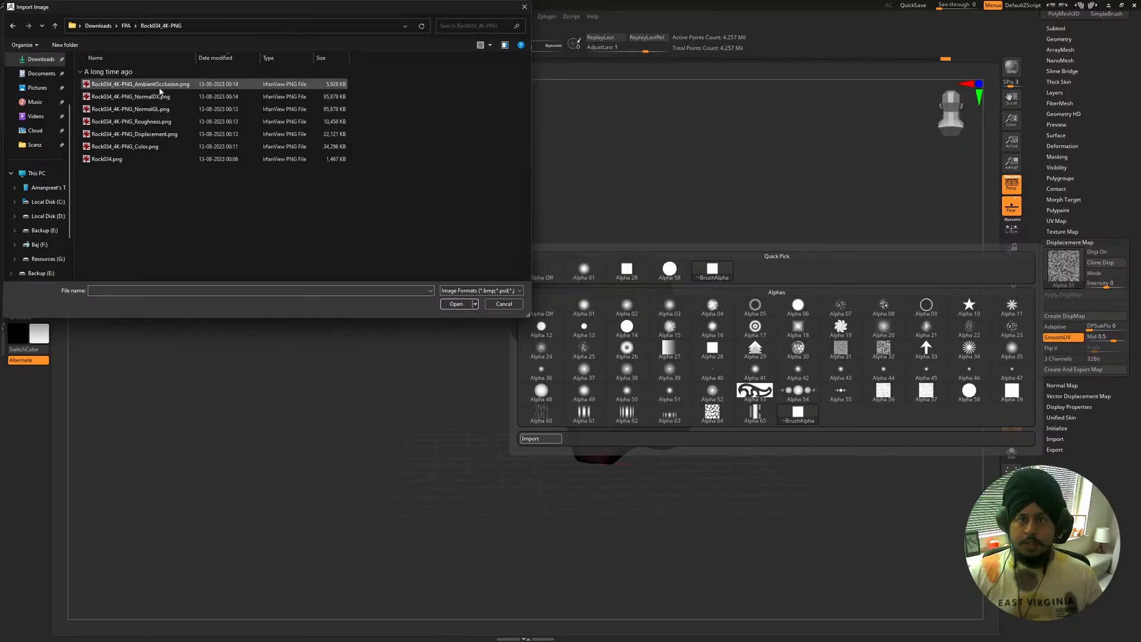
double_click(148, 136)
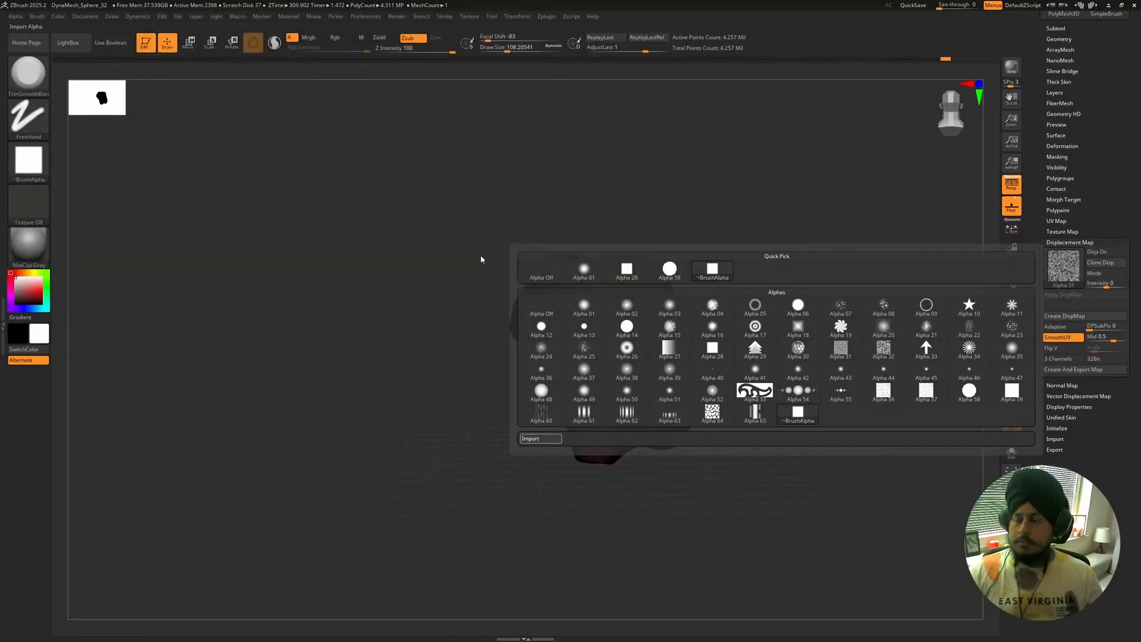
Hide the polyframe on the rock and turn on the displacement map display.
alt+drag(747, 227, 713, 261)
key(shift+f)
click(1097, 251)
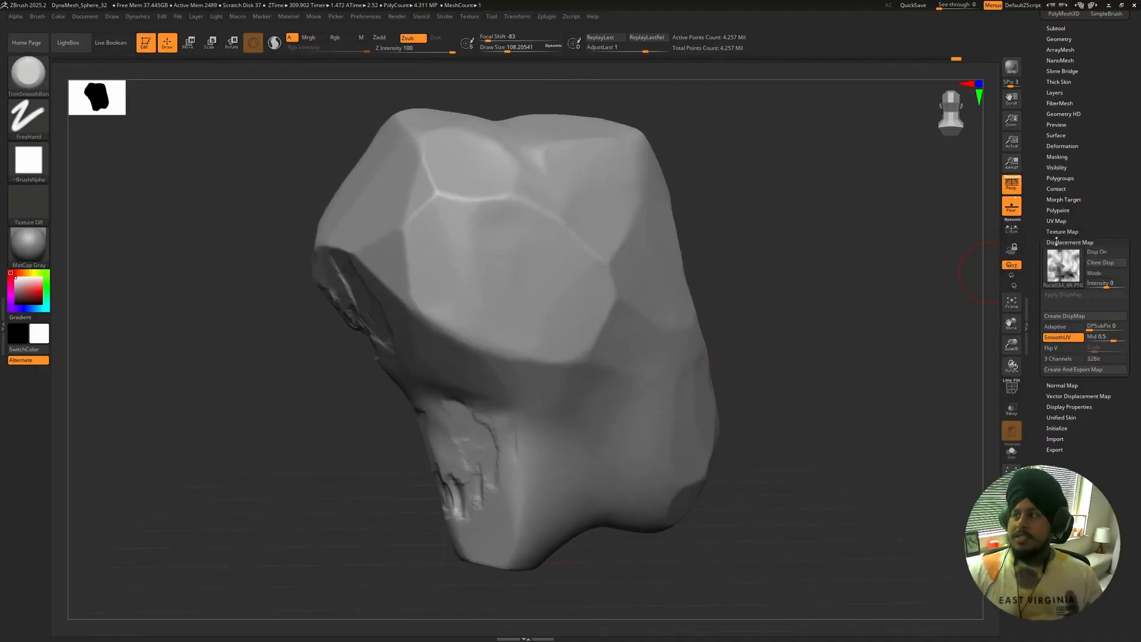
Assign Texture 28 as the rock's texture map.
click(1059, 232)
click(1055, 257)
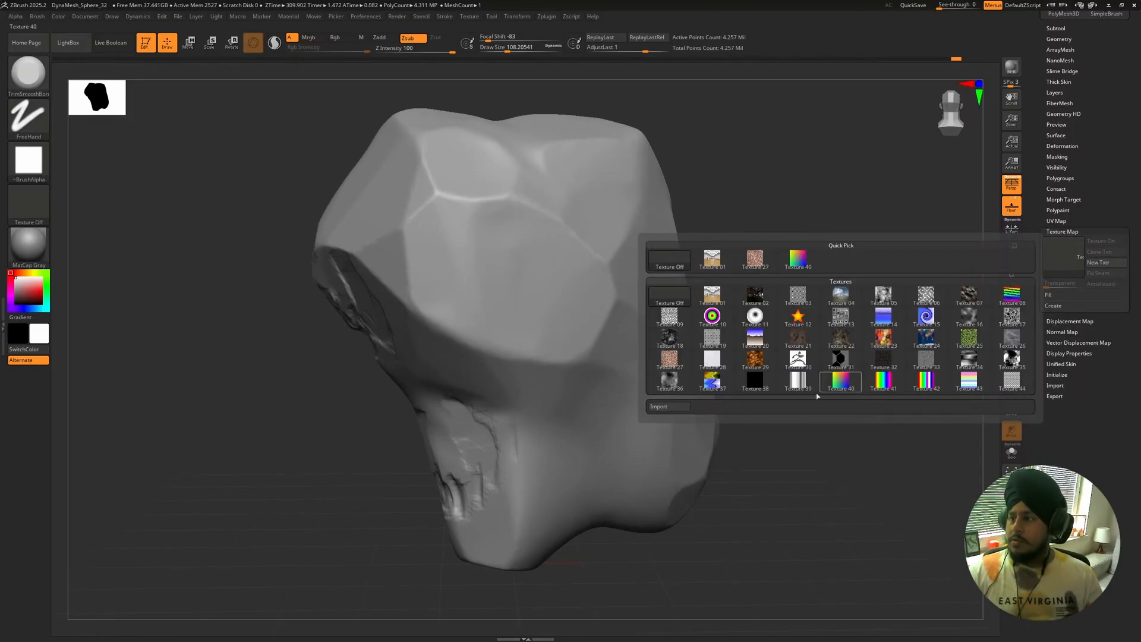
click(723, 368)
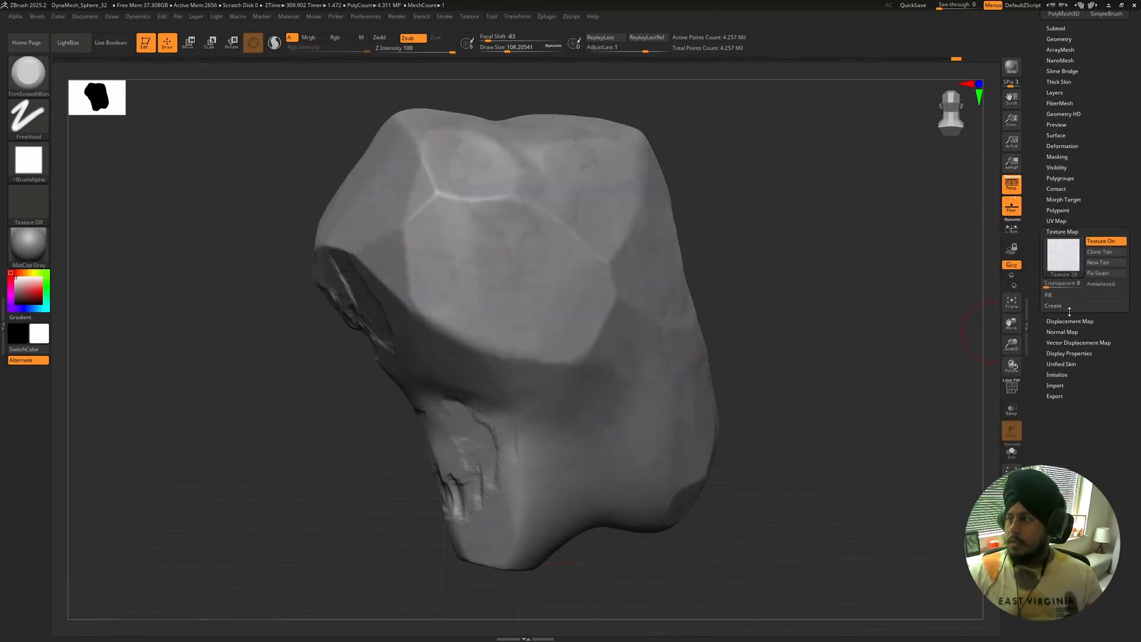
Set the displacement map intensity to 0.1 and inspect the surface detail around the rock.
click(1055, 321)
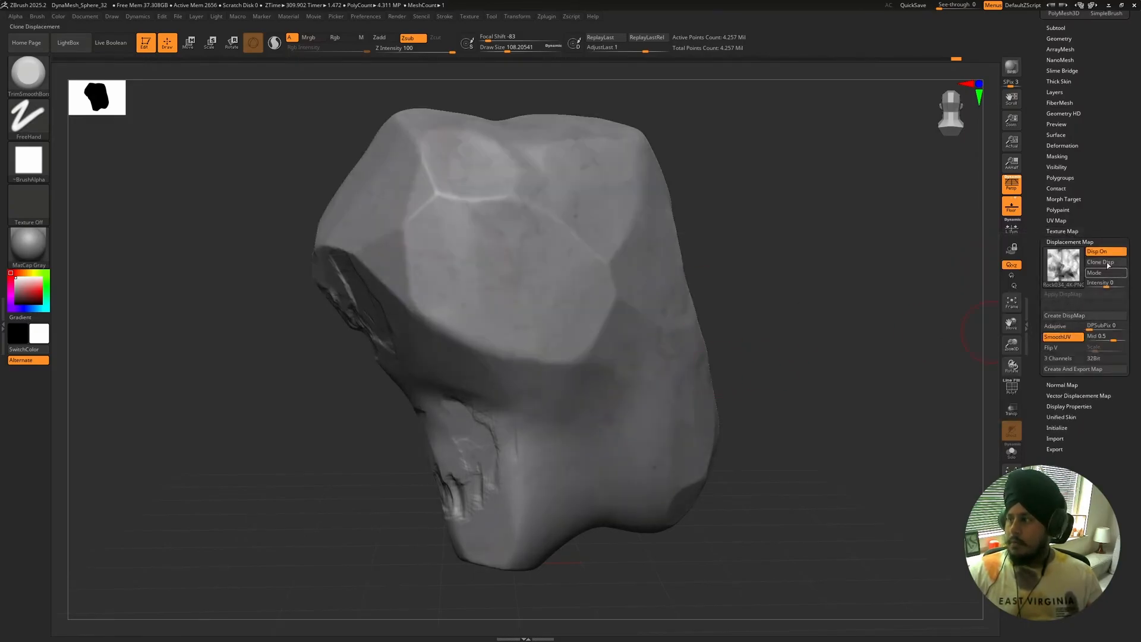
click(1100, 282)
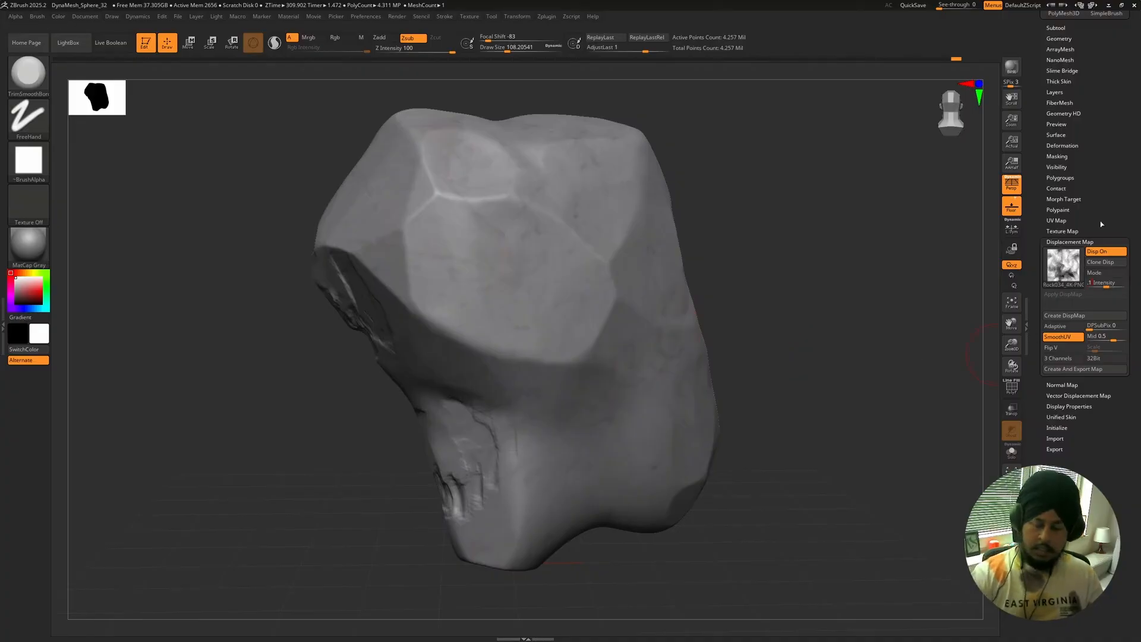
text(.1)
key(Return)
drag(977, 353, 457, 298)
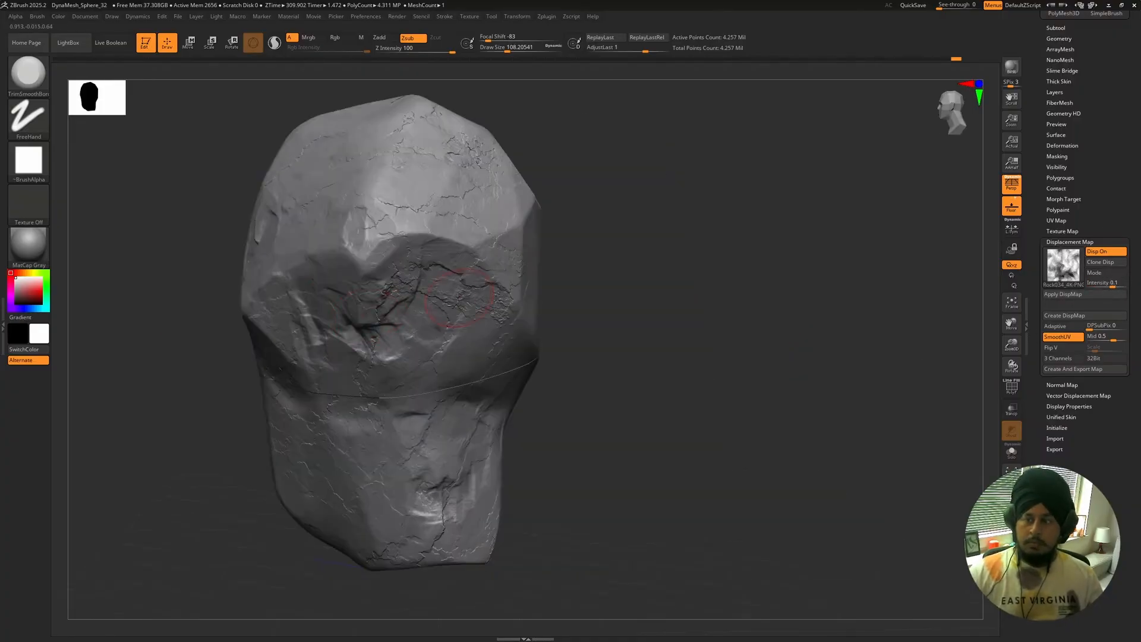
drag(708, 213, 594, 202)
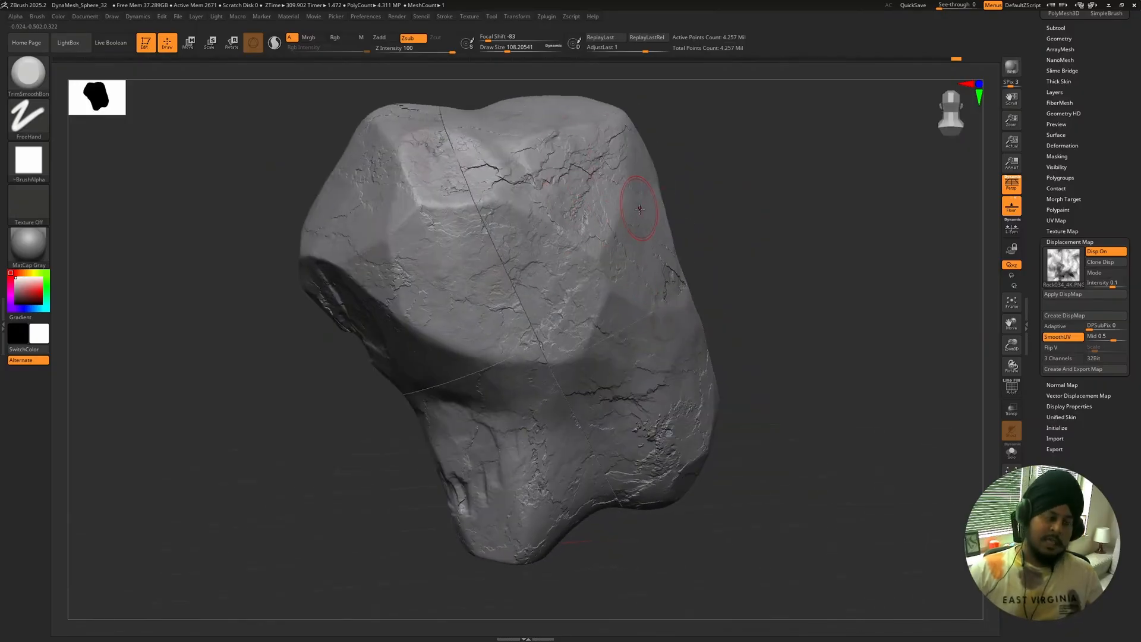
Try to apply the displacement map at 0.1 intensity to the rock's geometry and check the UV seams.
scroll(776, 182, up, 5)
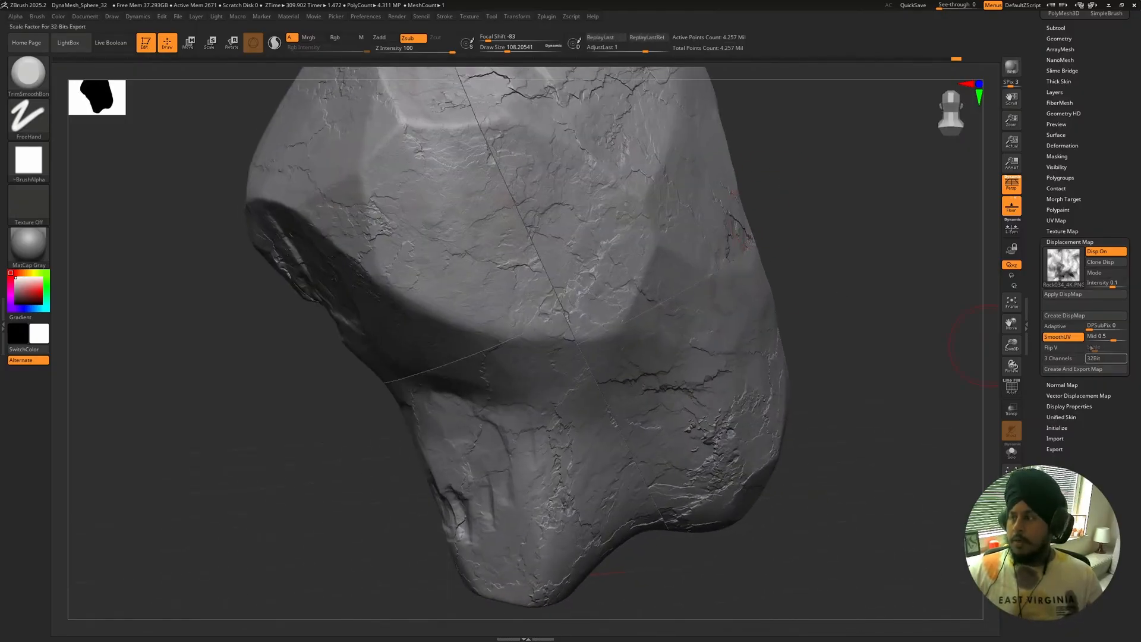
click(1063, 294)
drag(842, 170, 618, 370)
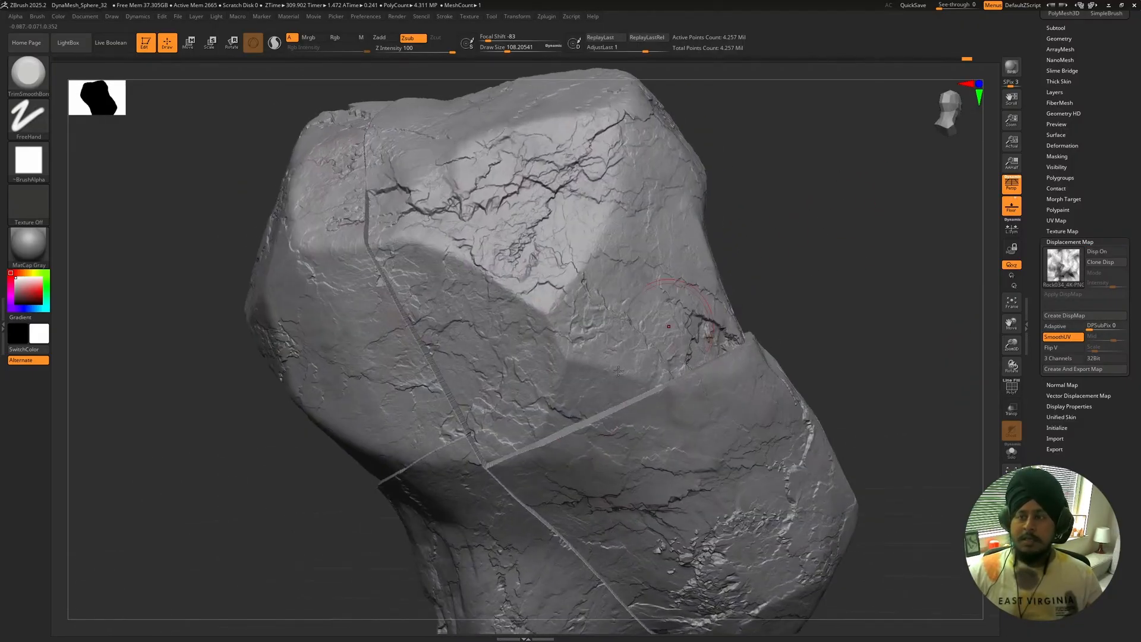
alt+drag(855, 228, 810, 204)
Set the displacement map intensity to 0.5 and apply it to the rock's geometry.
click(1097, 251)
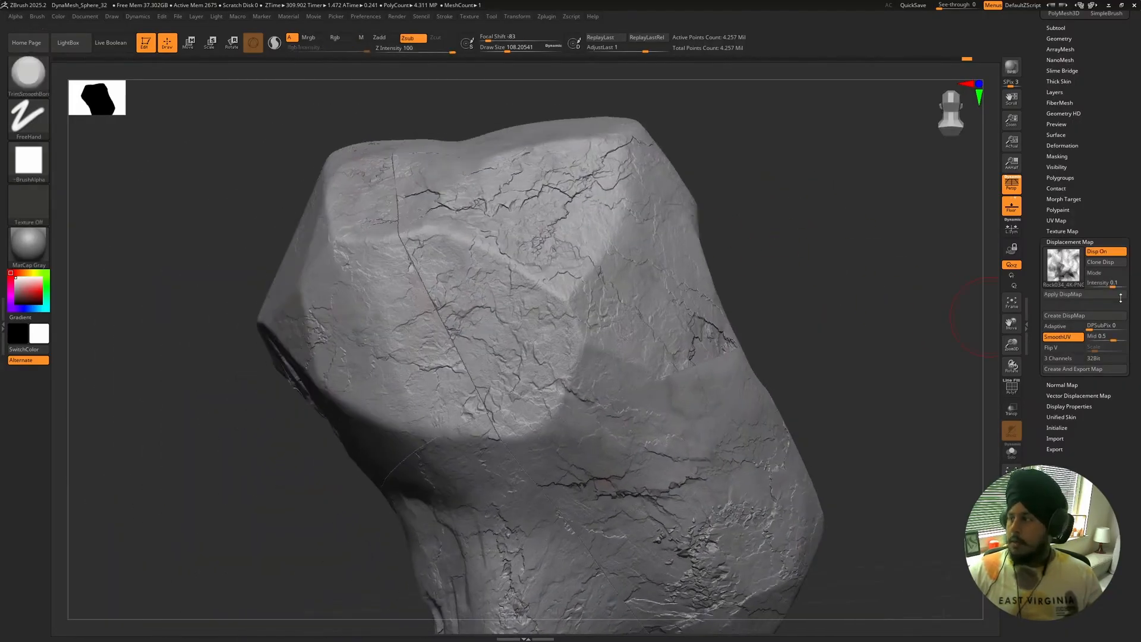
click(1099, 282)
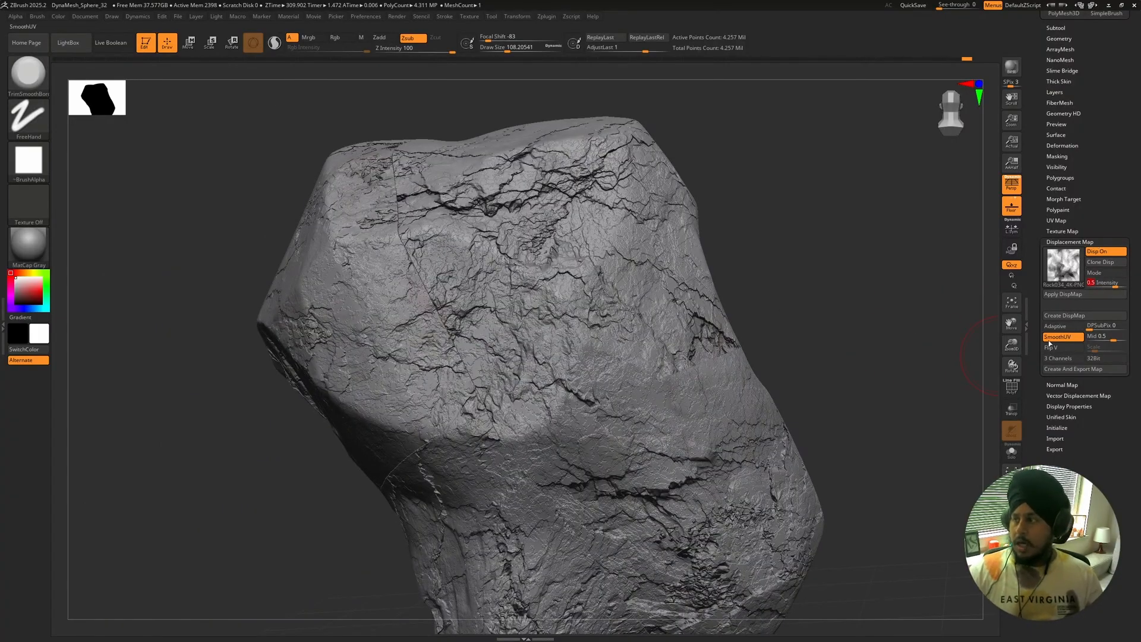
click(1057, 294)
Trim part of the displaced seam on the rock's upper half and update the DynaMesh to rebuild the surface.
mouse_move(839, 187)
mouse_down()
mouse_move(678, 239)
mouse_move(713, 242)
mouse_move(510, 375)
mouse_up()
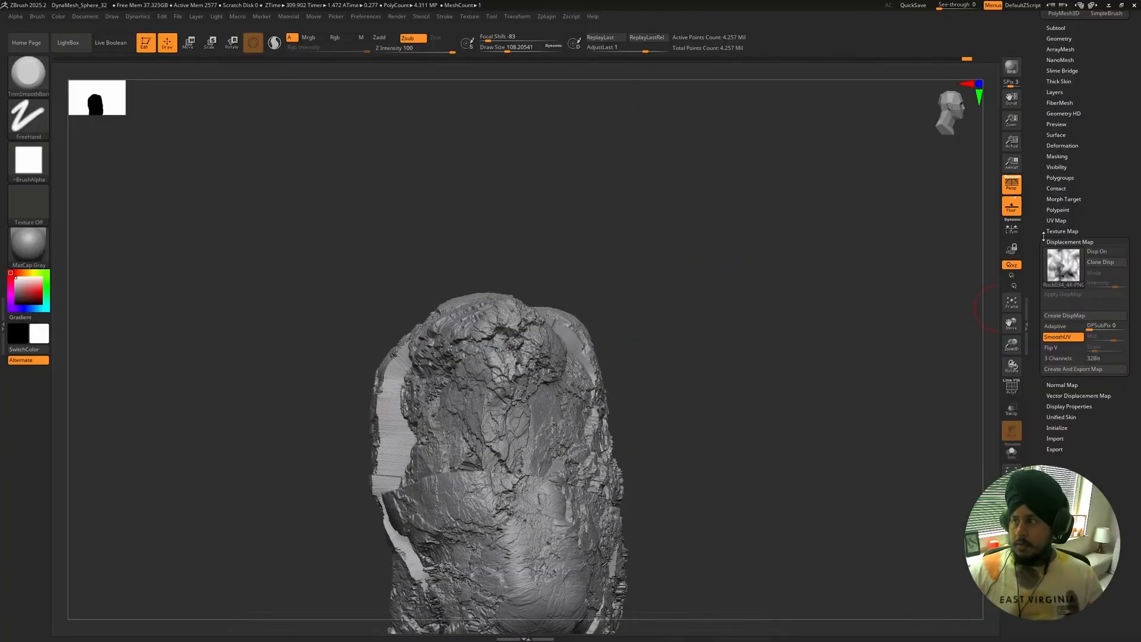
drag(741, 274, 681, 395)
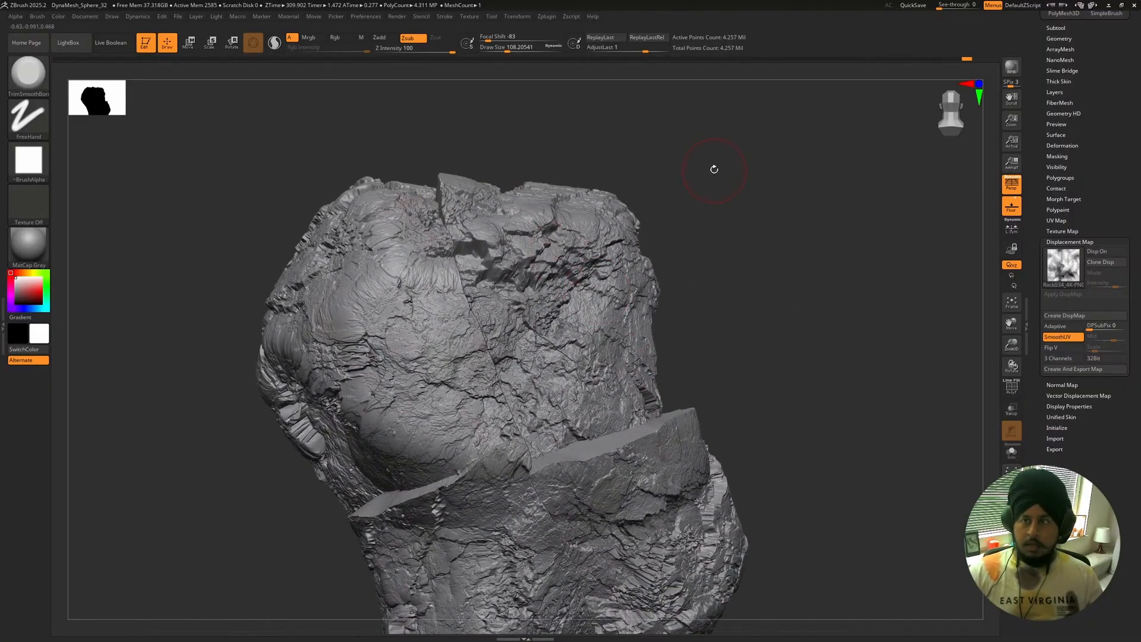
drag(715, 170, 161, 196)
drag(676, 180, 497, 370)
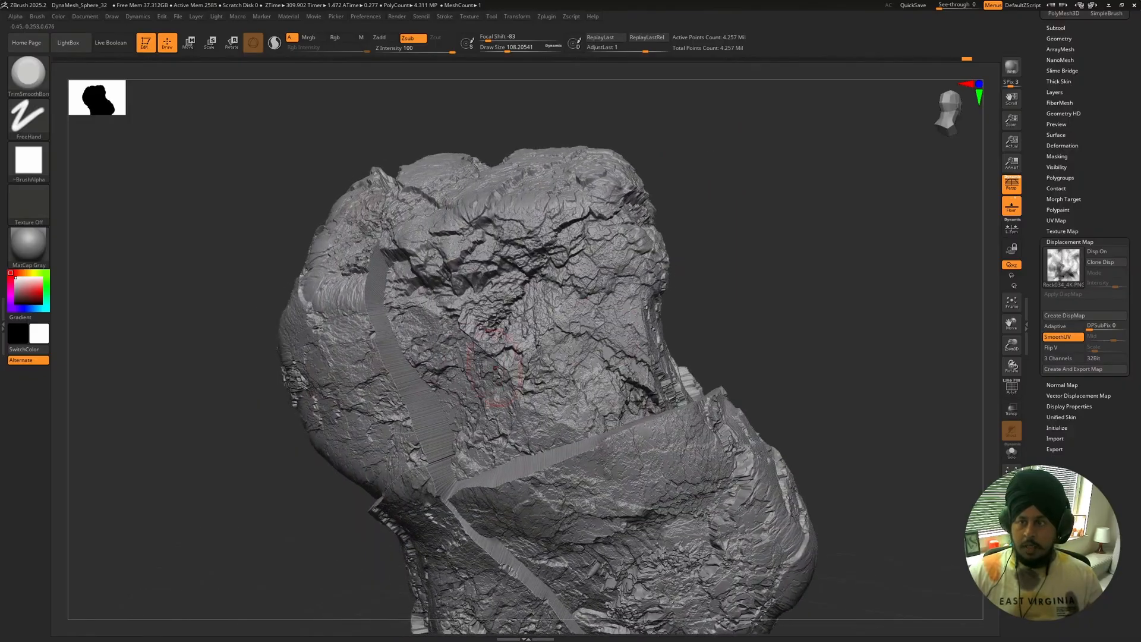
drag(392, 381, 404, 441)
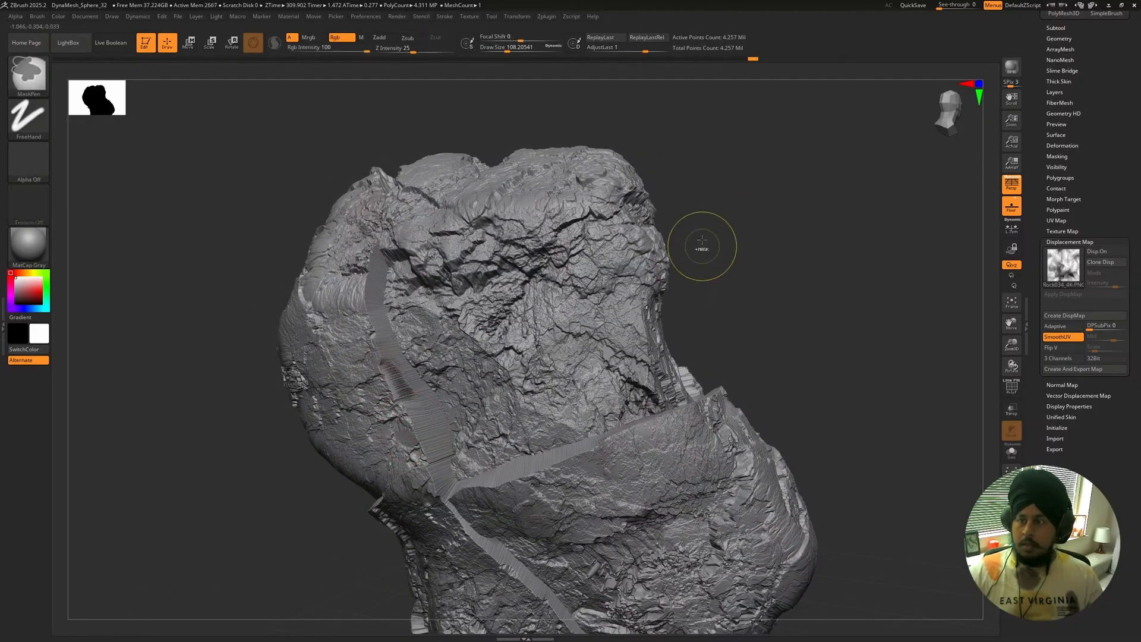
ctrl+drag(748, 230, 763, 266)
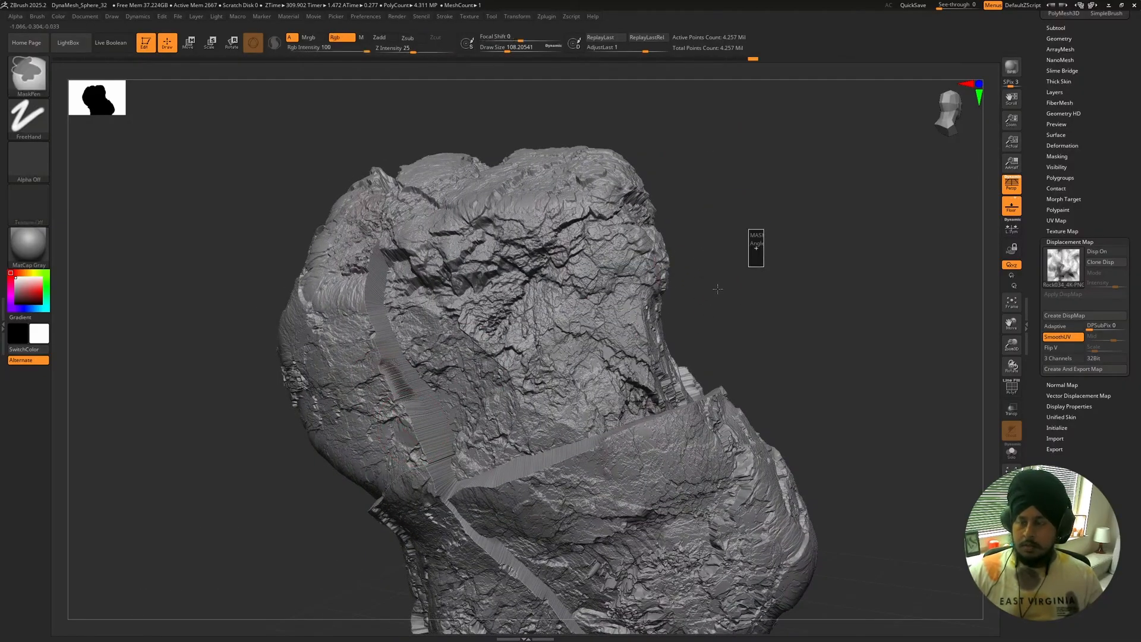
ctrl+drag(727, 287, 682, 290)
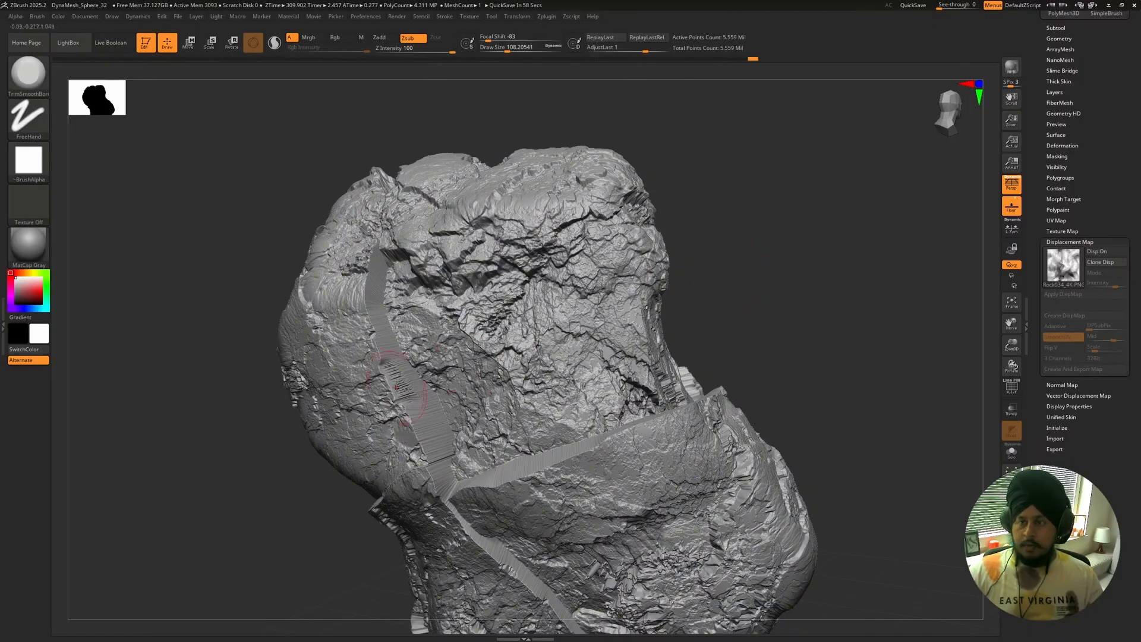
Trim and soften the raised seam running down the rock's upper half with the TrimSmoothBorder brush.
mouse_move(397, 388)
mouse_down()
mouse_move(424, 456)
mouse_move(395, 383)
mouse_move(416, 416)
mouse_move(442, 392)
mouse_move(447, 425)
mouse_move(366, 312)
mouse_move(380, 320)
mouse_move(373, 258)
mouse_move(364, 315)
mouse_up()
alt+drag(772, 187, 701, 260)
drag(701, 261, 766, 259)
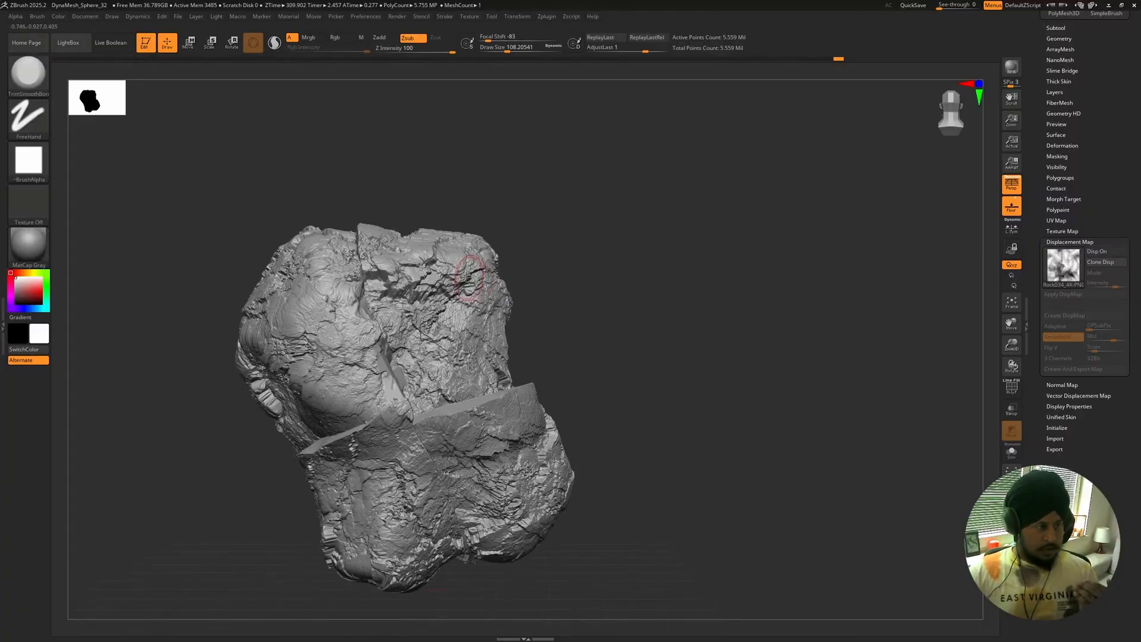
Lower the brush Z Intensity to 20 and flatten a small patch on the rock's upper face.
alt+drag(518, 265, 573, 247)
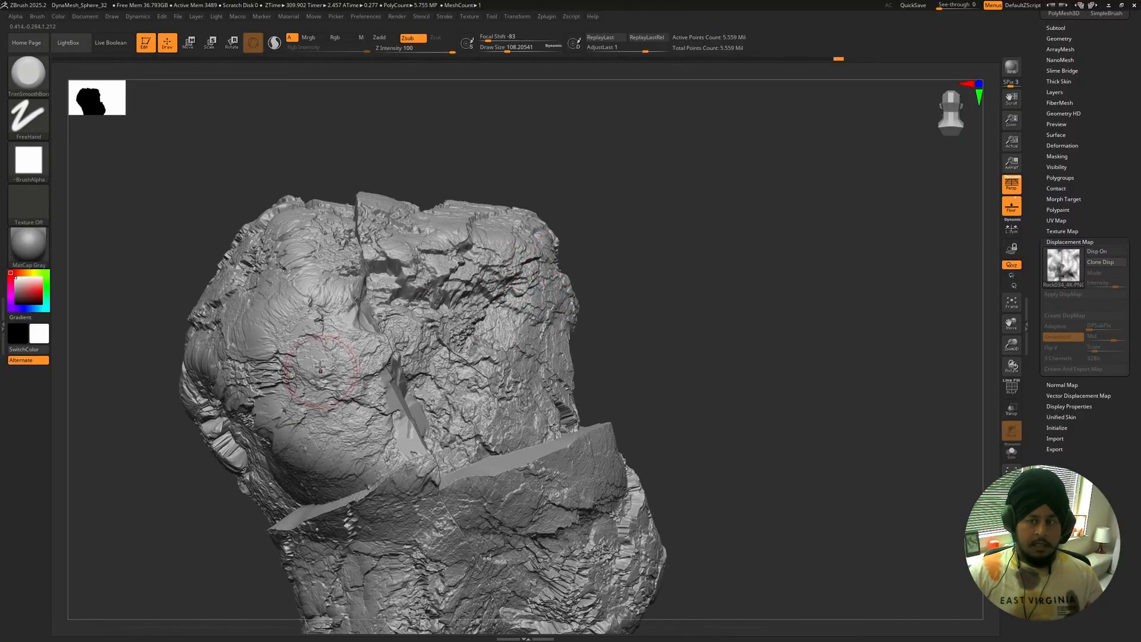
key(space)
click(550, 351)
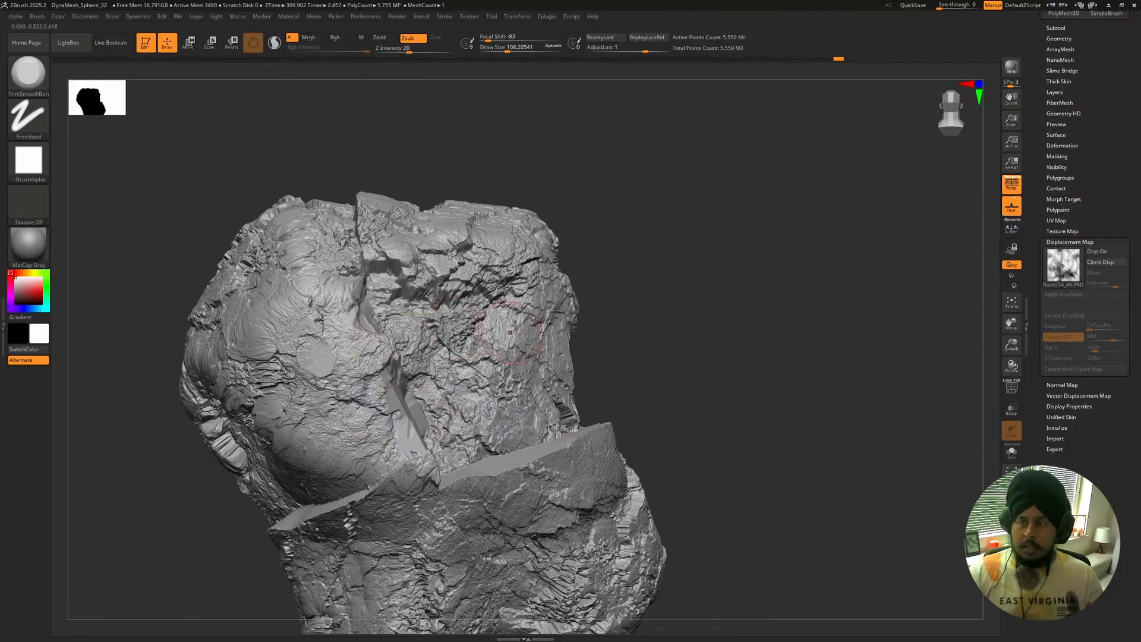
drag(501, 330, 505, 336)
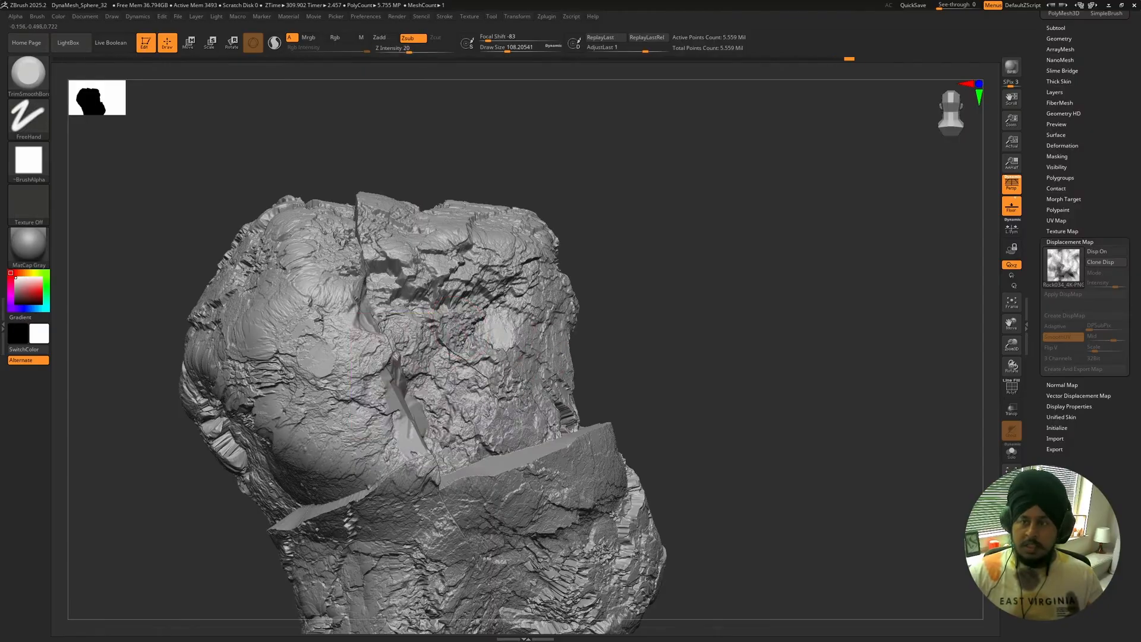
Flatten several rough patches on the rock's upper face beside the vertical seam with the TrimSmoothBorder brush.
drag(417, 335, 413, 348)
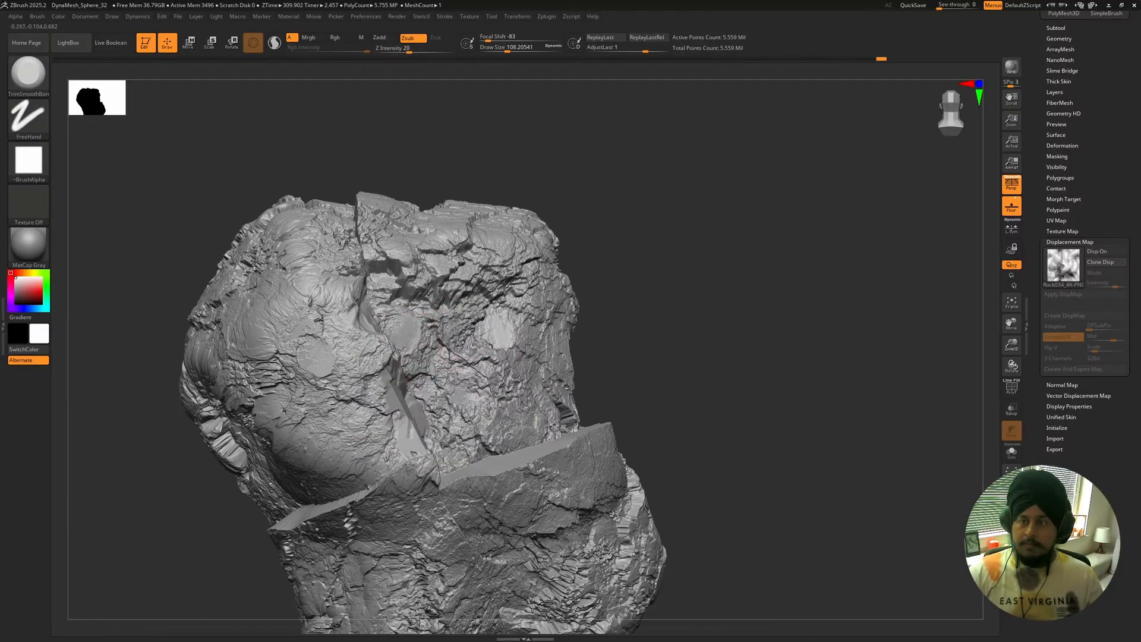
mouse_move(443, 397)
mouse_down()
mouse_move(433, 369)
mouse_move(458, 357)
mouse_move(463, 410)
mouse_move(509, 438)
mouse_up()
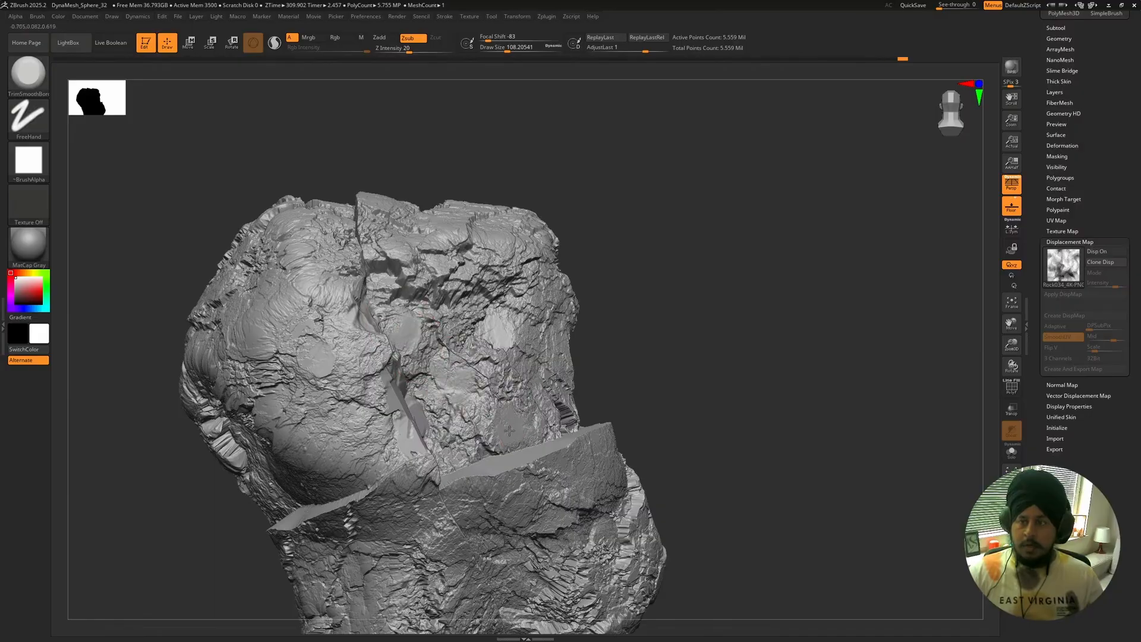
alt+drag(674, 321, 683, 410)
mouse_move(434, 381)
mouse_down()
mouse_move(455, 395)
mouse_move(452, 410)
mouse_up()
mouse_move(379, 430)
mouse_down()
mouse_move(400, 464)
mouse_move(378, 484)
mouse_up()
Trim the flat ledge of the horizontal seam where it meets the vertical crack at the middle of the rock.
alt+drag(659, 337, 570, 405)
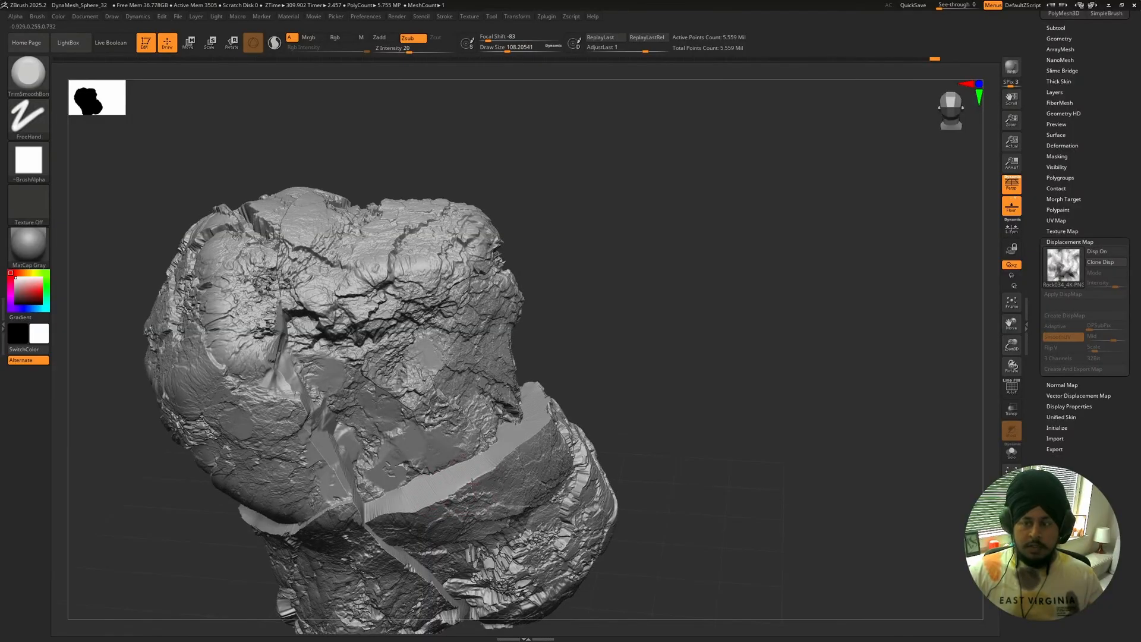
drag(470, 476, 467, 485)
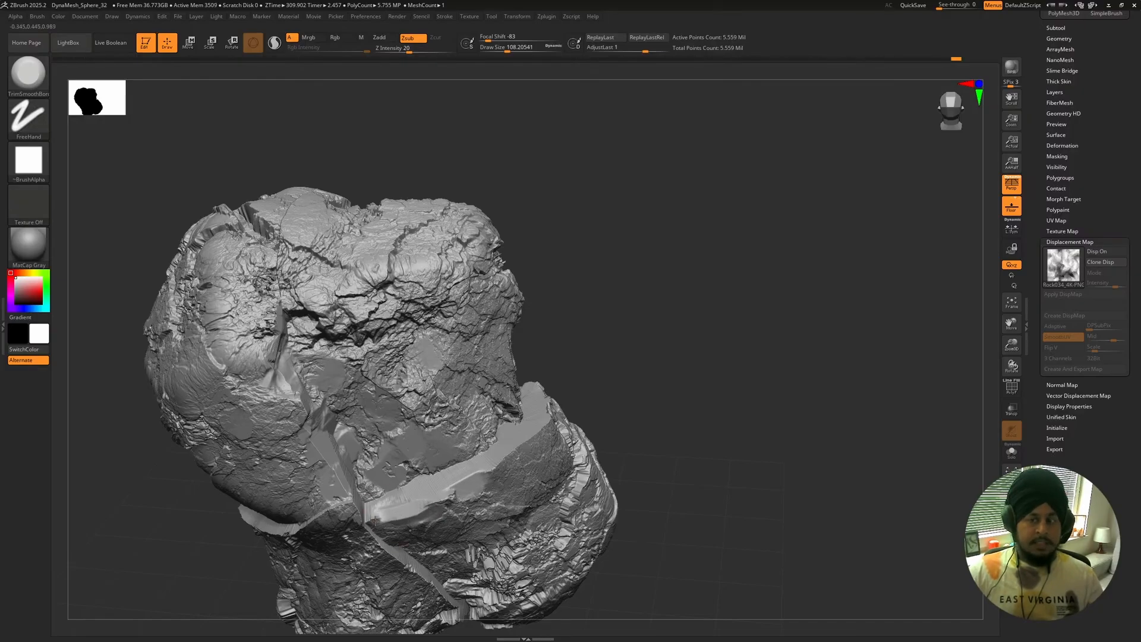
mouse_move(375, 520)
mouse_down()
mouse_move(423, 501)
mouse_move(444, 459)
mouse_move(362, 497)
mouse_up()
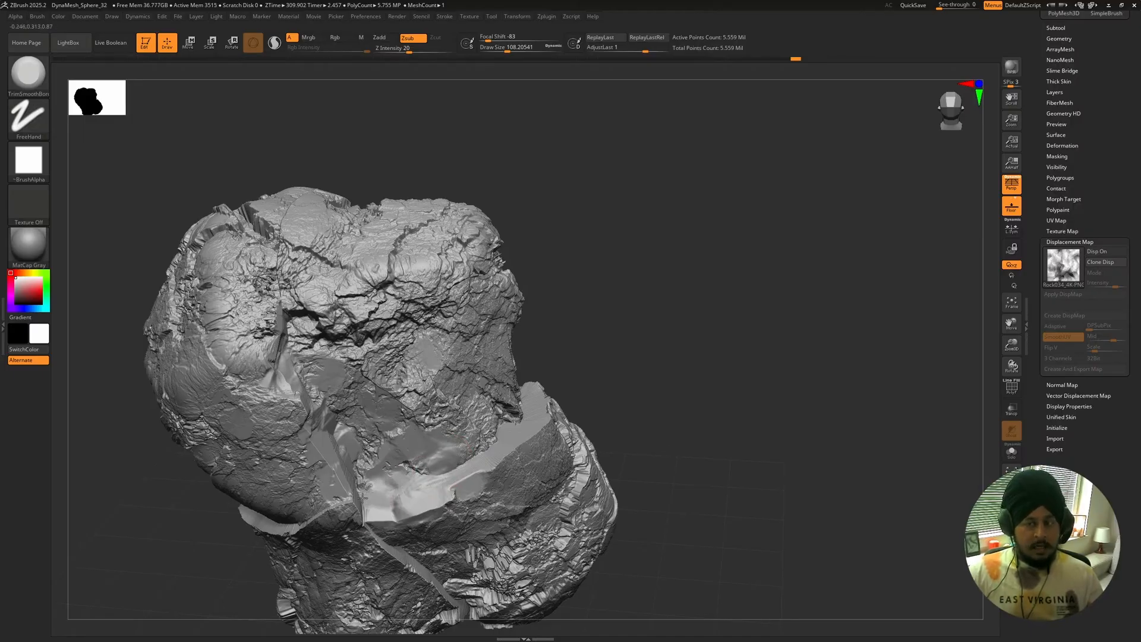
Raise the brush Z Intensity to 51 and cut down the ledge and the seam junction just below it.
right_drag(437, 471, 485, 474)
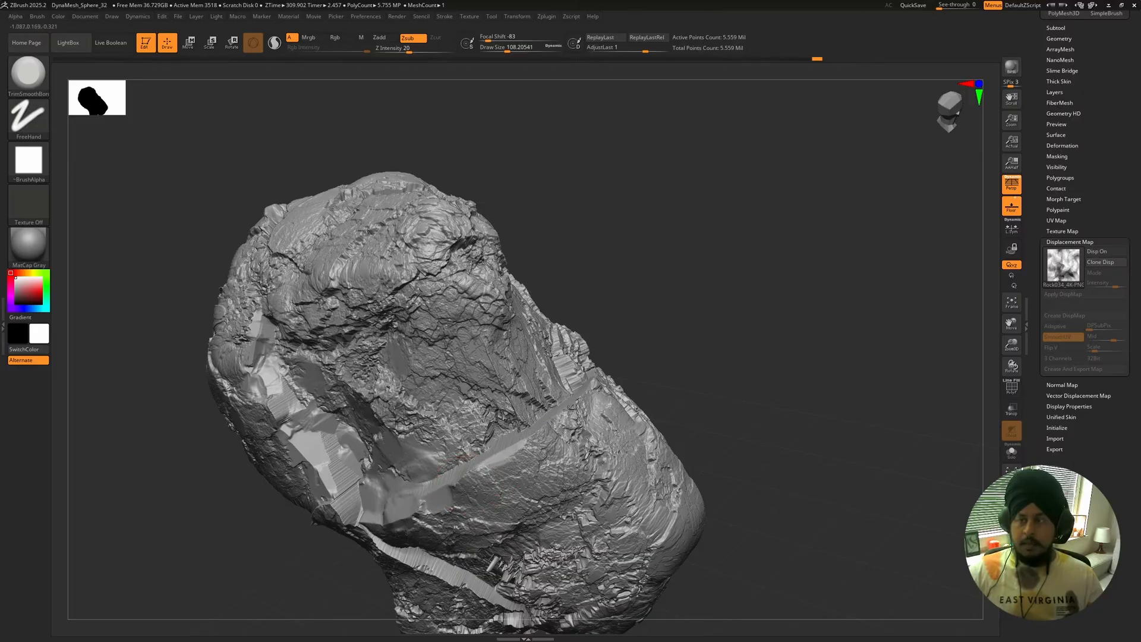
key(space)
drag(660, 393, 678, 392)
mouse_move(511, 455)
mouse_down()
mouse_move(567, 419)
mouse_move(562, 439)
mouse_move(467, 443)
mouse_move(439, 469)
mouse_up()
drag(624, 268, 564, 315)
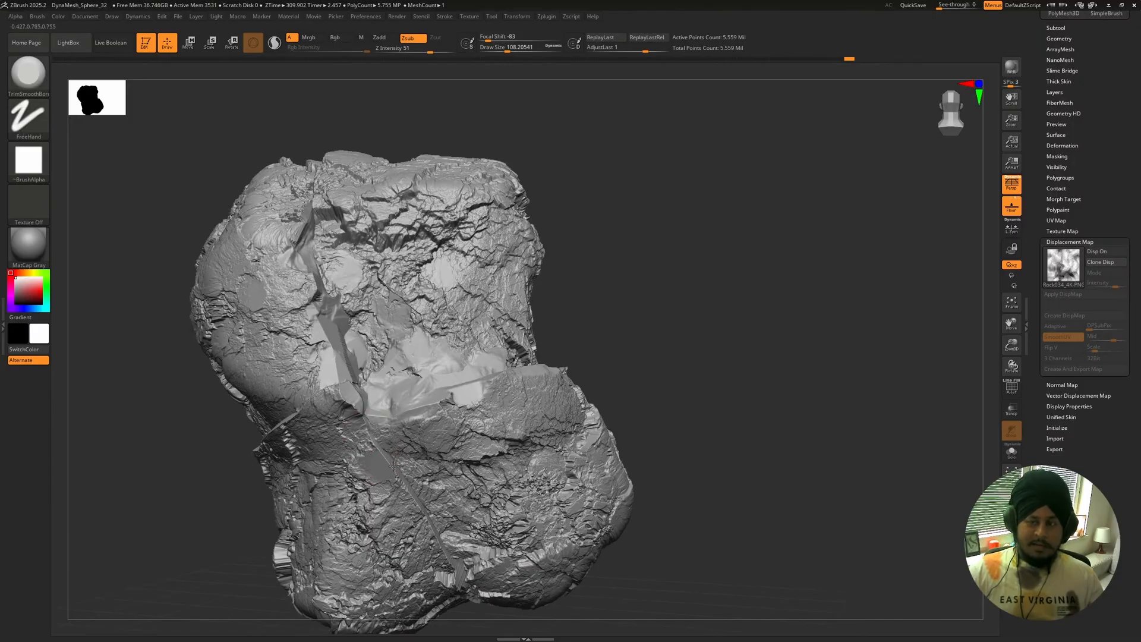
mouse_move(388, 476)
mouse_down()
mouse_move(365, 445)
mouse_move(327, 452)
mouse_up()
mouse_move(311, 413)
mouse_down()
mouse_move(324, 389)
mouse_move(310, 409)
mouse_up()
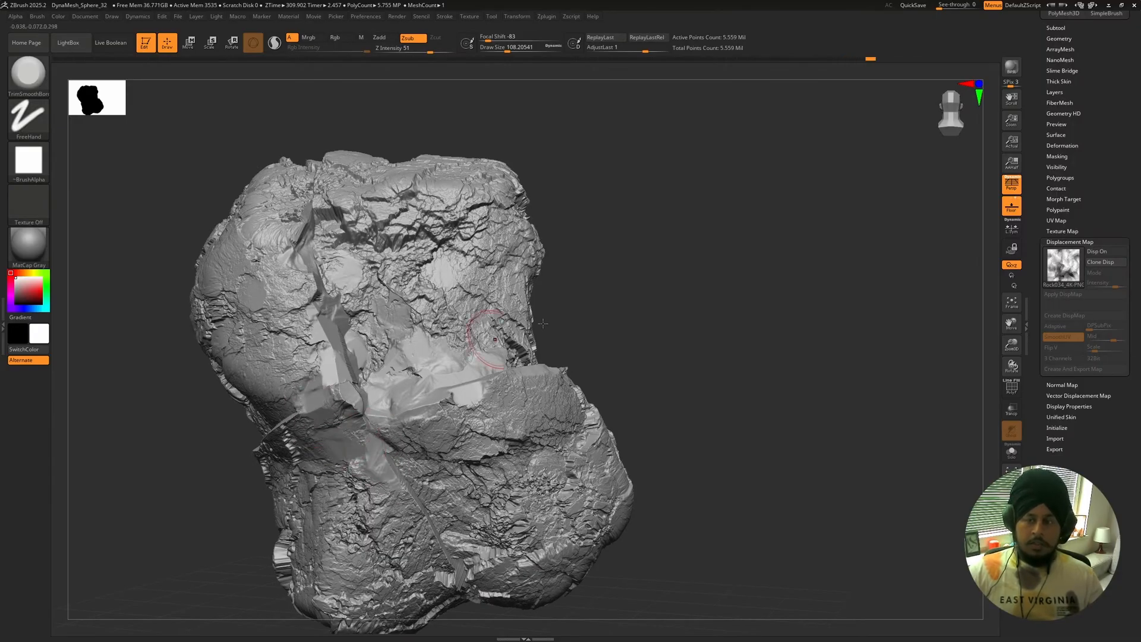
Trim the horizontal seam on the rock's side face and update the DynaMesh to rebuild the surface.
drag(573, 332, 659, 350)
mouse_move(276, 428)
mouse_down()
mouse_move(190, 455)
mouse_move(207, 452)
mouse_up()
key(shift)
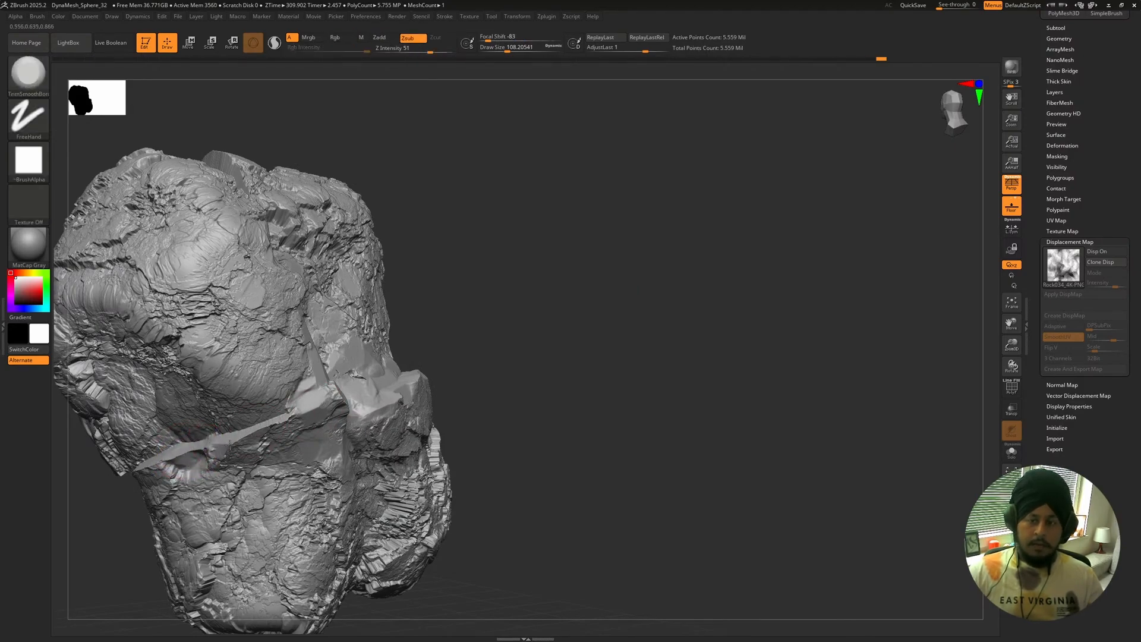
key(ctrl)
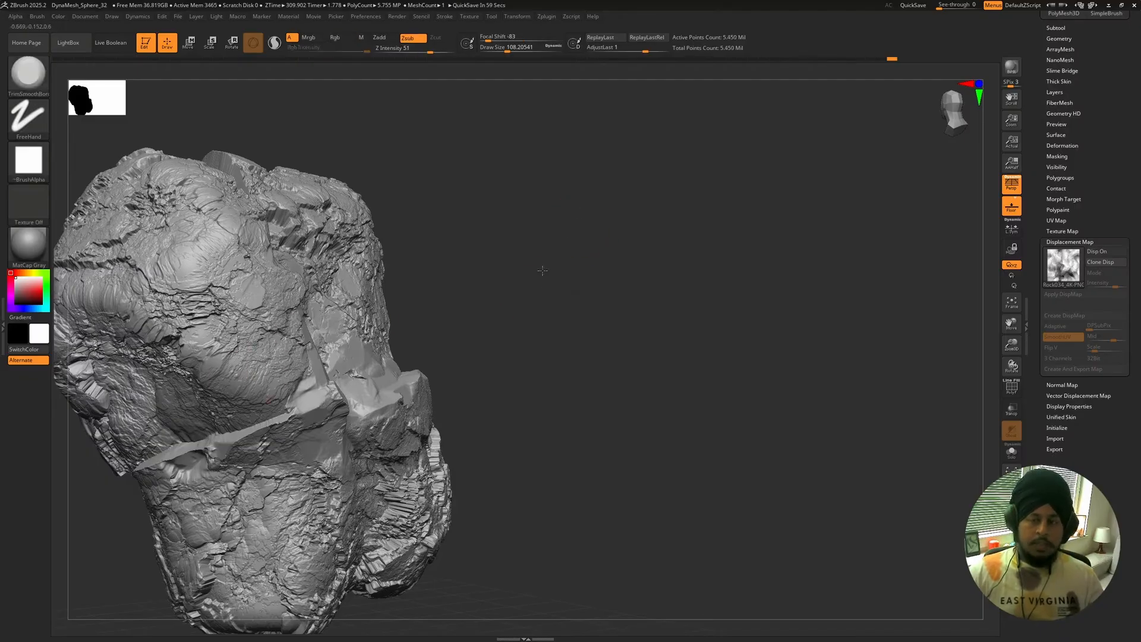
Carve broad flat facets into the bulging side of the rock above the horizontal seam.
drag(543, 271, 463, 275)
mouse_move(237, 377)
mouse_down()
mouse_move(259, 397)
mouse_move(220, 381)
mouse_move(250, 404)
mouse_move(249, 338)
mouse_move(264, 365)
mouse_move(243, 366)
mouse_up()
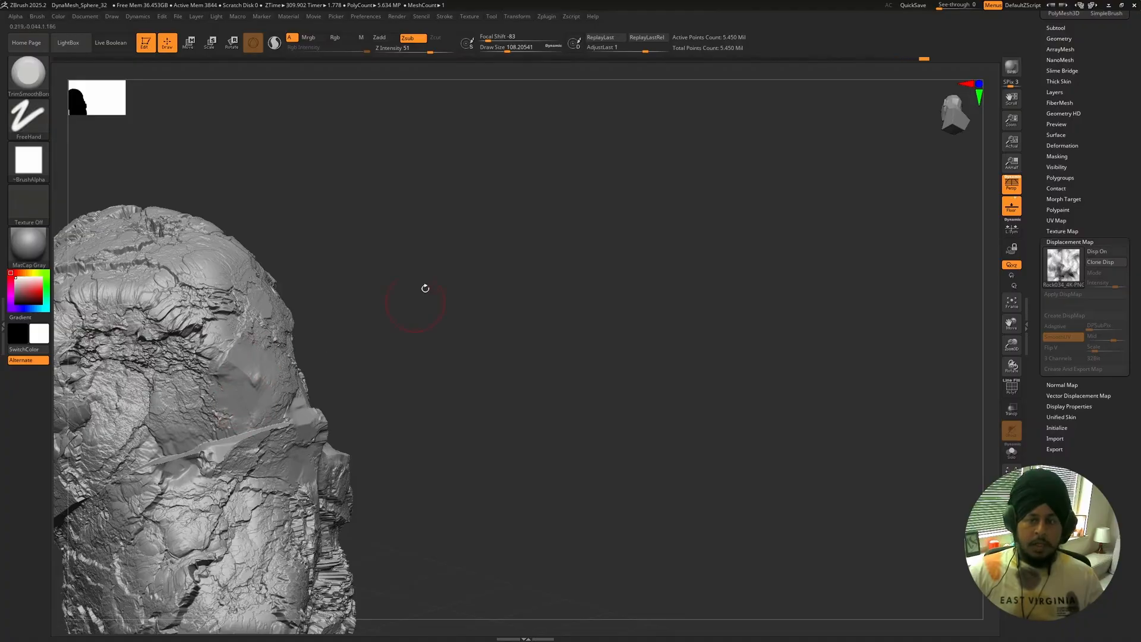
drag(425, 288, 395, 321)
mouse_move(267, 312)
mouse_down()
mouse_move(279, 300)
mouse_move(266, 295)
mouse_up()
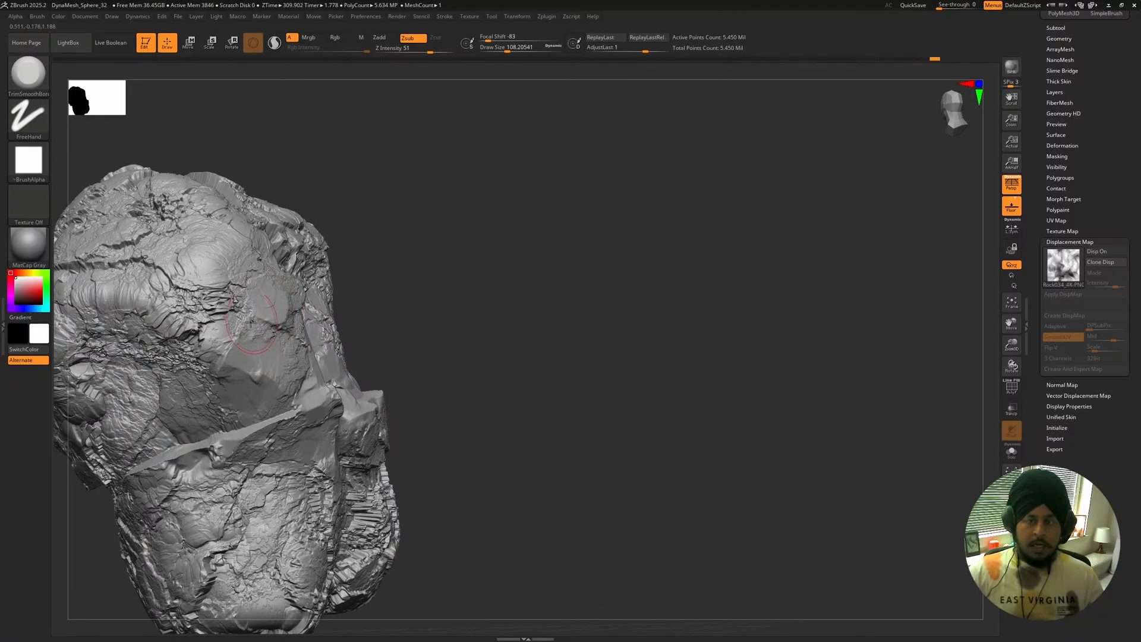
alt+drag(455, 252, 476, 315)
drag(552, 309, 487, 315)
drag(351, 357, 389, 370)
Reduce the brush Draw Size to about 37 and flatten the rough surface beside the vertical crack.
key(space)
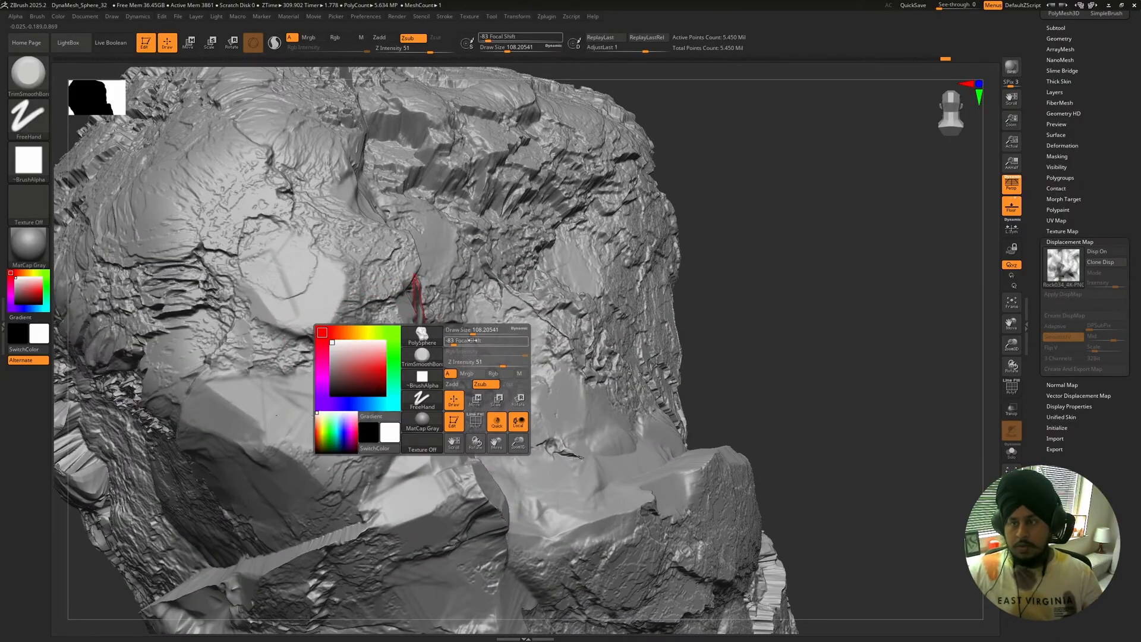
drag(473, 333, 462, 333)
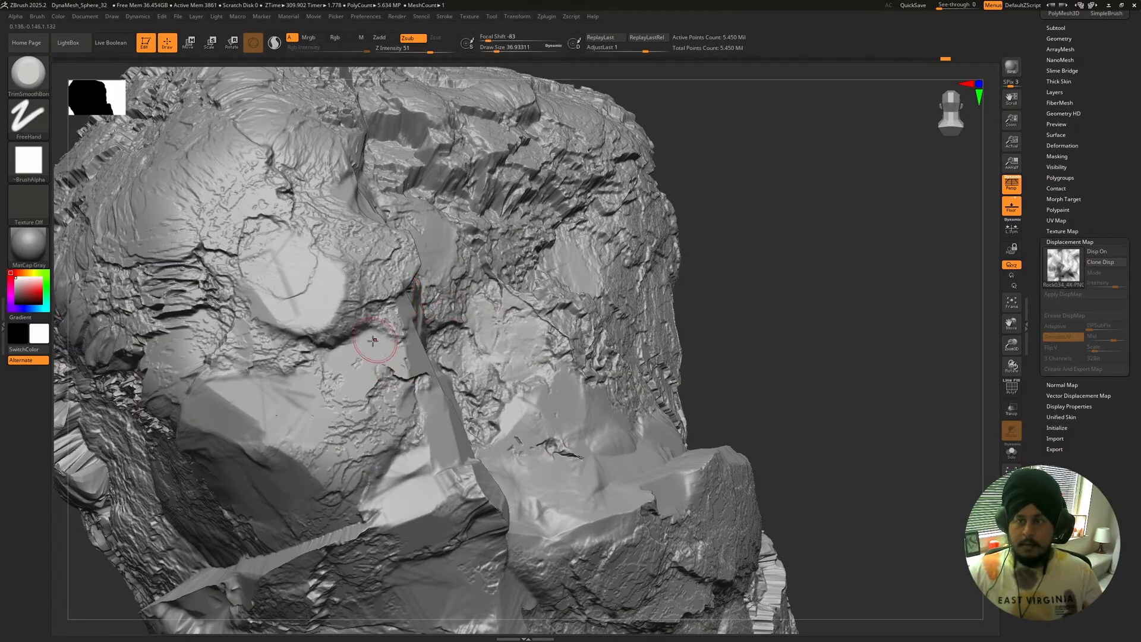
mouse_move(372, 340)
mouse_down()
mouse_move(370, 328)
mouse_move(349, 328)
mouse_move(253, 358)
mouse_move(283, 369)
mouse_move(278, 393)
mouse_move(292, 391)
mouse_move(351, 331)
mouse_up()
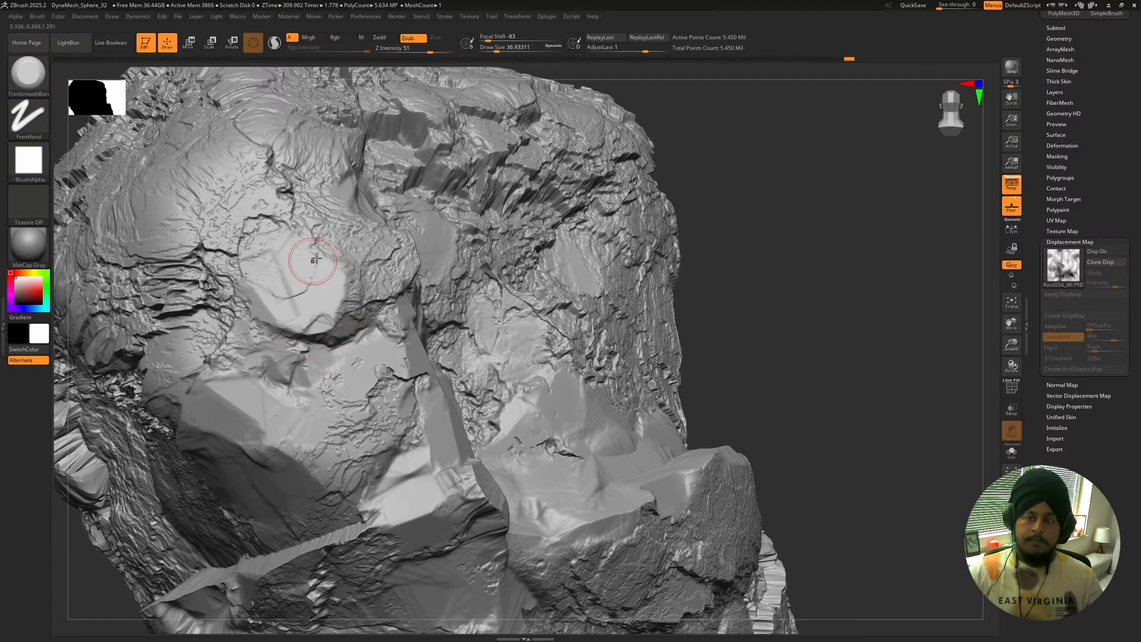
drag(343, 240, 373, 240)
Lower the brush Z Intensity to 19 and blend the edges around the large facet beside the vertical crack.
key(space)
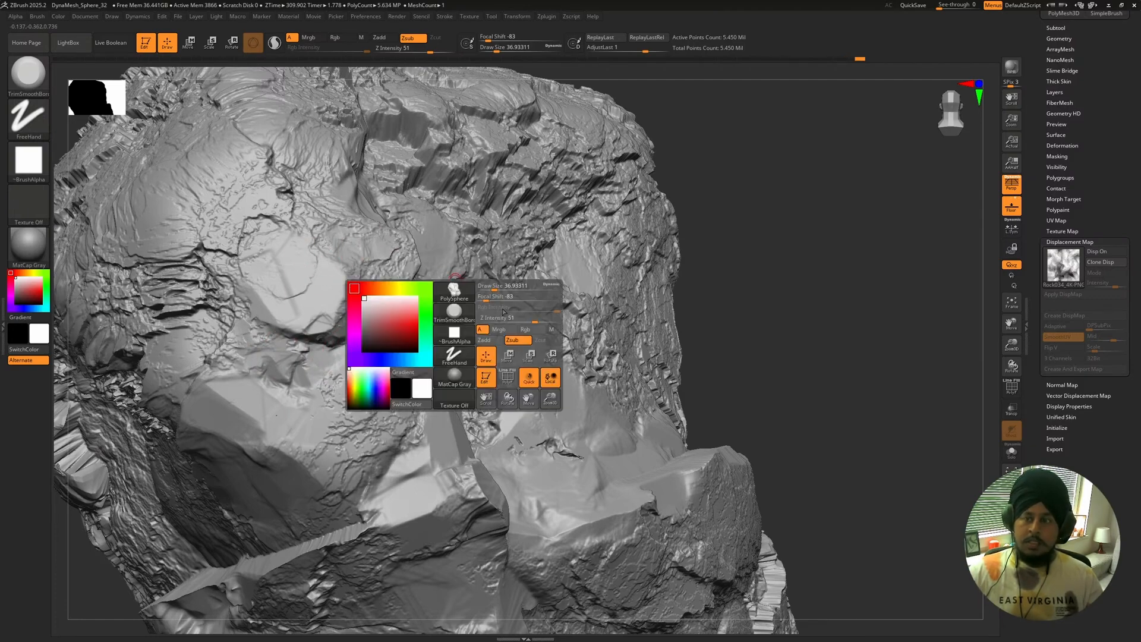
drag(529, 320, 514, 321)
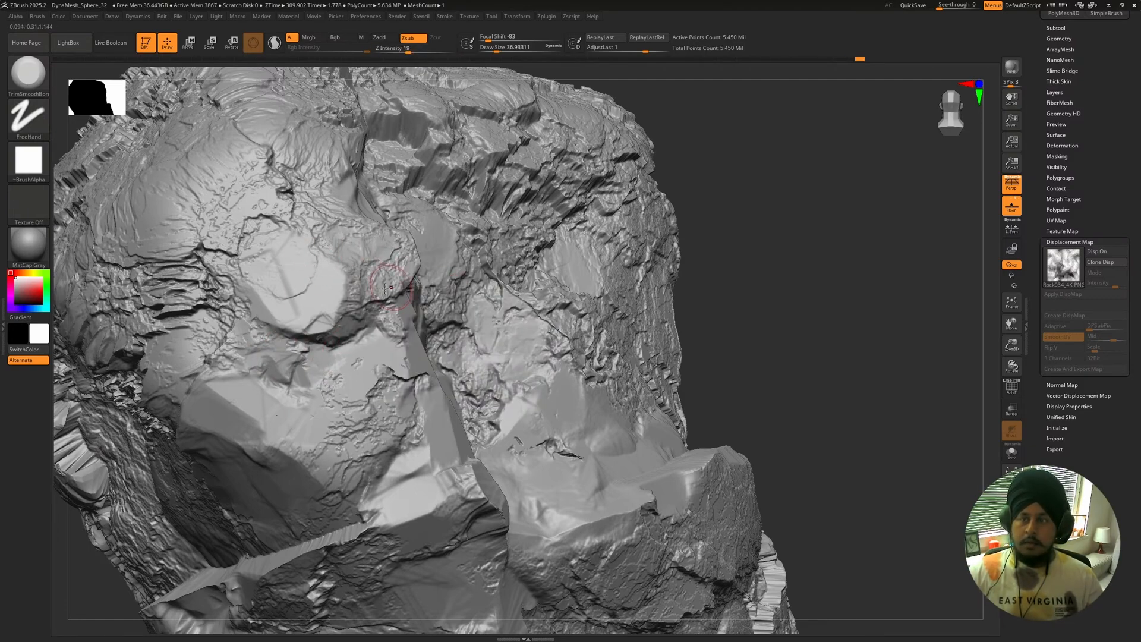
mouse_move(344, 286)
mouse_down()
mouse_move(412, 249)
mouse_move(377, 257)
mouse_up()
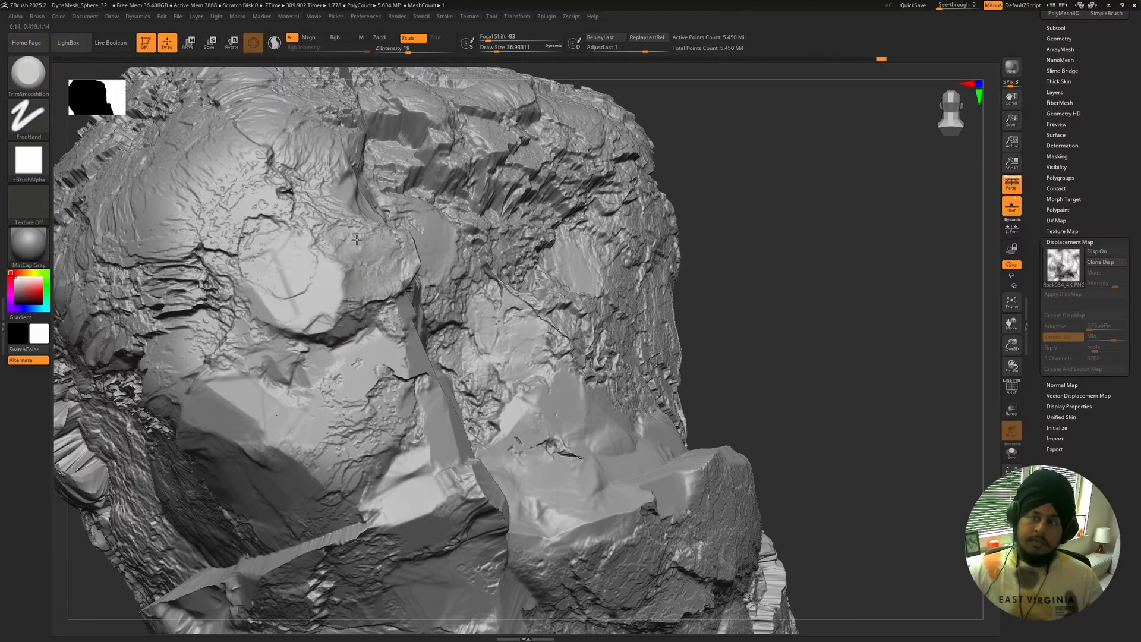
mouse_move(300, 254)
mouse_down()
mouse_move(236, 224)
mouse_move(217, 195)
mouse_move(209, 217)
mouse_move(286, 218)
mouse_up()
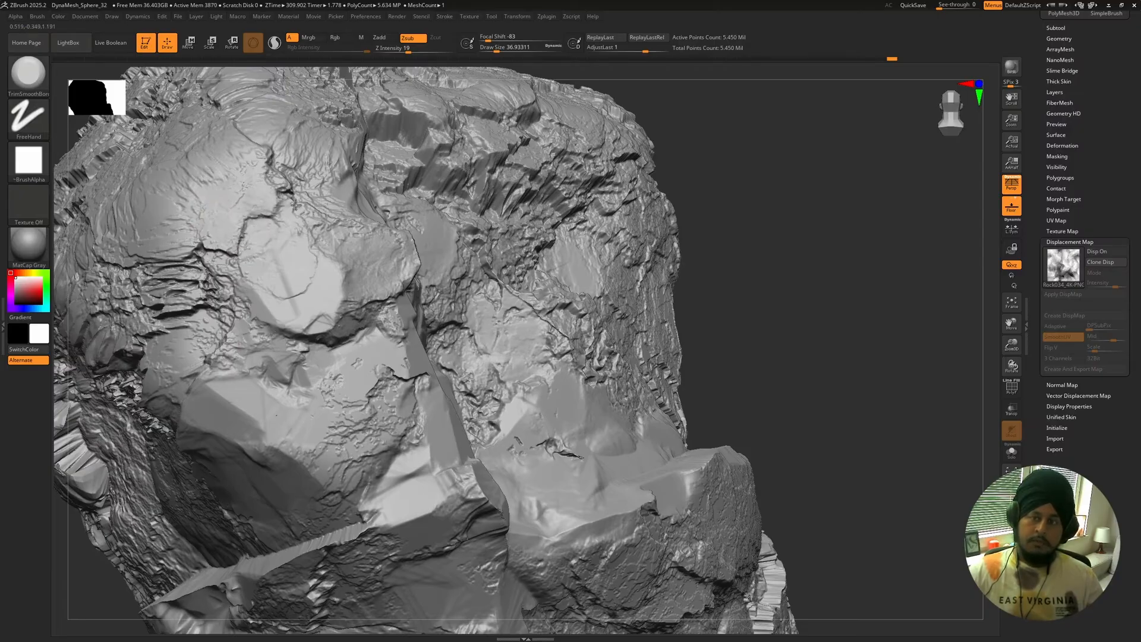
drag(246, 251, 192, 273)
alt+drag(775, 187, 469, 321)
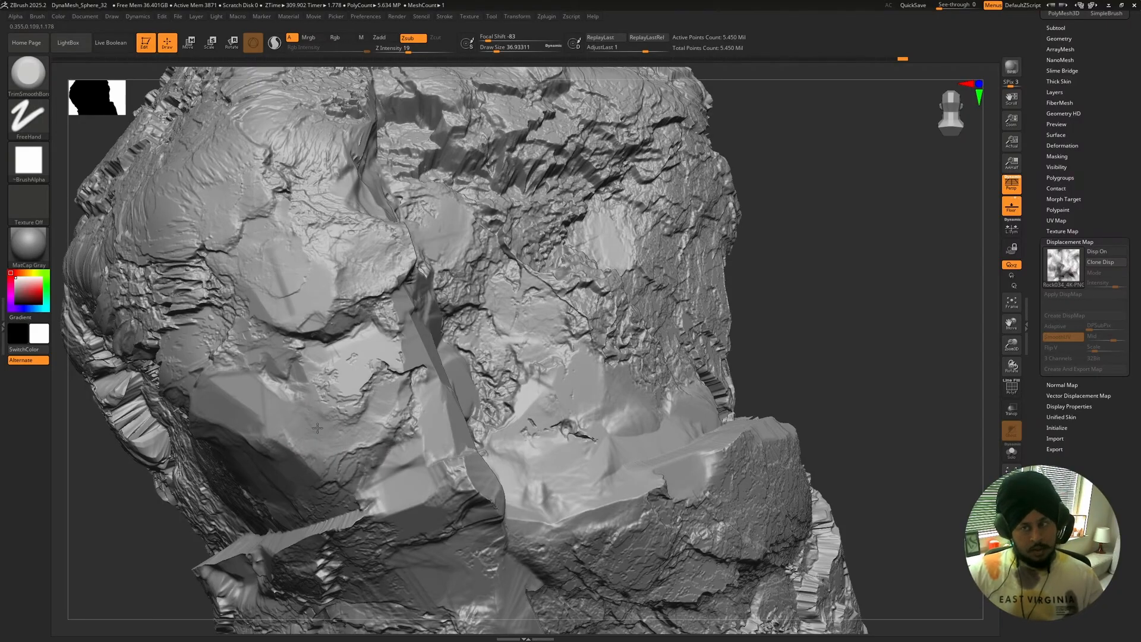
Set the brush Z Intensity to 34 and flatten patches on the rock's side just above the horizontal seam.
mouse_move(877, 291)
mouse_down()
mouse_move(813, 230)
mouse_move(718, 267)
mouse_move(719, 291)
mouse_move(679, 309)
mouse_move(761, 316)
mouse_move(766, 237)
mouse_move(670, 266)
mouse_move(528, 268)
mouse_up()
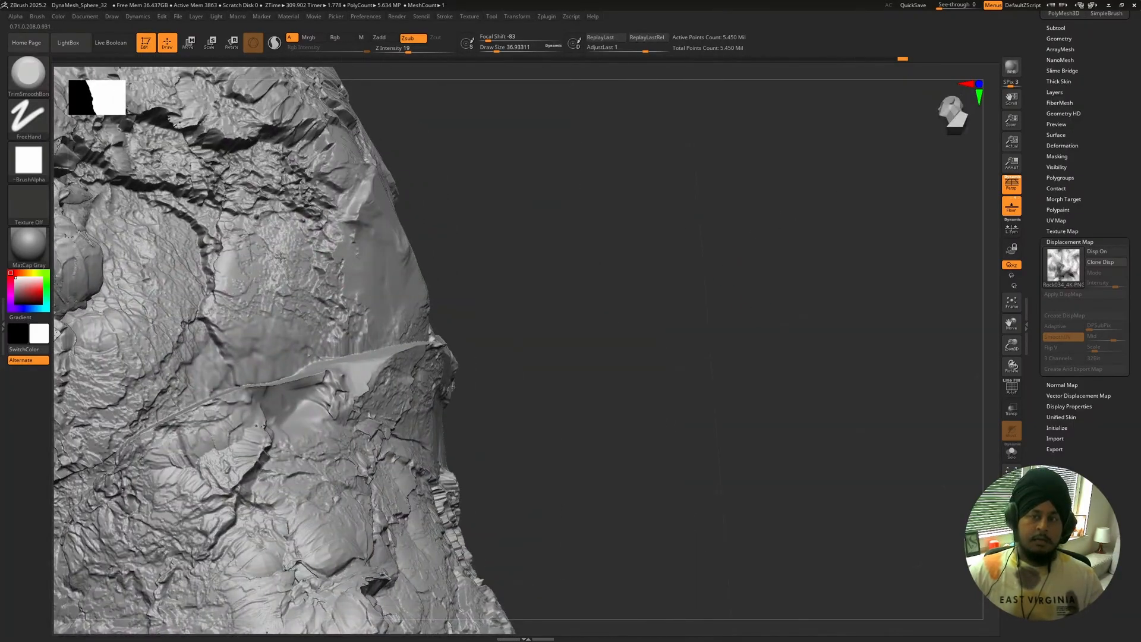
key(space)
drag(357, 308, 379, 311)
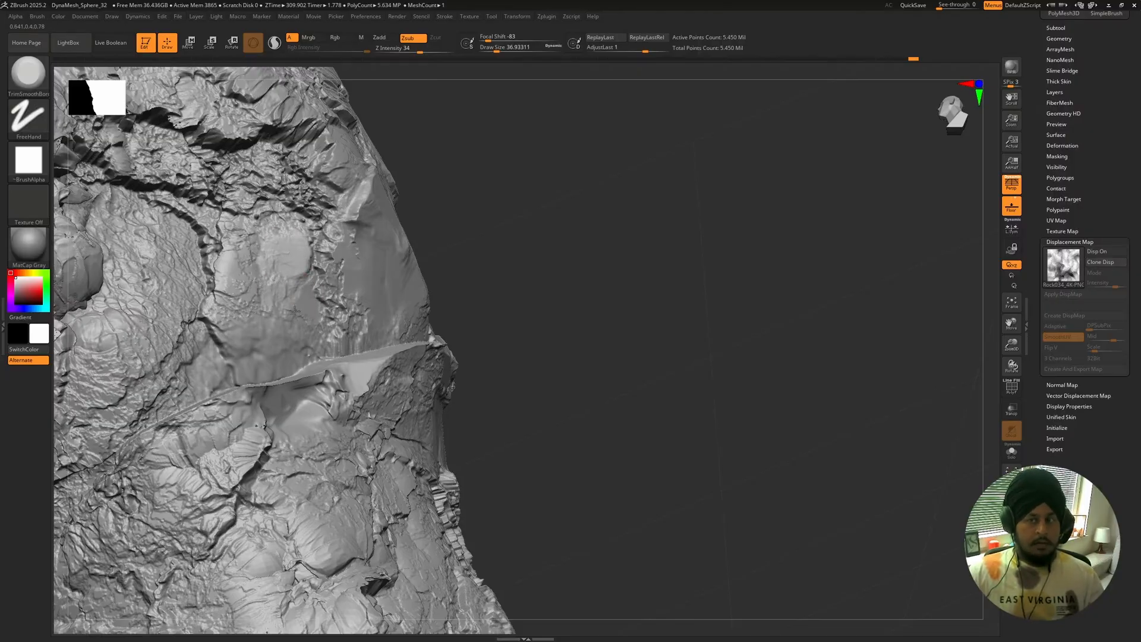
drag(275, 326, 216, 355)
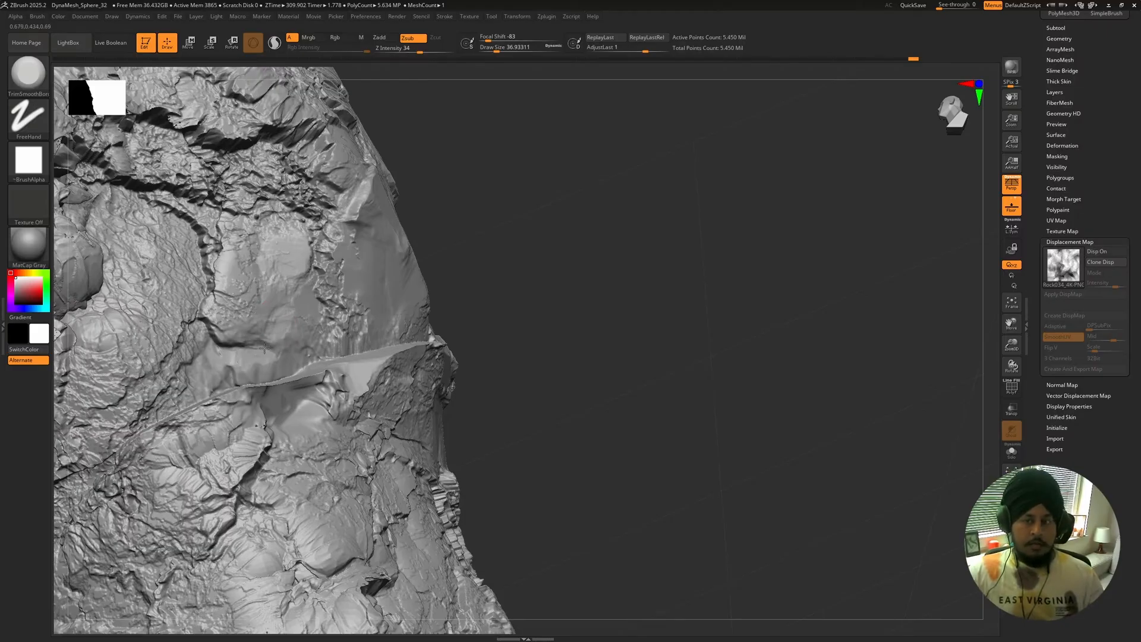
mouse_move(284, 318)
mouse_down()
mouse_move(255, 343)
mouse_move(286, 322)
mouse_move(245, 337)
mouse_move(241, 275)
mouse_move(216, 251)
mouse_up()
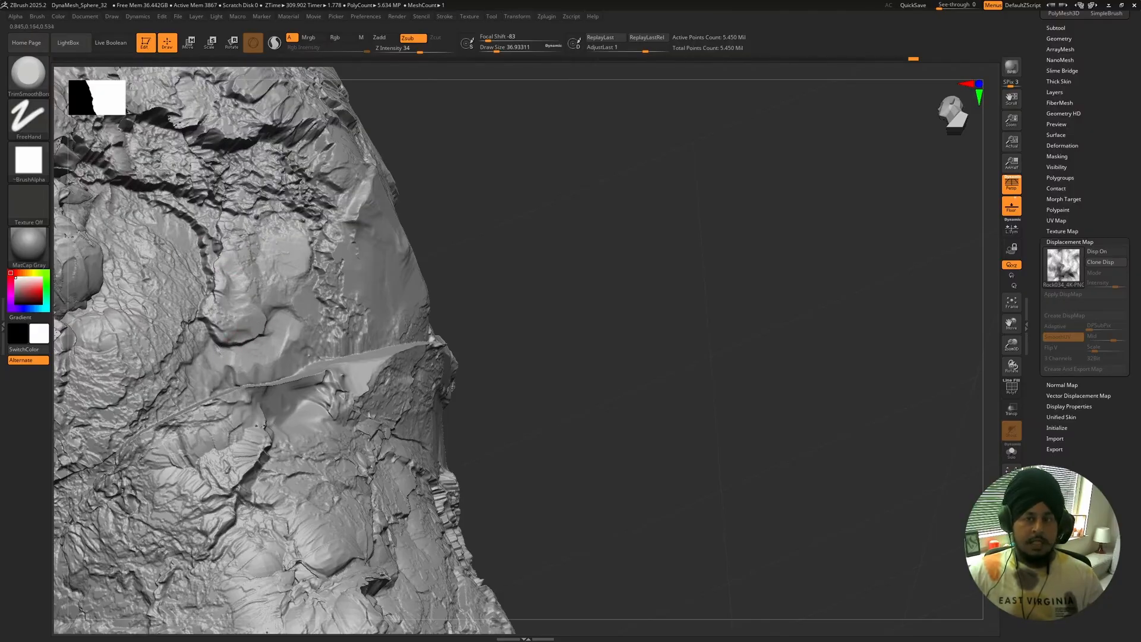
drag(175, 284, 183, 280)
Flatten the rough area between the crevices high on the rock's side and update the DynaMesh.
mouse_move(517, 180)
alt+mouse_down()
mouse_move(422, 217)
mouse_move(409, 208)
alt+mouse_up()
mouse_move(409, 208)
alt+mouse_down()
mouse_move(414, 177)
mouse_move(471, 145)
mouse_move(461, 113)
alt+mouse_up()
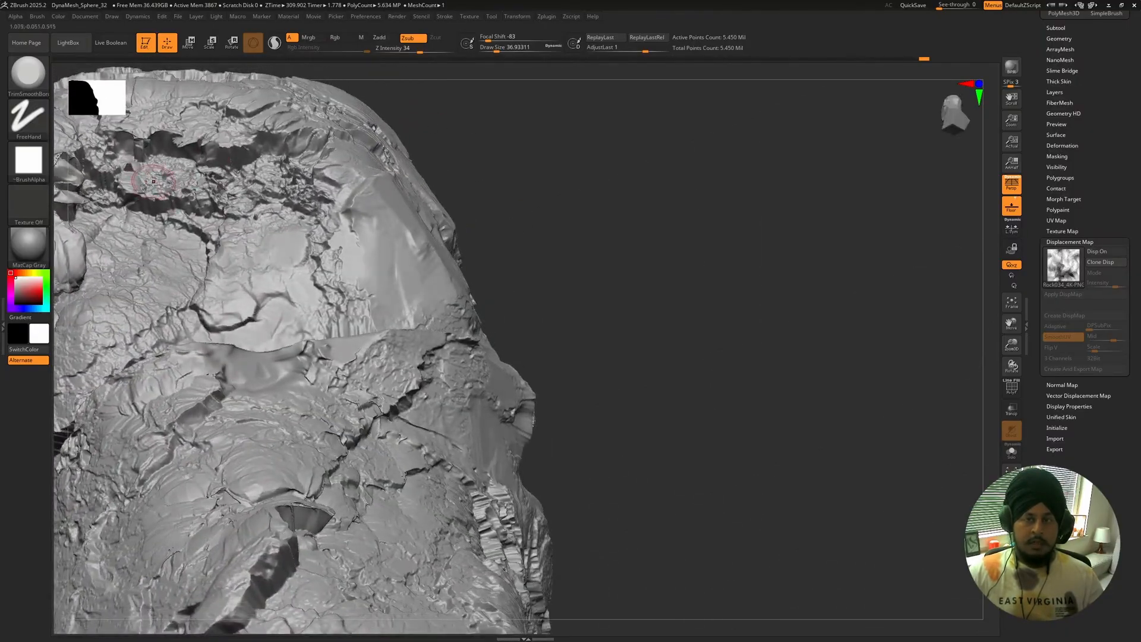
drag(152, 181, 175, 172)
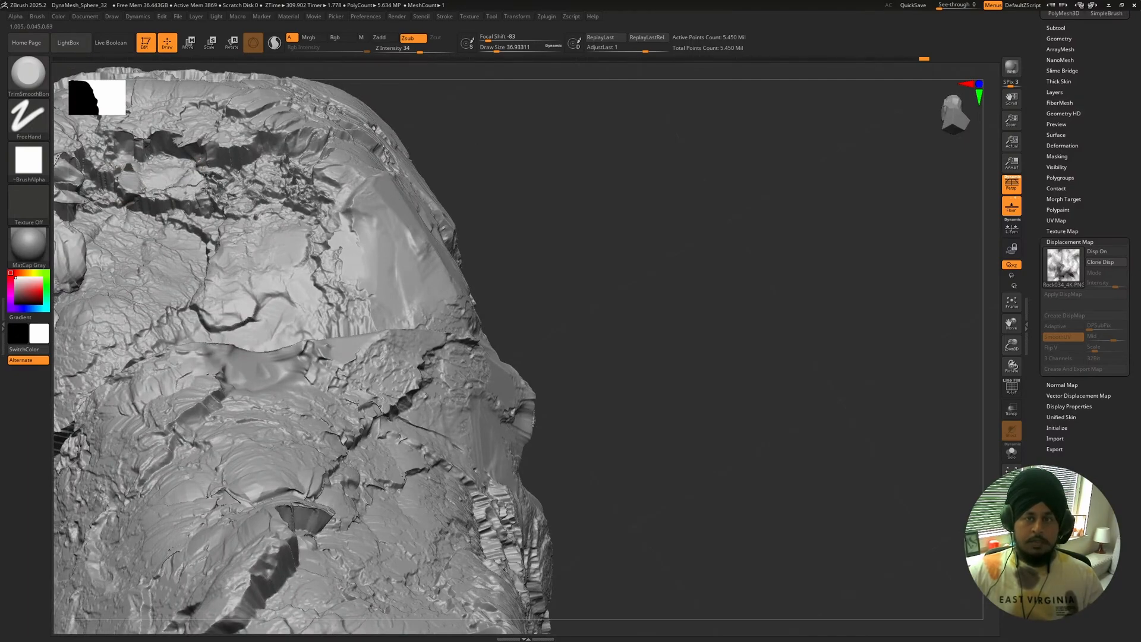
drag(503, 160, 536, 184)
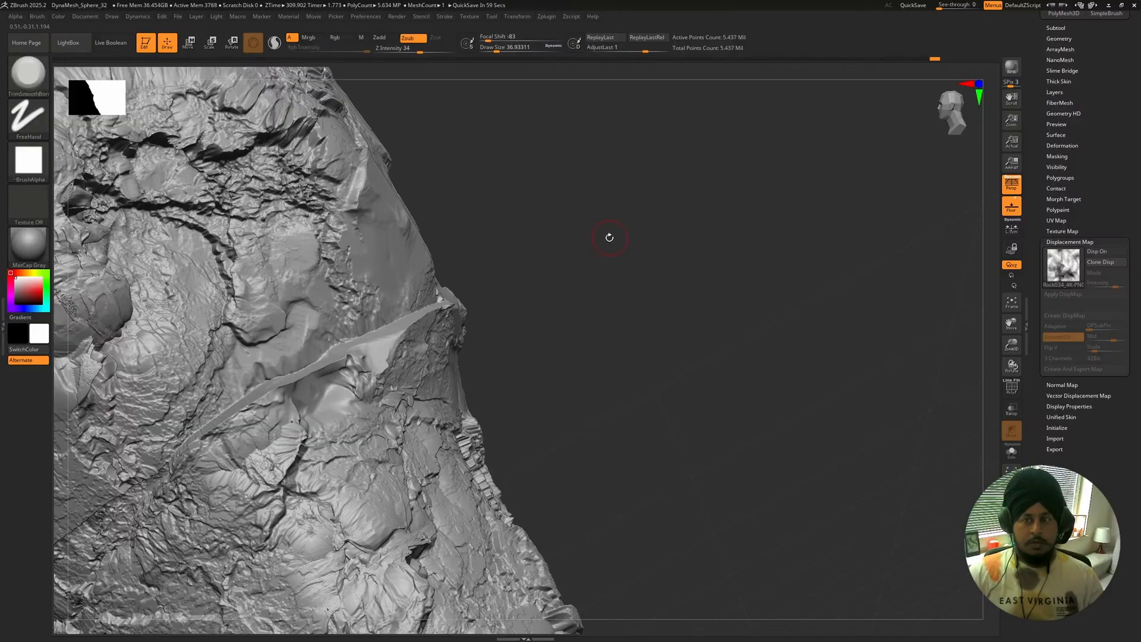
Set the brush Z Intensity to 54 and Draw Size to about 74, and plane the upper edge of the rock's lower block.
mouse_move(607, 238)
mouse_down()
mouse_move(660, 241)
mouse_move(810, 204)
mouse_move(724, 102)
mouse_move(613, 231)
mouse_up()
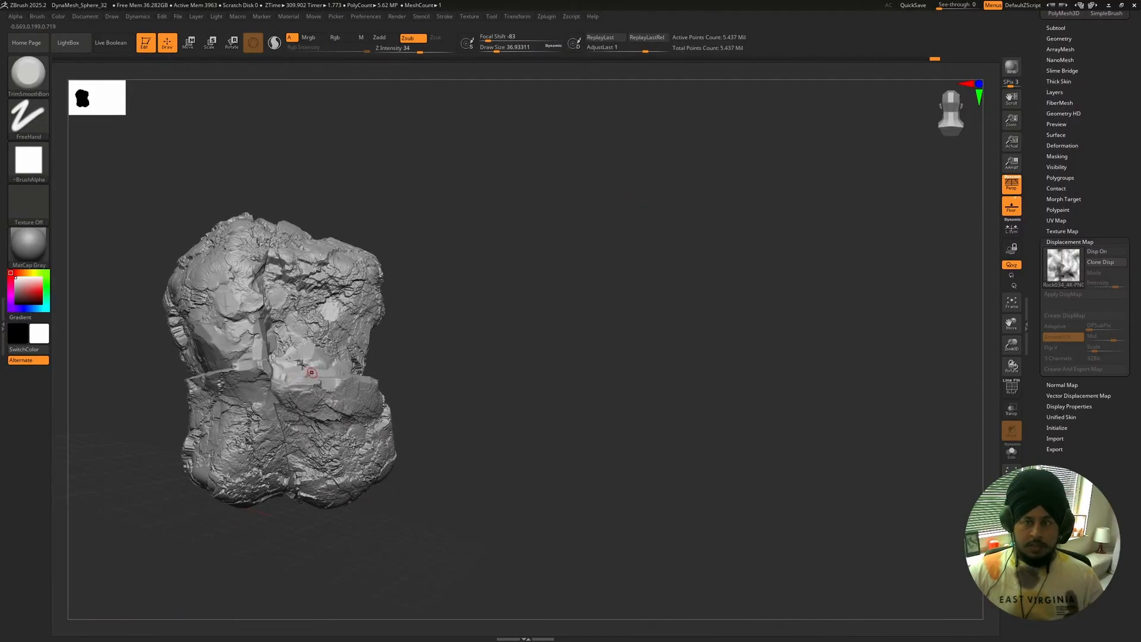
alt+drag(479, 370, 585, 340)
key(space)
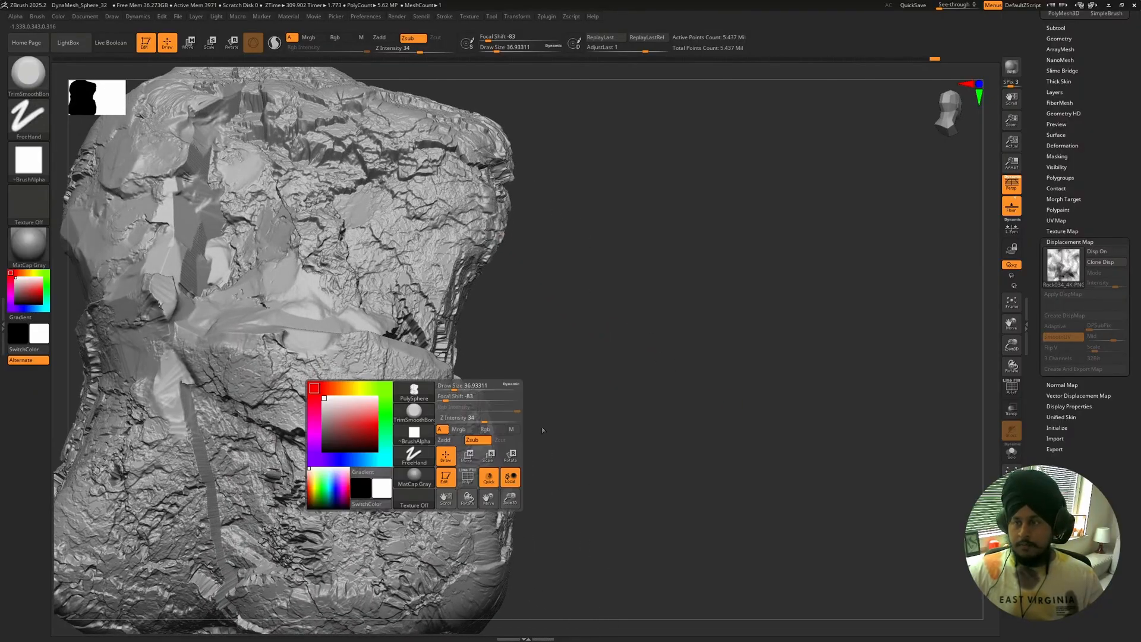
drag(481, 420, 494, 420)
key(space)
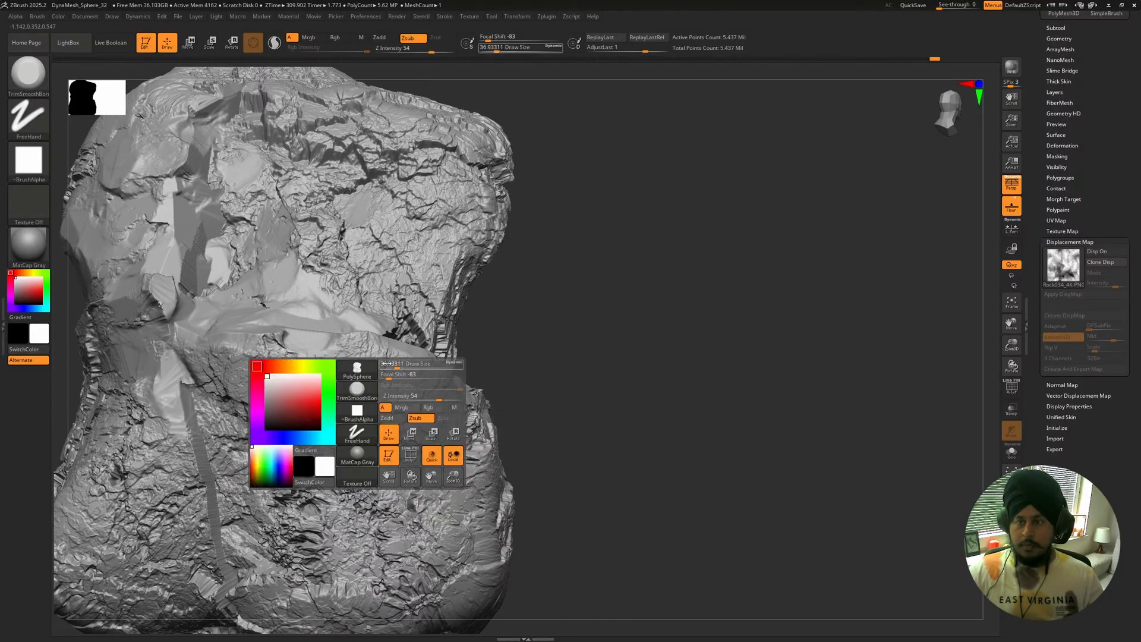
drag(394, 367, 403, 369)
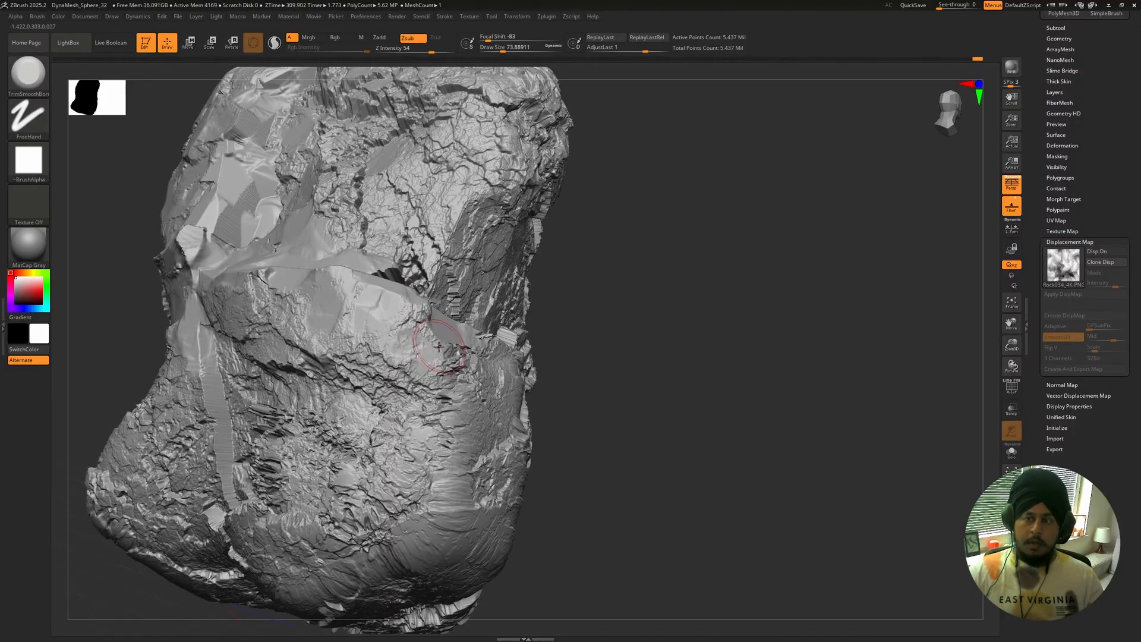
mouse_move(417, 379)
mouse_down()
mouse_move(438, 369)
mouse_move(419, 356)
mouse_up()
Lower the brush Z Intensity to 23 and lightly flatten the lower block's face above its deep crack.
drag(617, 268, 535, 285)
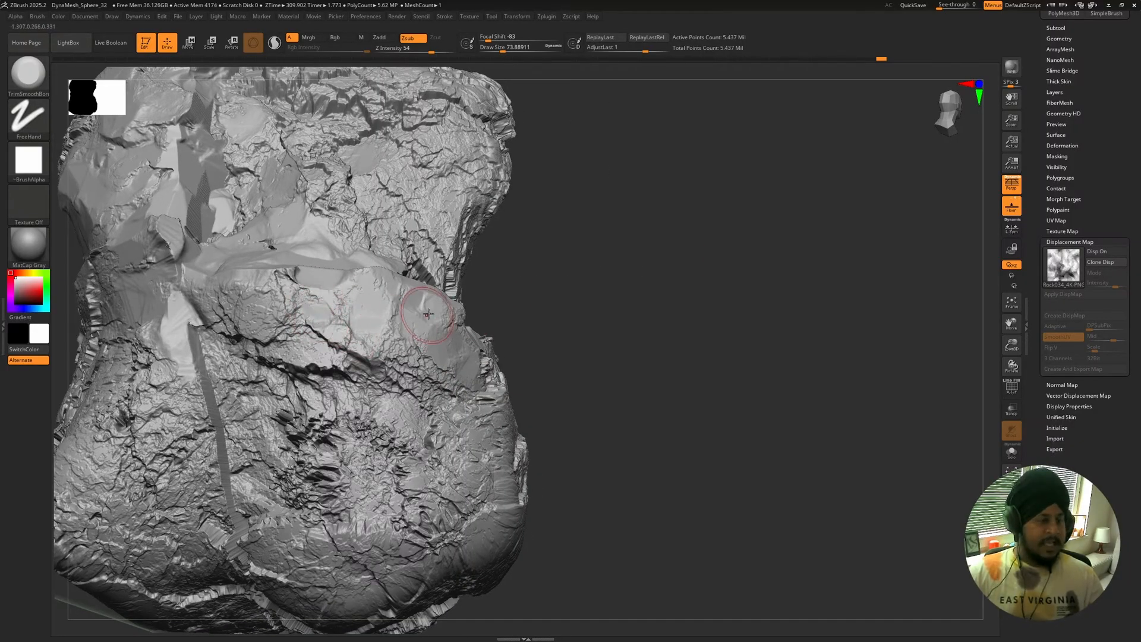
key(space)
drag(515, 338, 522, 338)
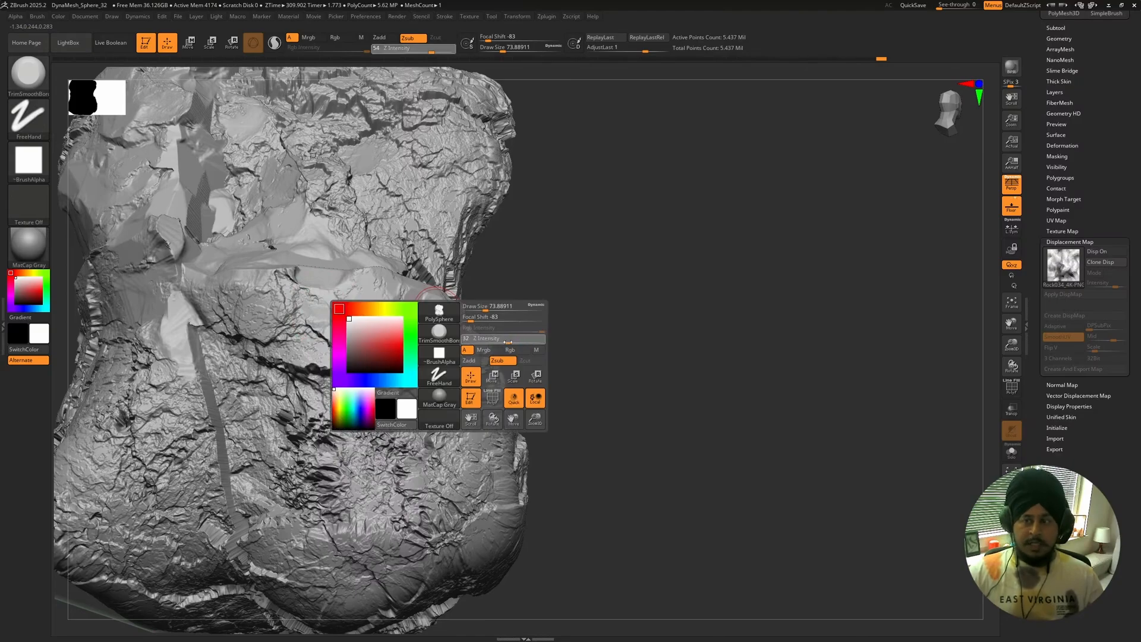
drag(639, 277, 564, 291)
mouse_move(274, 324)
mouse_down()
mouse_move(293, 328)
mouse_move(294, 315)
mouse_move(312, 342)
mouse_up()
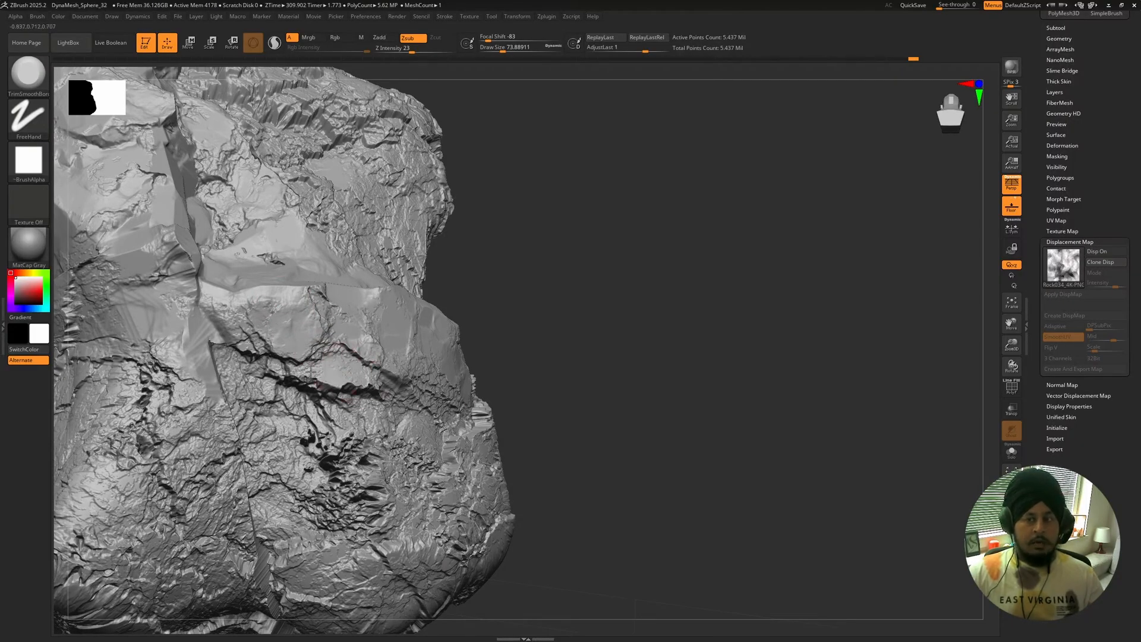
drag(311, 375, 343, 372)
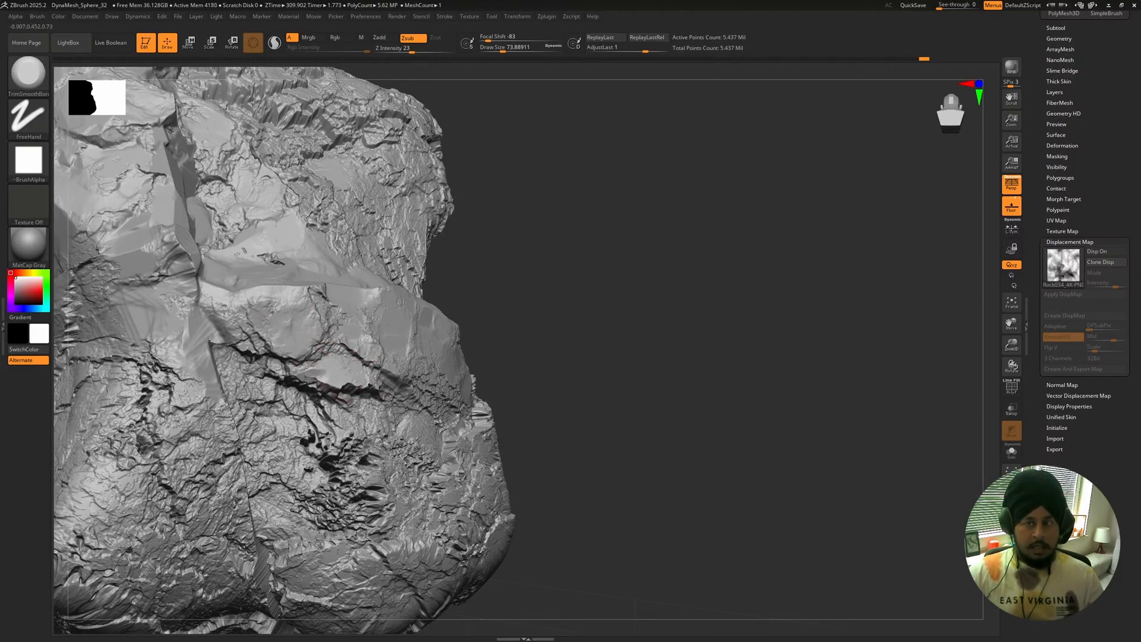
Reduce the brush Draw Size to about 23 and refine the small surfaces around the lower block's deep crack.
key(space)
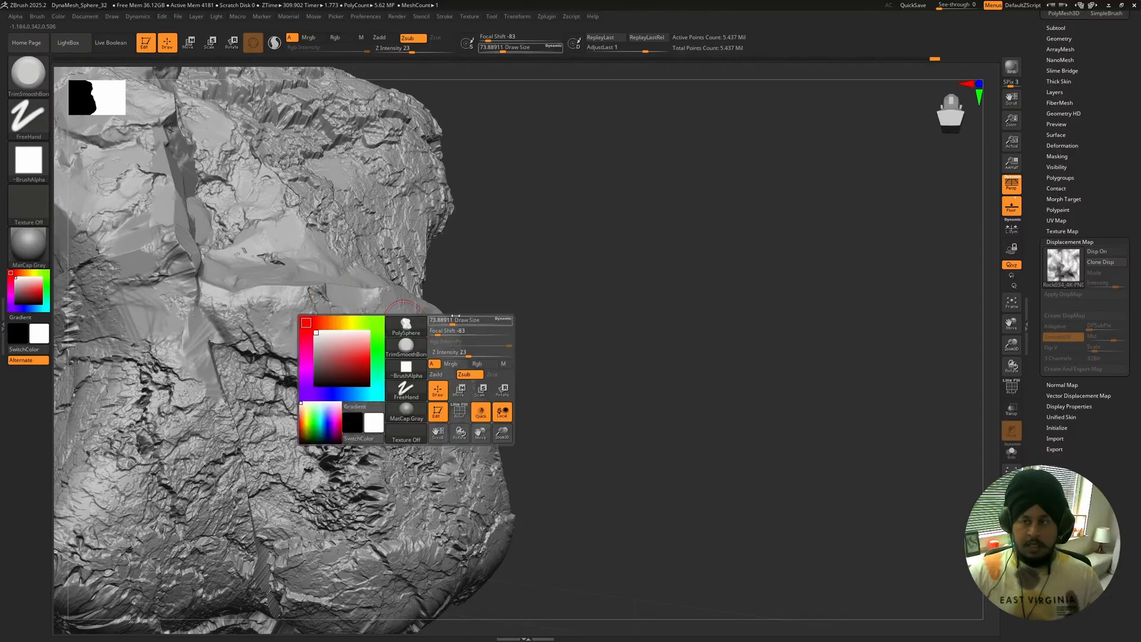
drag(456, 317, 389, 300)
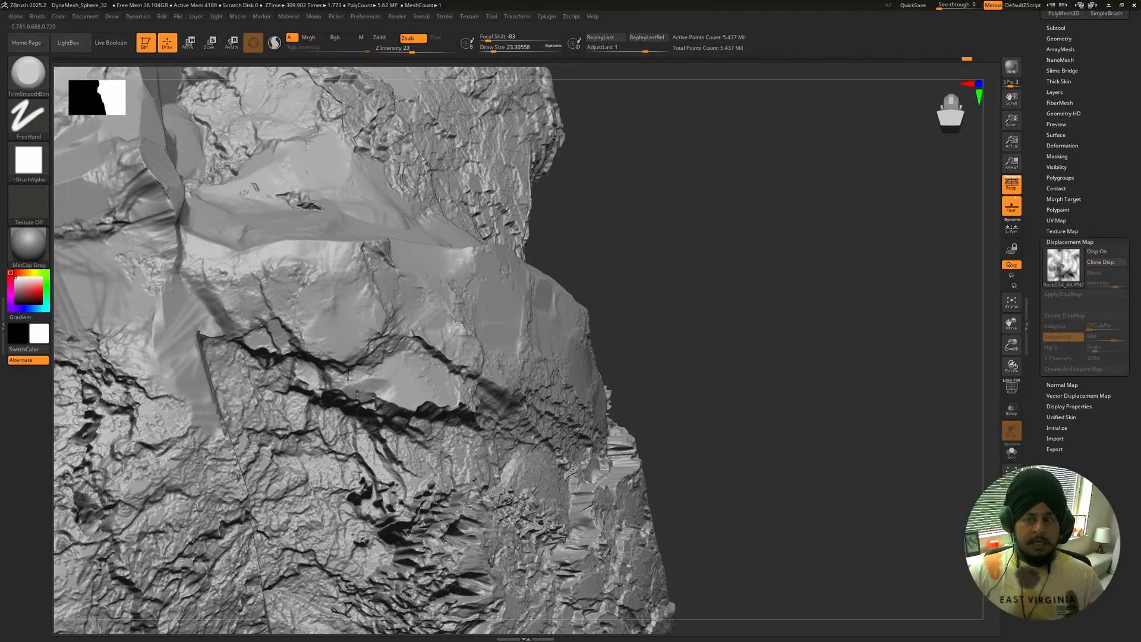
drag(704, 362, 660, 340)
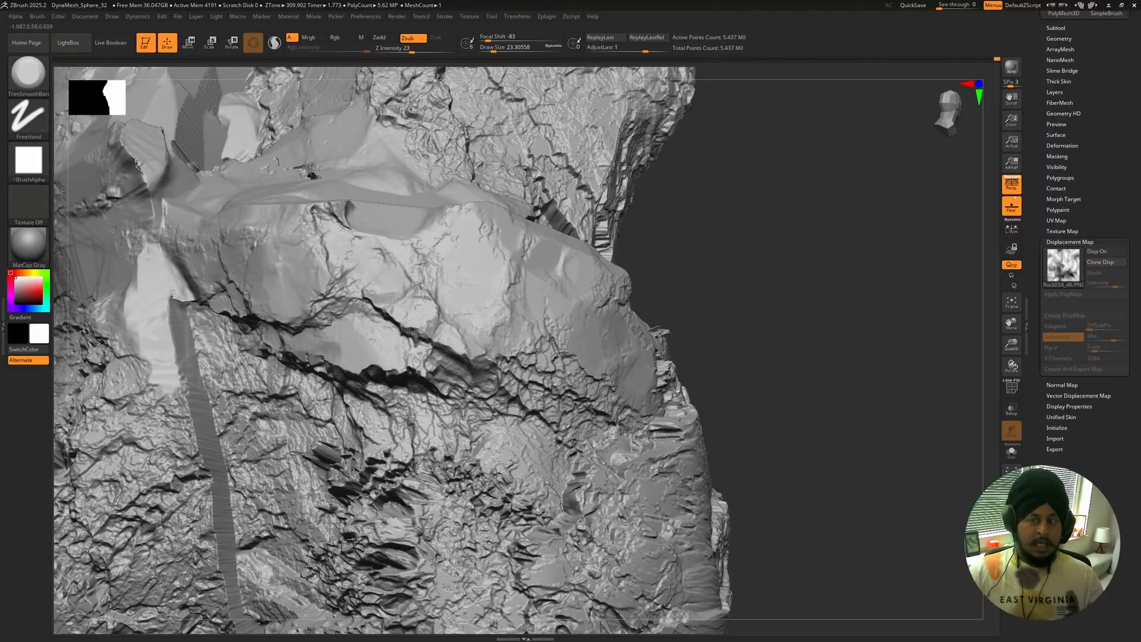
key(f)
drag(654, 189, 363, 356)
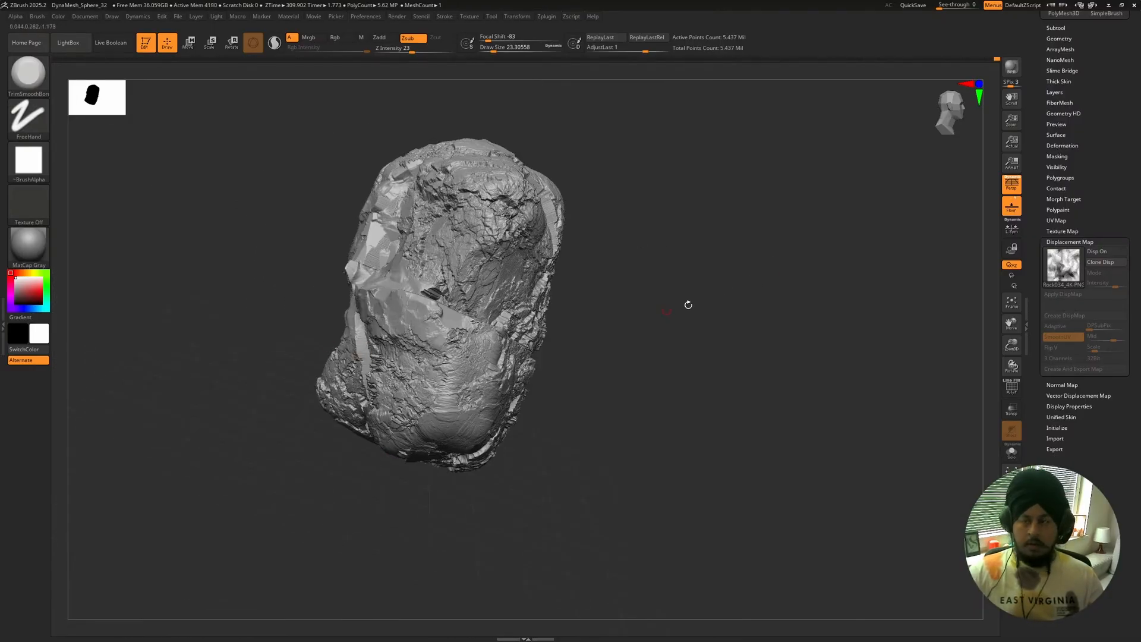
Set the brush Z Intensity to 39 and Draw Size to about 77, and flatten the lower block's rough face below the deep crack.
drag(688, 305, 444, 337)
alt+drag(619, 287, 656, 352)
key(space)
mouse_move(524, 358)
mouse_down()
mouse_move(558, 378)
mouse_move(533, 346)
mouse_up()
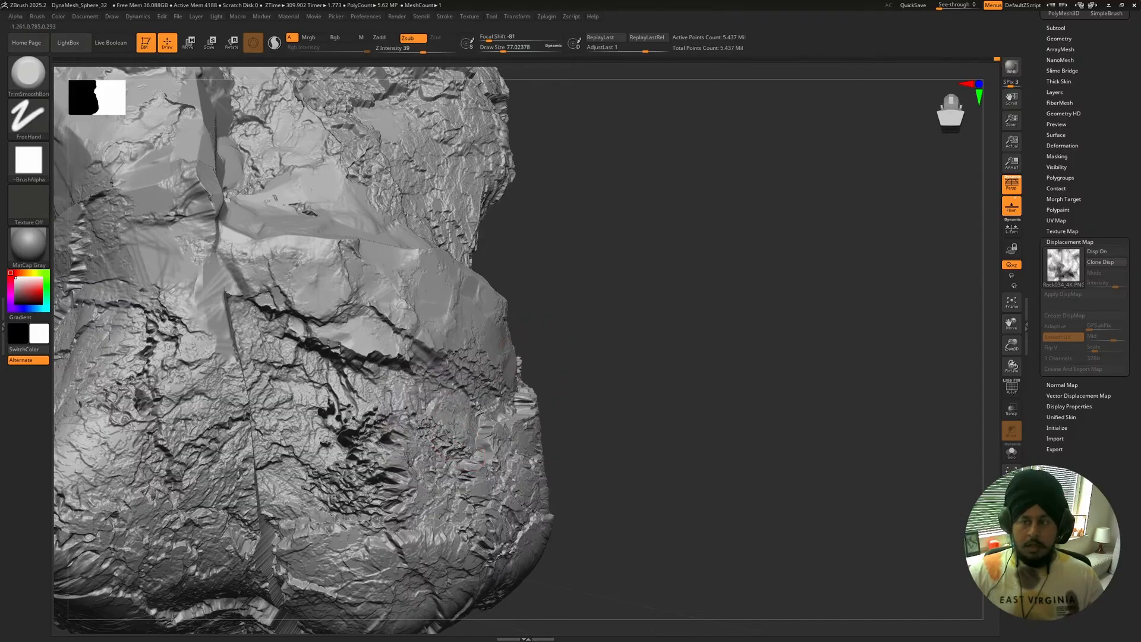
drag(669, 348, 464, 404)
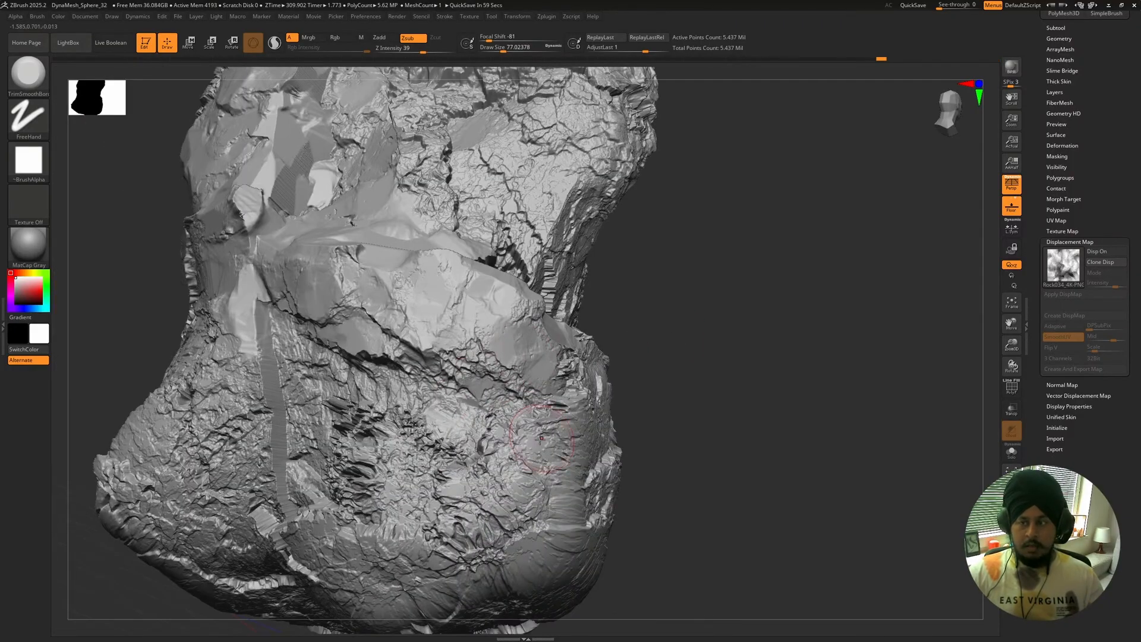
mouse_move(564, 434)
mouse_down()
mouse_move(565, 490)
mouse_move(488, 478)
mouse_move(455, 413)
mouse_move(401, 468)
mouse_move(425, 460)
mouse_move(404, 469)
mouse_move(431, 494)
mouse_move(357, 470)
mouse_move(369, 484)
mouse_move(377, 451)
mouse_move(364, 395)
mouse_move(544, 414)
mouse_up()
mouse_move(701, 392)
alt+mouse_down()
mouse_move(715, 303)
mouse_move(708, 331)
mouse_move(630, 306)
mouse_move(618, 410)
alt+mouse_up()
Trim the vertical seam strip running down the lower block and blend it into the neighbouring rock surface.
mouse_move(354, 473)
mouse_down()
mouse_move(300, 407)
mouse_move(336, 446)
mouse_move(296, 443)
mouse_move(303, 392)
mouse_move(280, 354)
mouse_up()
mouse_move(649, 339)
mouse_down()
mouse_move(252, 421)
mouse_move(256, 411)
mouse_move(242, 447)
mouse_up()
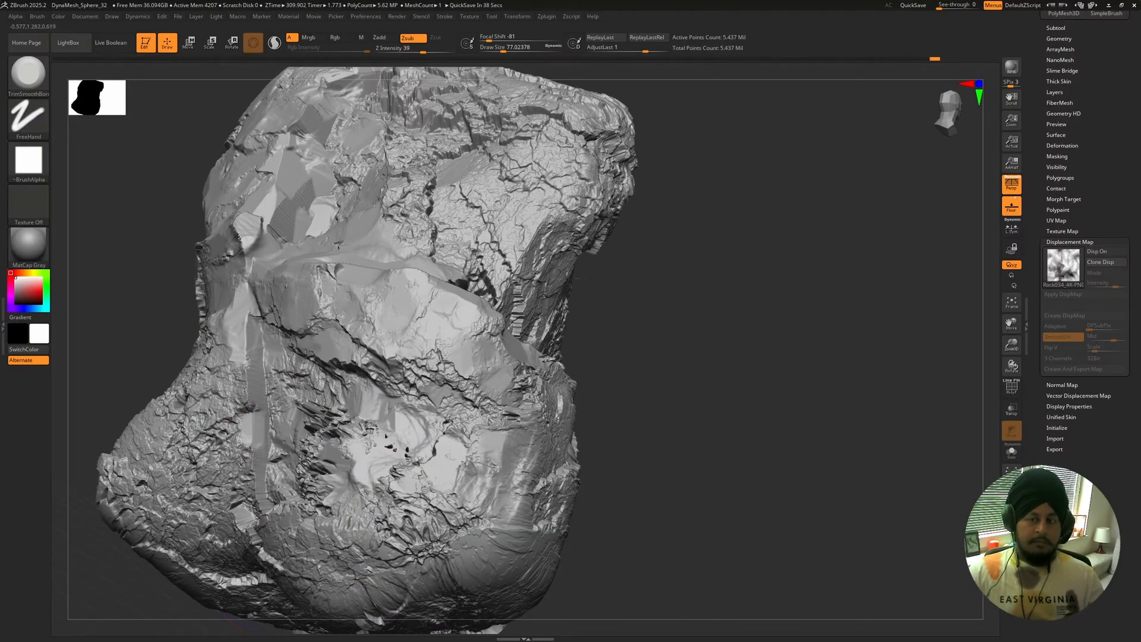
mouse_move(265, 488)
mouse_down()
mouse_move(243, 434)
mouse_move(224, 458)
mouse_move(230, 479)
mouse_move(238, 469)
mouse_up()
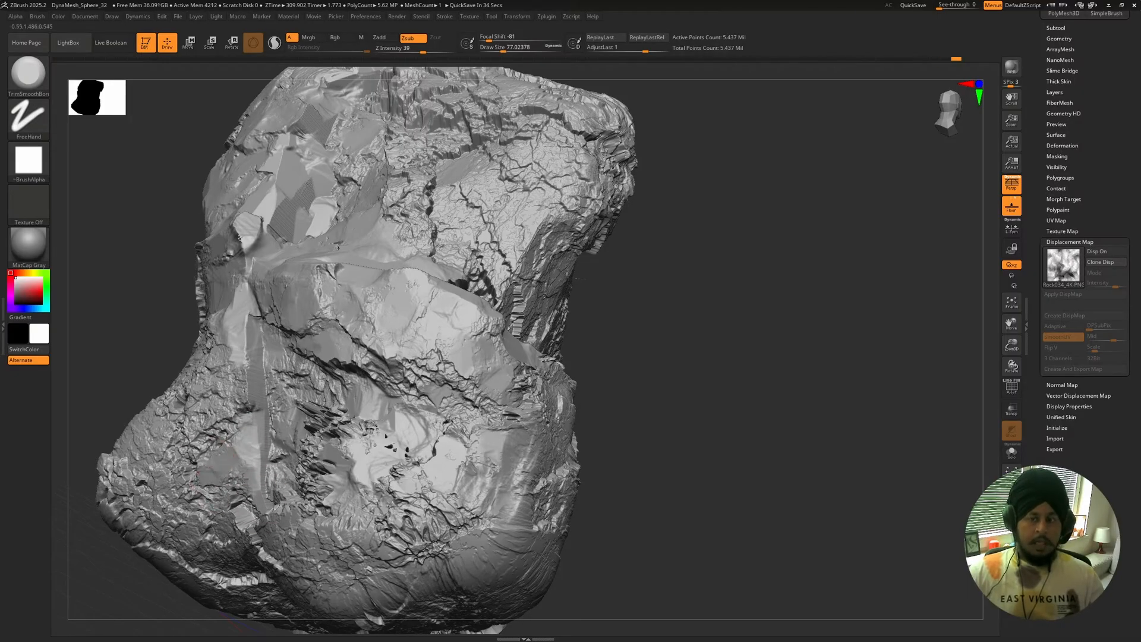
Plane the rough surface of the lower block's other lobe, across the vertical seam, into broad flat patches.
alt+drag(711, 327, 695, 267)
drag(689, 315, 558, 329)
mouse_move(218, 445)
mouse_down()
mouse_move(219, 426)
mouse_move(236, 432)
mouse_move(210, 453)
mouse_up()
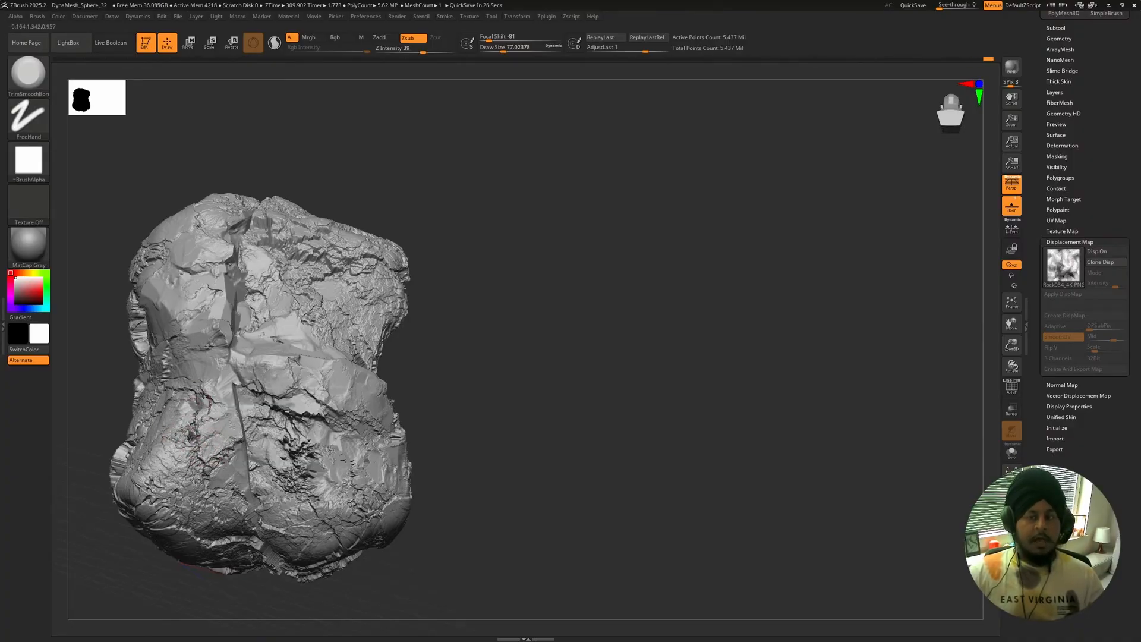
mouse_move(181, 429)
mouse_down()
mouse_move(174, 456)
mouse_move(142, 474)
mouse_move(195, 485)
mouse_move(183, 499)
mouse_move(197, 509)
mouse_up()
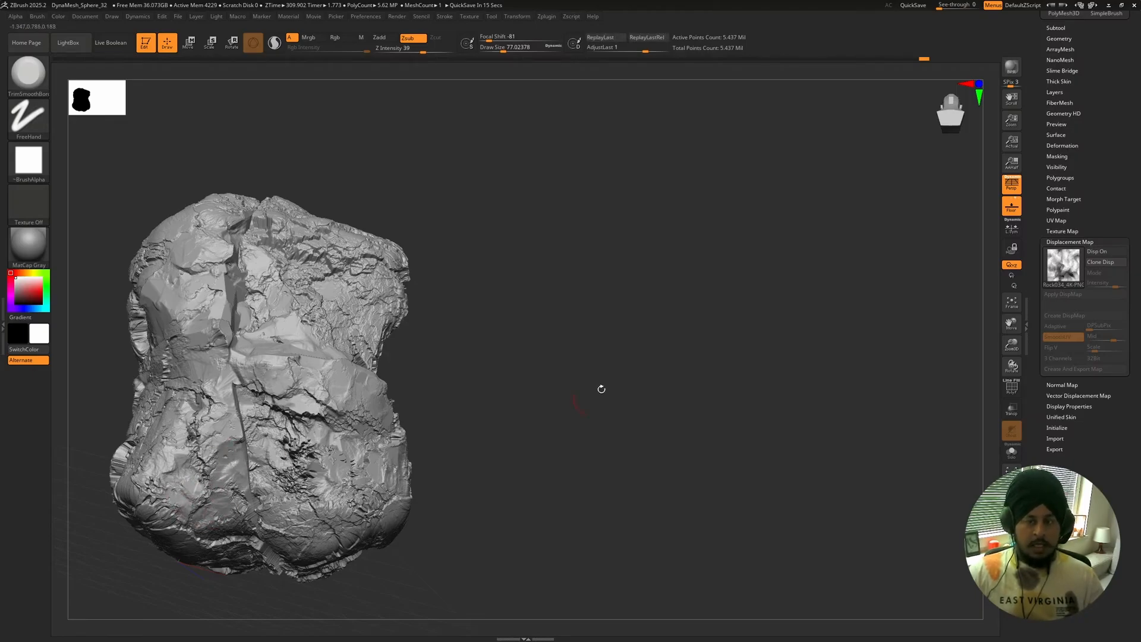
alt+drag(602, 389, 600, 410)
mouse_move(169, 482)
mouse_down()
mouse_move(151, 469)
mouse_move(178, 452)
mouse_move(172, 478)
mouse_move(138, 509)
mouse_move(110, 511)
mouse_up()
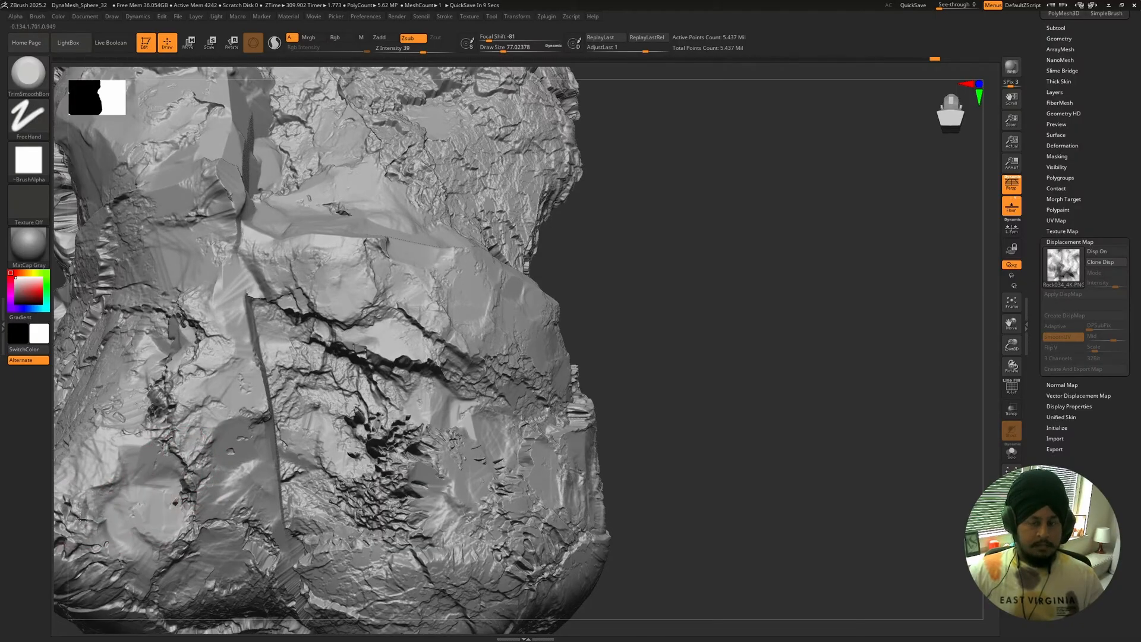
mouse_move(110, 426)
mouse_down()
mouse_move(90, 409)
mouse_move(100, 415)
mouse_up()
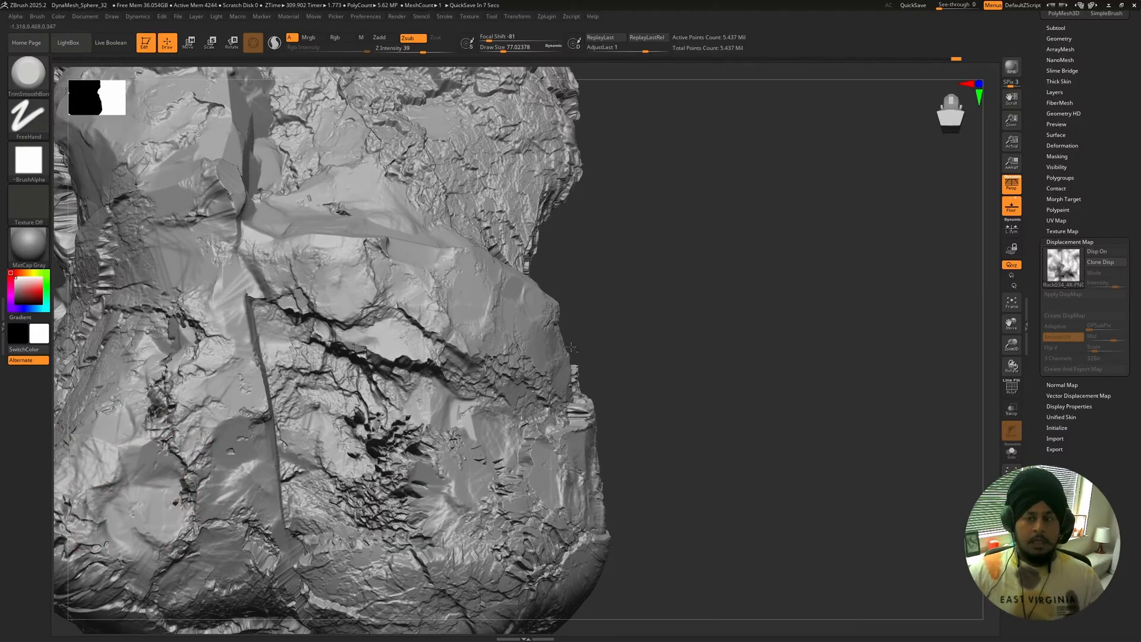
Flatten the upper end of the lower block's vertical seam and update the DynaMesh.
mouse_move(708, 300)
alt+mouse_down()
mouse_move(668, 279)
mouse_move(612, 326)
alt+mouse_up()
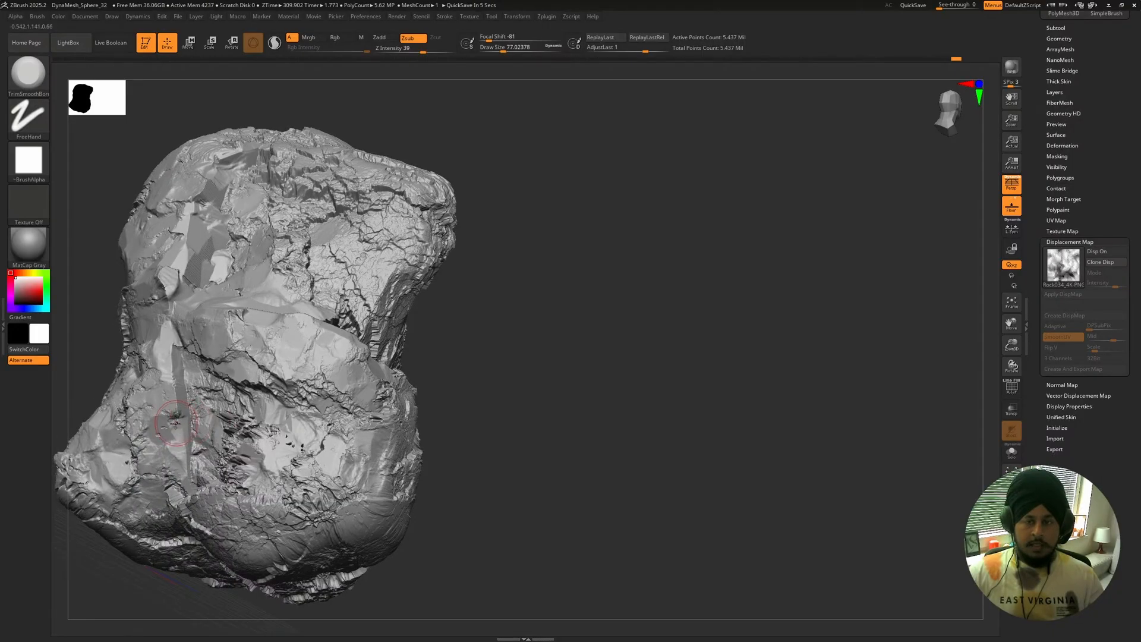
drag(176, 371, 178, 353)
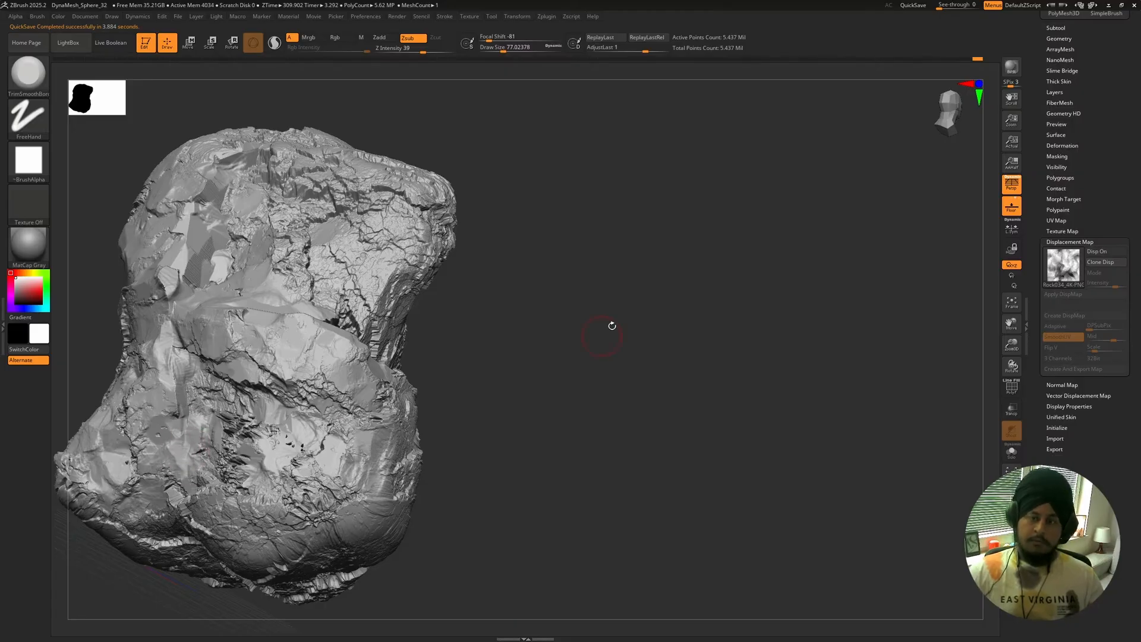
alt+drag(612, 325, 331, 345)
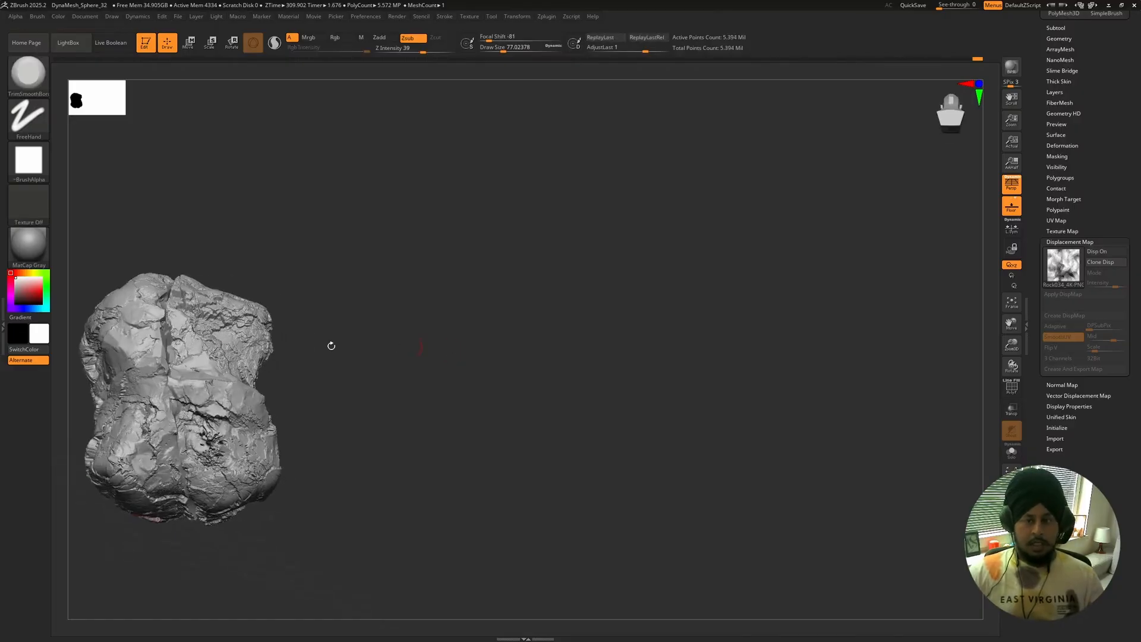
Load the MalletFast2 brush from the Mallet folder of the LightBox brush library.
click(69, 43)
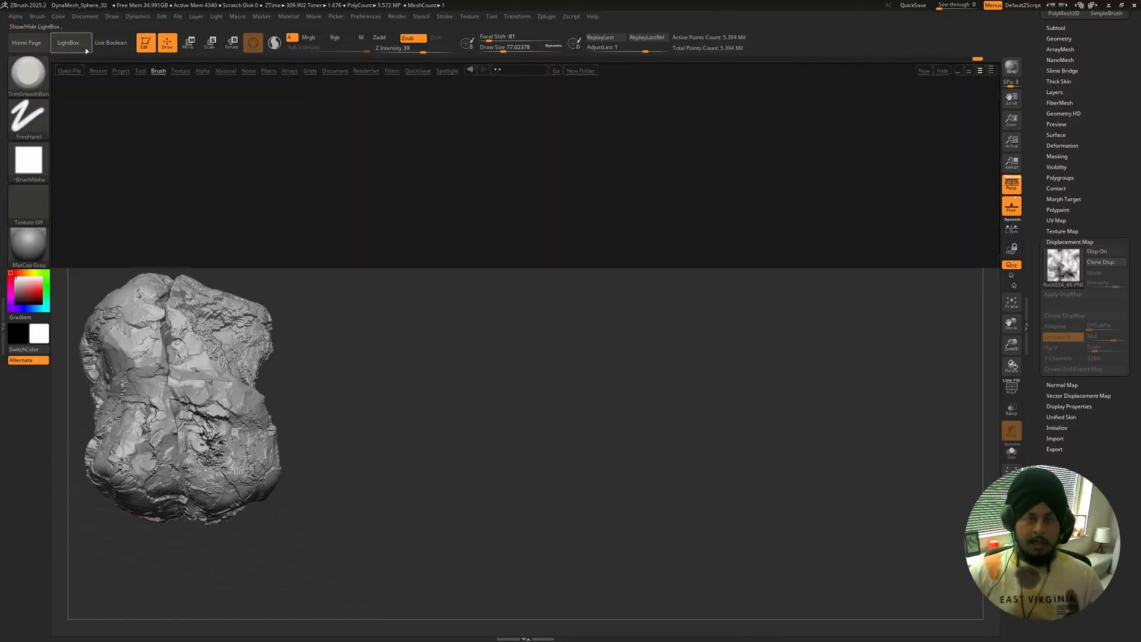
double_click(80, 115)
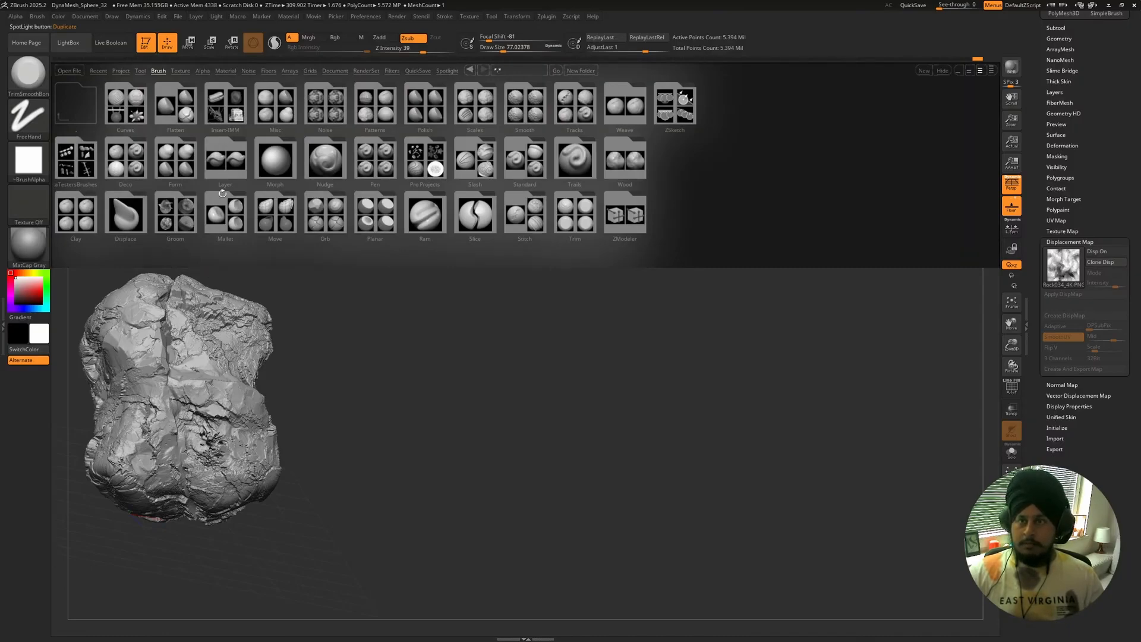
double_click(224, 220)
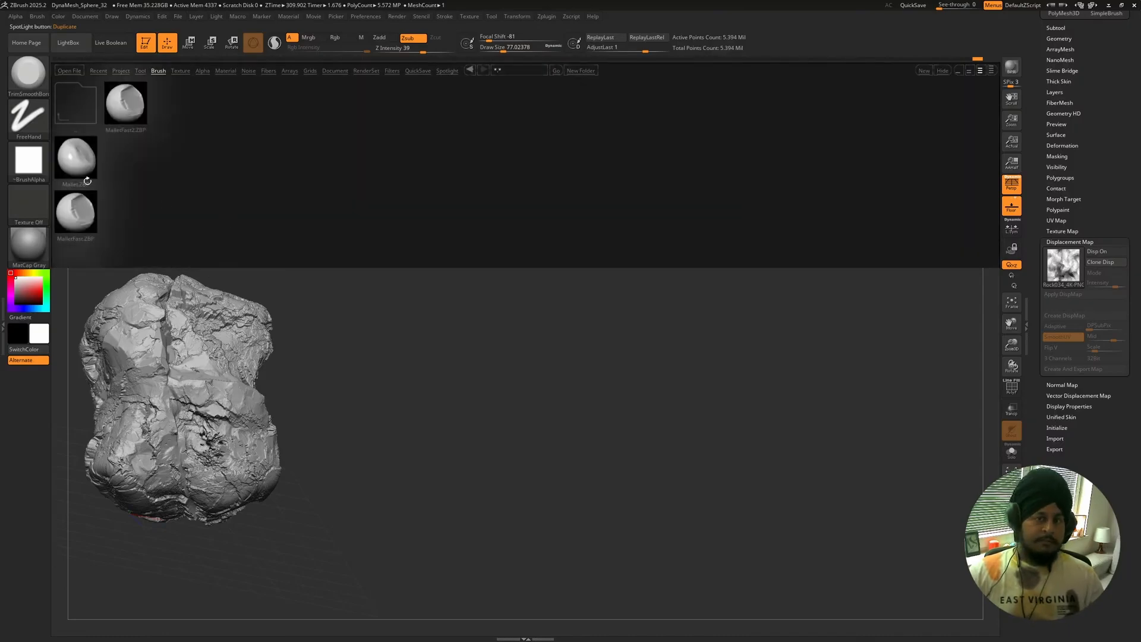
double_click(128, 117)
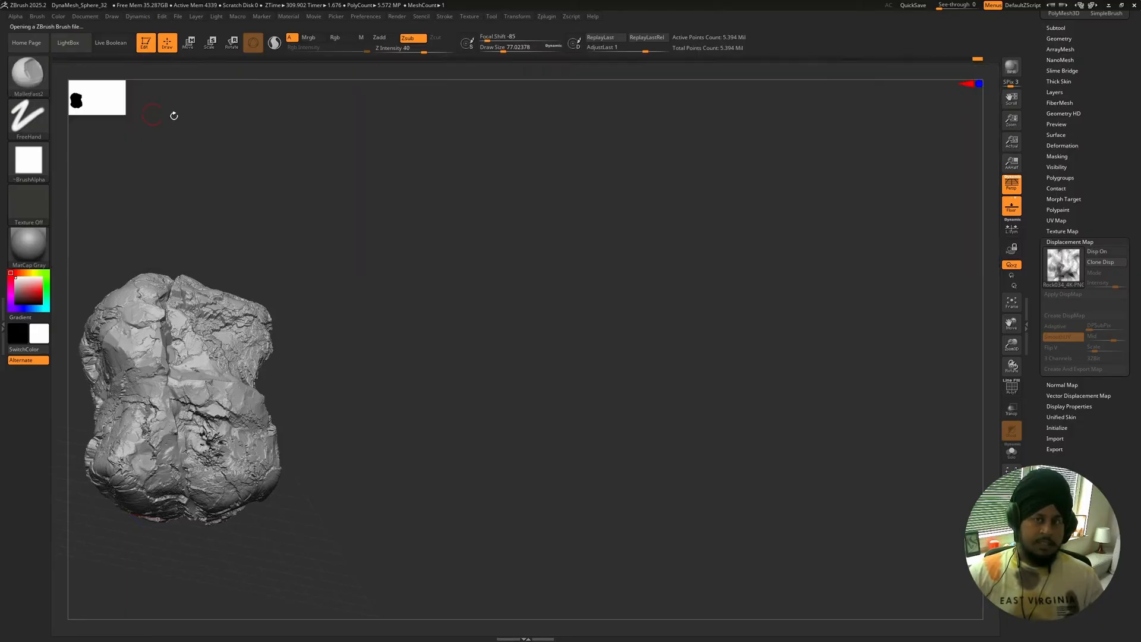
Chip facets into the rough, pitted area of the lower block below its deep crack with the MalletFast2 brush.
ctrl+right_drag(398, 266, 428, 305)
alt+right_drag(490, 277, 525, 290)
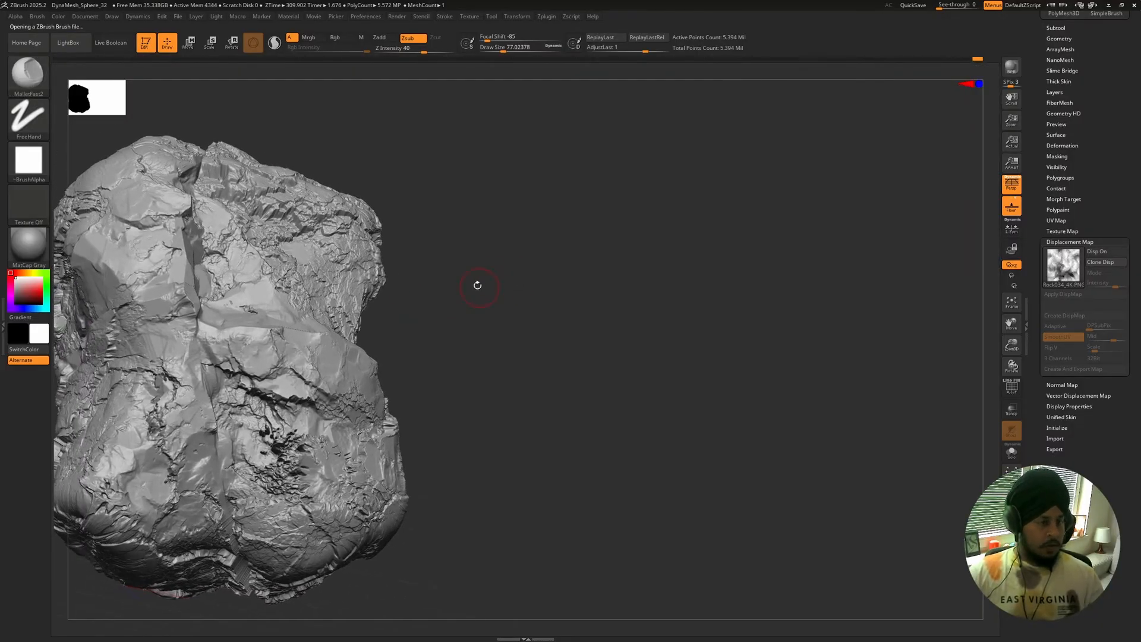
drag(473, 273, 267, 318)
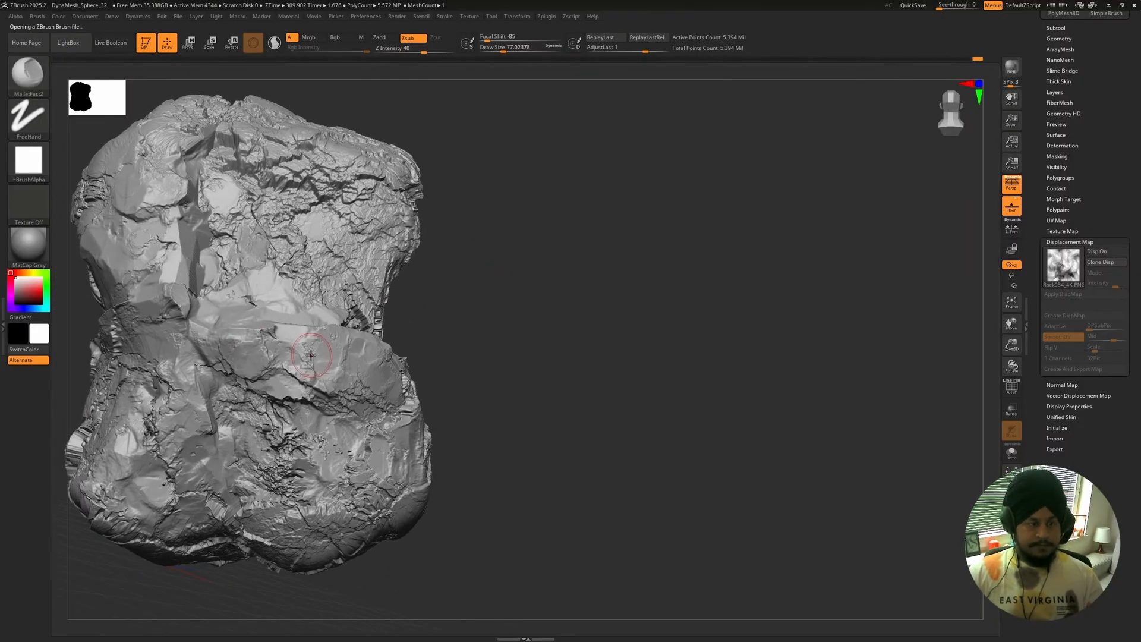
drag(307, 356, 307, 384)
drag(555, 349, 564, 315)
drag(589, 360, 315, 387)
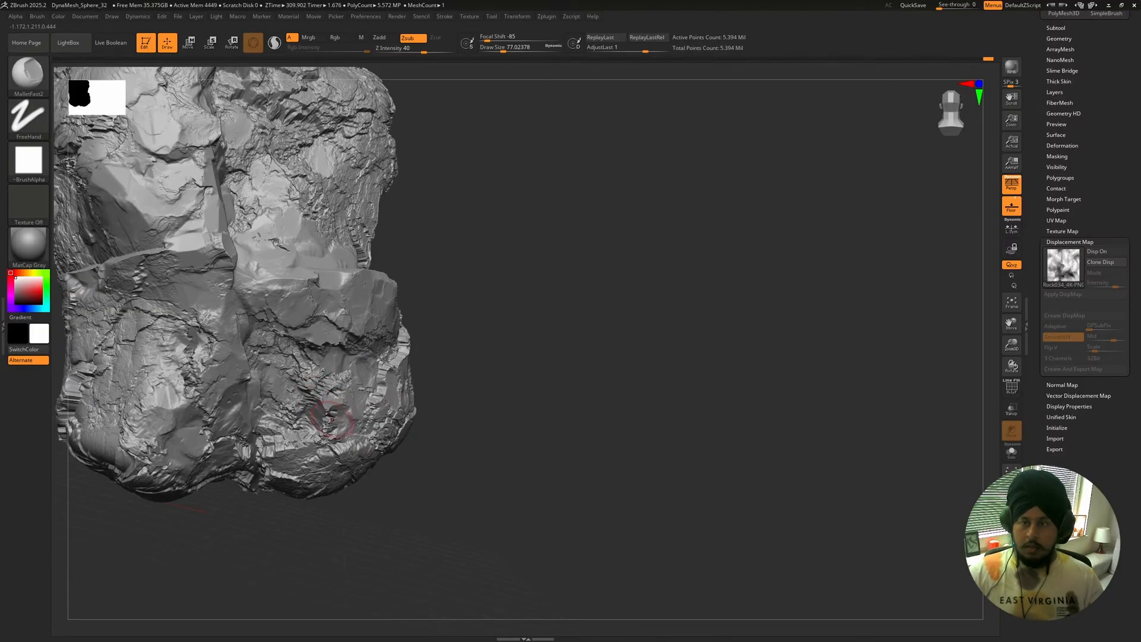
mouse_move(332, 420)
mouse_down()
mouse_move(353, 419)
mouse_move(365, 397)
mouse_move(306, 381)
mouse_up()
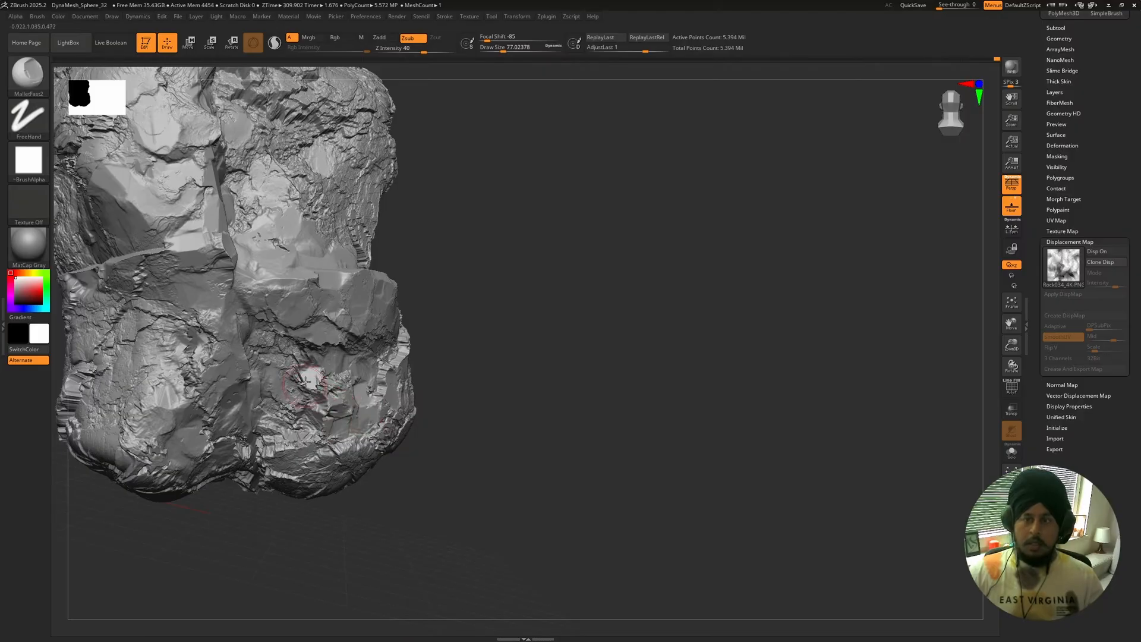
drag(578, 364, 575, 323)
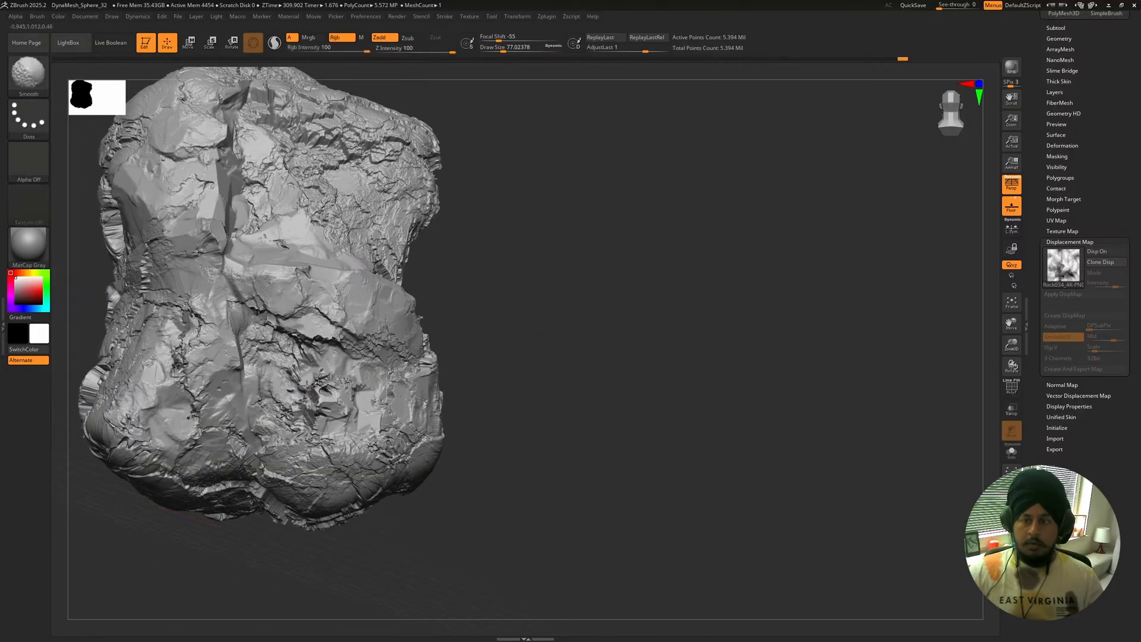
drag(300, 384, 282, 418)
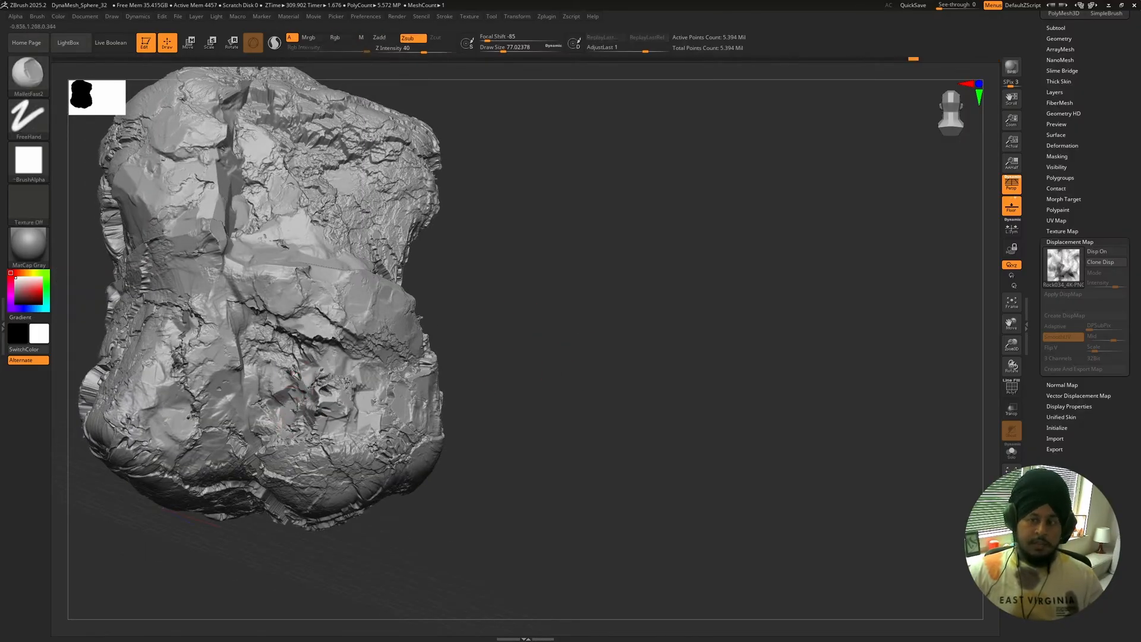
Set the MalletFast2 Z Intensity to 14 and Draw Size to about 132, and cut flat planes along the lower block's rounded outer side.
key(space)
mouse_move(532, 427)
mouse_down()
mouse_move(520, 429)
mouse_move(504, 397)
mouse_up()
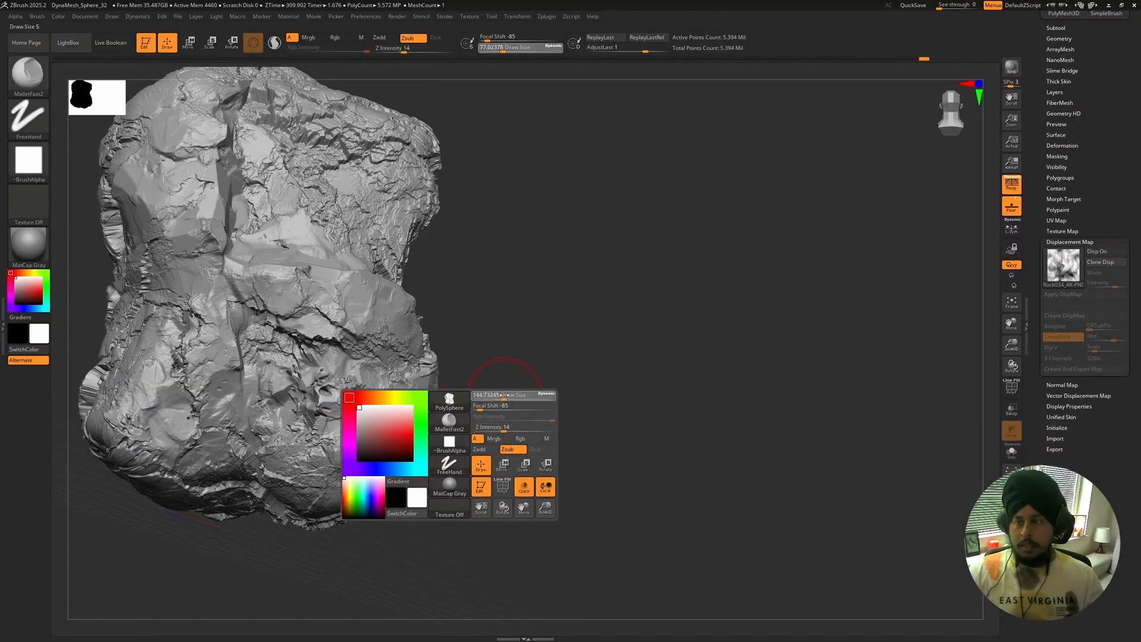
drag(582, 329, 517, 332)
drag(400, 434, 404, 443)
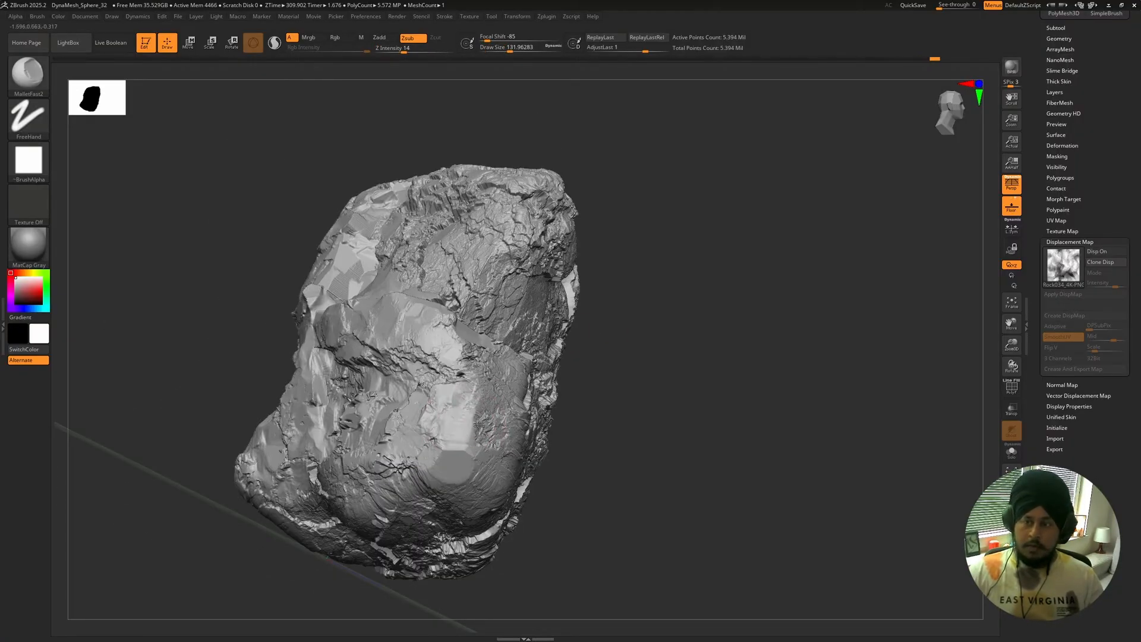
mouse_move(481, 425)
mouse_down()
mouse_move(494, 436)
mouse_move(497, 379)
mouse_up()
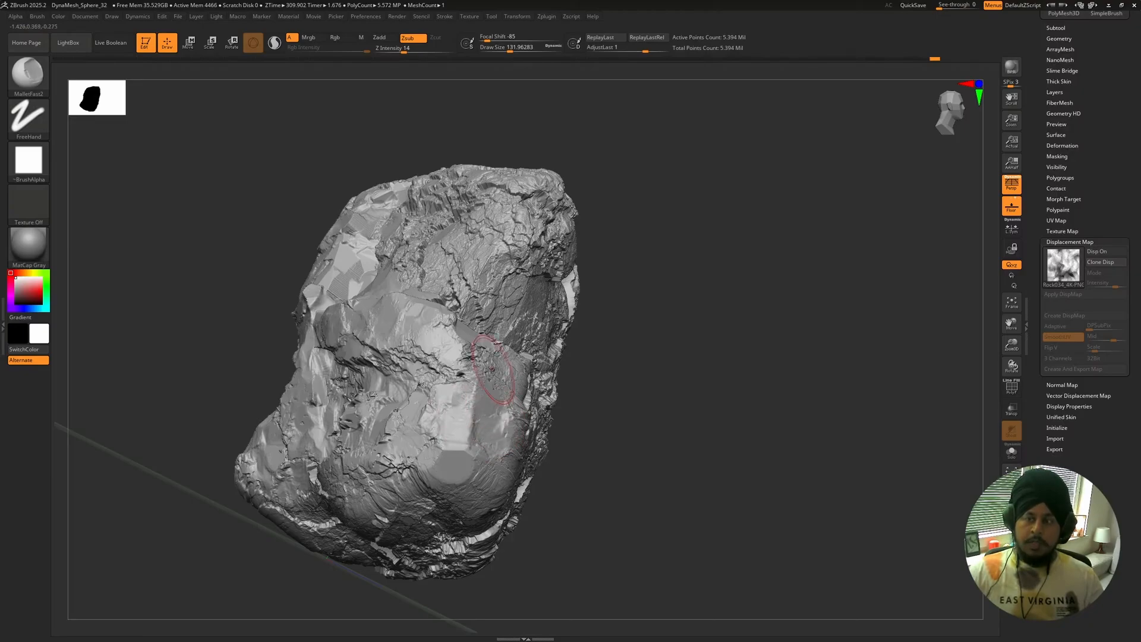
Carve planes into the rounded bulge where the rock's upper and lower blocks meet at the side.
drag(656, 354, 580, 356)
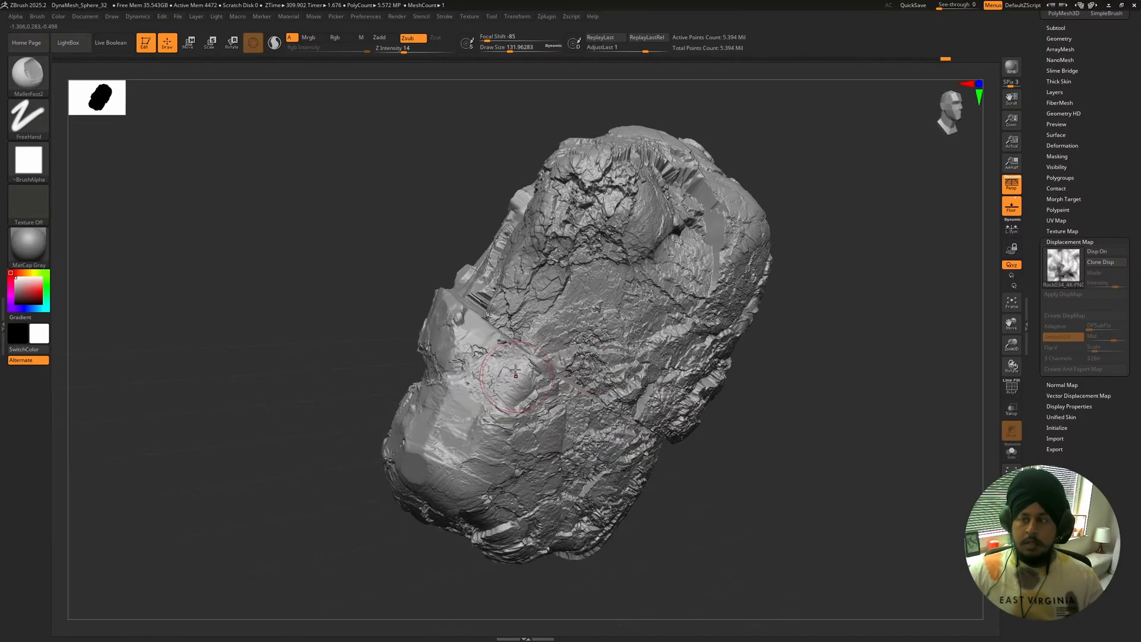
mouse_move(515, 371)
mouse_down()
mouse_move(522, 367)
mouse_move(505, 417)
mouse_up()
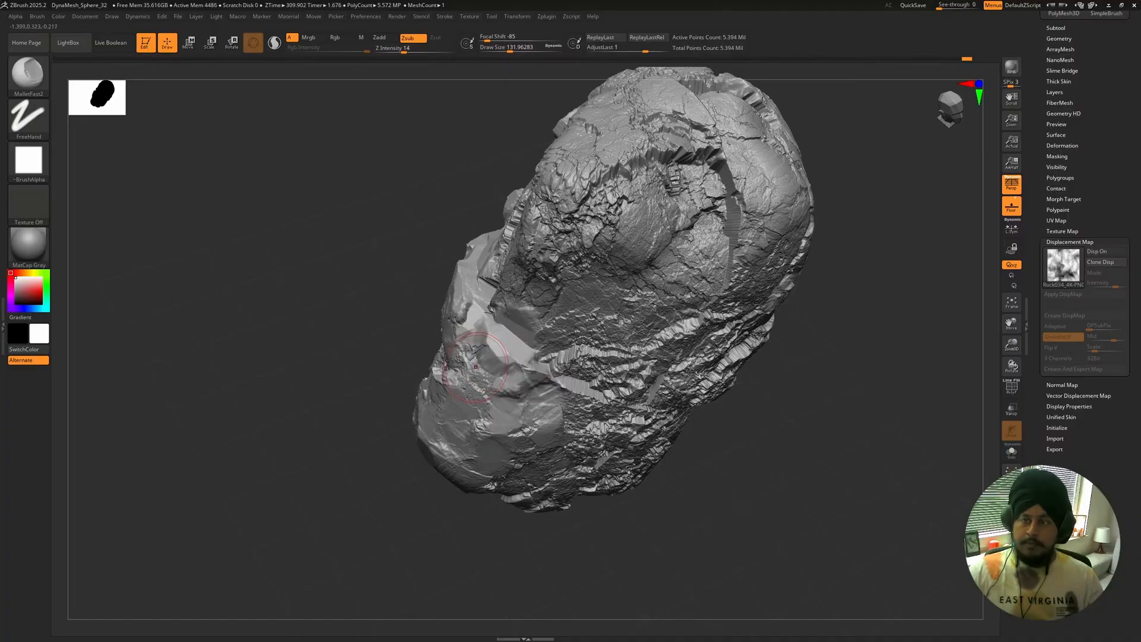
drag(466, 350, 468, 351)
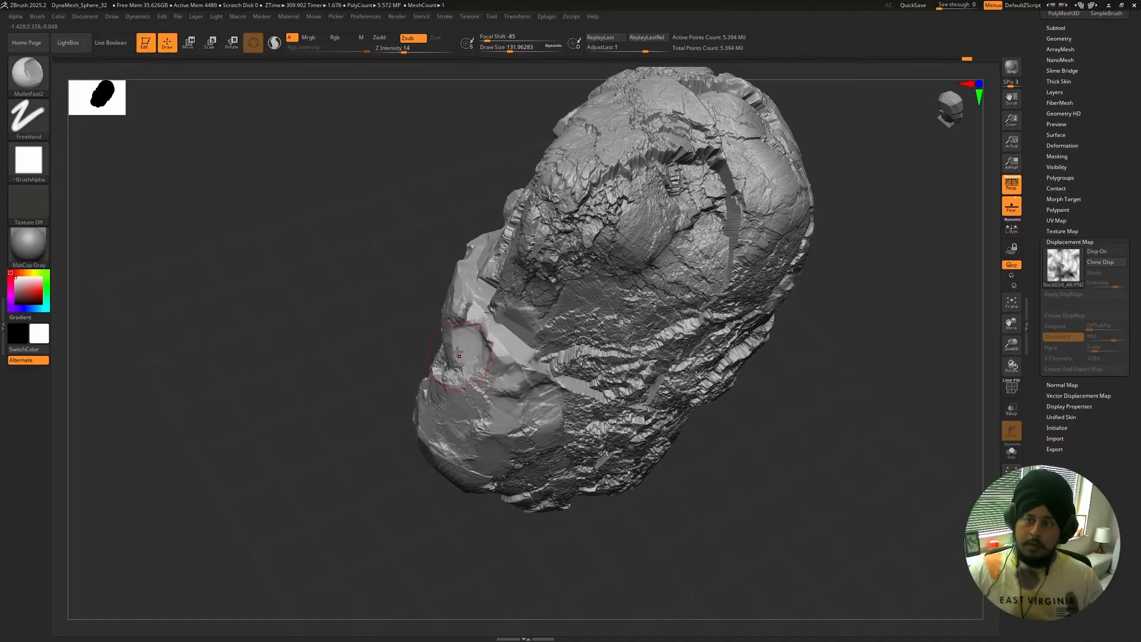
Carve broad planes into the lower block's far lobe and the rough area beside the central crevice.
mouse_move(380, 297)
mouse_down()
mouse_move(473, 275)
mouse_move(476, 323)
mouse_up()
mouse_move(669, 326)
alt+mouse_down()
mouse_move(649, 326)
mouse_move(649, 197)
mouse_move(721, 171)
mouse_move(710, 297)
alt+mouse_up()
mouse_move(295, 362)
mouse_down()
mouse_move(351, 386)
mouse_move(333, 395)
mouse_move(354, 456)
mouse_move(358, 413)
mouse_move(302, 368)
mouse_move(324, 363)
mouse_up()
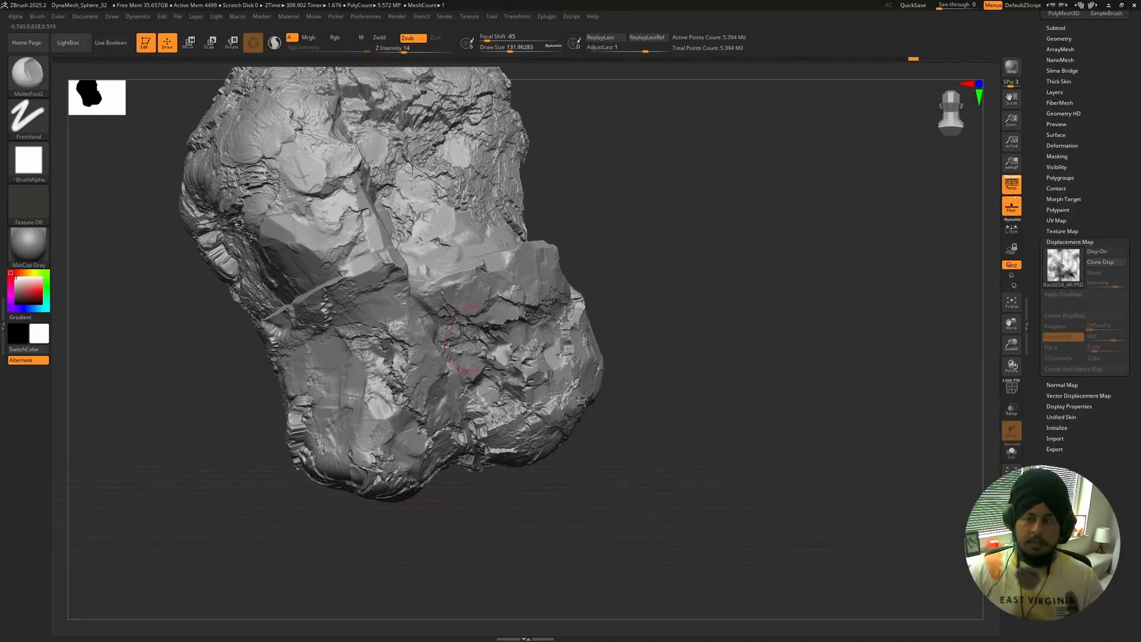
mouse_move(530, 330)
alt+mouse_down()
mouse_move(642, 222)
mouse_move(641, 273)
mouse_move(728, 184)
mouse_move(685, 237)
mouse_move(514, 312)
alt+mouse_up()
mouse_move(417, 303)
mouse_down()
mouse_move(434, 324)
mouse_move(415, 350)
mouse_up()
Carve large flat planes across the upper block's cracked face, outer side and top edge.
mouse_move(455, 240)
mouse_down()
mouse_move(429, 248)
mouse_move(498, 258)
mouse_move(482, 218)
mouse_up()
mouse_move(395, 186)
mouse_down()
mouse_move(380, 191)
mouse_move(444, 159)
mouse_up()
drag(615, 157, 610, 188)
mouse_move(481, 132)
mouse_down()
mouse_move(456, 159)
mouse_move(510, 153)
mouse_move(480, 135)
mouse_move(395, 151)
mouse_move(411, 163)
mouse_move(433, 159)
mouse_move(355, 126)
mouse_up()
drag(415, 100, 441, 108)
mouse_move(660, 232)
alt+mouse_down()
mouse_move(678, 166)
mouse_move(675, 120)
mouse_move(622, 207)
alt+mouse_up()
mouse_move(393, 208)
mouse_down()
mouse_move(421, 190)
mouse_move(439, 220)
mouse_move(442, 186)
mouse_up()
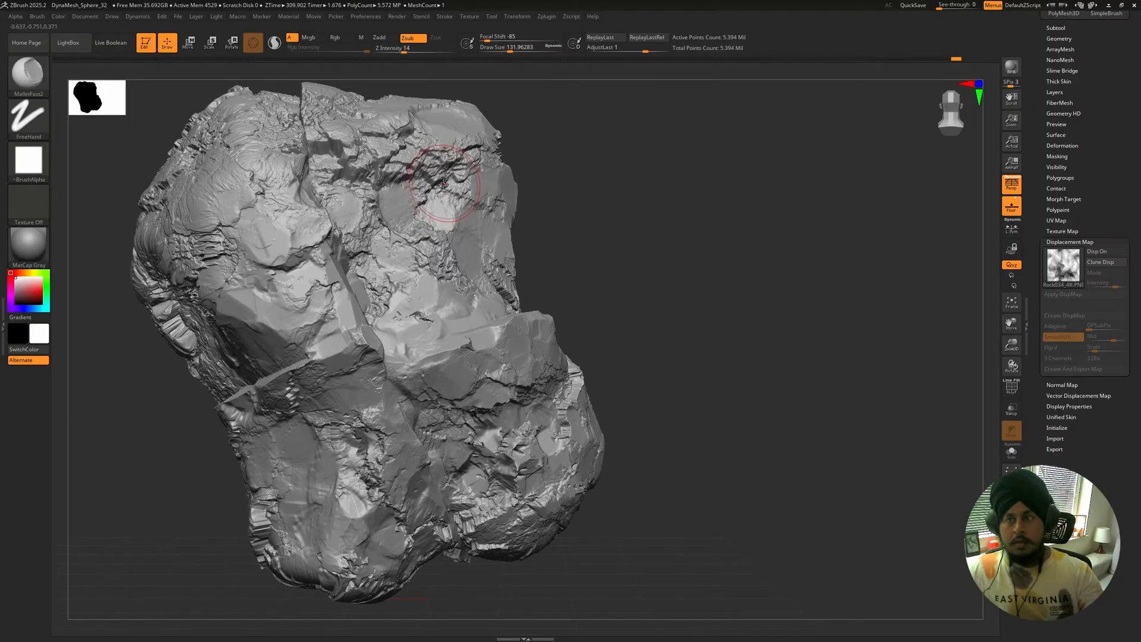
Set the brush's Draw Size to about 68 and carve small planes beside the upper block's vertical crevice and cracked hollow.
key(space)
drag(550, 178, 541, 179)
drag(558, 169, 563, 205)
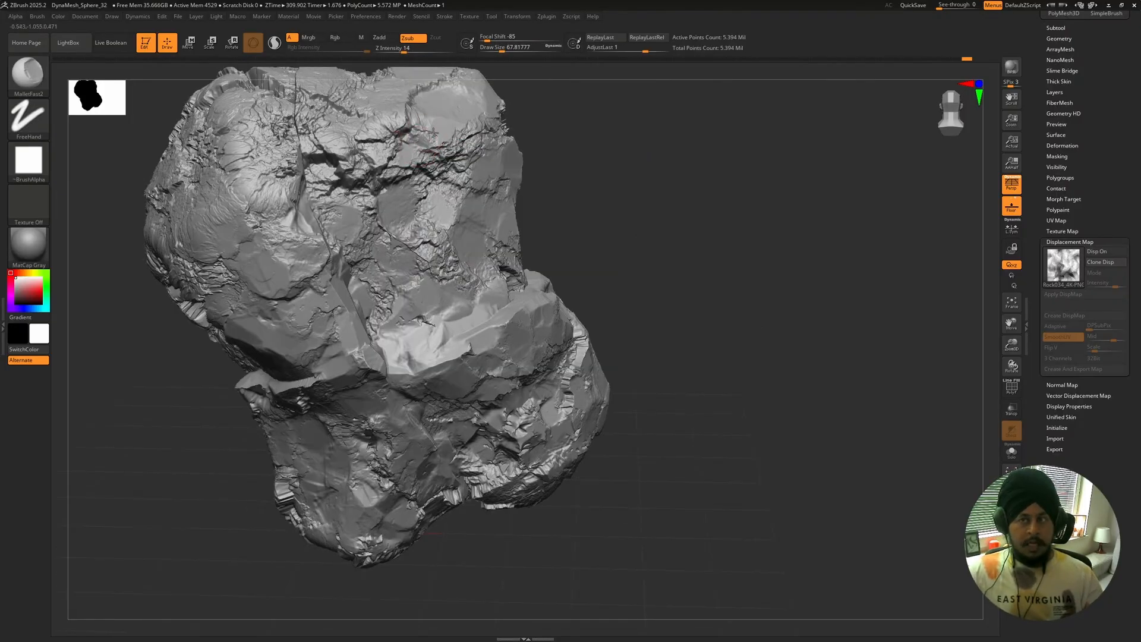
drag(657, 112, 646, 161)
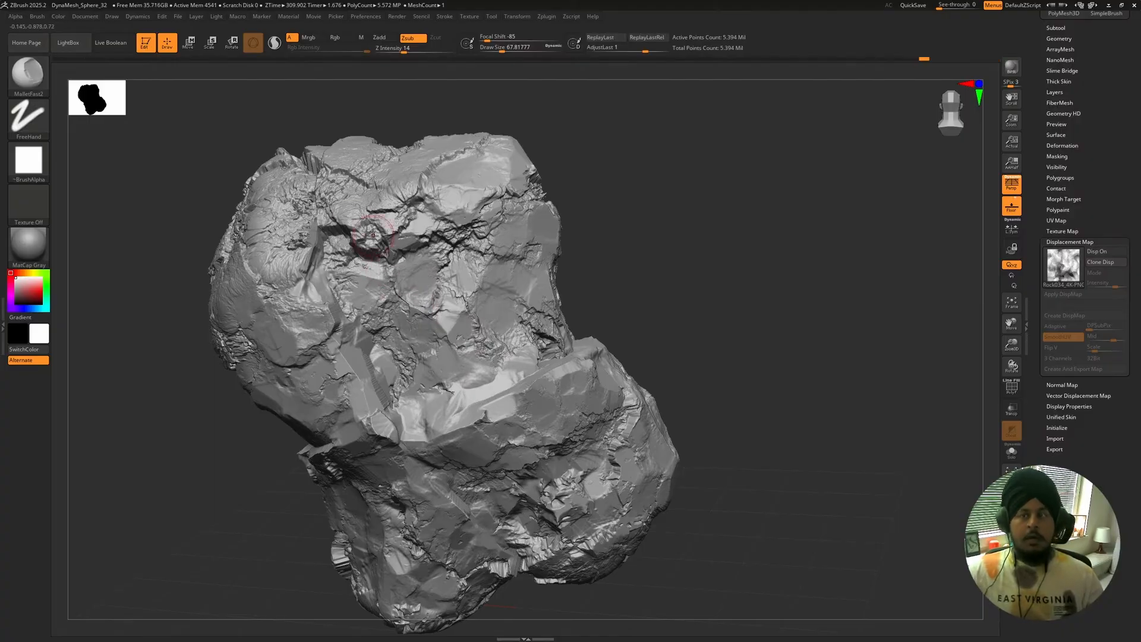
mouse_move(343, 246)
mouse_down()
mouse_move(355, 305)
mouse_move(399, 314)
mouse_up()
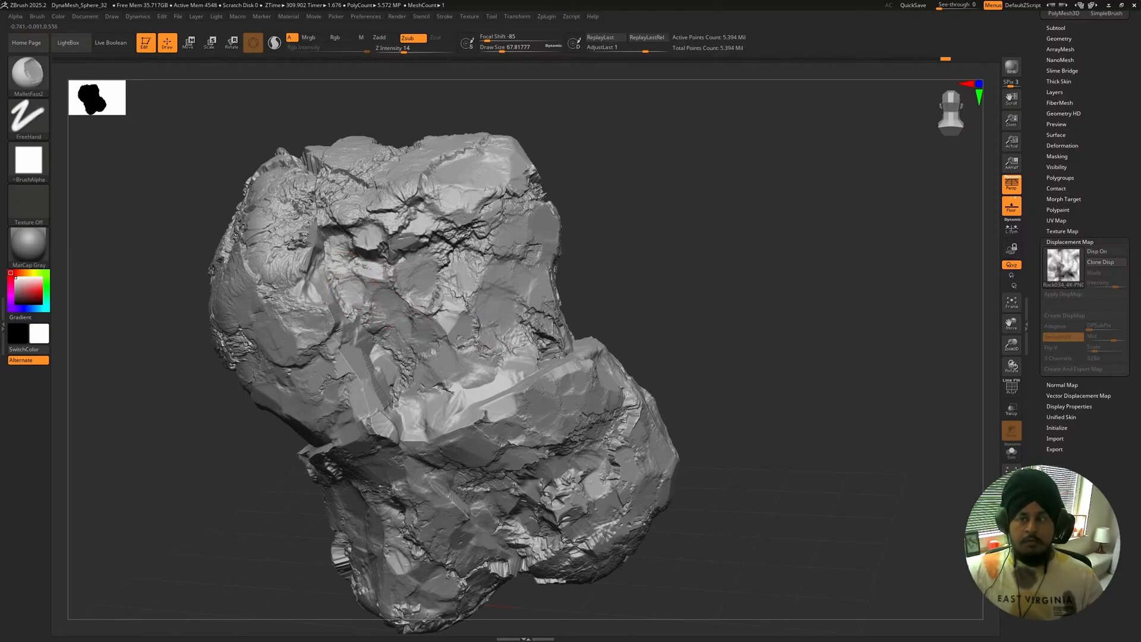
drag(501, 347, 518, 344)
Carve small planes into the cracked middle of the upper block's front face.
mouse_move(618, 255)
alt+mouse_down()
mouse_move(653, 195)
mouse_move(675, 284)
mouse_move(684, 276)
mouse_move(470, 324)
alt+mouse_up()
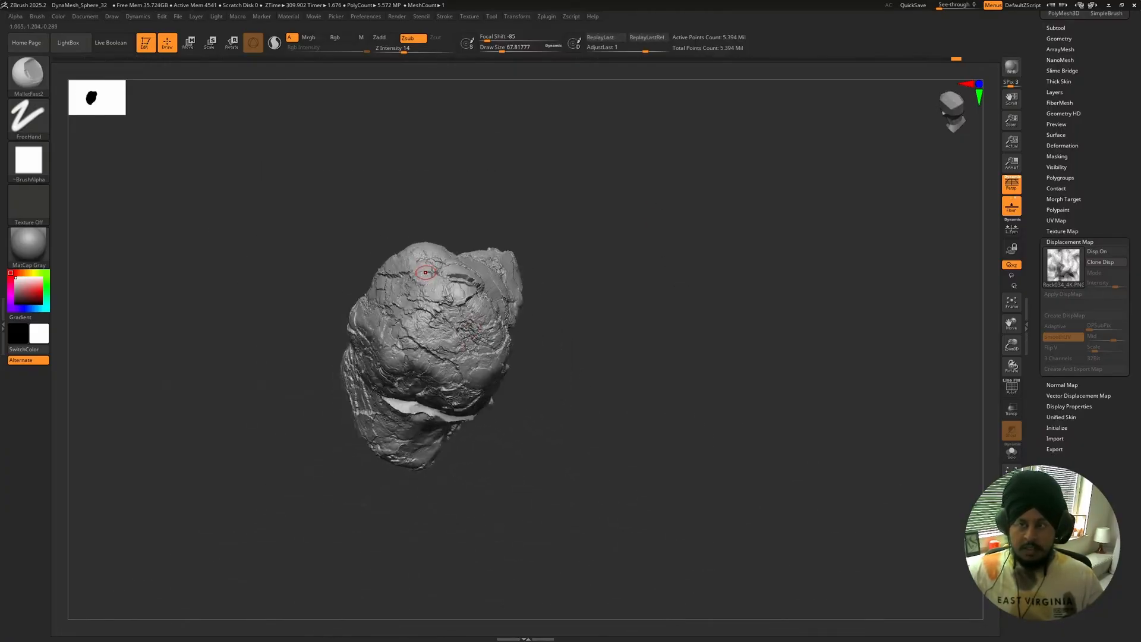
drag(649, 261, 432, 285)
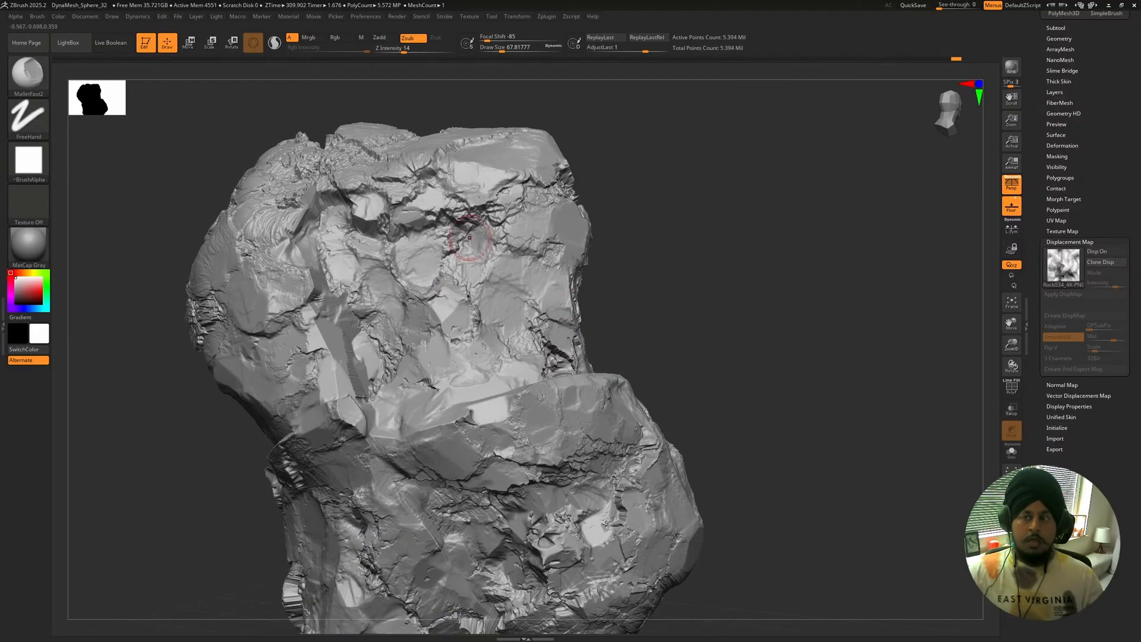
mouse_move(455, 247)
mouse_down()
mouse_move(447, 281)
mouse_move(464, 302)
mouse_move(473, 258)
mouse_up()
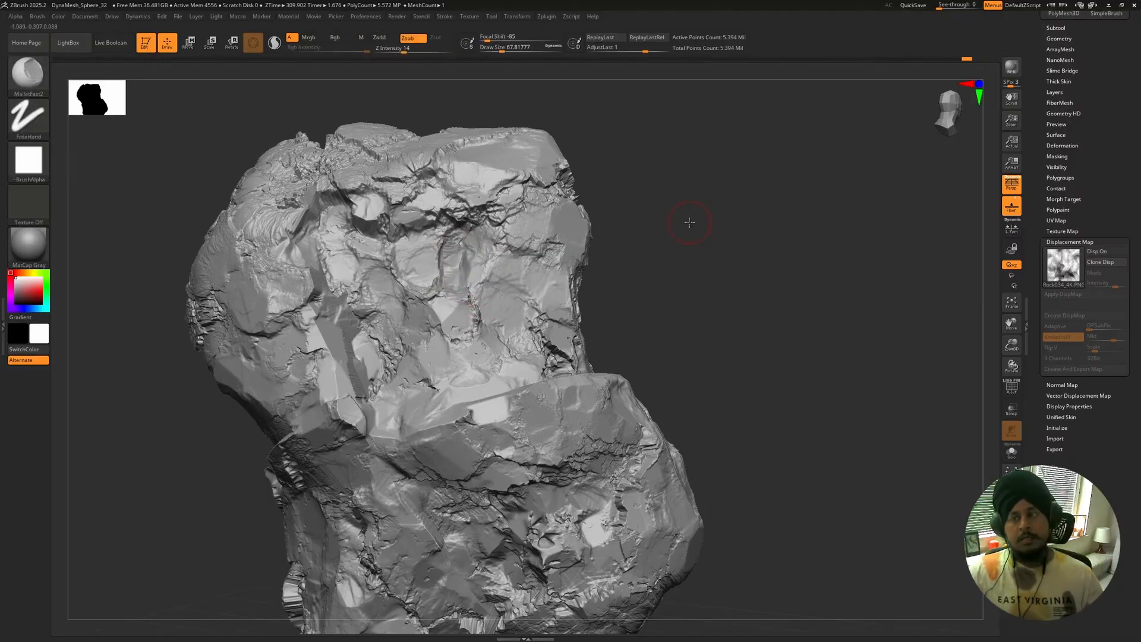
mouse_move(688, 222)
alt+mouse_down()
mouse_move(623, 209)
mouse_move(634, 212)
mouse_move(624, 224)
alt+mouse_up()
alt+drag(624, 224, 631, 261)
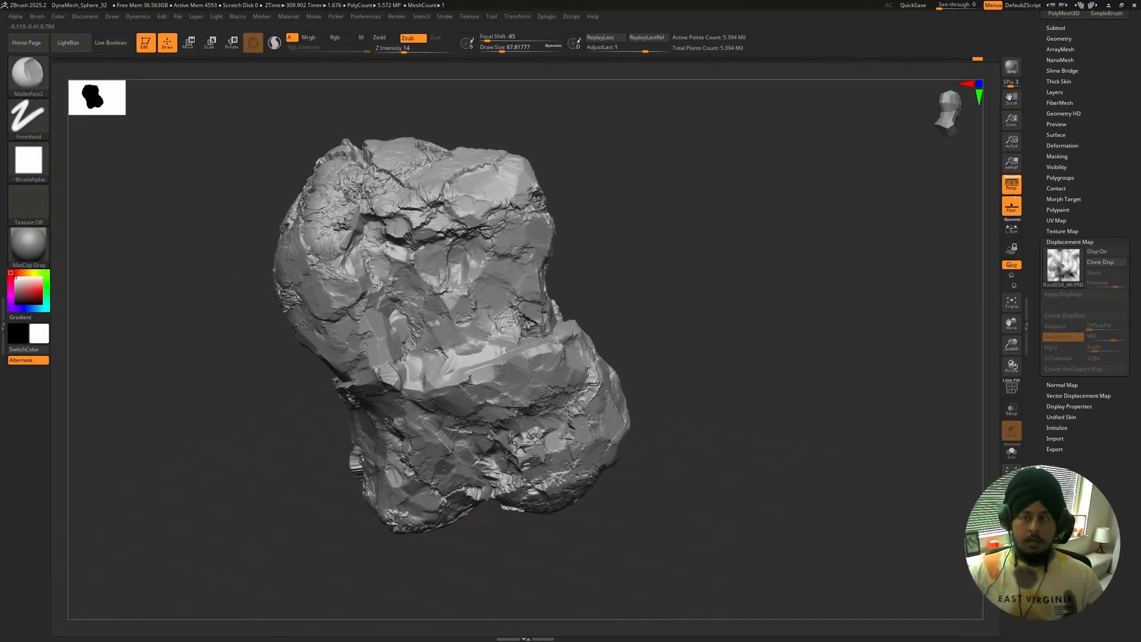
drag(424, 279, 417, 302)
Set the Draw Size to about 192 and flatten the notch where the upper block's outer side meets the lower block.
mouse_move(647, 268)
alt+mouse_down()
mouse_move(636, 222)
mouse_move(624, 219)
mouse_move(583, 320)
alt+mouse_up()
key(space)
click(639, 265)
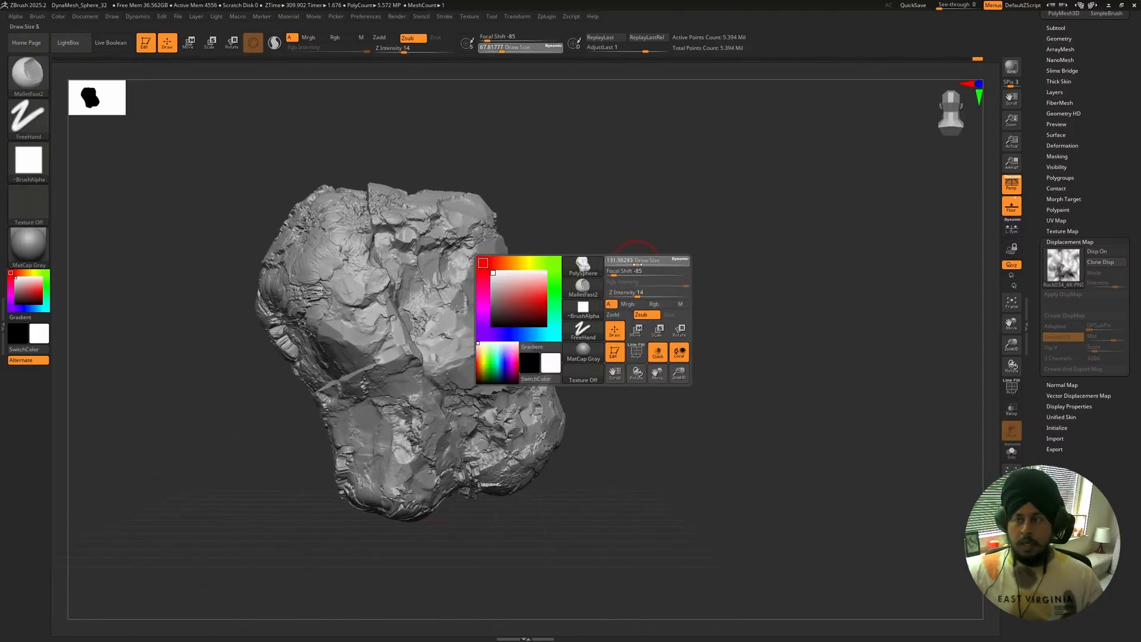
mouse_move(628, 274)
mouse_down()
mouse_move(603, 291)
mouse_move(650, 280)
mouse_move(639, 323)
mouse_up()
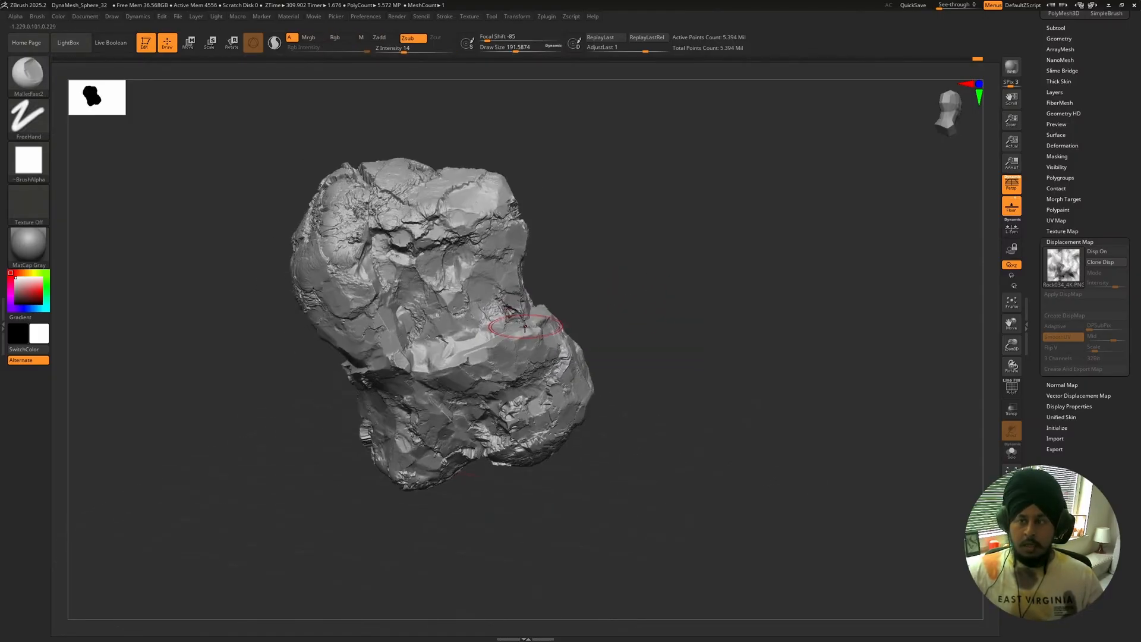
mouse_move(509, 325)
mouse_down()
mouse_move(517, 339)
mouse_move(530, 328)
mouse_up()
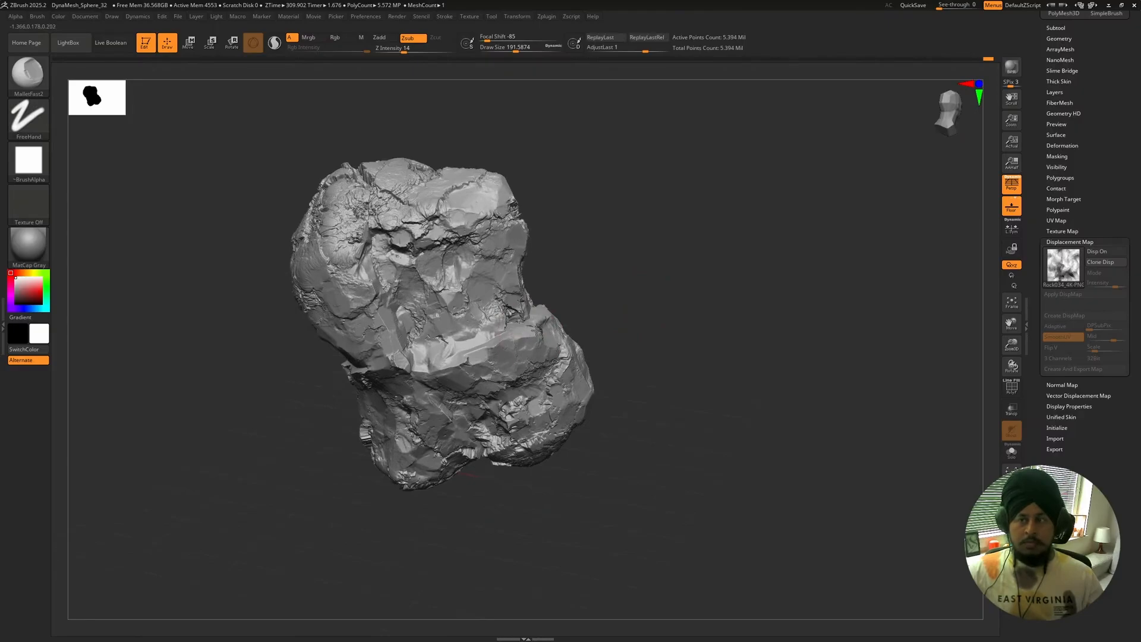
Rebuild the rock's mesh with DynaMesh.
drag(619, 320, 728, 237)
key(ctrl)
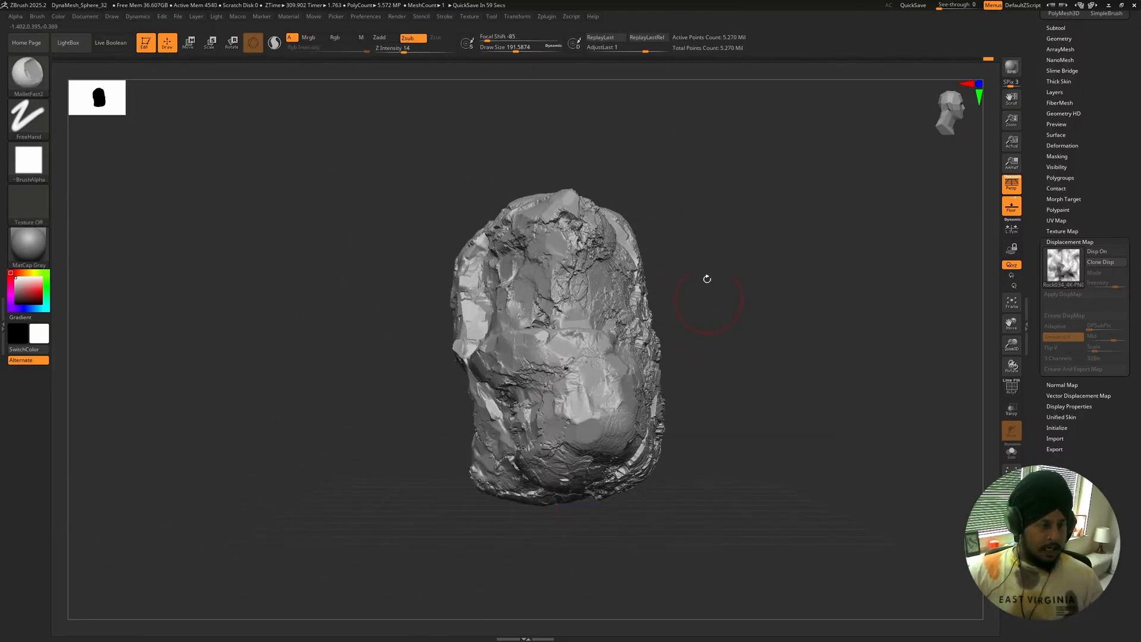
drag(714, 177, 764, 184)
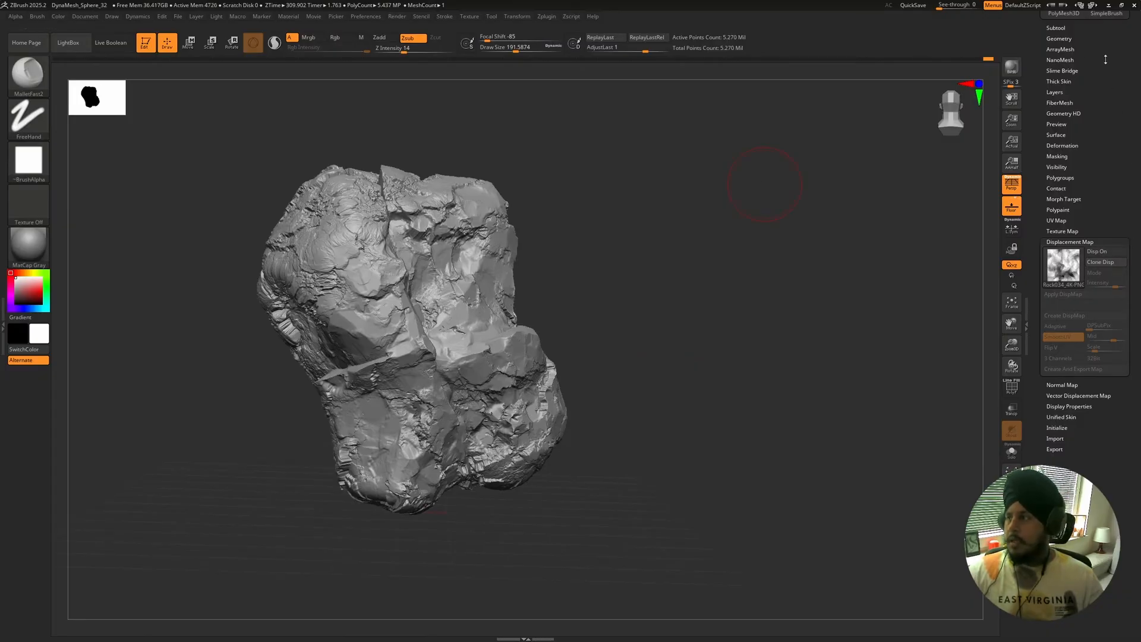
Add a subdivided PM3D_Cube3D1 subtool, isolate it with Solo, and chip its upper front edge with MalletFast2.
drag(1043, 61, 1043, 240)
drag(470, 258, 488, 261)
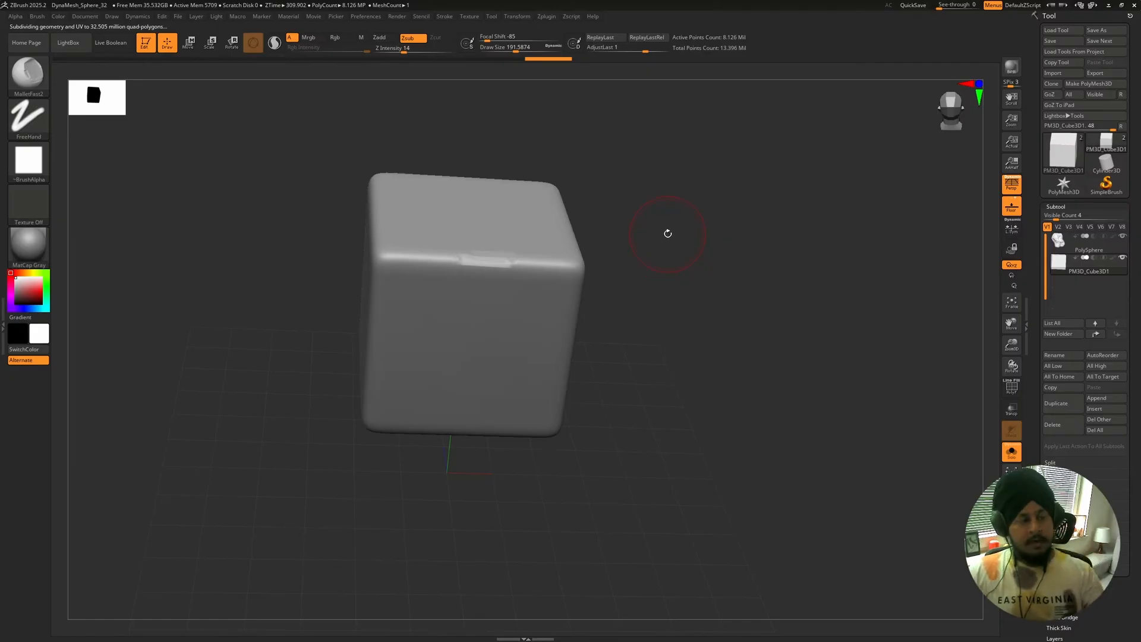
drag(652, 219, 667, 224)
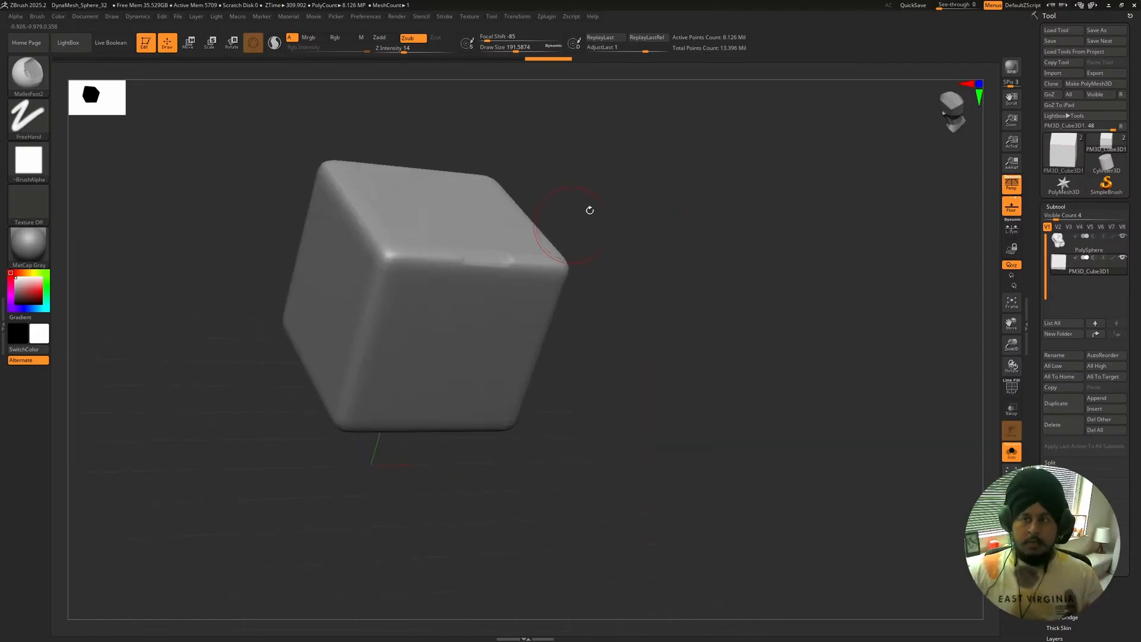
alt+drag(588, 209, 571, 234)
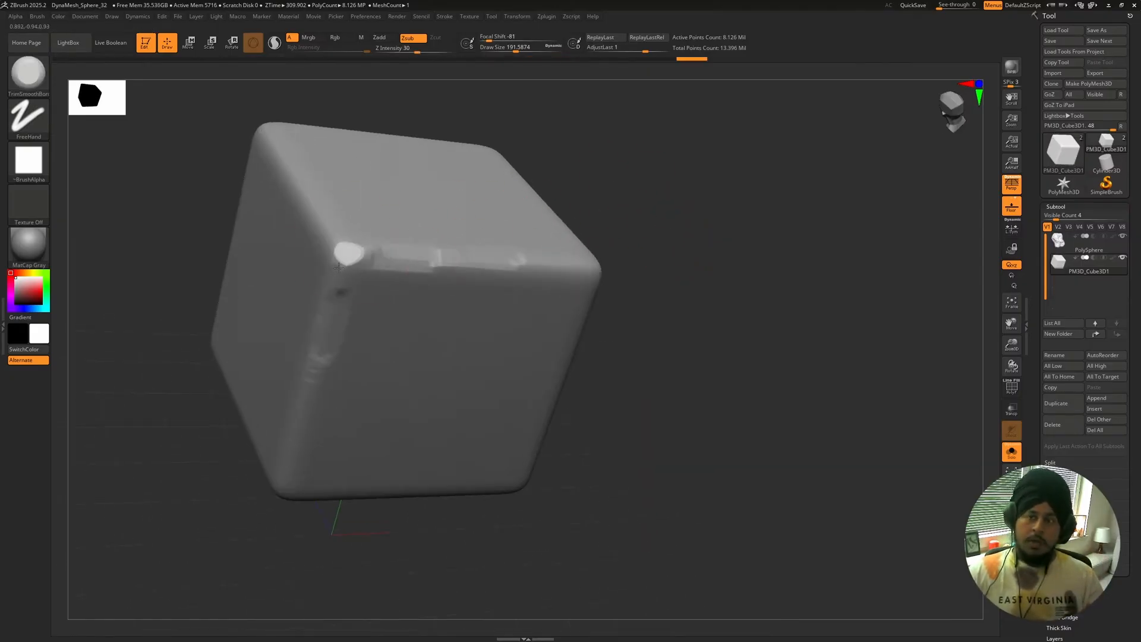
Trim the cube's upper front corners and vertical edges with TrimSmoothBorder at Z Intensity 30.
mouse_move(339, 268)
mouse_down()
mouse_move(351, 254)
mouse_move(291, 177)
mouse_up()
mouse_move(634, 152)
mouse_down()
mouse_move(657, 209)
mouse_move(624, 209)
mouse_up()
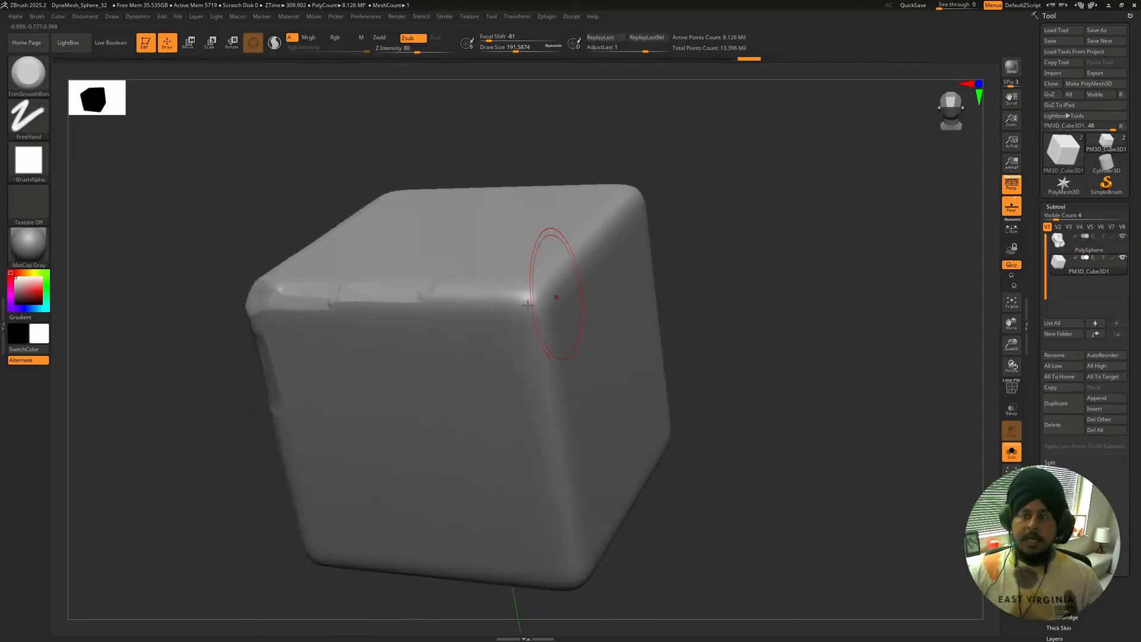
mouse_move(517, 287)
mouse_down()
mouse_move(538, 292)
mouse_move(532, 318)
mouse_up()
mouse_move(544, 396)
mouse_down()
mouse_move(549, 434)
mouse_move(542, 369)
mouse_move(552, 416)
mouse_move(496, 430)
mouse_up()
Cut a crack across the cube's front face and trim the adjoining edge and corners into facets.
mouse_move(794, 372)
mouse_down()
mouse_move(749, 277)
mouse_move(724, 267)
mouse_up()
mouse_move(503, 334)
mouse_down()
mouse_move(398, 389)
mouse_move(275, 402)
mouse_up()
drag(501, 359, 358, 421)
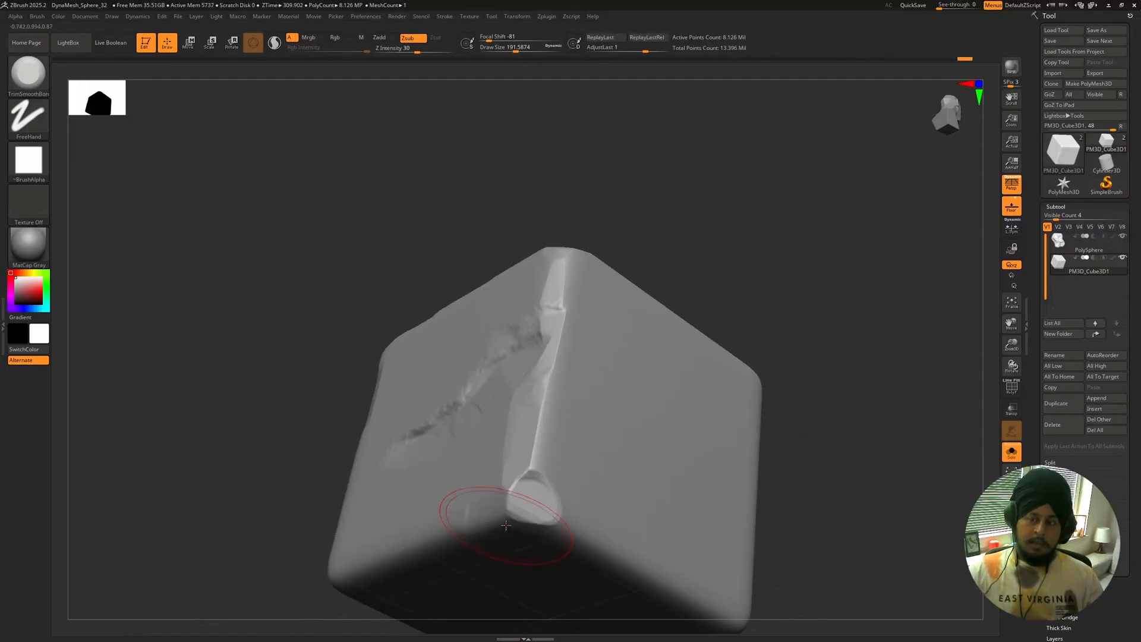
drag(506, 525, 533, 427)
shift+drag(749, 196, 762, 260)
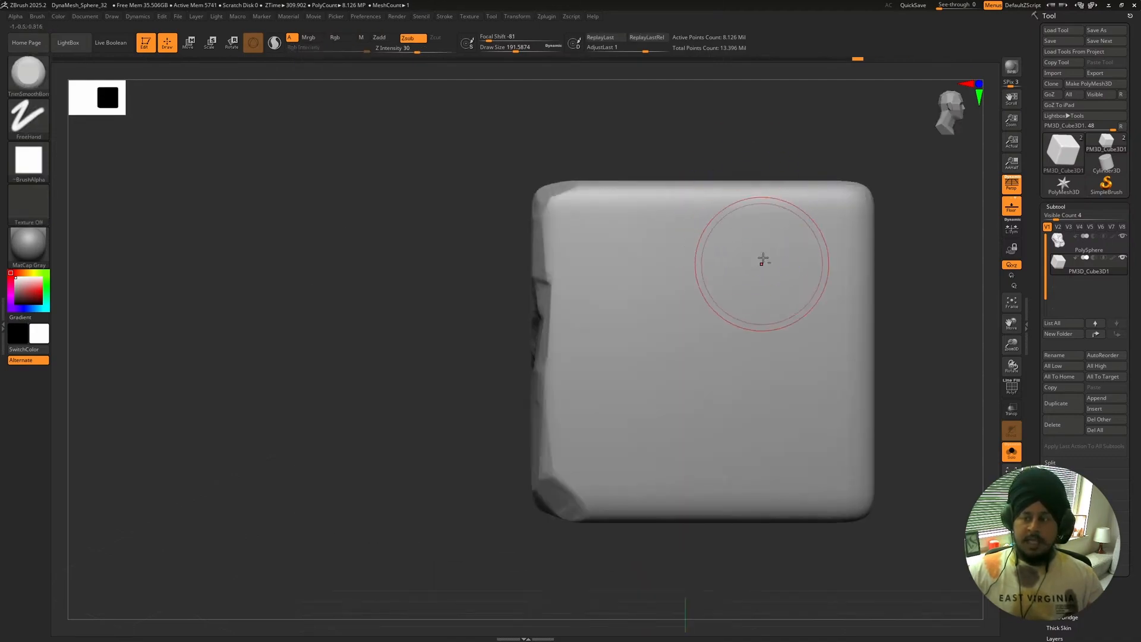
mouse_move(602, 189)
mouse_down()
mouse_move(561, 168)
mouse_move(674, 210)
mouse_move(767, 199)
mouse_move(562, 205)
mouse_up()
Trim the area below the crack on the cube's front face into overlapping flat planes.
mouse_move(418, 235)
alt+mouse_down()
mouse_move(427, 221)
mouse_move(612, 233)
alt+mouse_up()
alt+drag(692, 226, 698, 186)
drag(666, 262, 728, 220)
alt+drag(730, 220, 740, 253)
mouse_move(542, 306)
mouse_down()
mouse_move(514, 249)
mouse_move(535, 313)
mouse_move(526, 285)
mouse_move(531, 323)
mouse_move(478, 353)
mouse_up()
drag(723, 240, 665, 283)
drag(461, 316, 440, 321)
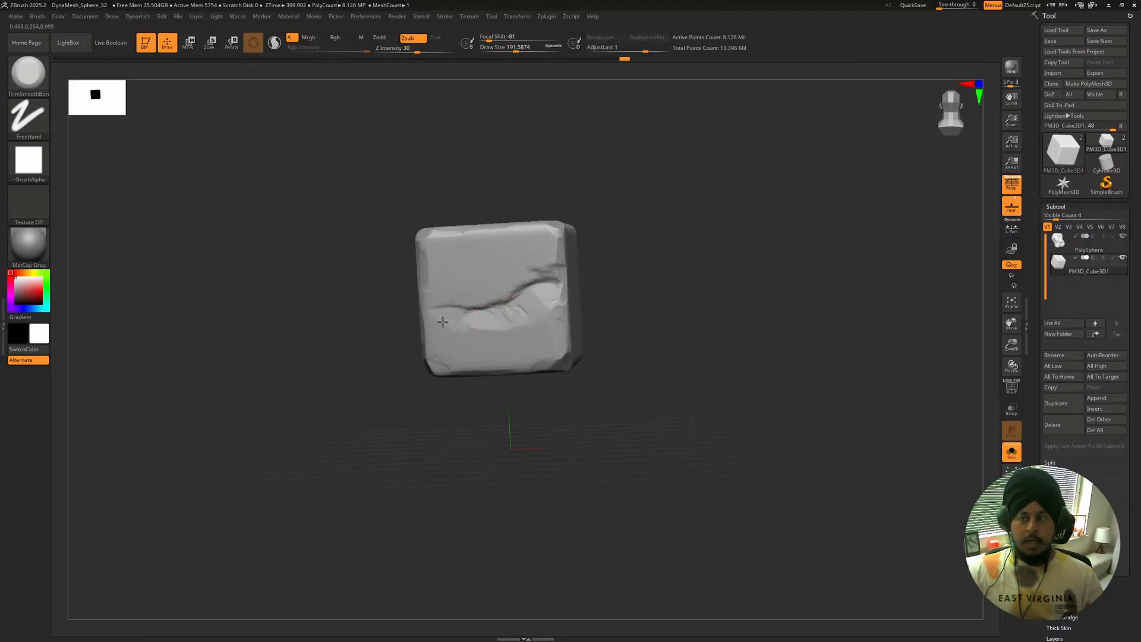
drag(515, 318, 532, 312)
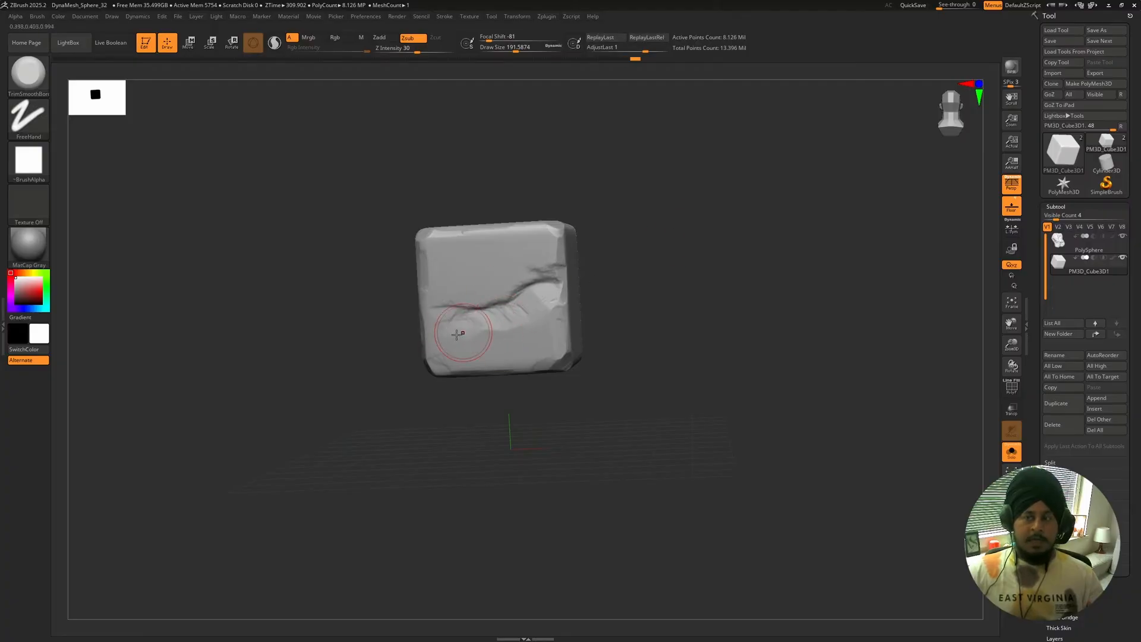
mouse_move(480, 334)
mouse_down()
mouse_move(534, 320)
mouse_move(509, 356)
mouse_up()
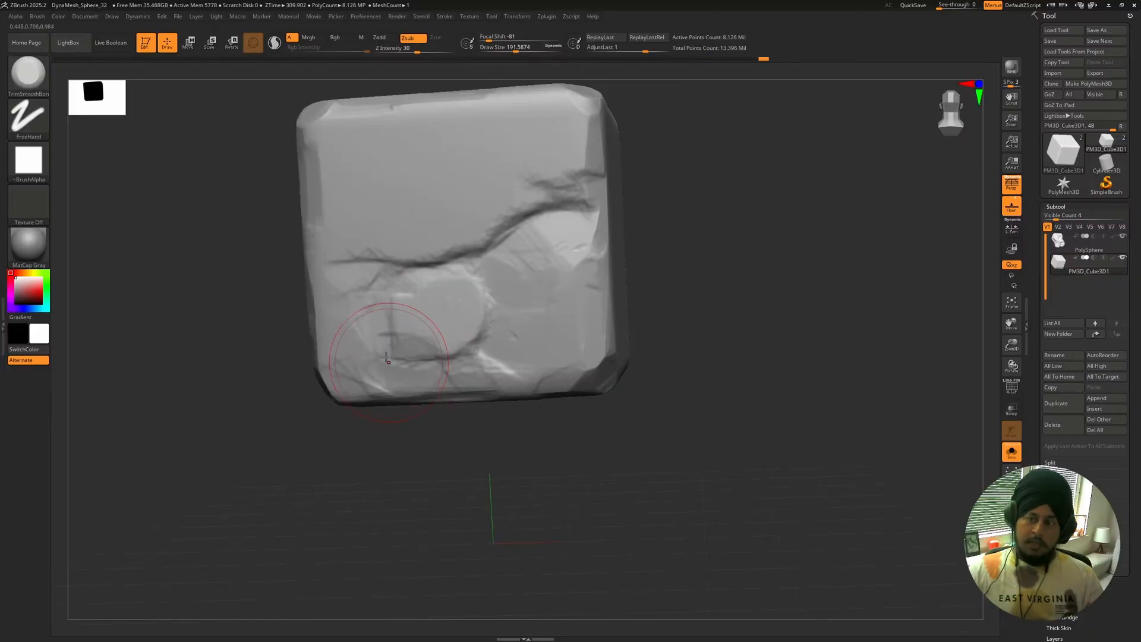
drag(386, 357, 399, 336)
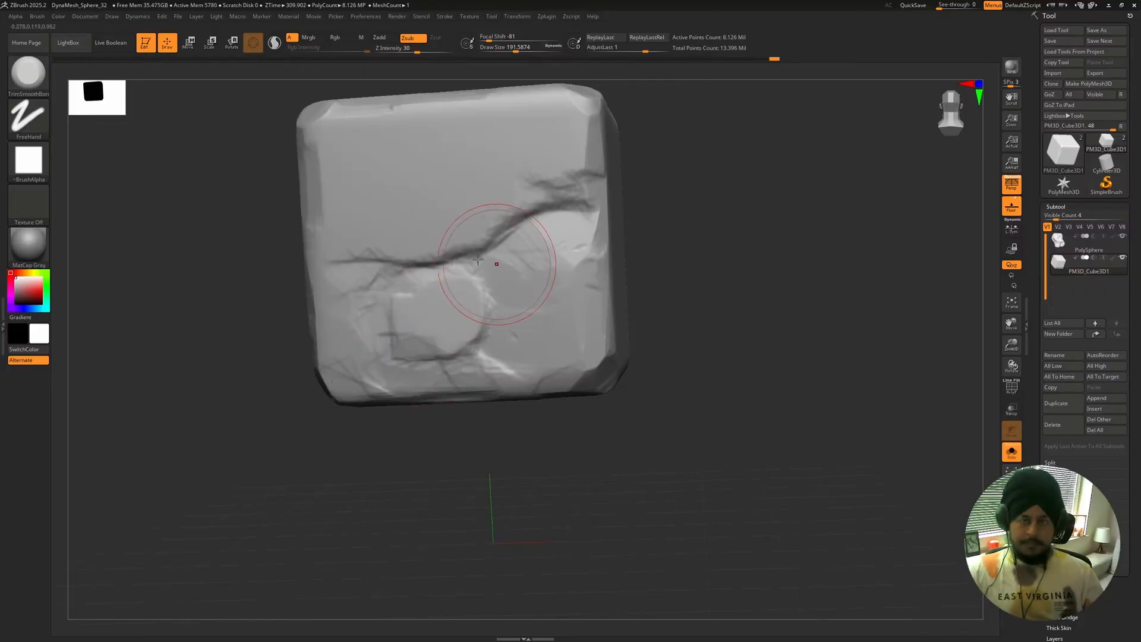
Turn the brush alpha off, set Draw Size to about 56, and soften the plane borders below the cube's crack.
click(28, 160)
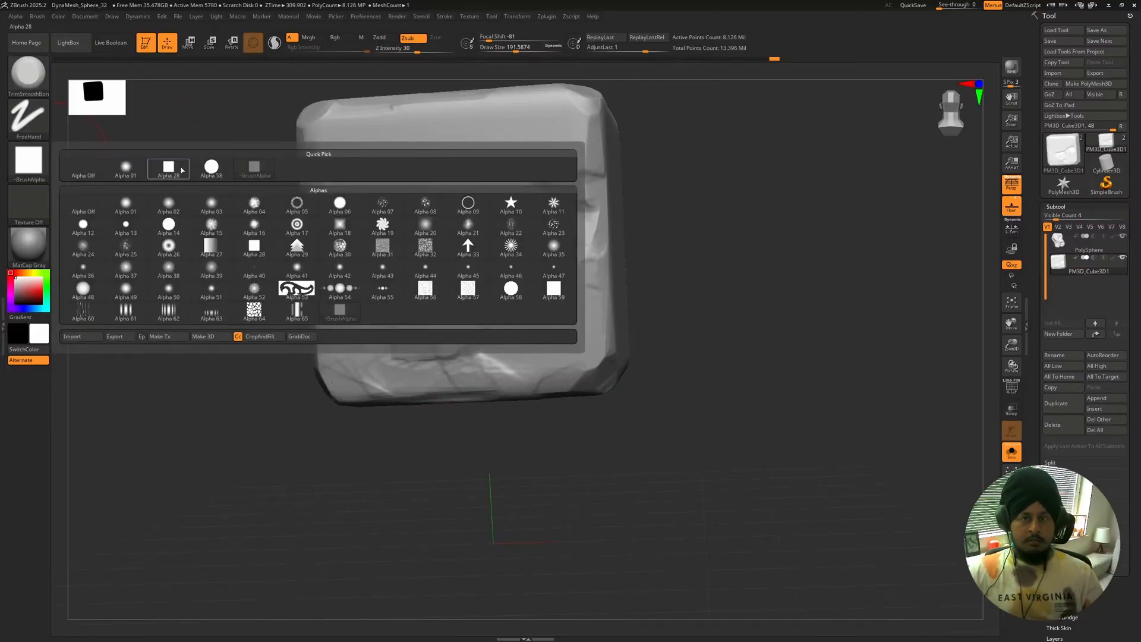
click(98, 170)
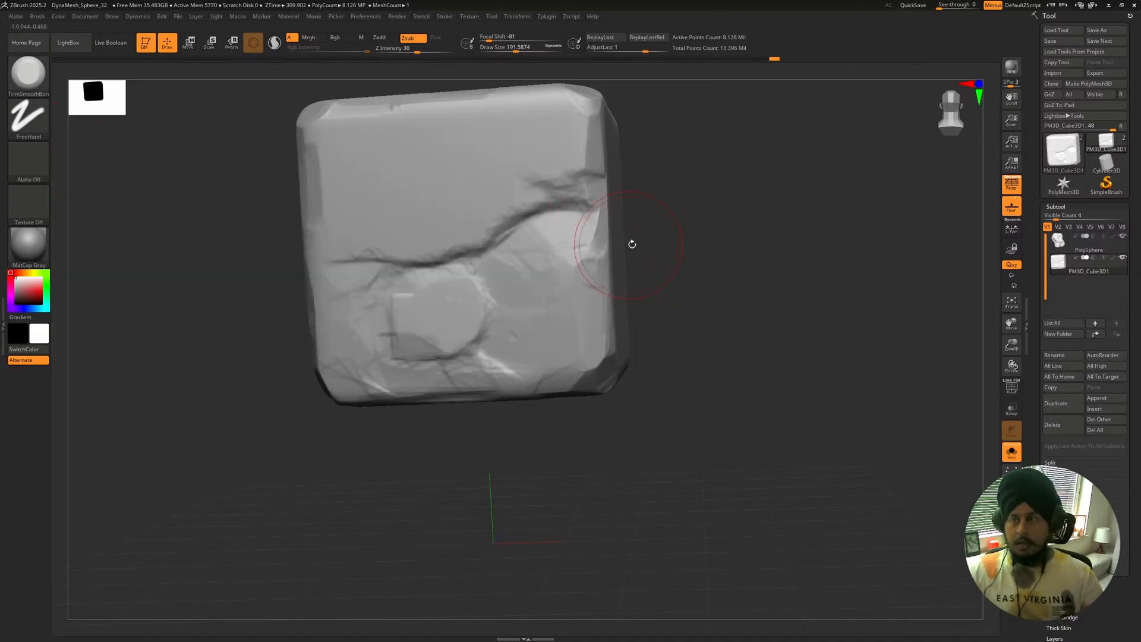
key(space)
drag(689, 235, 661, 235)
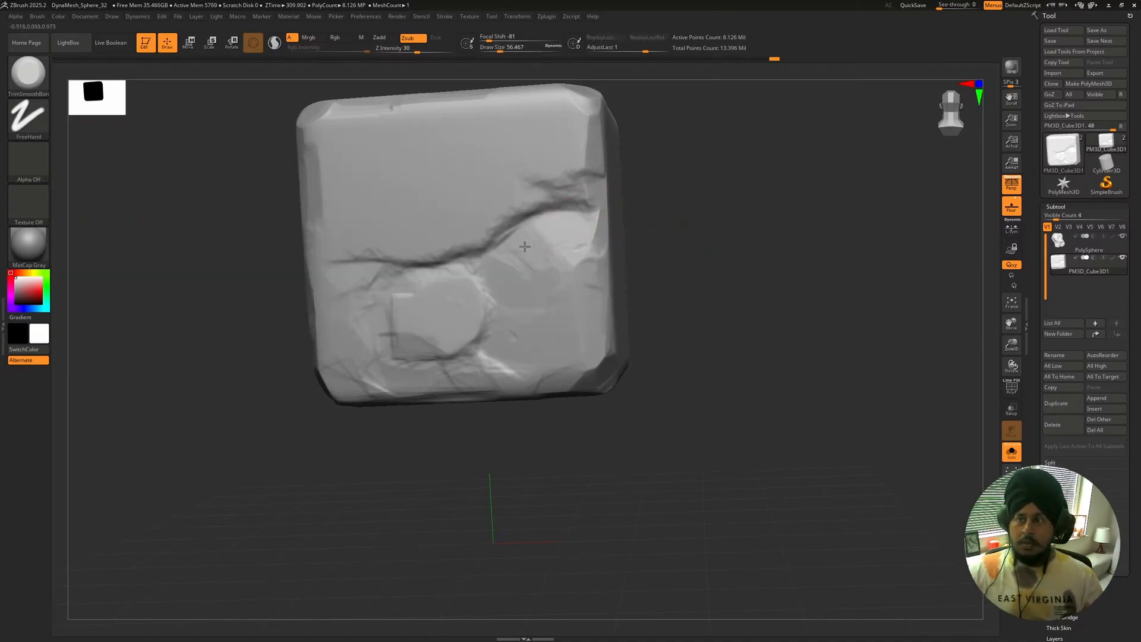
drag(546, 250, 554, 271)
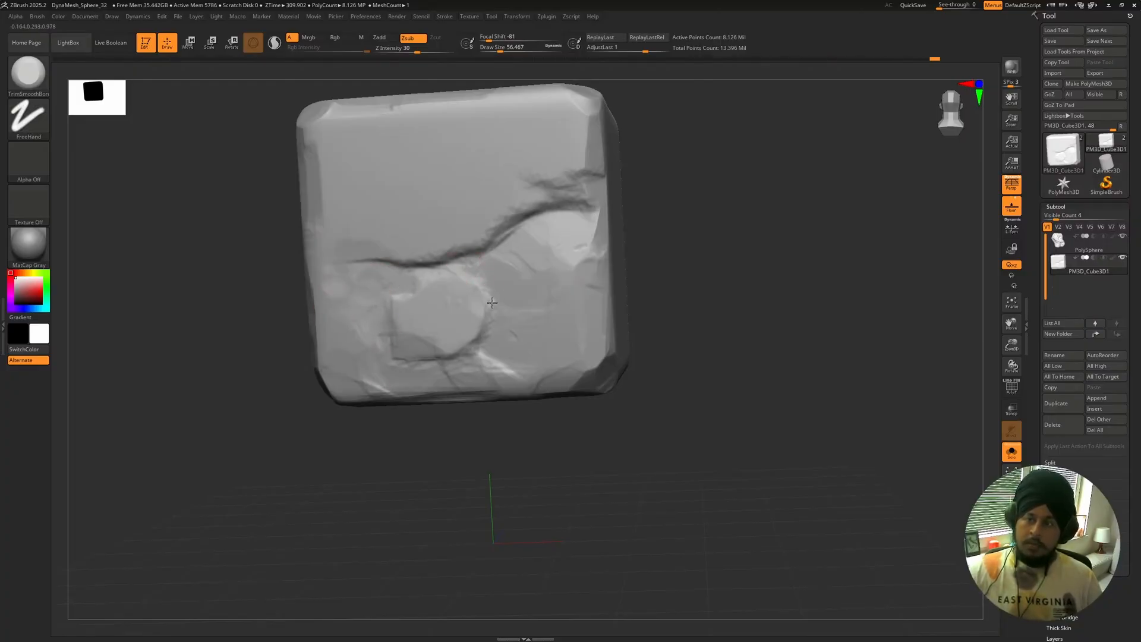
key(ctrl+z)
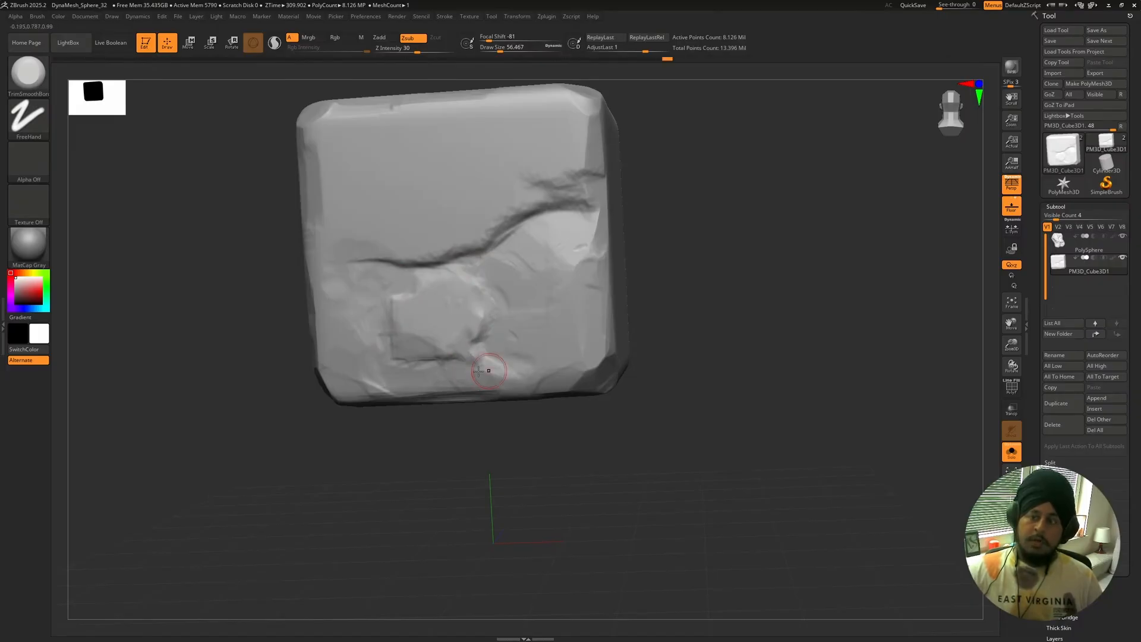
mouse_move(369, 326)
mouse_down()
mouse_move(376, 301)
mouse_move(360, 327)
mouse_up()
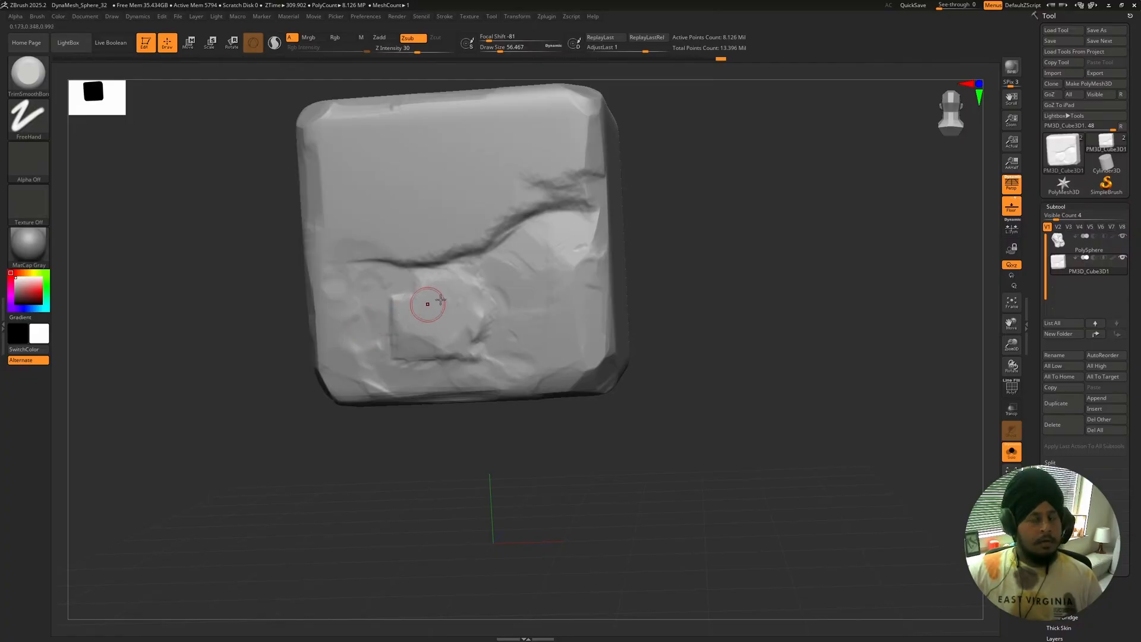
drag(428, 305, 444, 293)
Turn off Solo mode to display the rock subtool together with the cube.
alt+drag(717, 258, 680, 209)
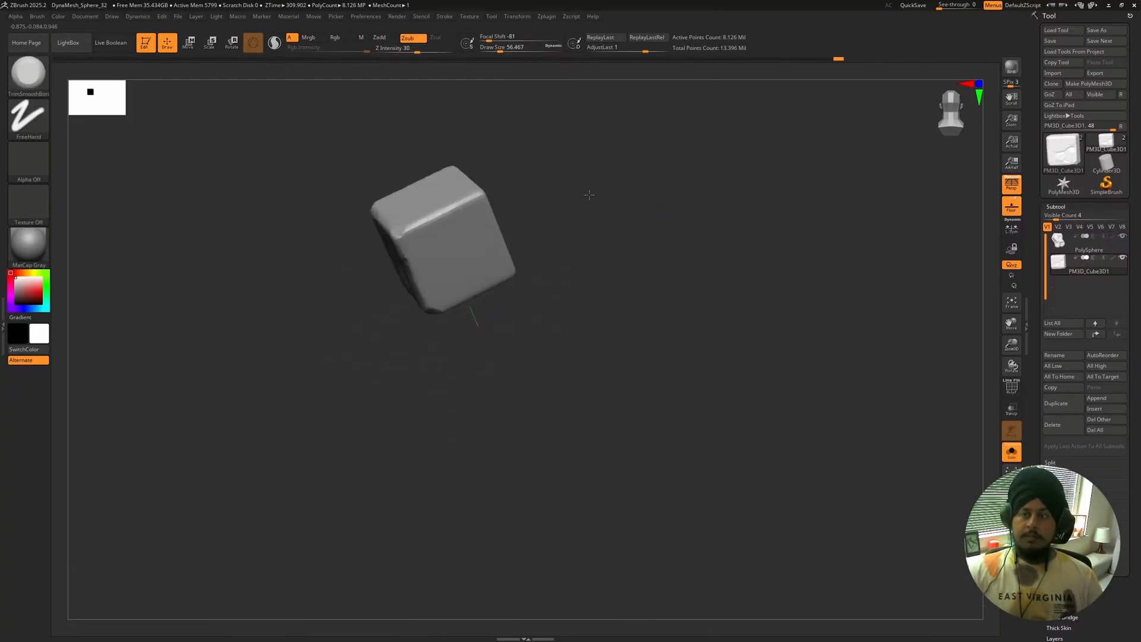
mouse_move(588, 194)
mouse_down()
mouse_move(570, 118)
mouse_move(574, 170)
mouse_up()
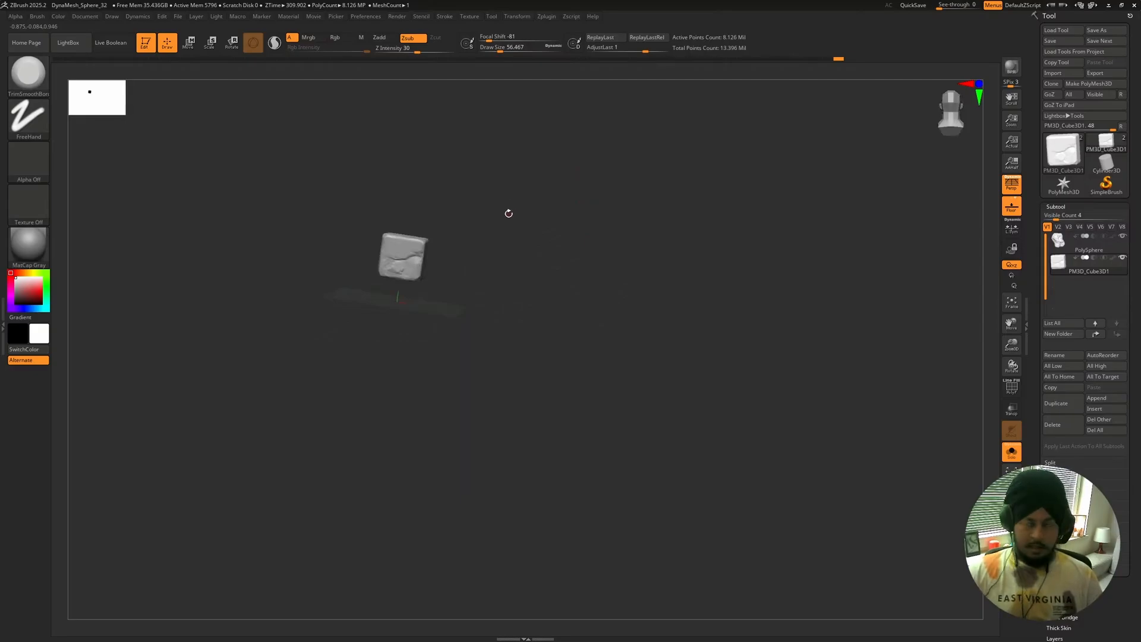
alt+drag(474, 201, 531, 246)
click(1009, 452)
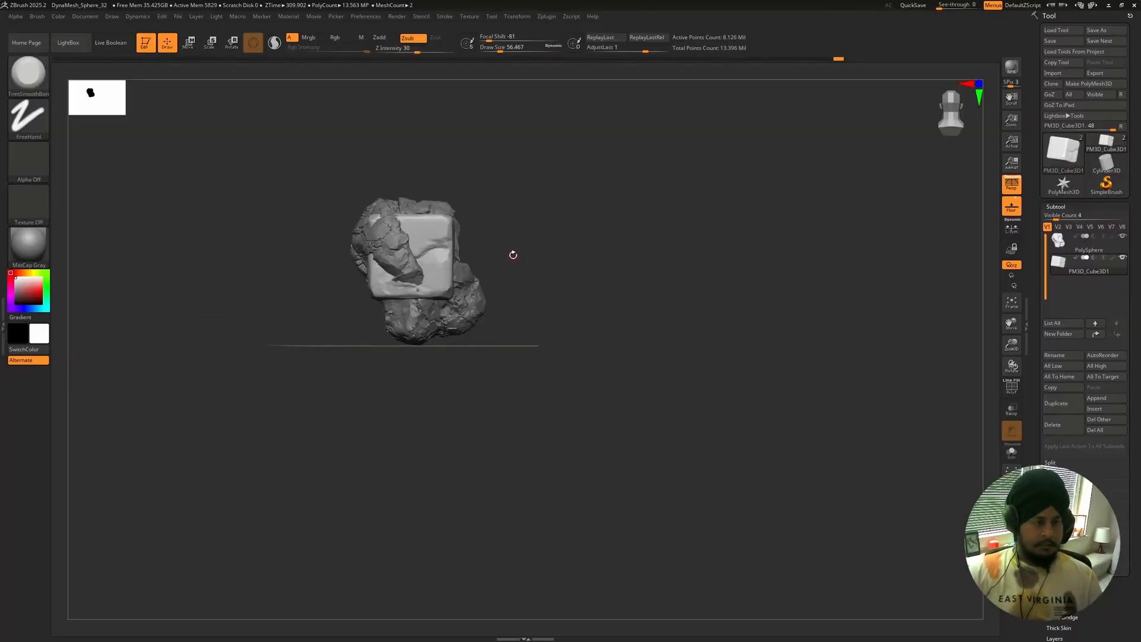